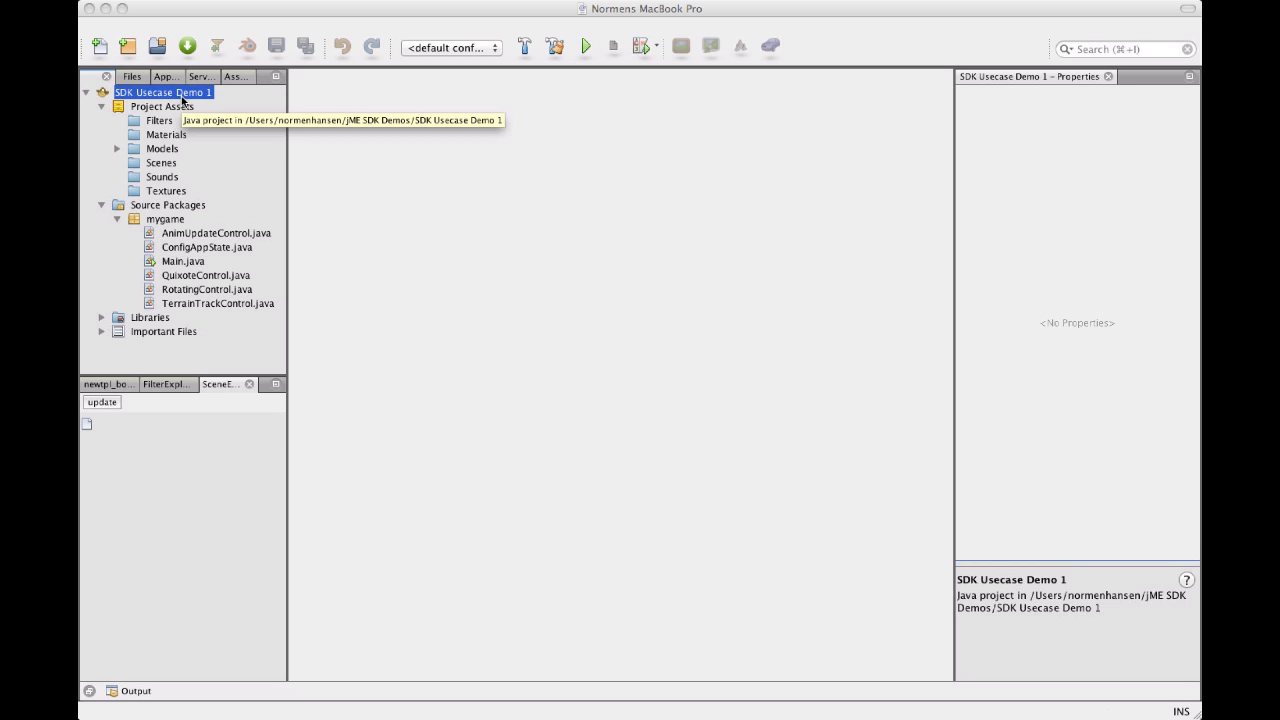
Step: Click through the asset folders, Project Assets and the SDK Usecase Demo 1 project root
click(160, 151)
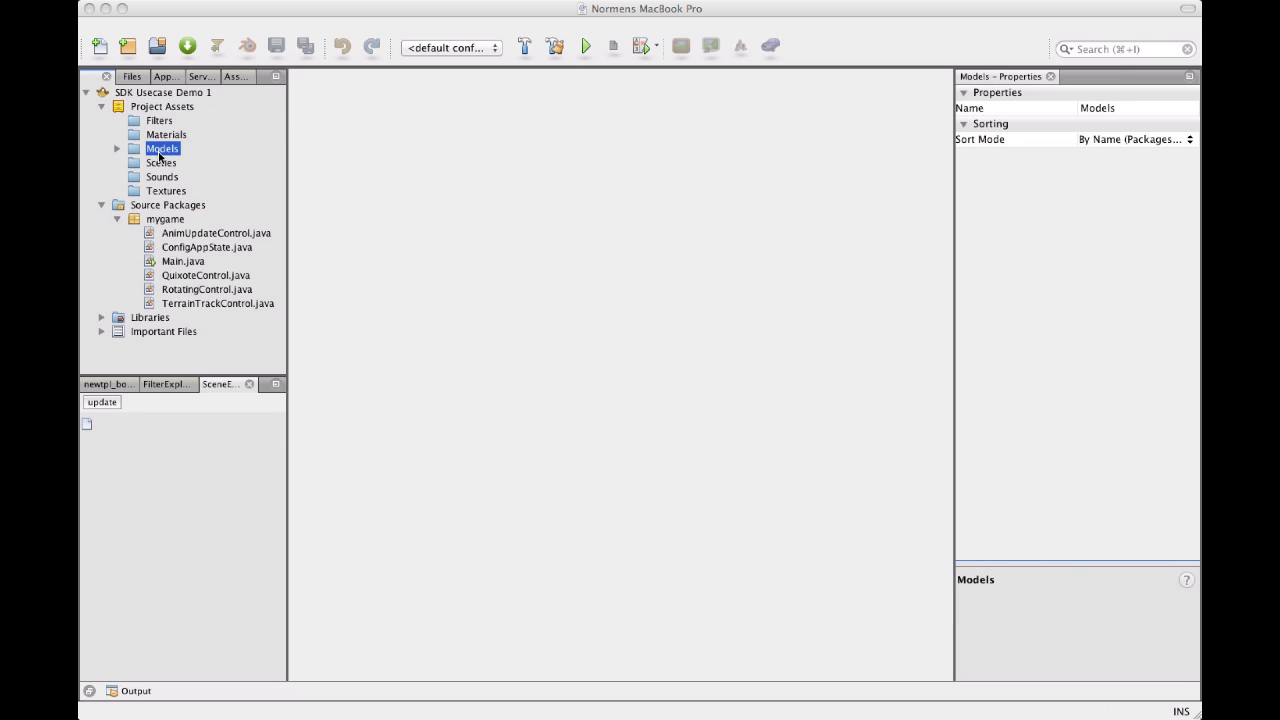
click(165, 222)
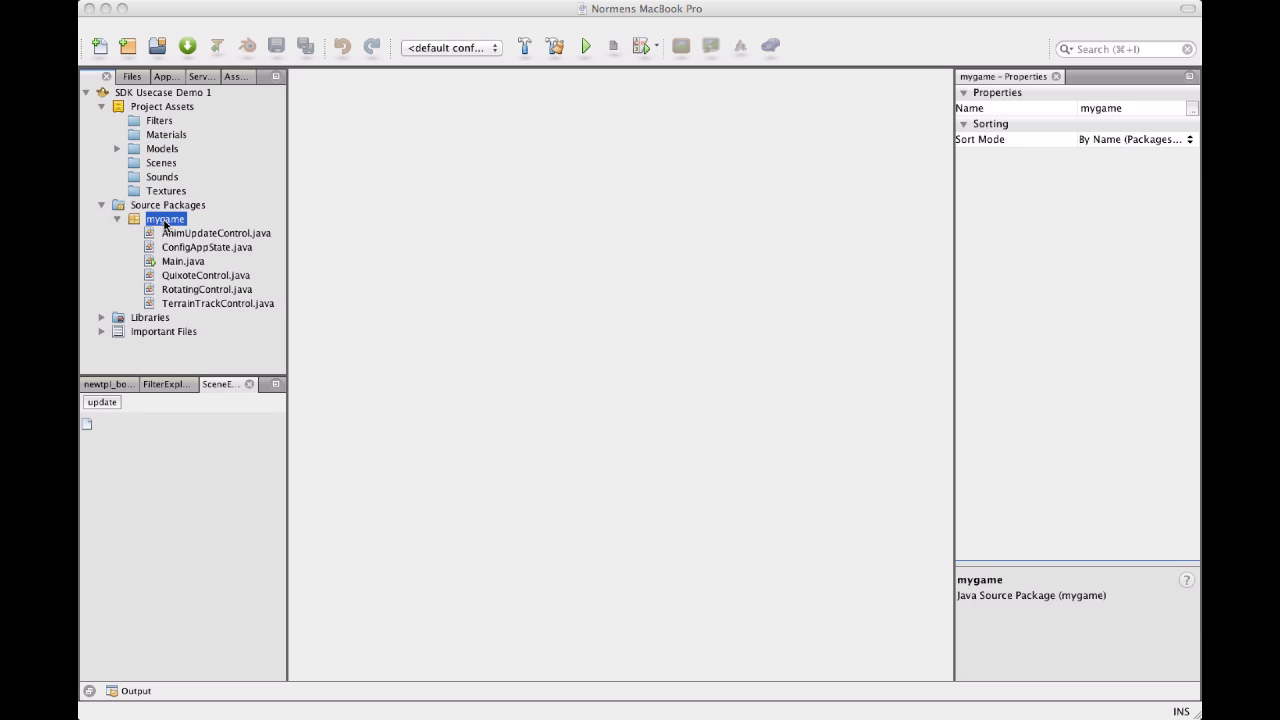
click(155, 109)
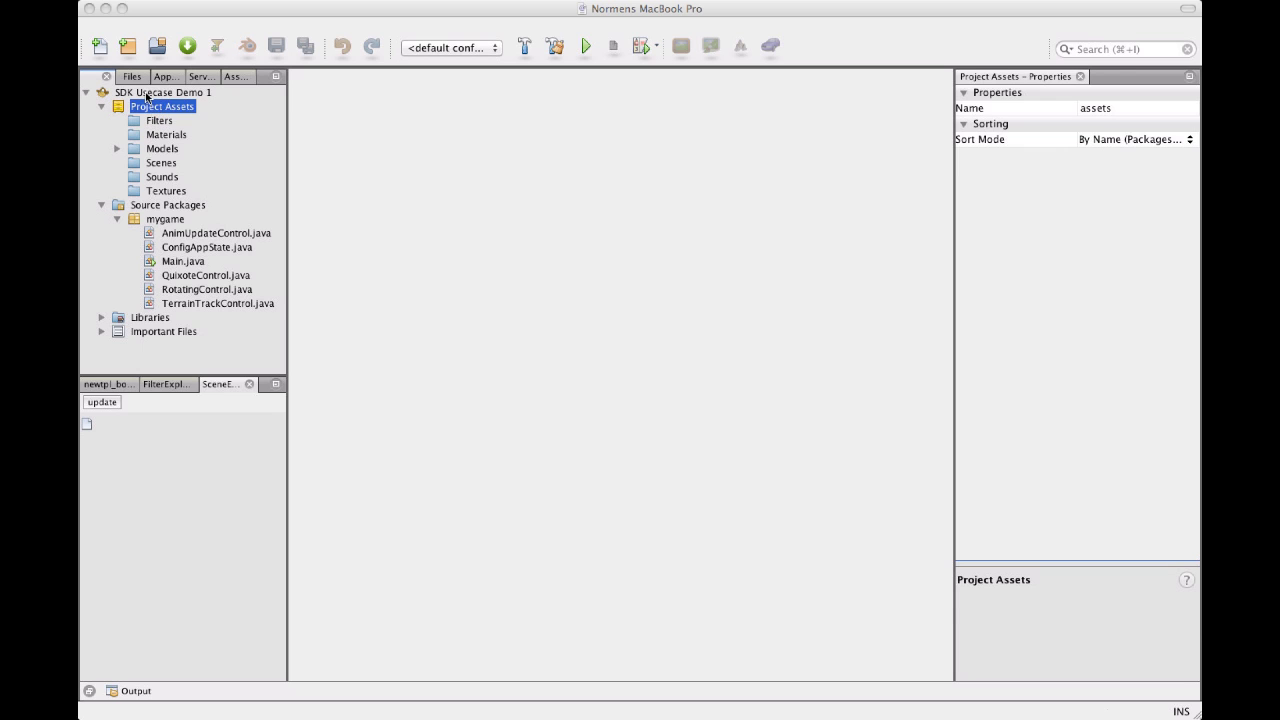
click(146, 95)
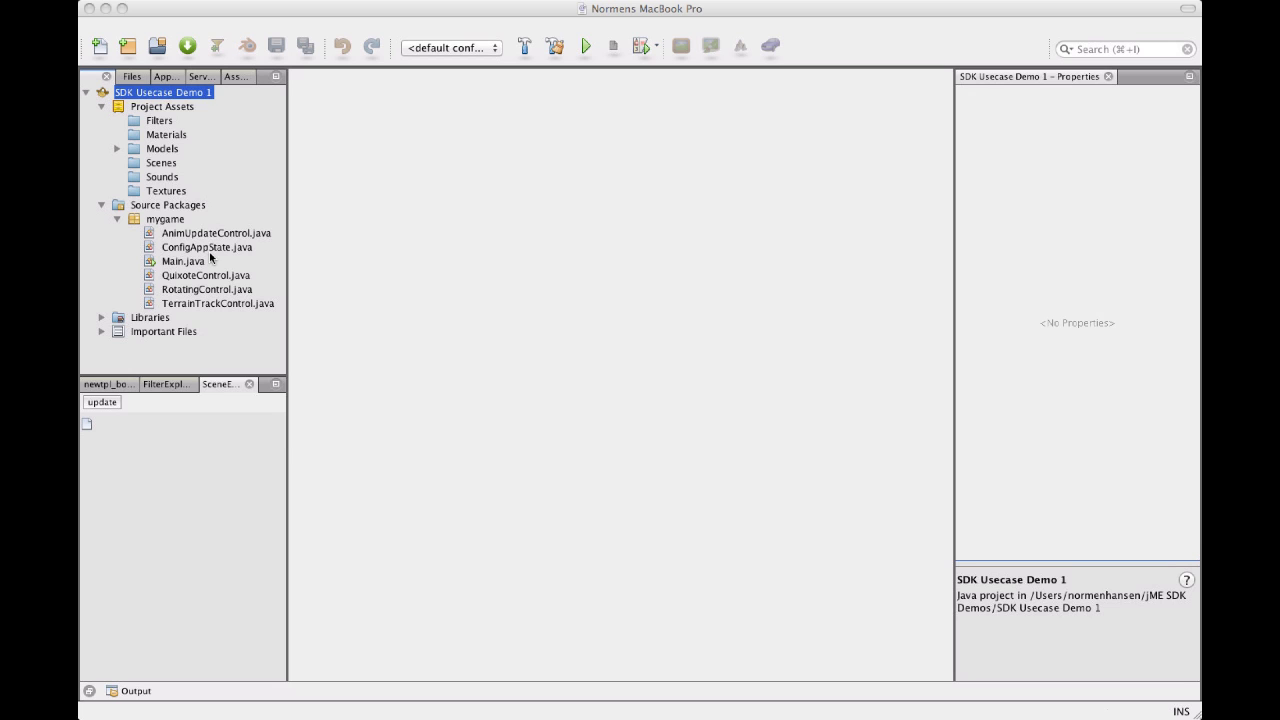
click(162, 165)
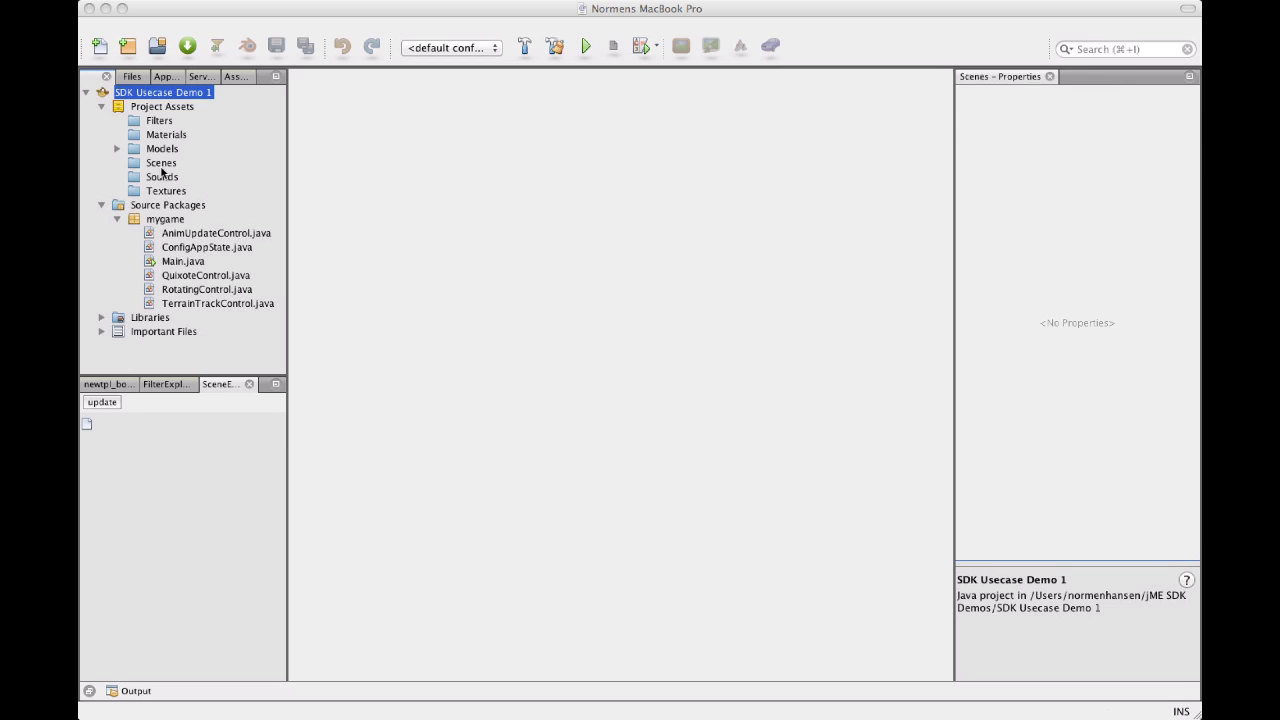
click(163, 190)
click(162, 177)
click(161, 163)
click(160, 149)
click(160, 136)
click(157, 121)
click(148, 106)
click(146, 93)
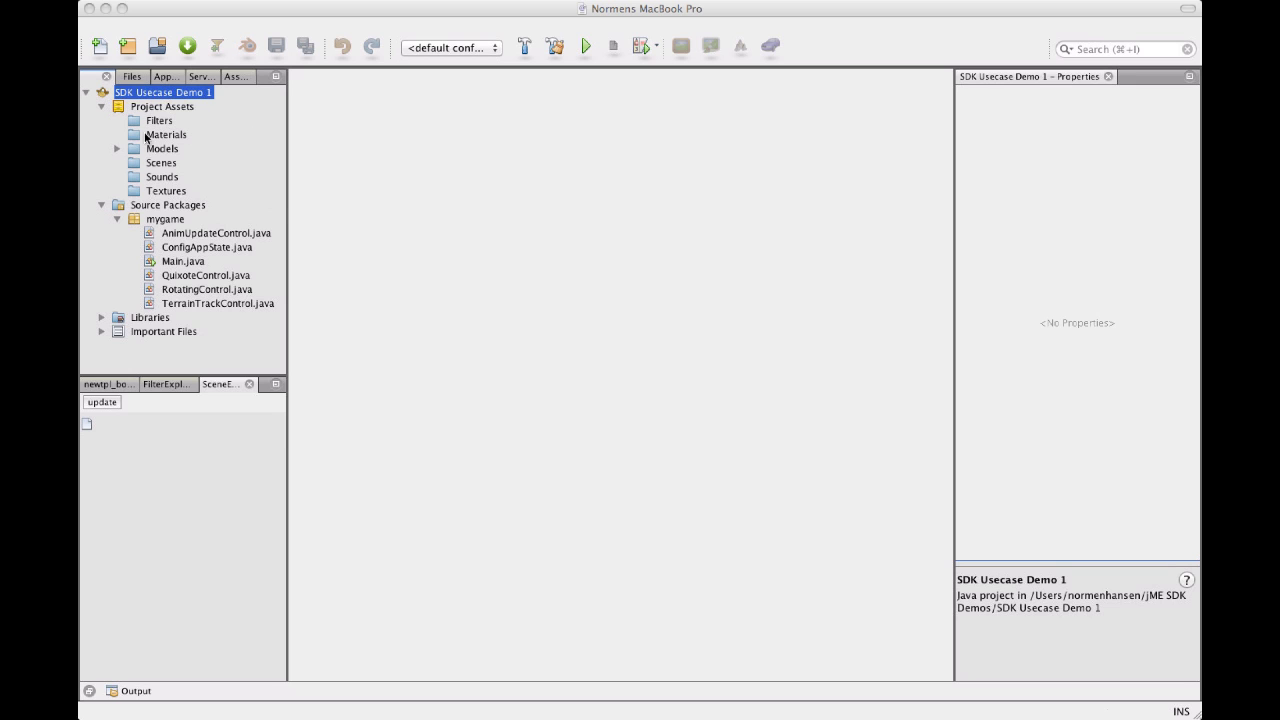
Step: Collapse Project Assets, the mygame package and Source Packages
click(101, 106)
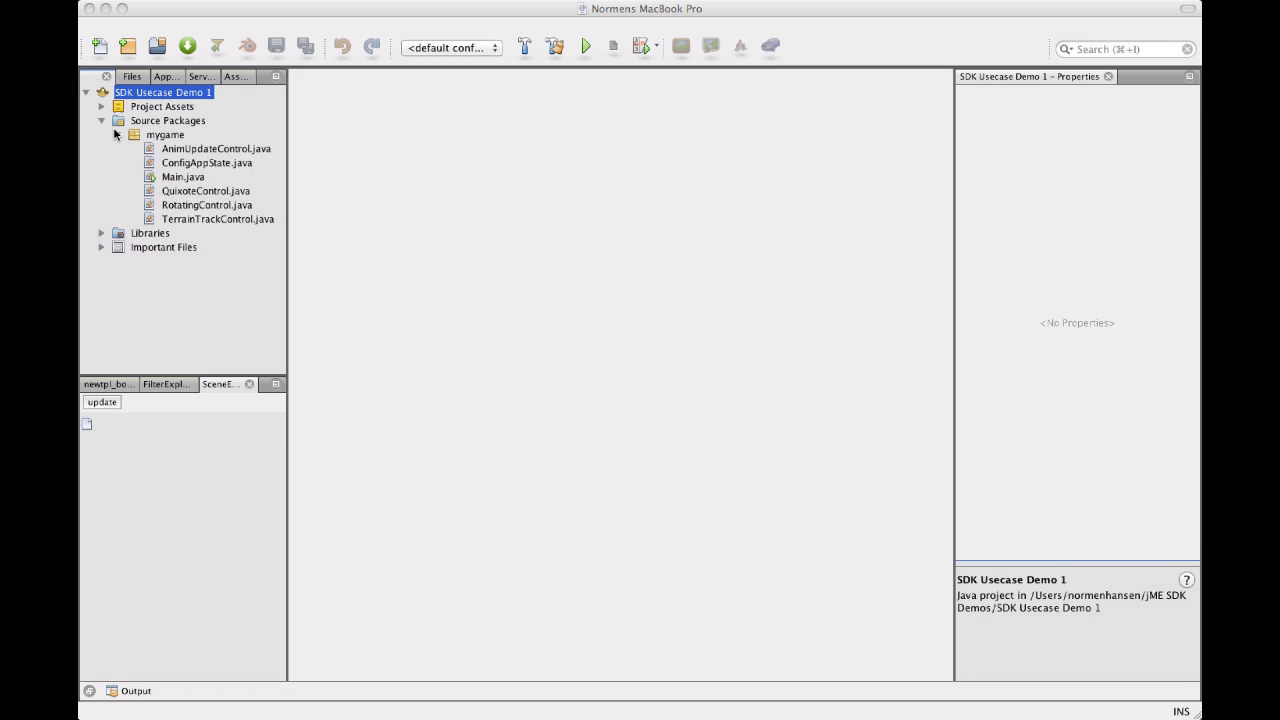
click(117, 134)
click(101, 120)
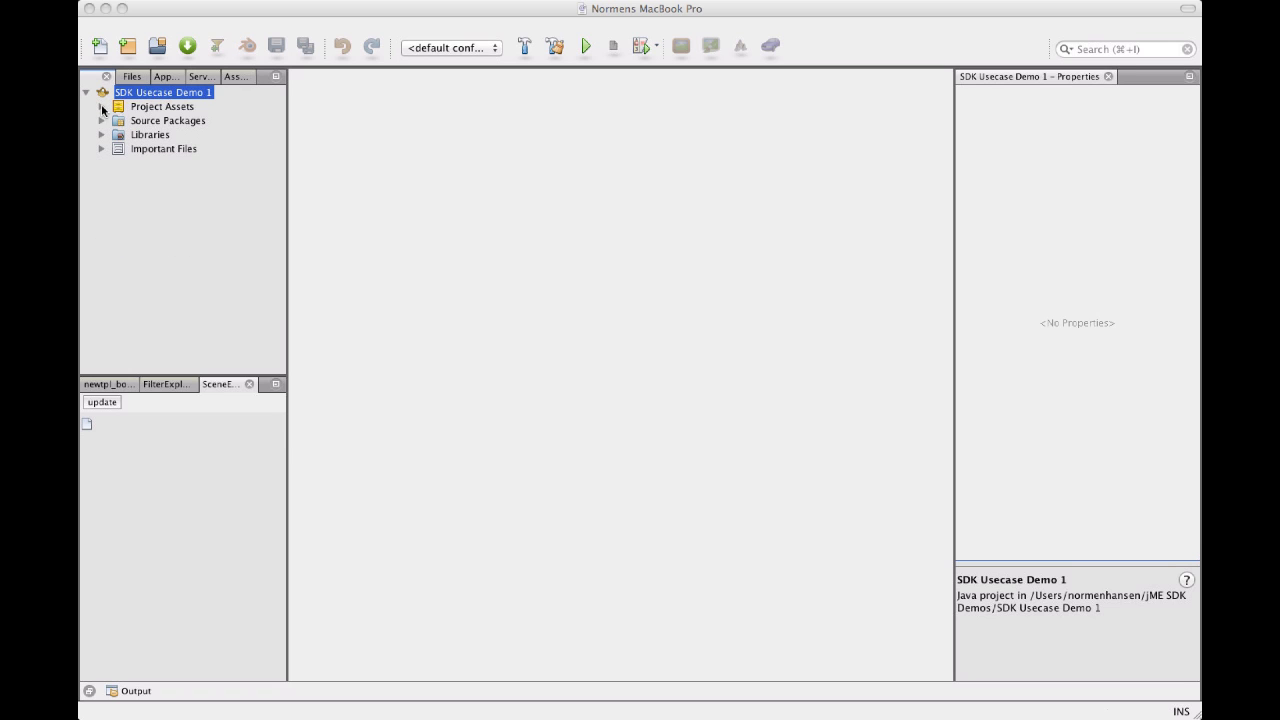
click(160, 108)
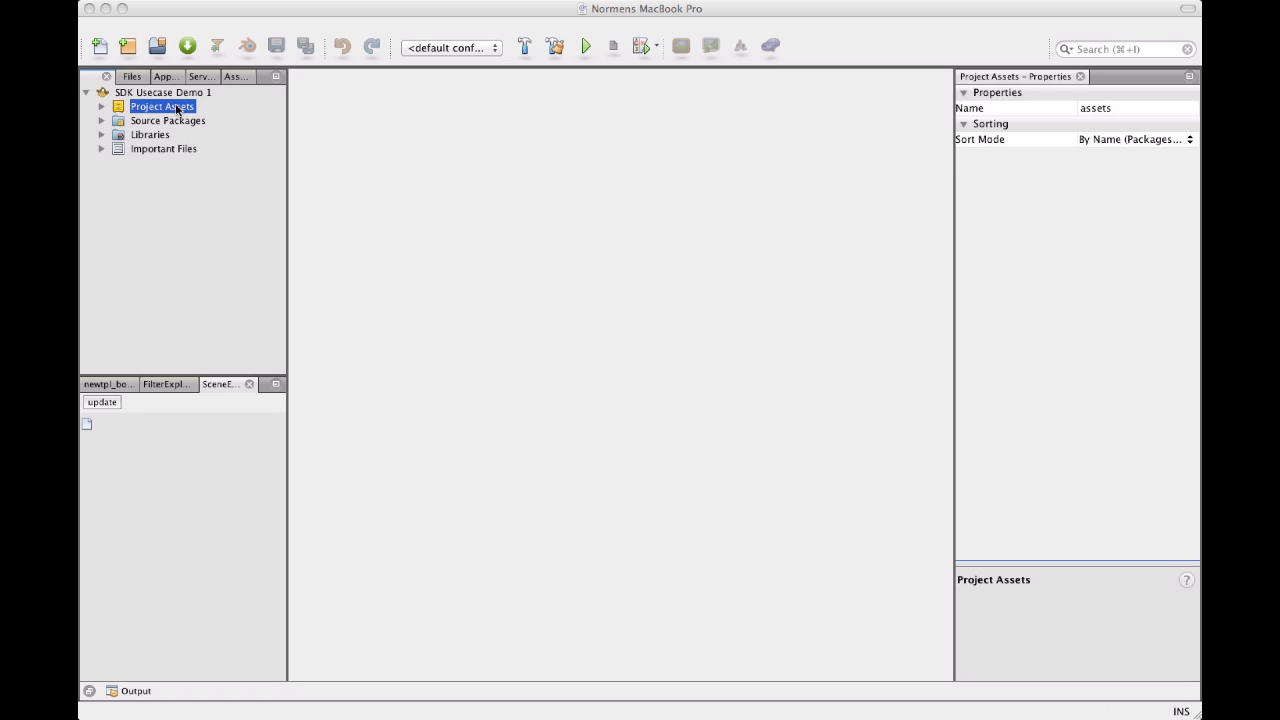
Step: Re-expand Project Assets and the Models folder to reveal RotatingMill.j3o
click(101, 106)
click(117, 148)
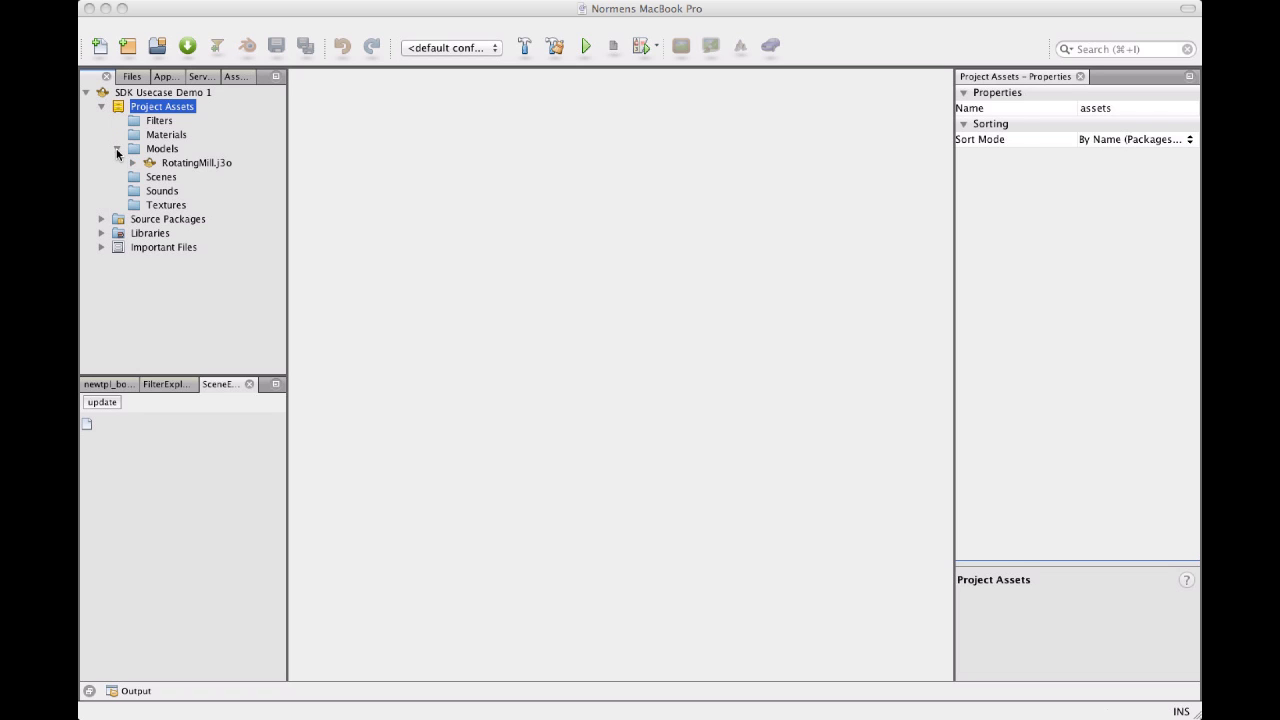
click(162, 150)
click(159, 136)
click(159, 121)
click(159, 135)
click(160, 150)
Step: Click through the Scenes, Sounds and Textures folders, then back to the project root
click(160, 178)
click(161, 192)
click(161, 205)
click(154, 179)
click(152, 150)
click(150, 93)
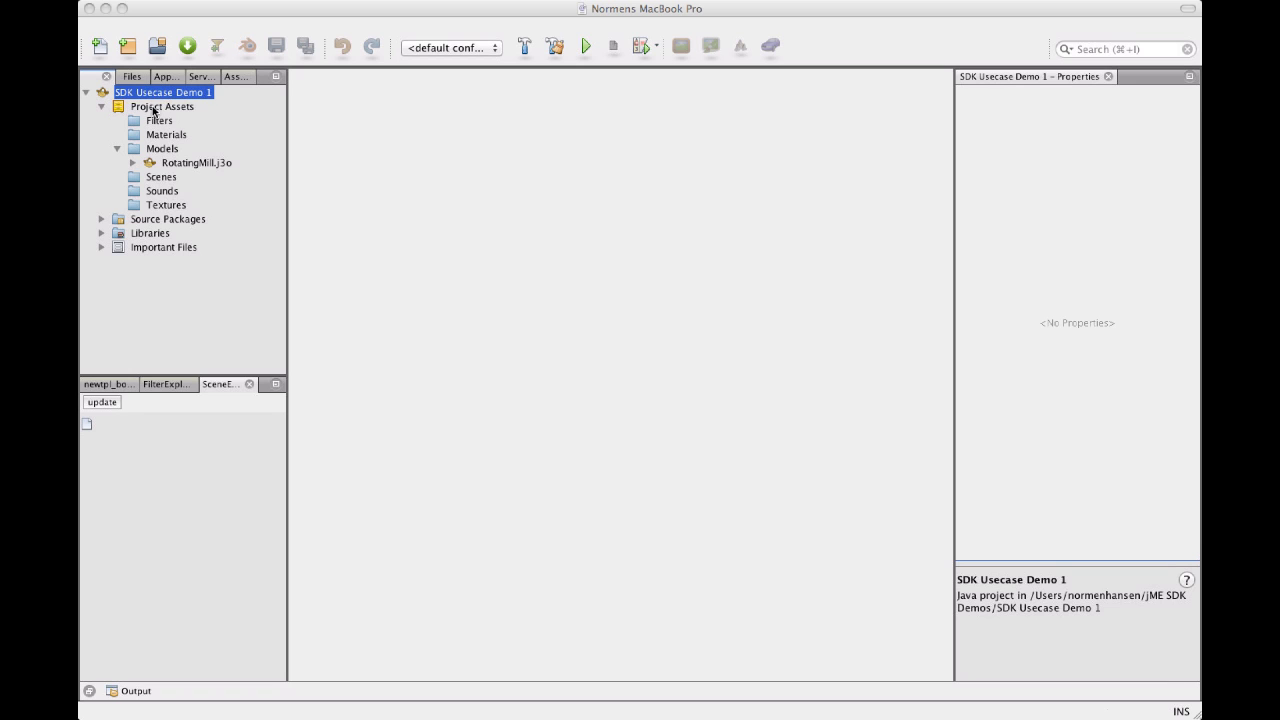
click(132, 76)
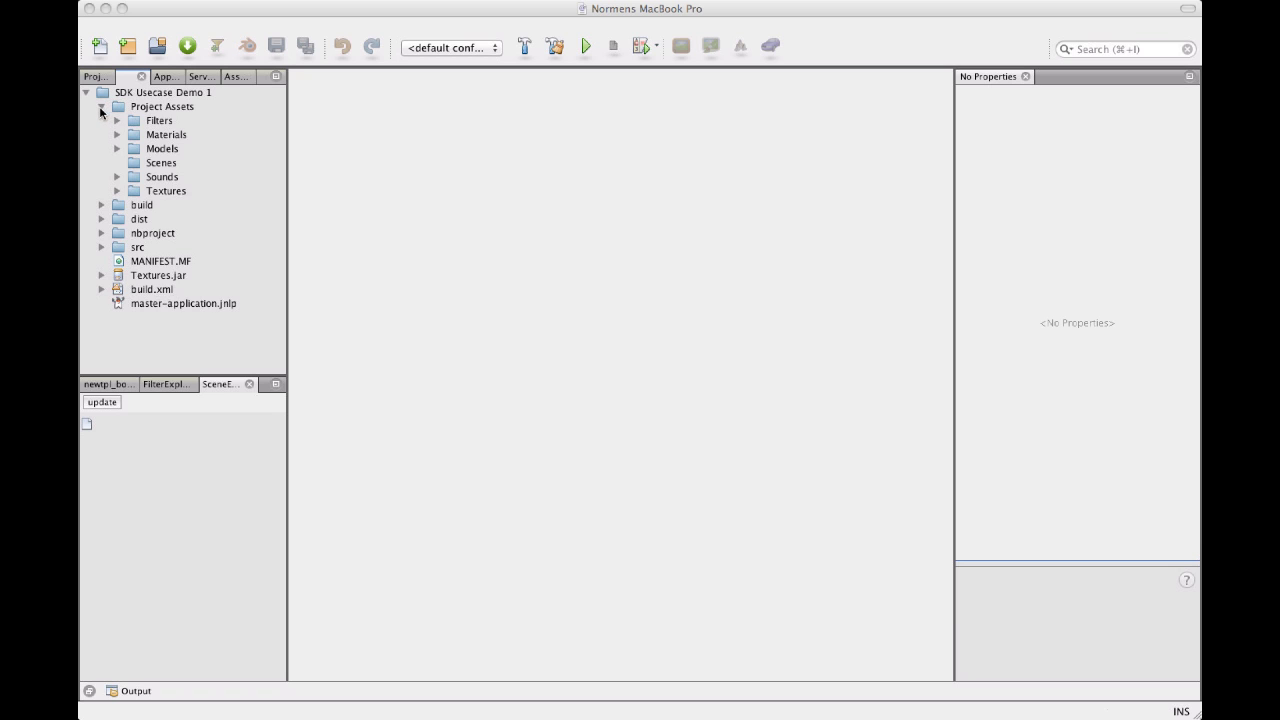
click(101, 107)
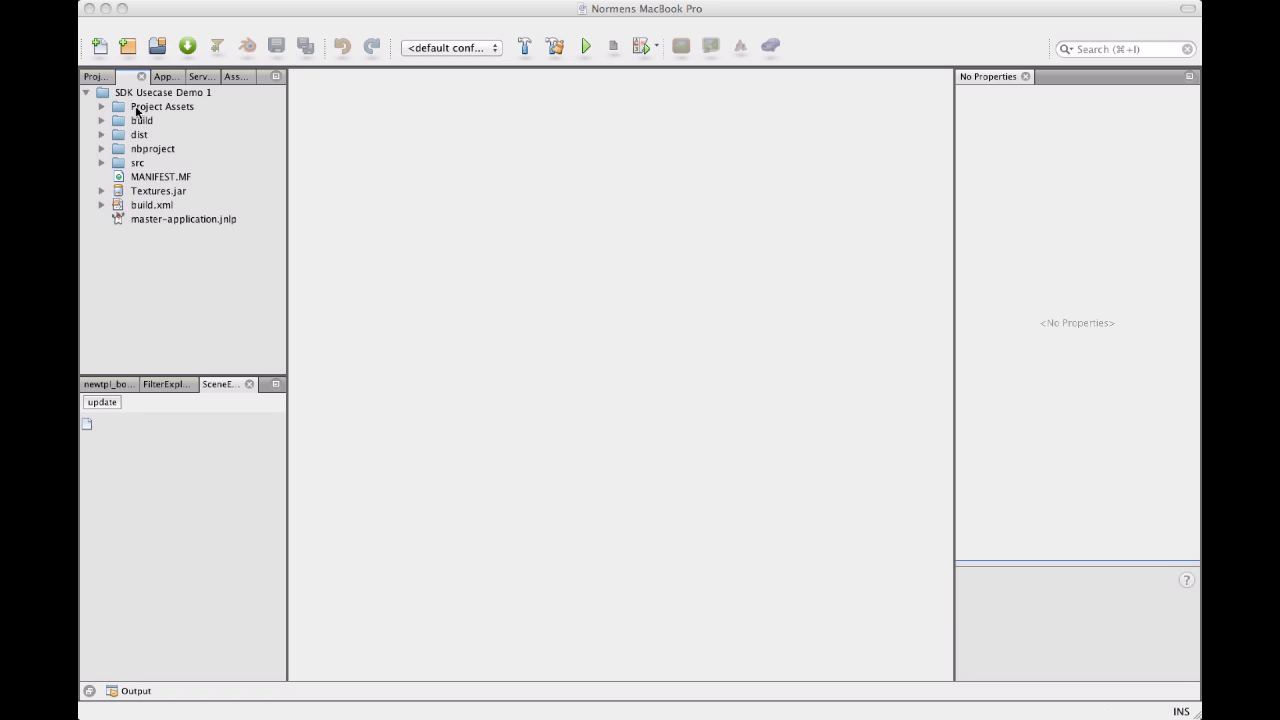
click(102, 106)
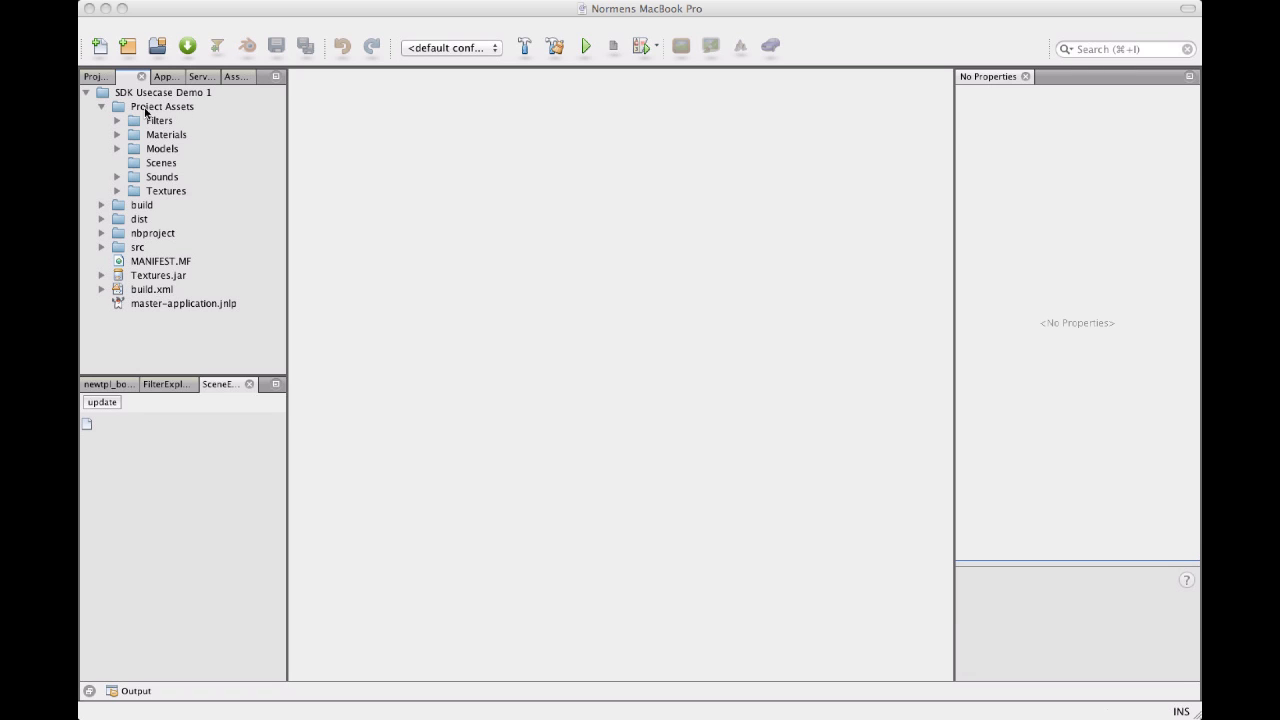
click(132, 108)
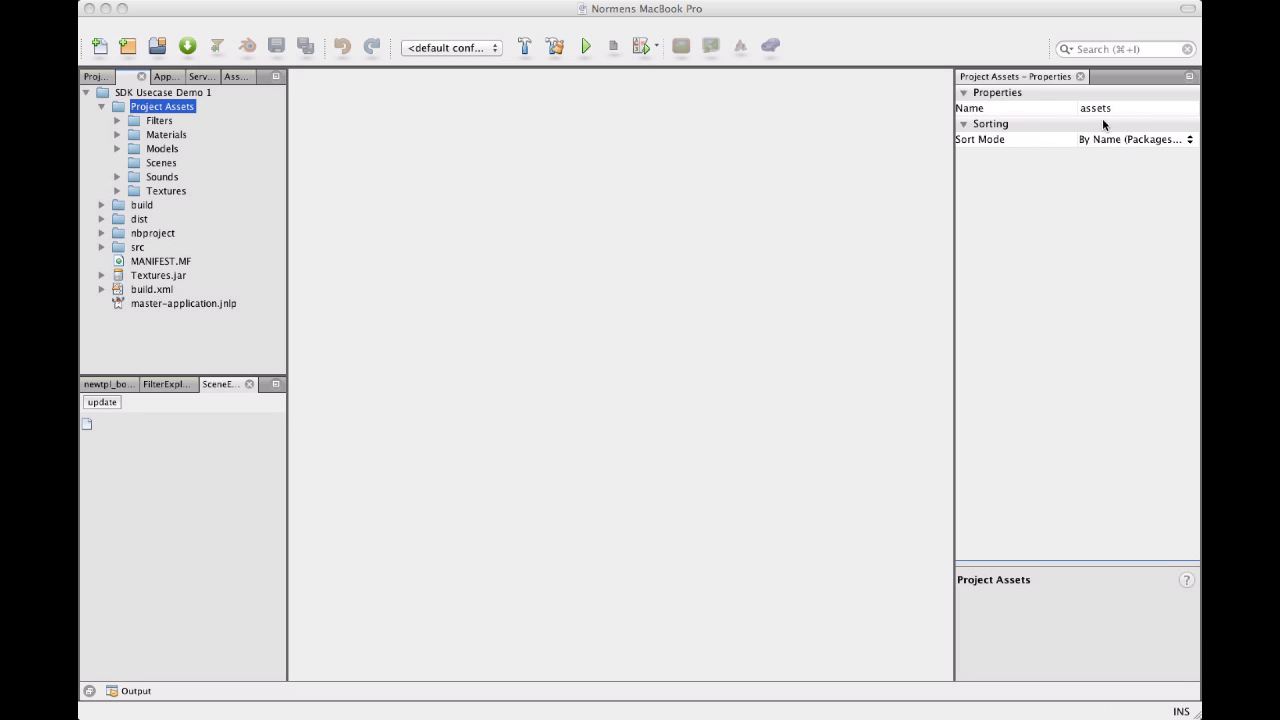
click(163, 133)
click(159, 121)
click(160, 134)
click(160, 148)
click(160, 162)
key(super+1)
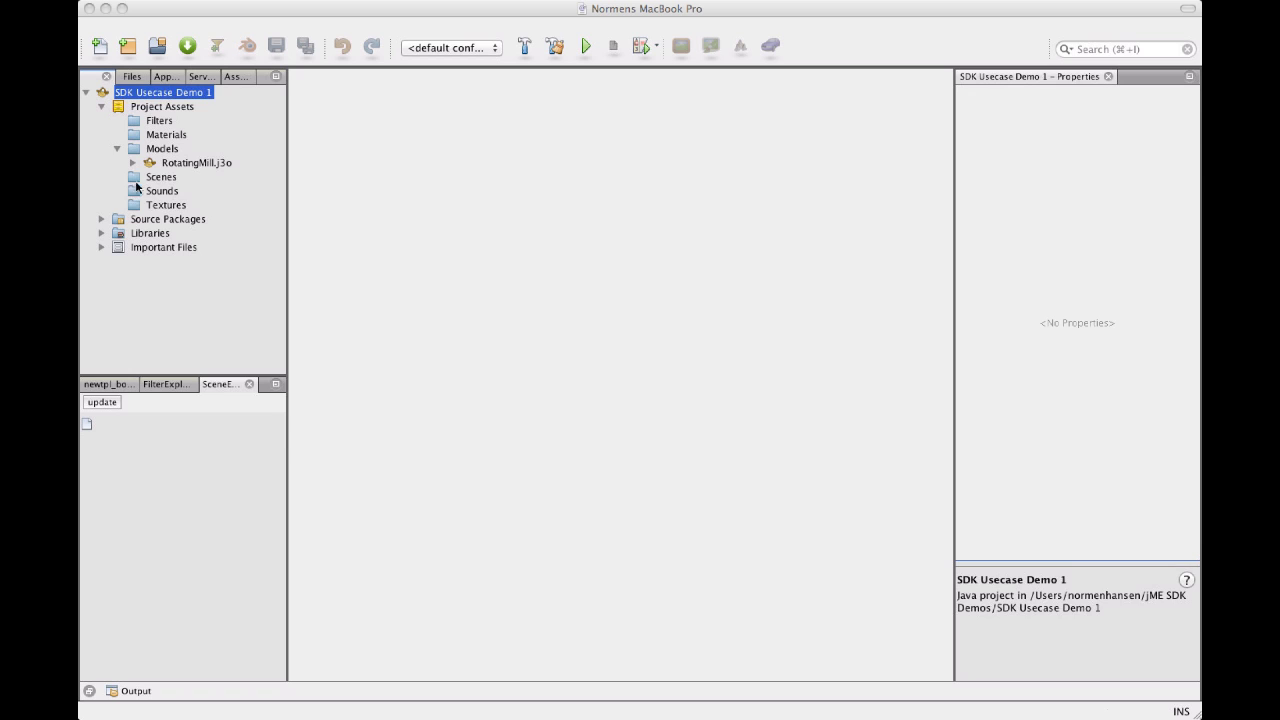
click(152, 206)
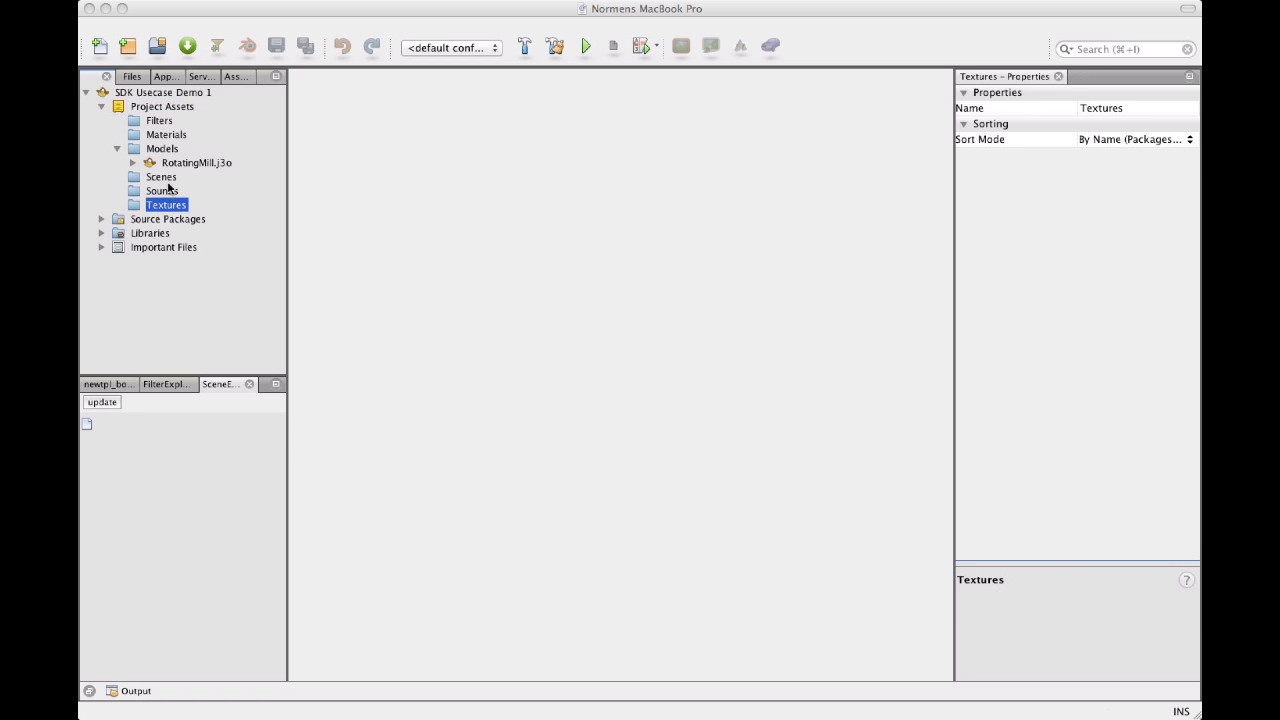
click(168, 190)
click(163, 177)
click(162, 135)
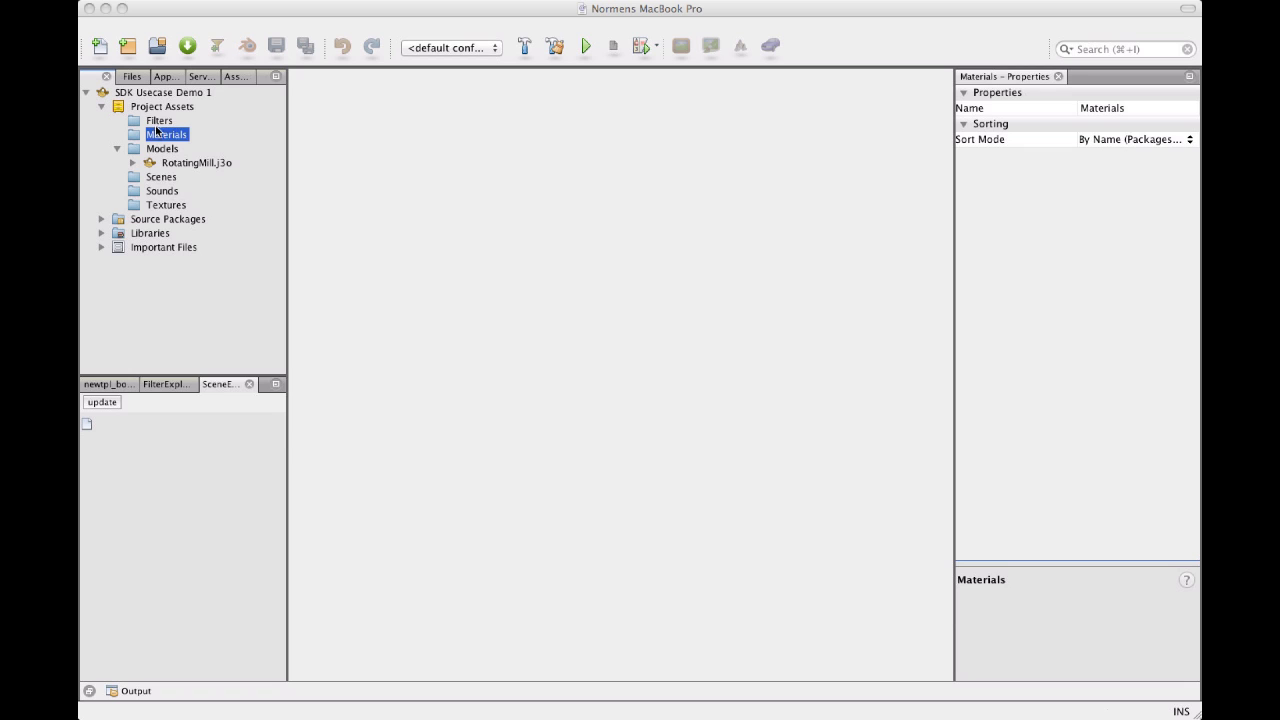
click(152, 121)
click(163, 91)
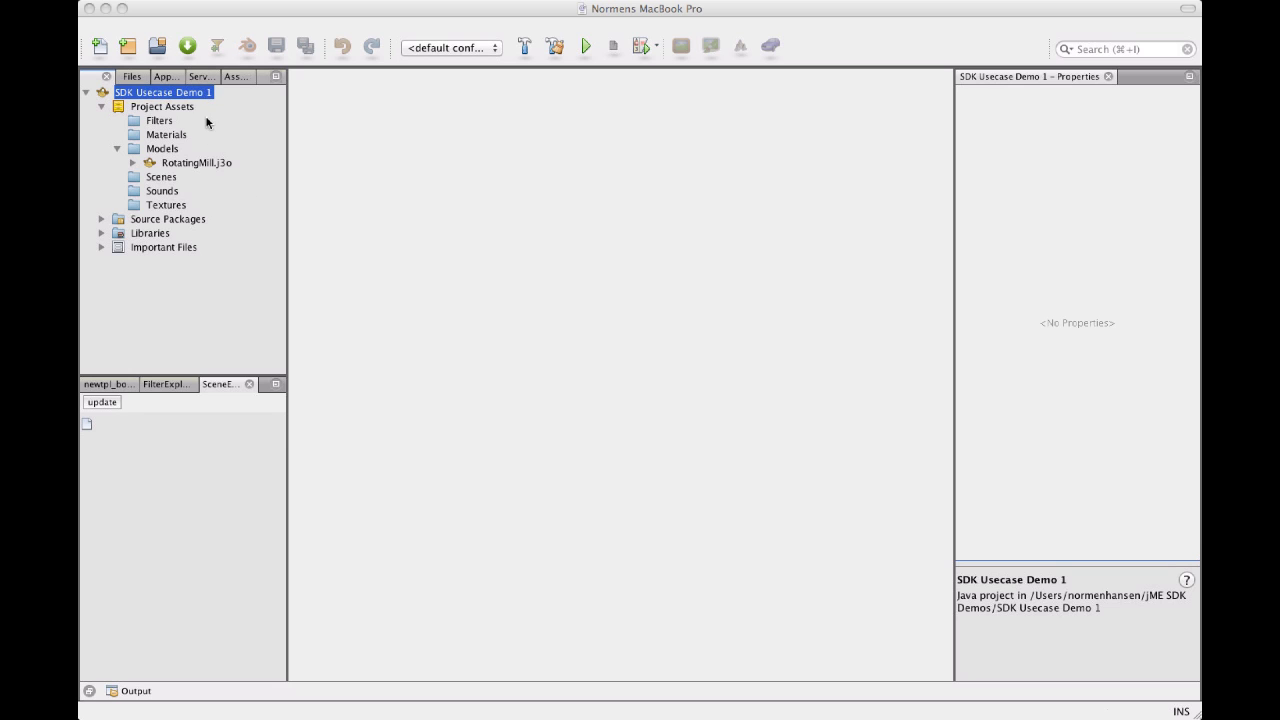
Step: Start the Import Model wizard and choose Sinbad.mesh.xml as the model file
click(189, 48)
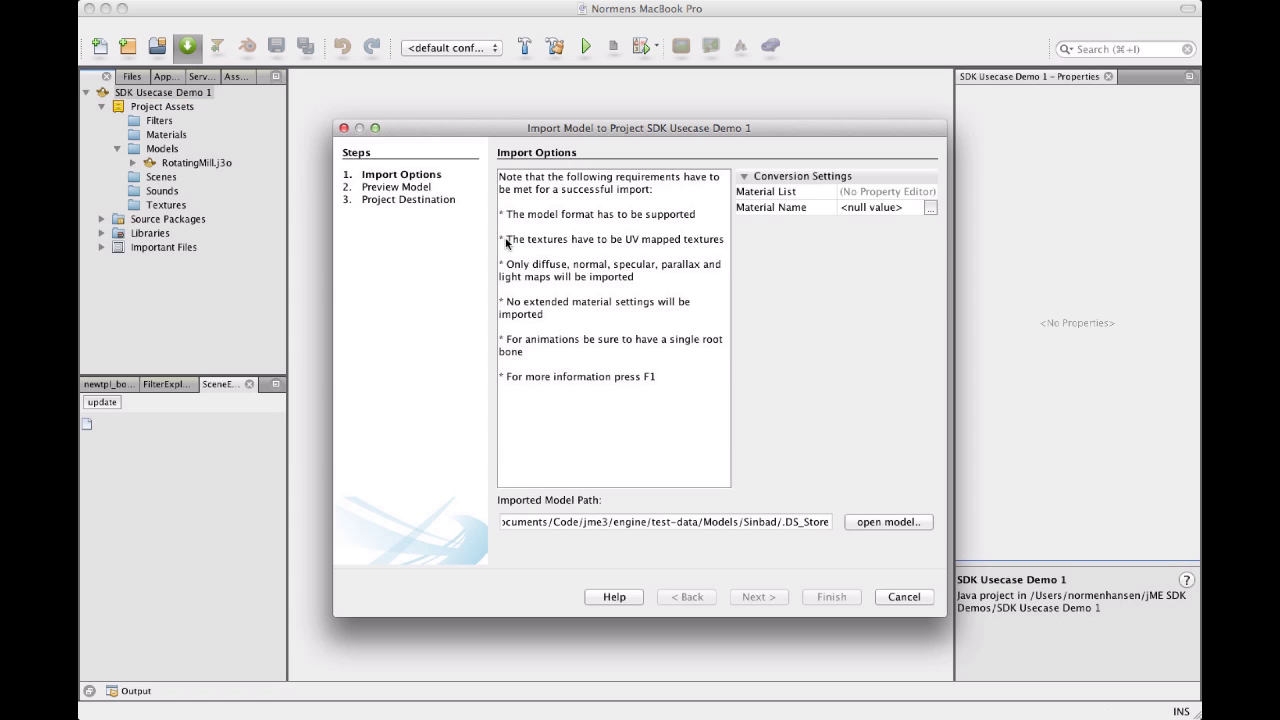
click(883, 521)
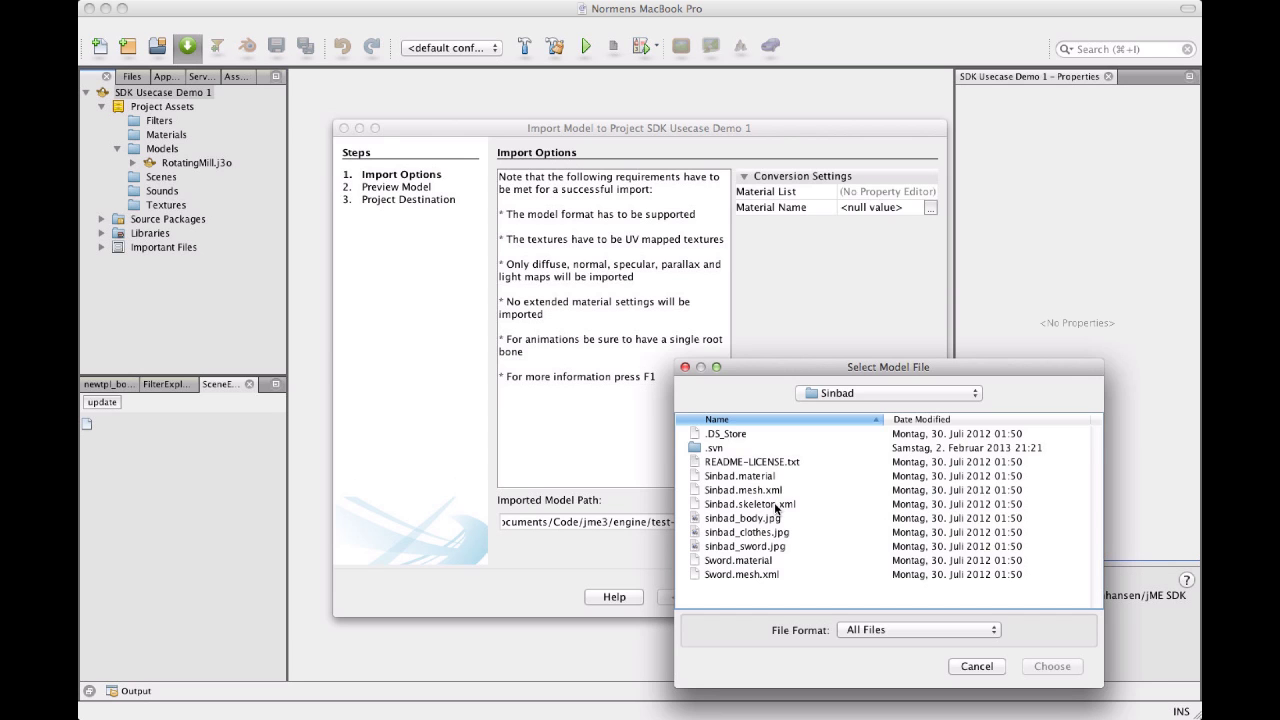
click(778, 506)
click(775, 490)
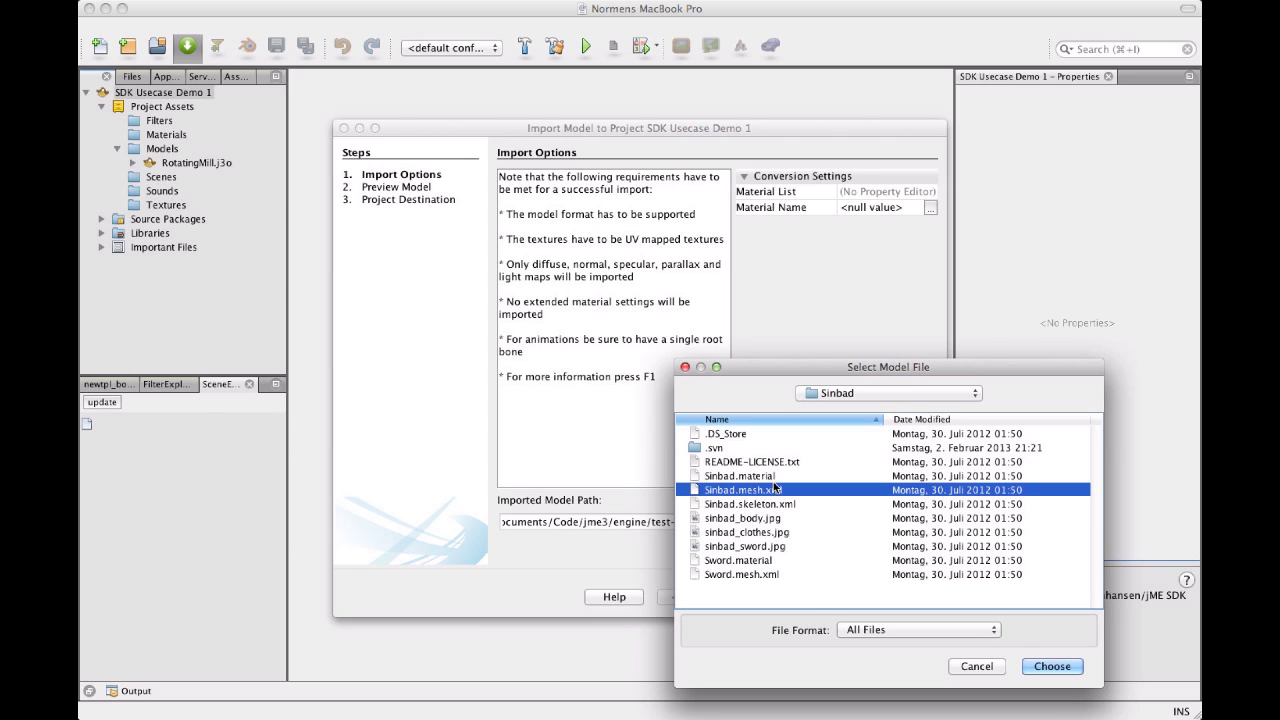
click(1051, 666)
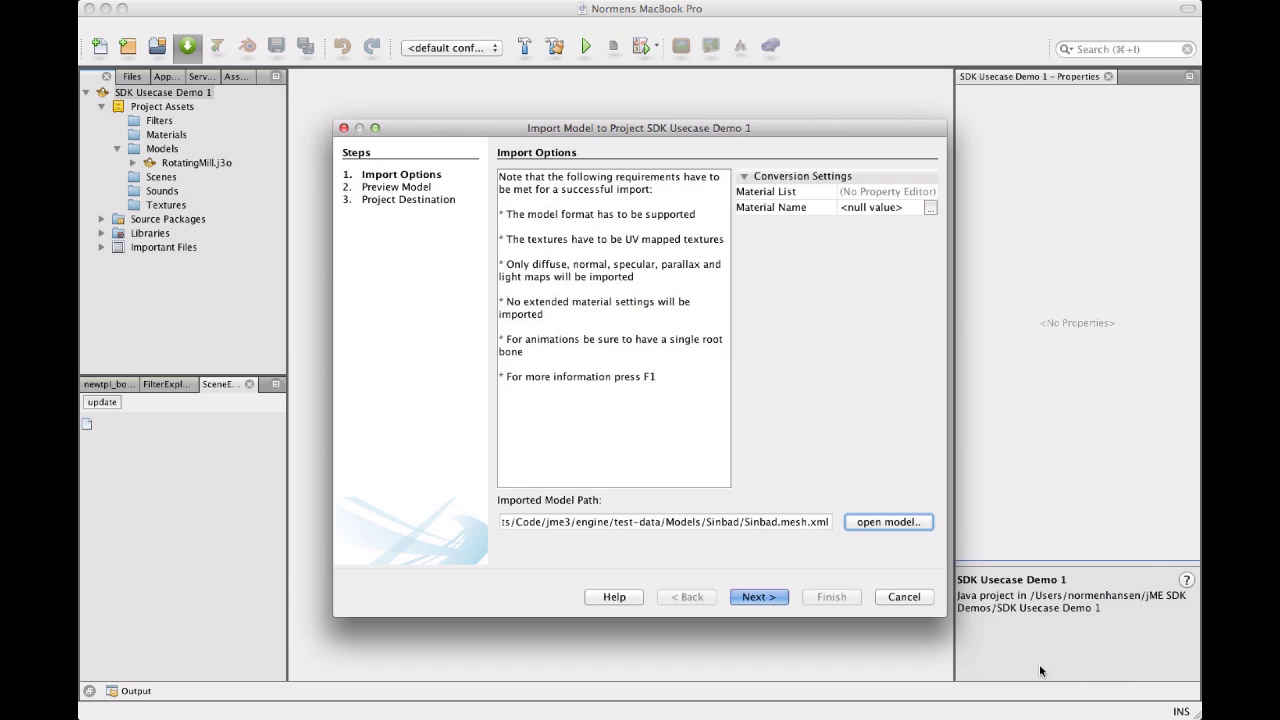
Step: Advance to the preview and rotate and zoom the camera around Sinbad
click(745, 601)
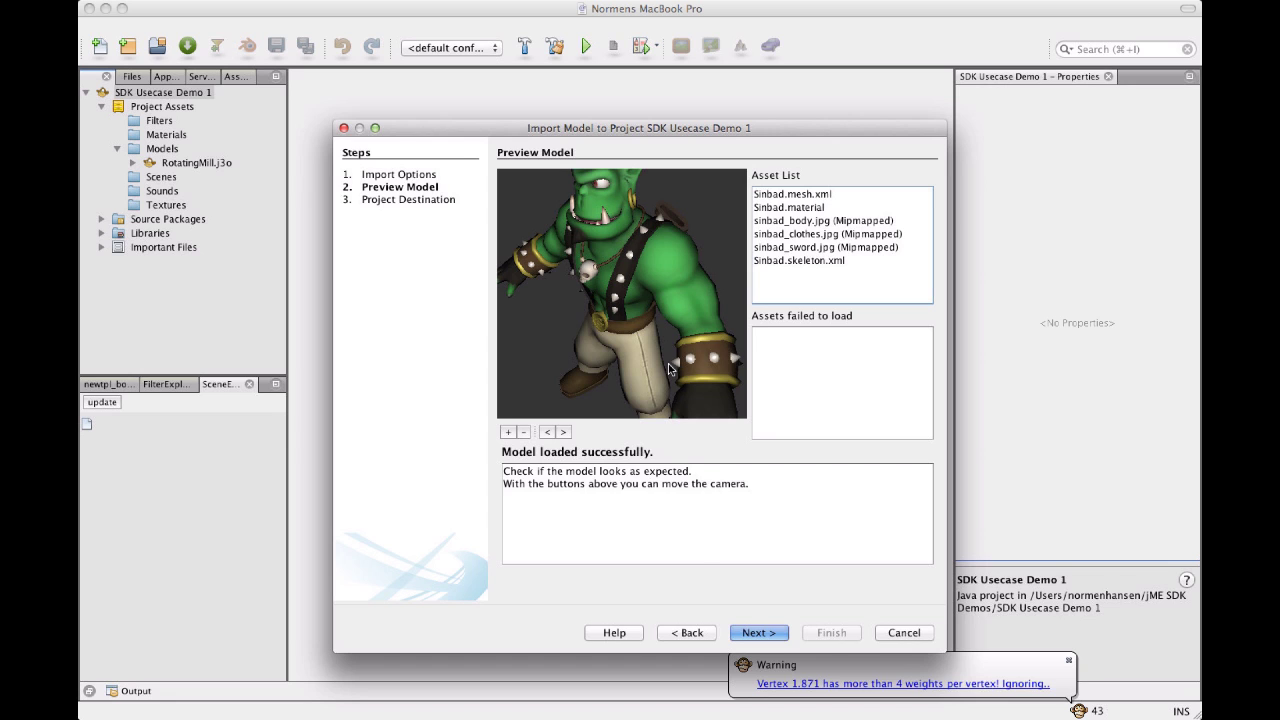
click(546, 432)
click(564, 432)
click(509, 432)
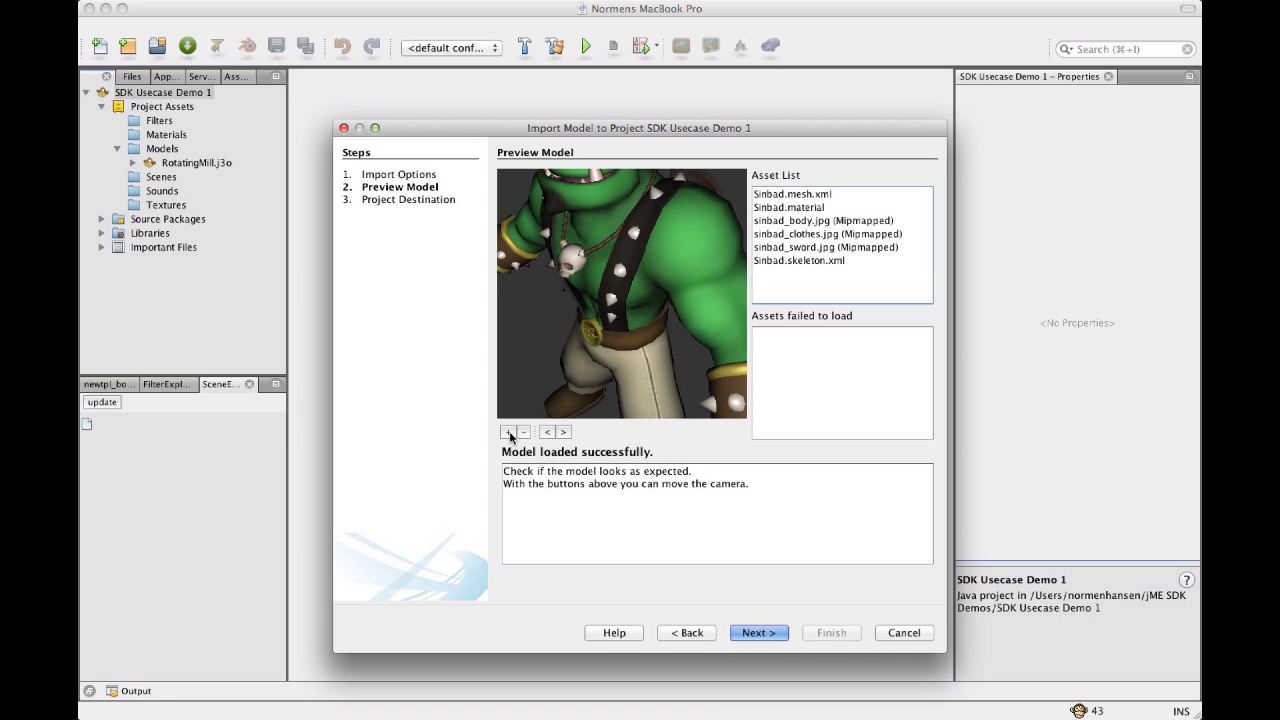
click(509, 432)
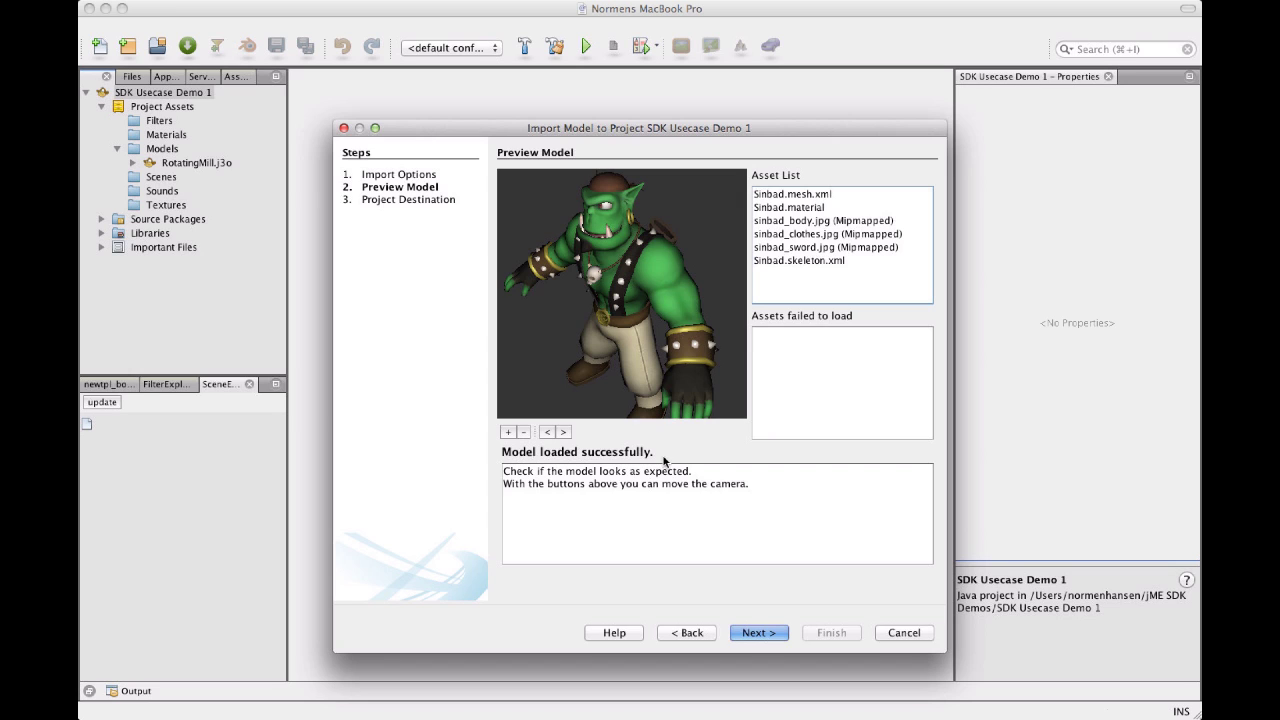
Step: Import Sinbad into Textures/Sinbad/, copying the original model files into the project
click(755, 632)
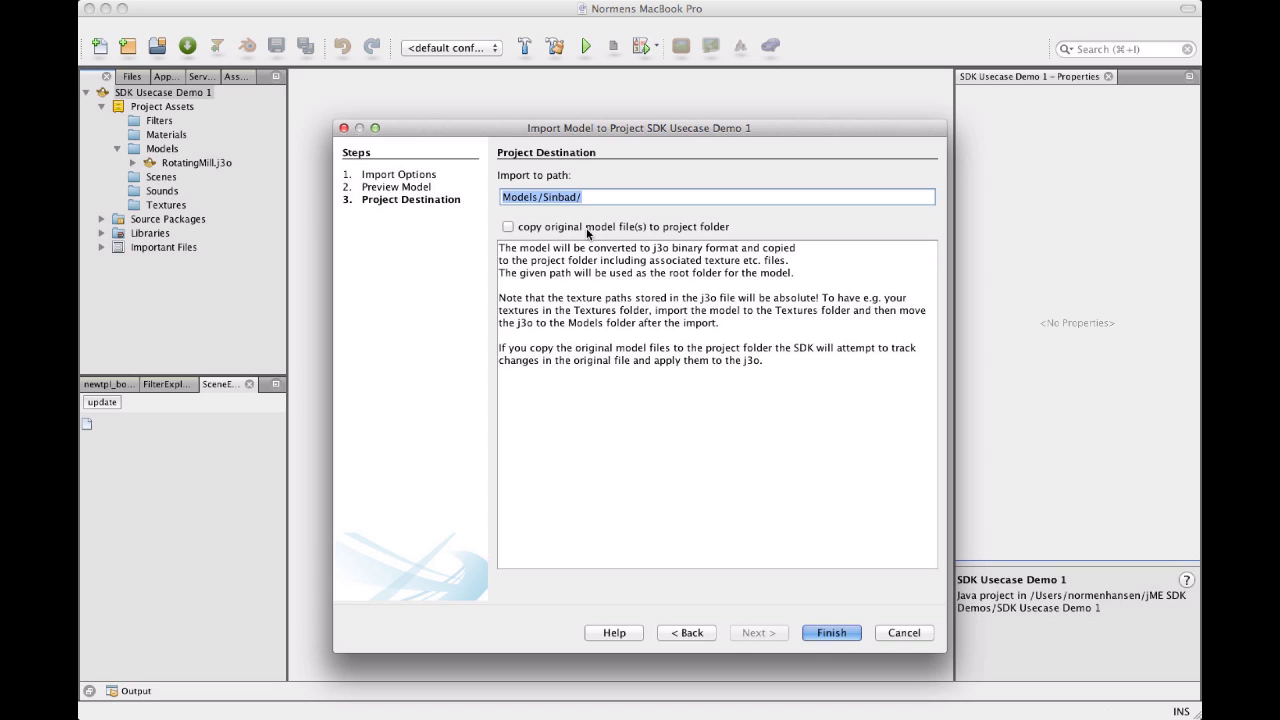
double_click(519, 197)
text(Textu)
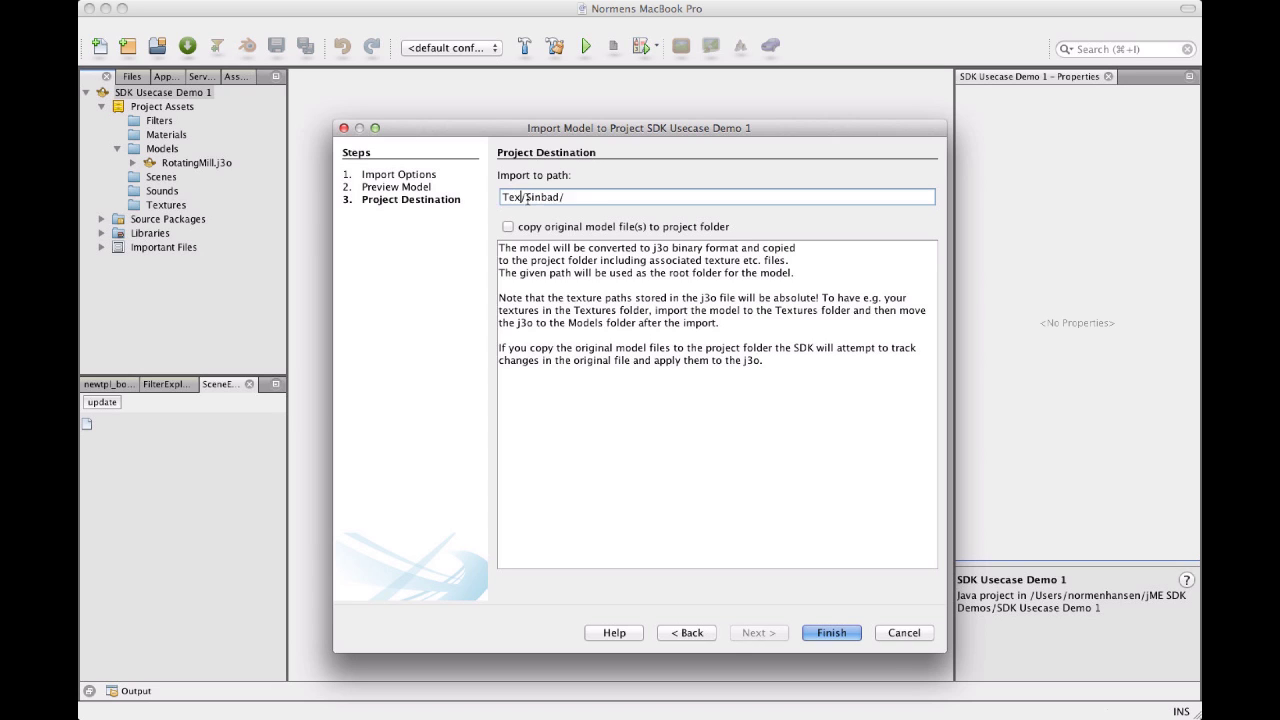
text(res/)
click(507, 227)
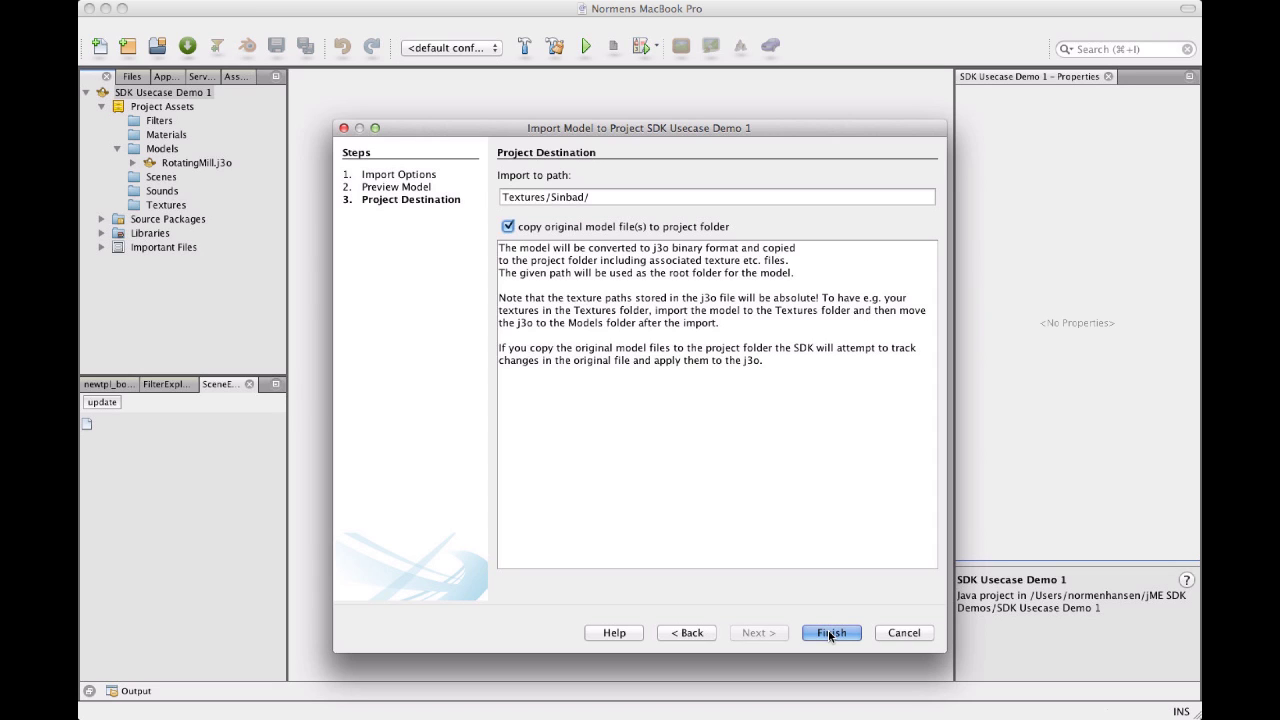
click(830, 634)
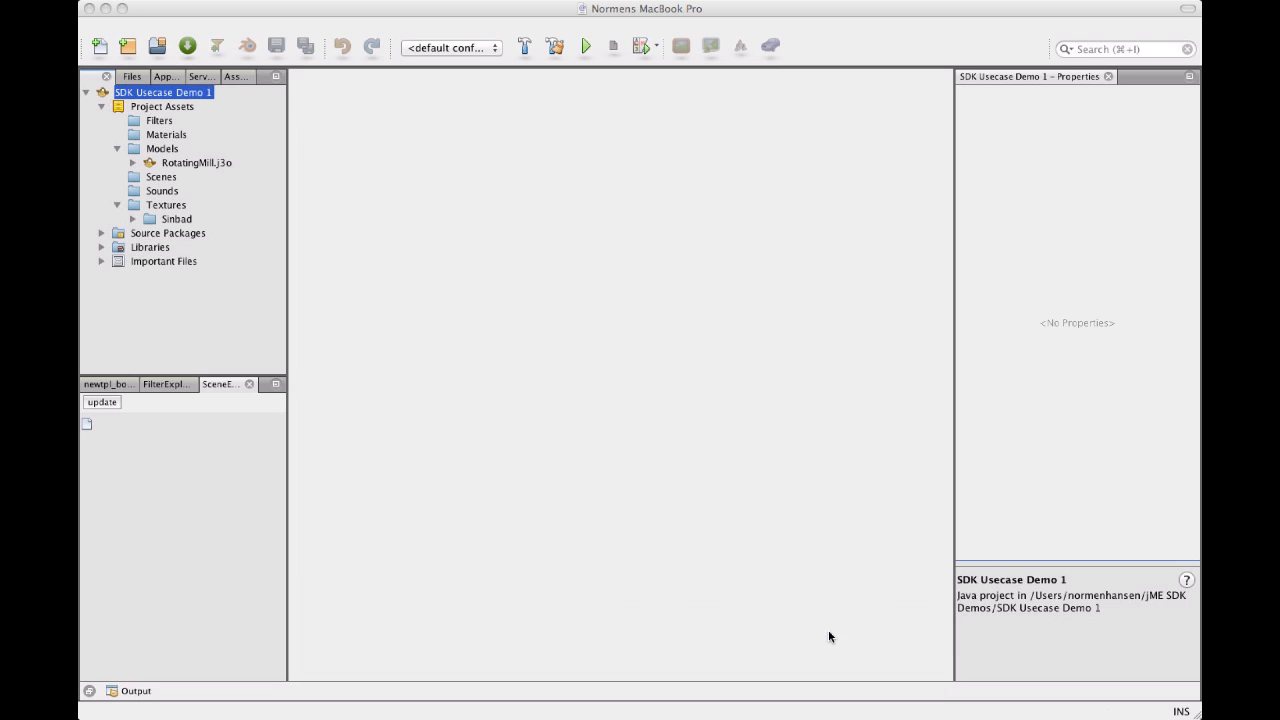
Step: Expand the Sinbad folder and open Sinbad.mesh.j3o in the SceneComposer
click(133, 219)
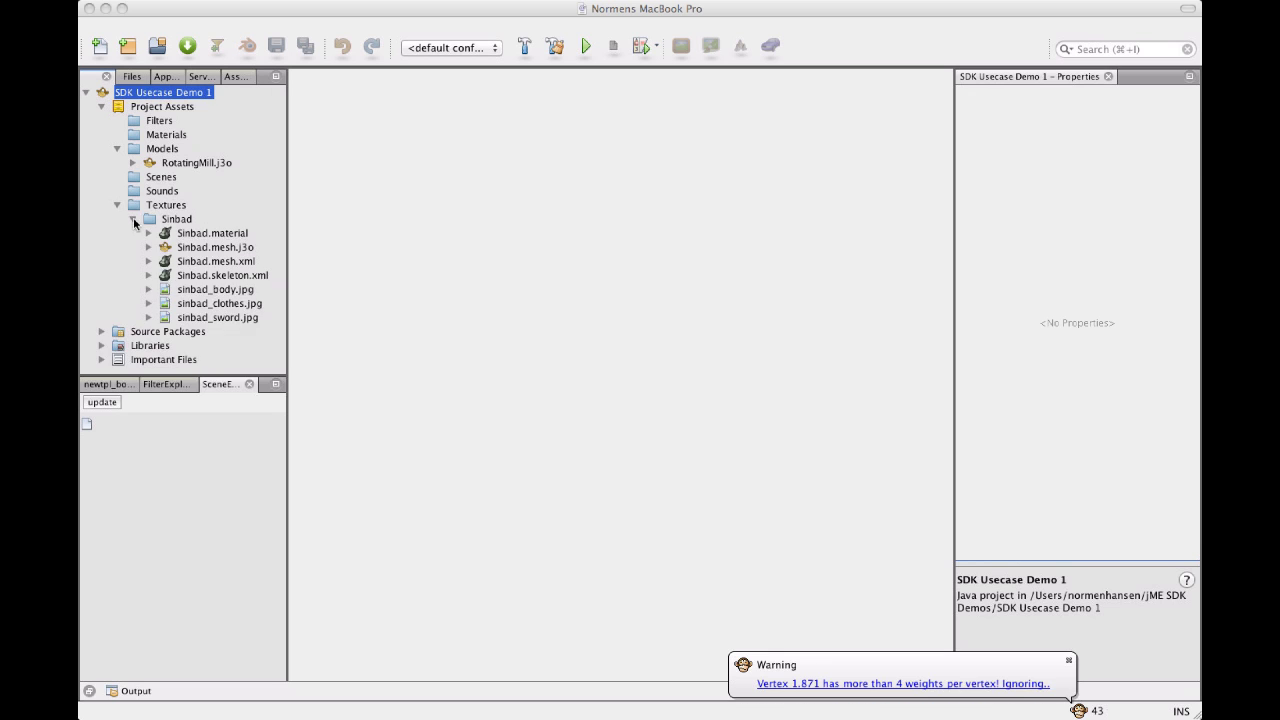
click(205, 248)
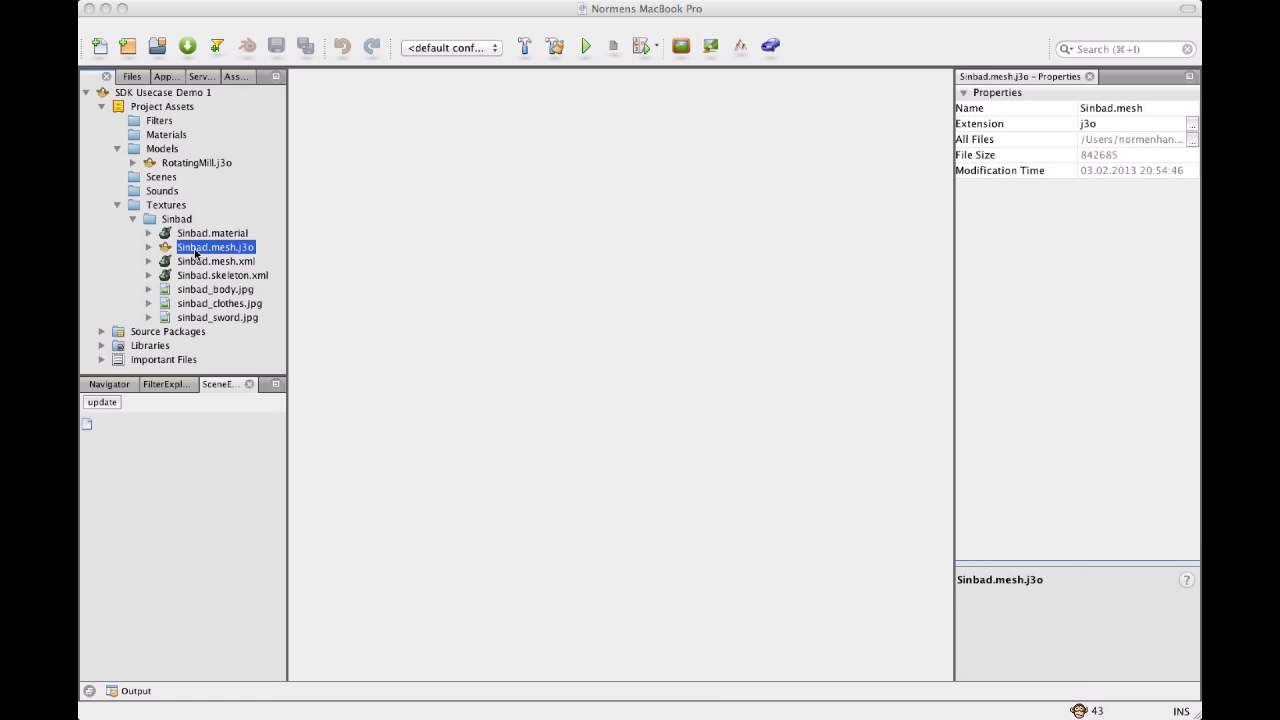
double_click(198, 248)
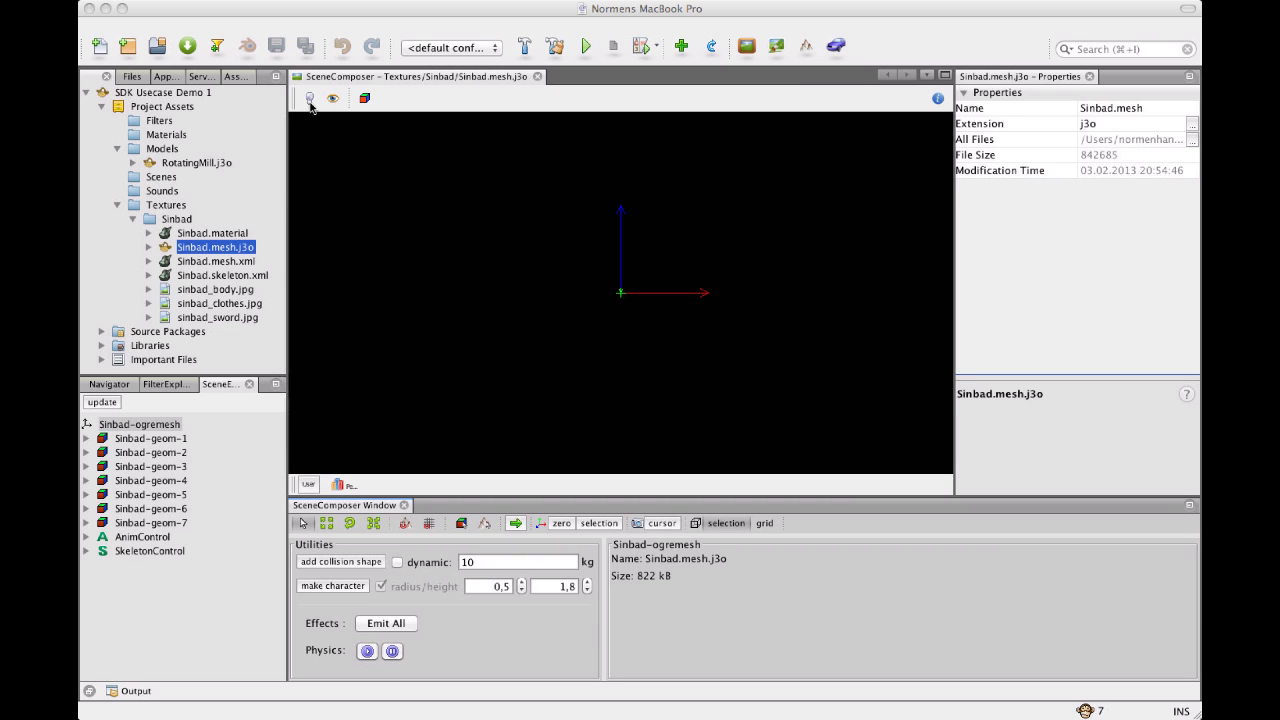
Step: Turn on the camera light and orbit to an angled view of the ogre
drag(580, 289, 410, 408)
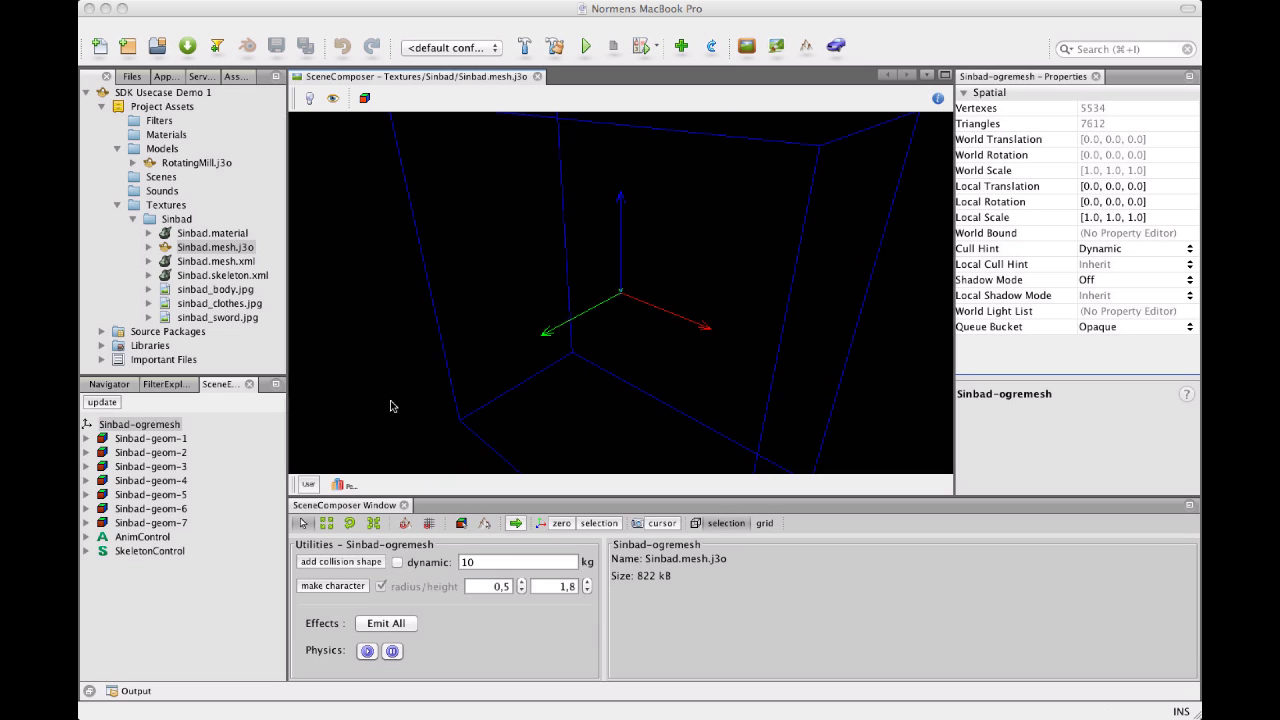
click(310, 98)
mouse_move(520, 341)
mouse_down()
mouse_move(590, 344)
mouse_move(515, 343)
mouse_up()
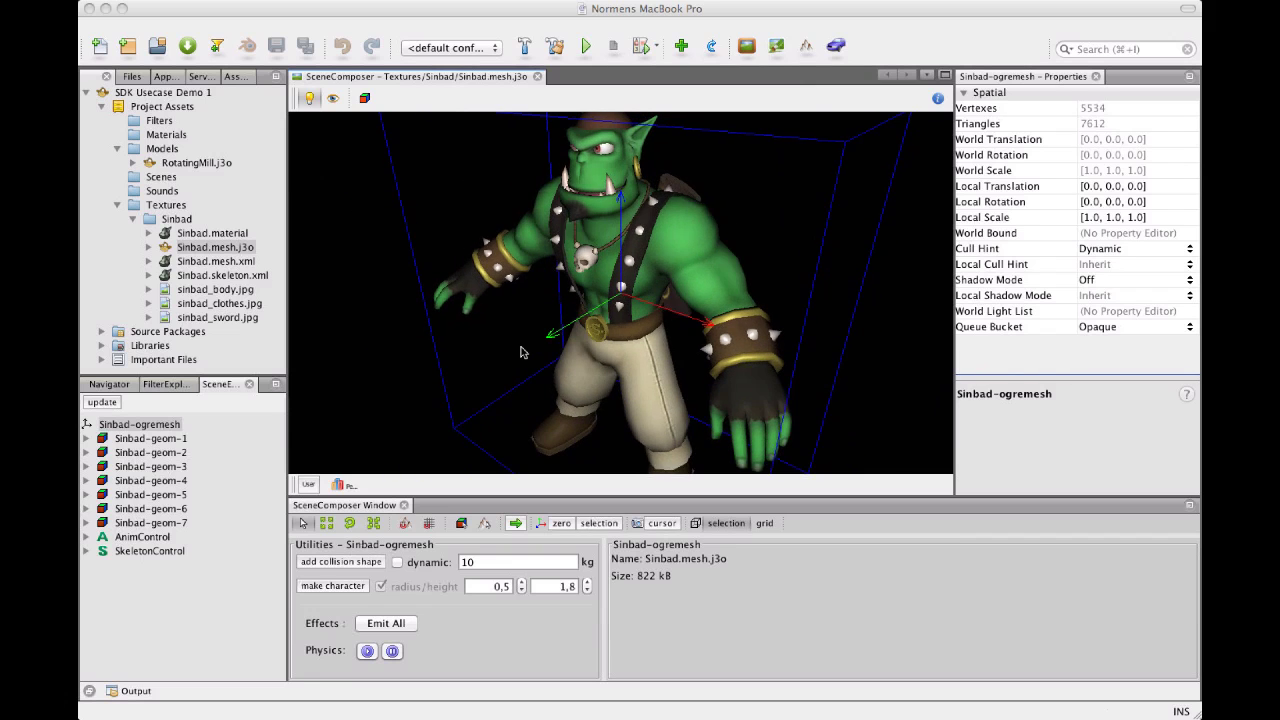
drag(431, 311, 791, 329)
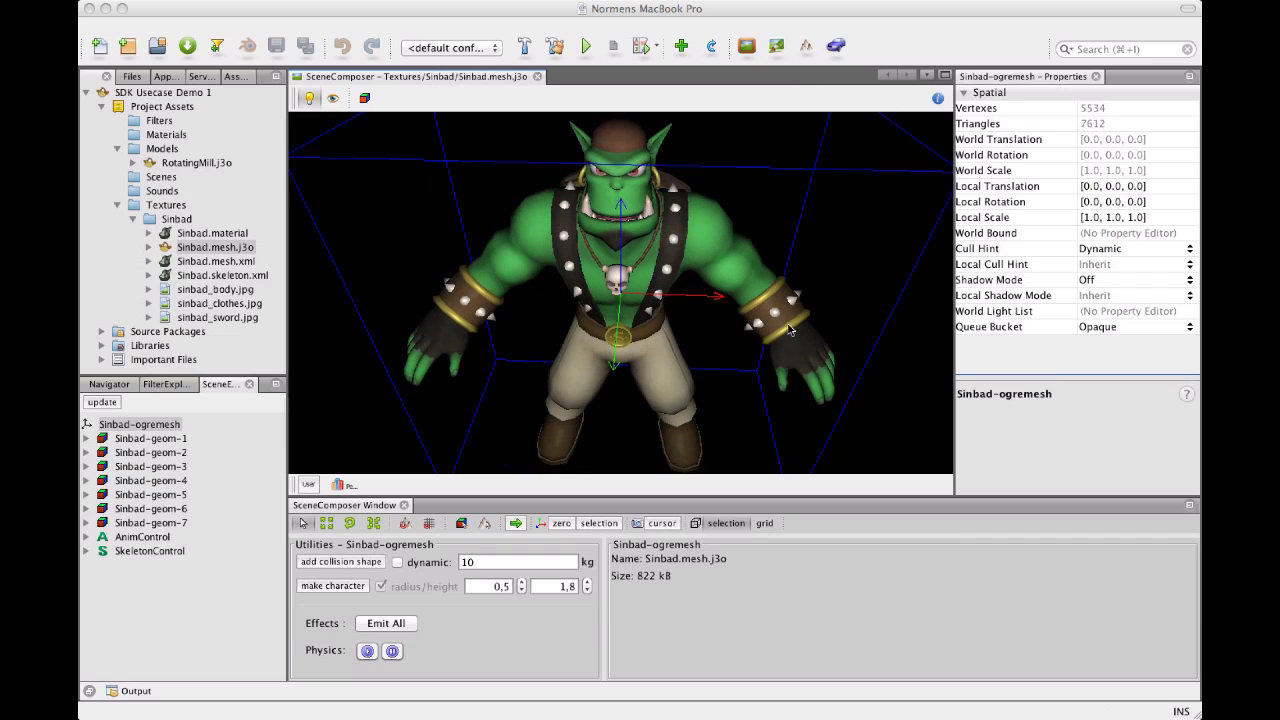
click(311, 98)
drag(688, 343, 522, 267)
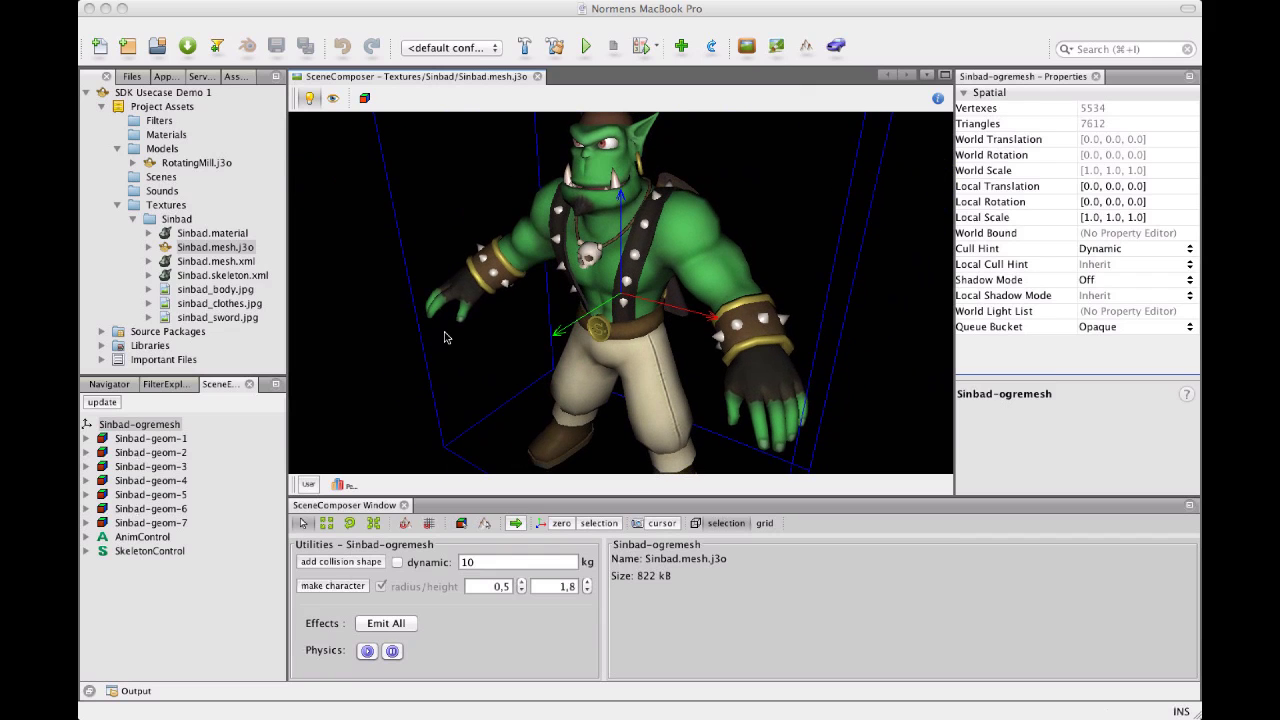
click(218, 386)
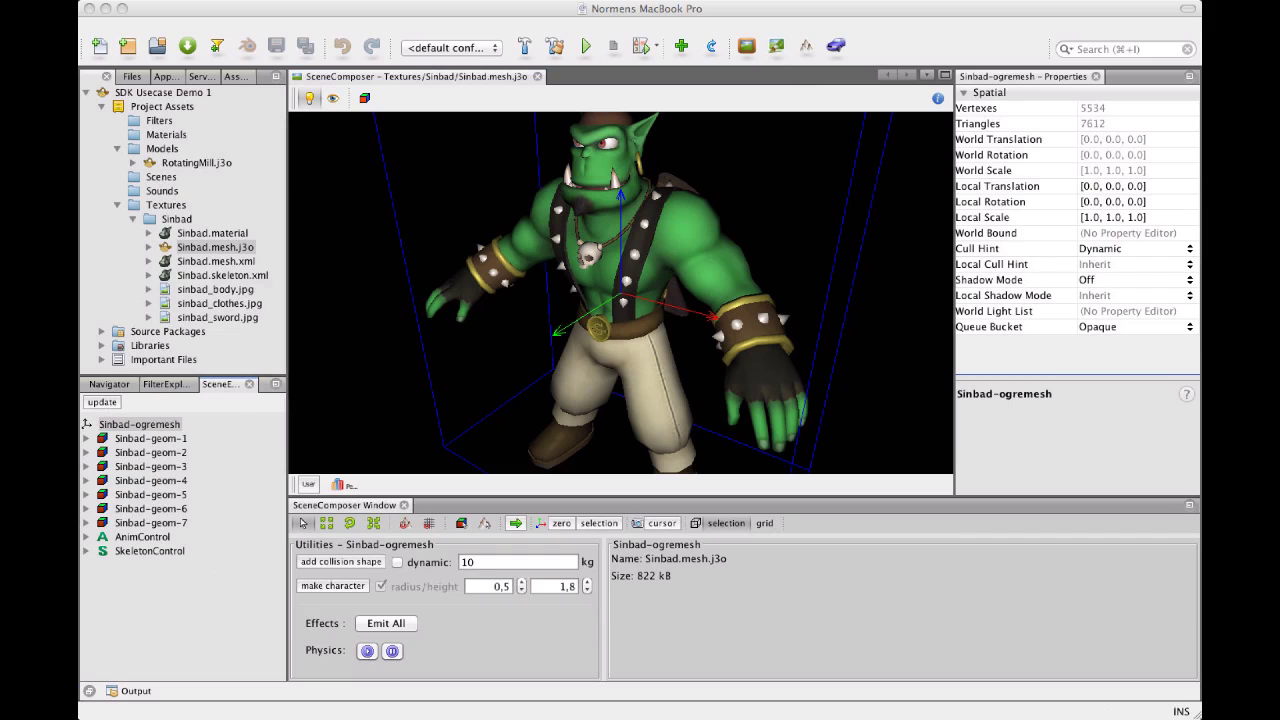
Step: Inspect Sinbad-geom-1 to -3, briefly expanding Sinbad-geom-1 to show its Mesh
click(162, 439)
click(160, 452)
click(155, 466)
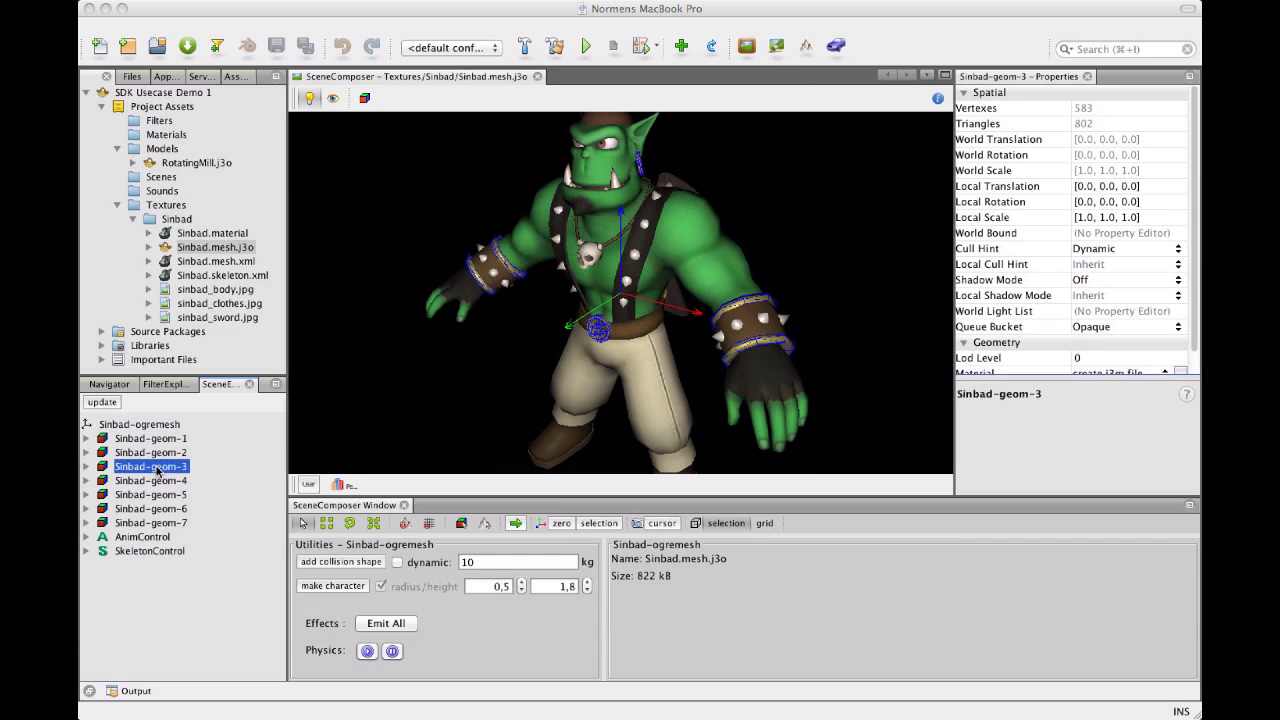
click(155, 453)
click(152, 440)
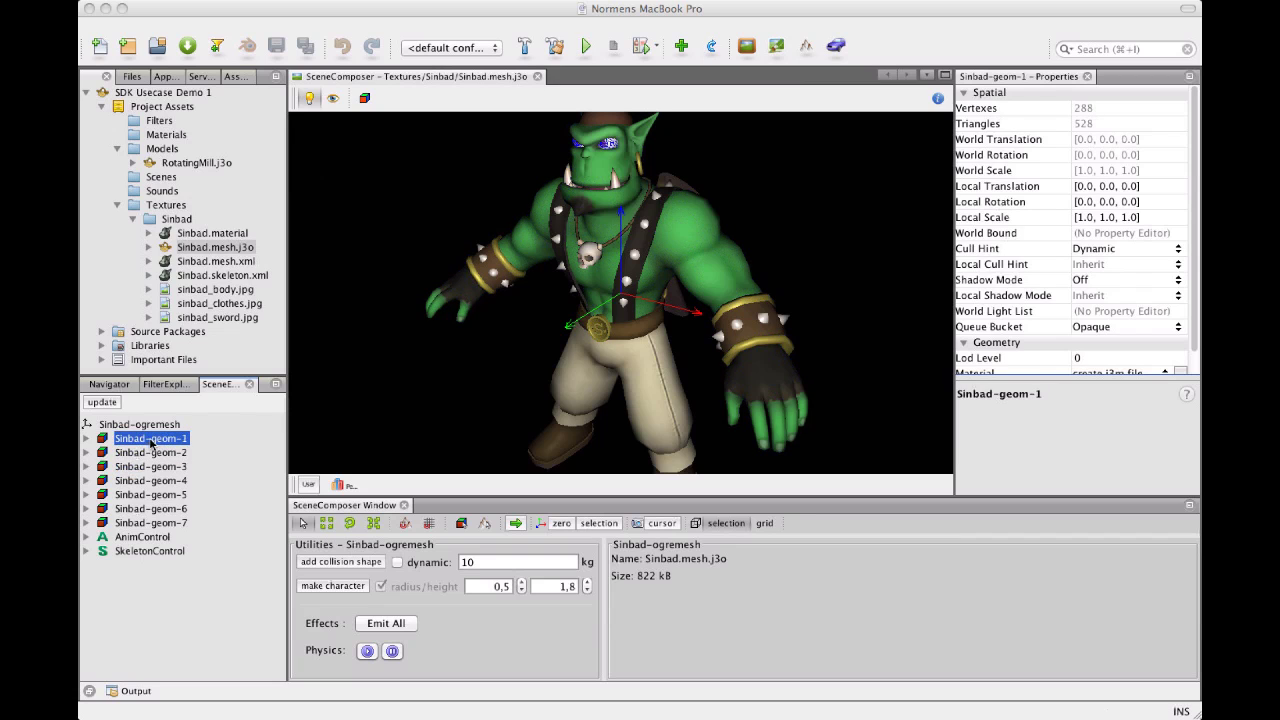
double_click(151, 440)
key(Down)
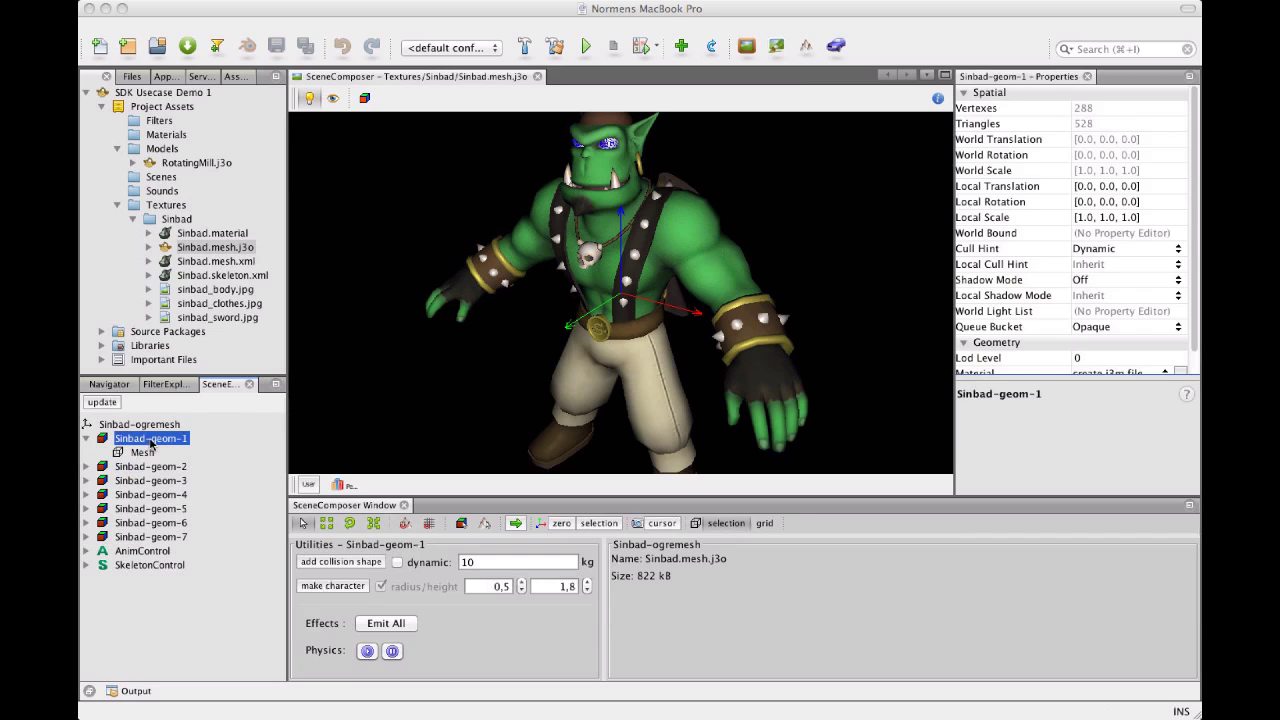
key(Left)
key(Left)
Step: Preview the Dance, RunTop and JumpStart animations from AnimControl, then stop them
click(158, 537)
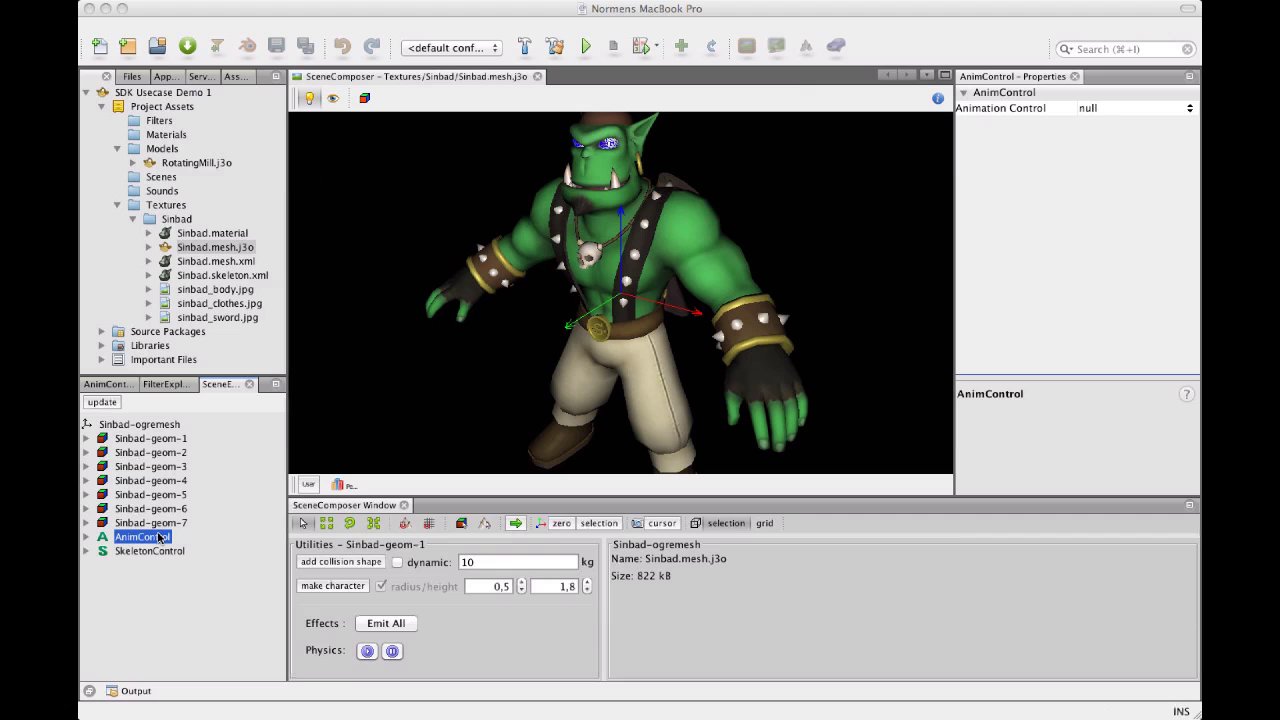
double_click(158, 539)
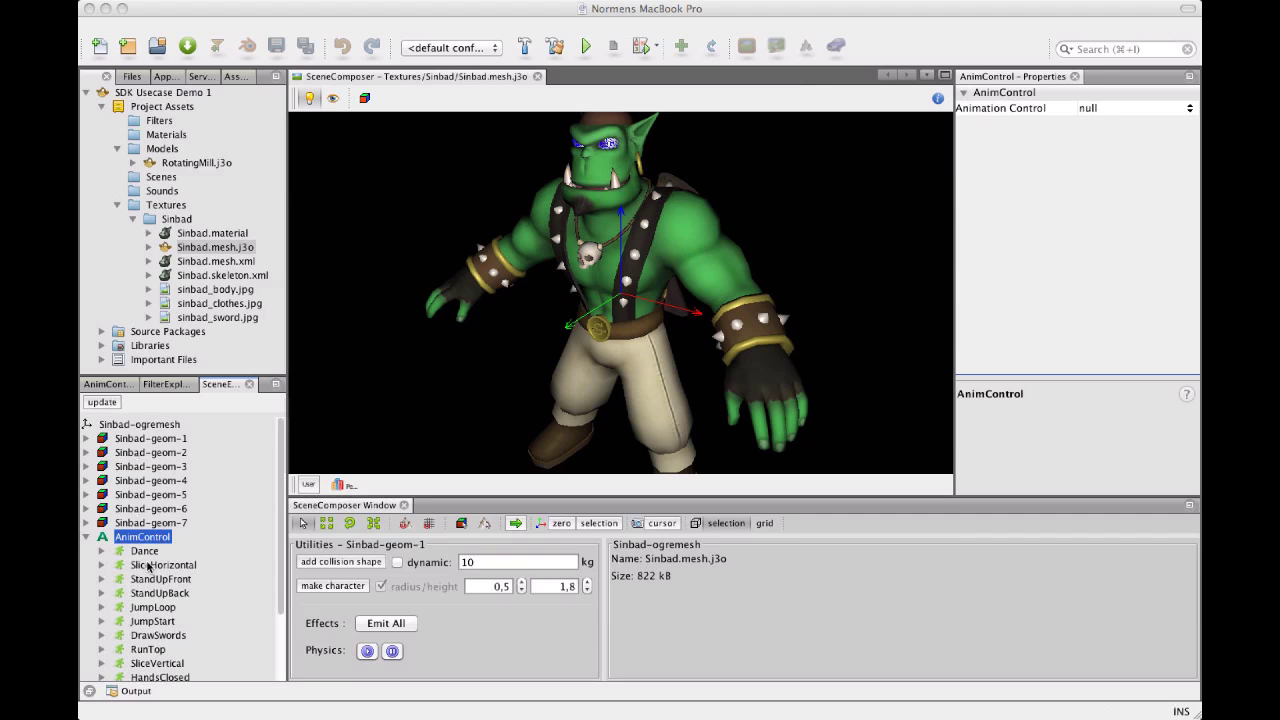
click(142, 551)
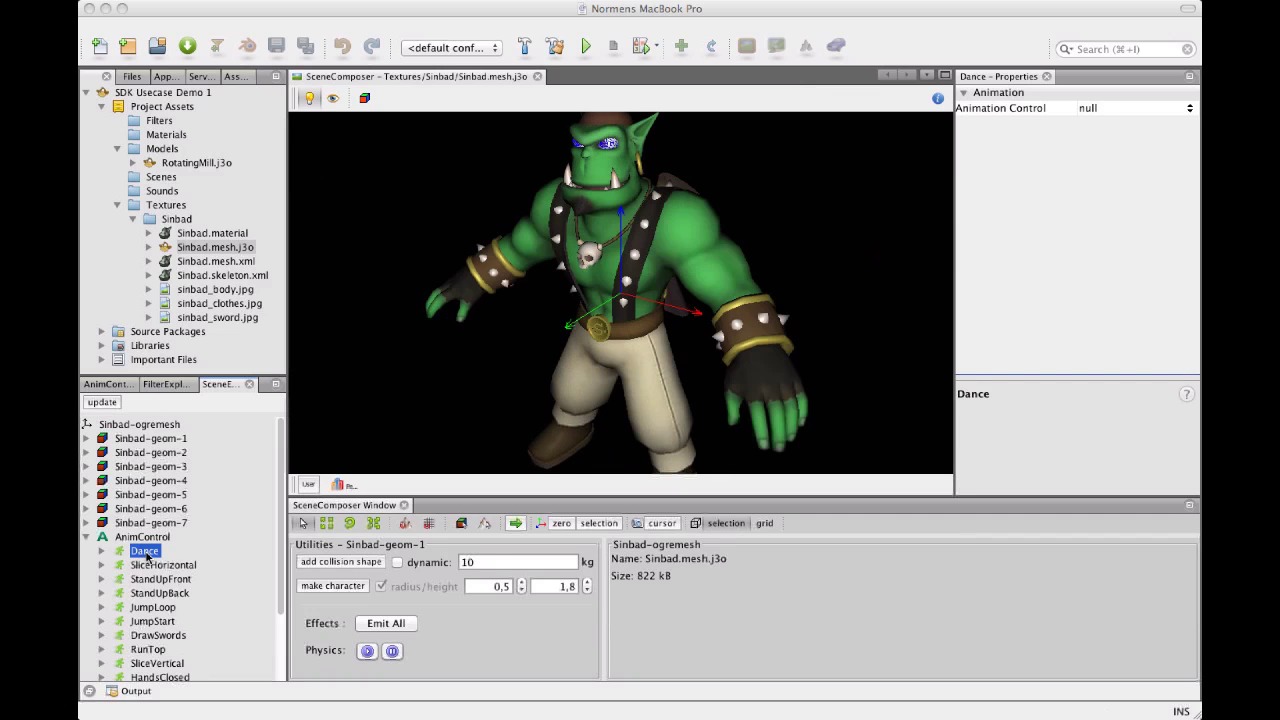
click(148, 649)
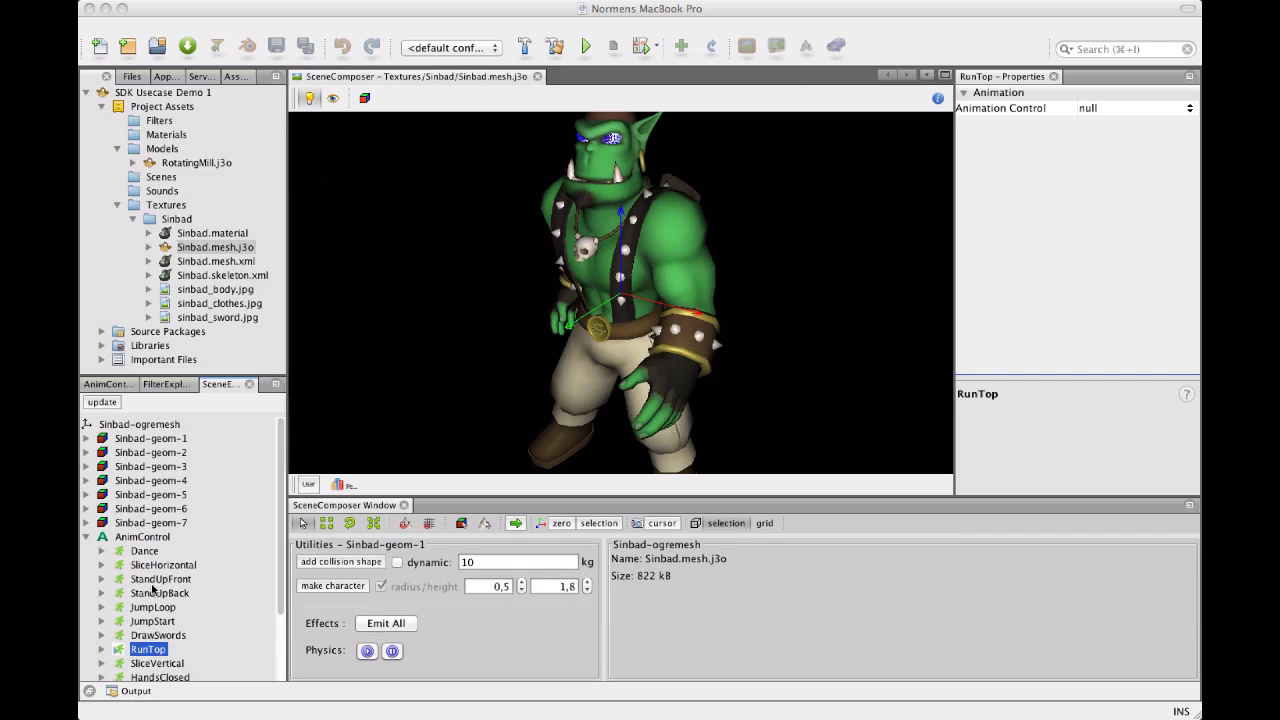
click(155, 621)
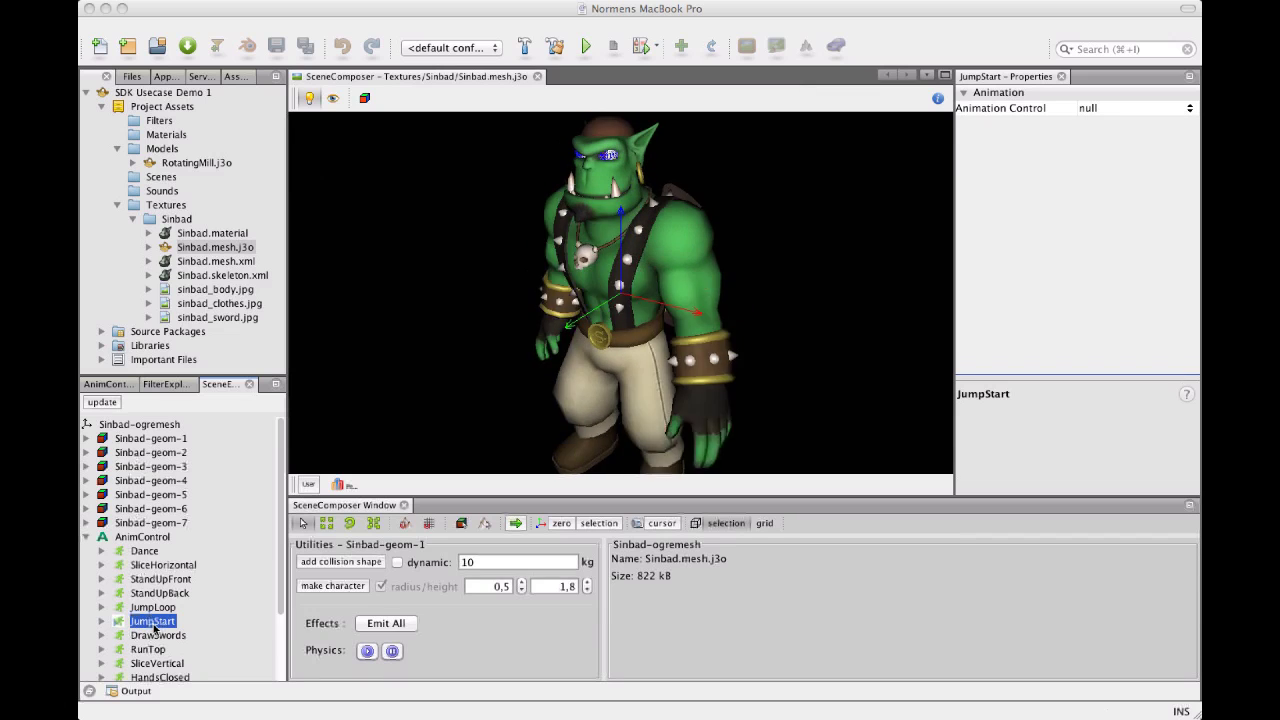
click(154, 625)
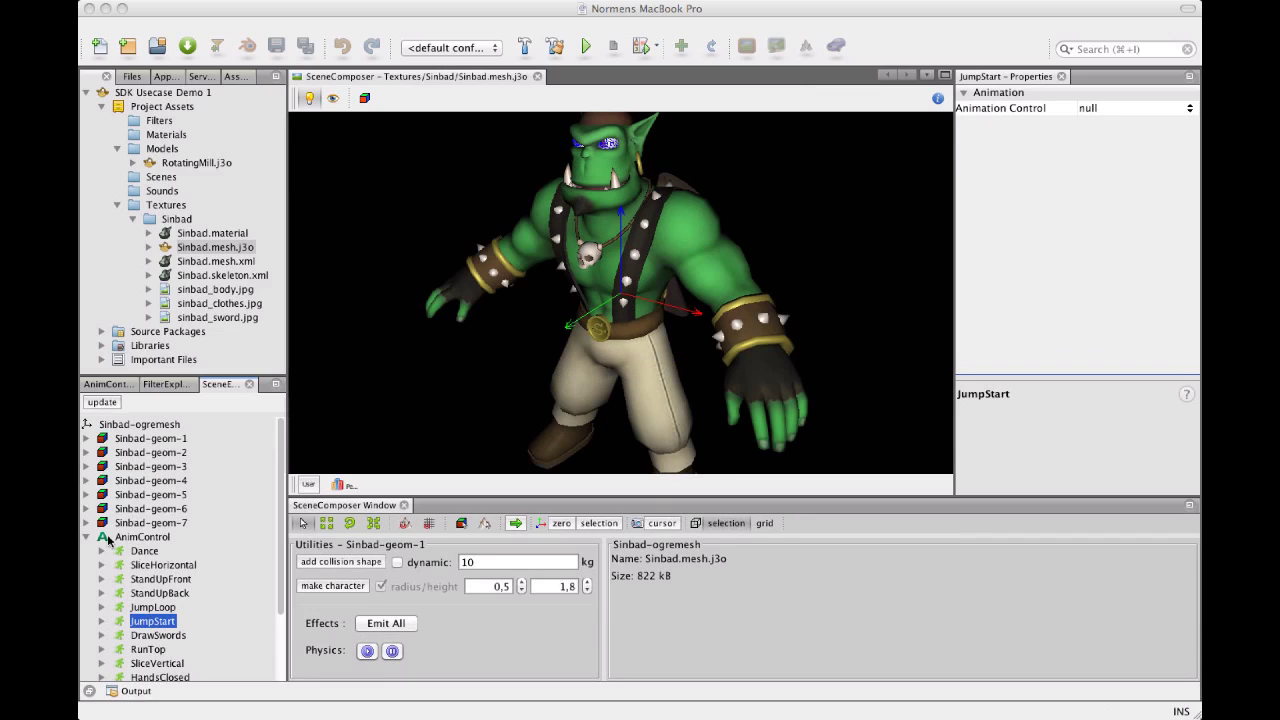
click(88, 539)
Step: Select Sinbad-geom-5, -1 and -3, ending on the Sinbad-geom-2 body mesh
click(146, 494)
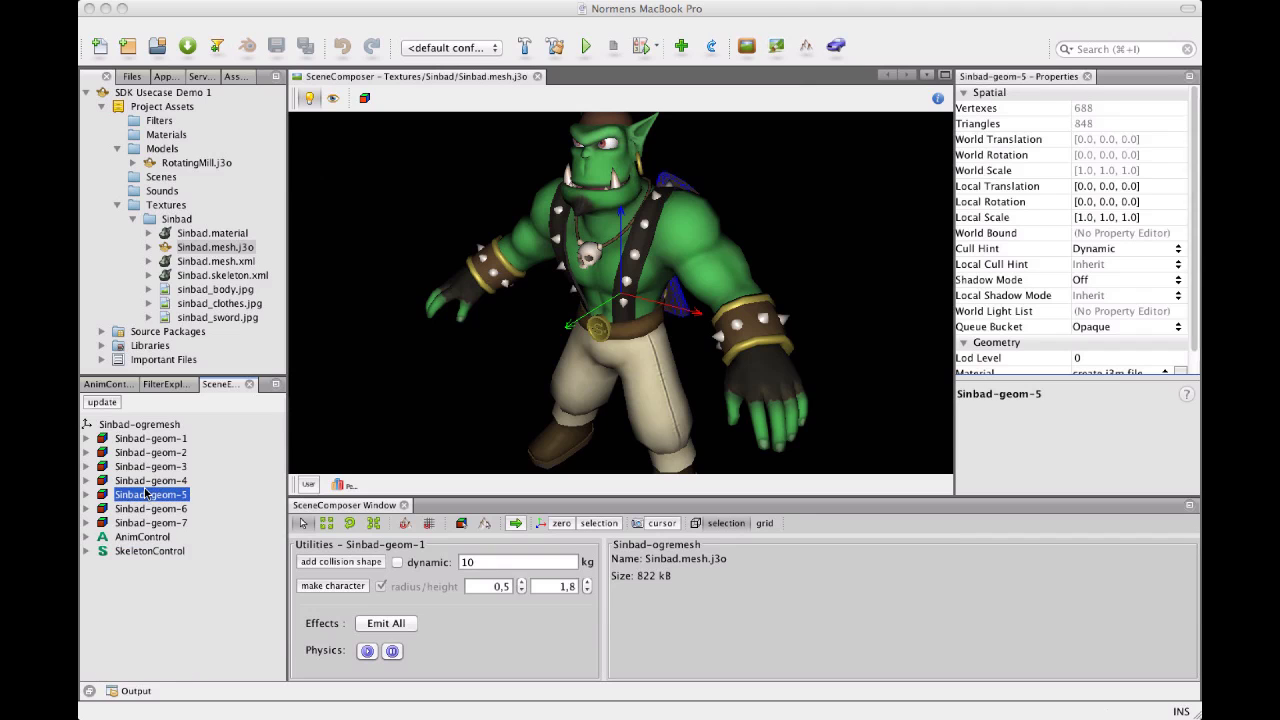
click(151, 441)
click(152, 466)
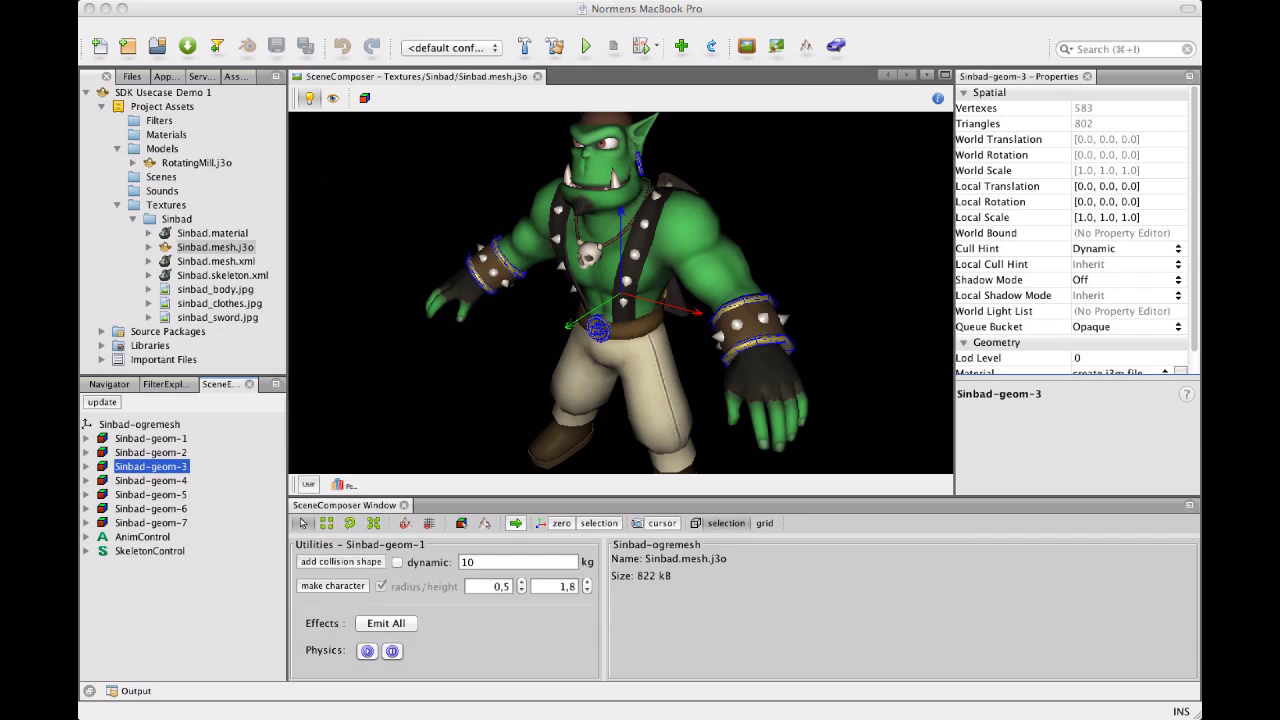
click(141, 453)
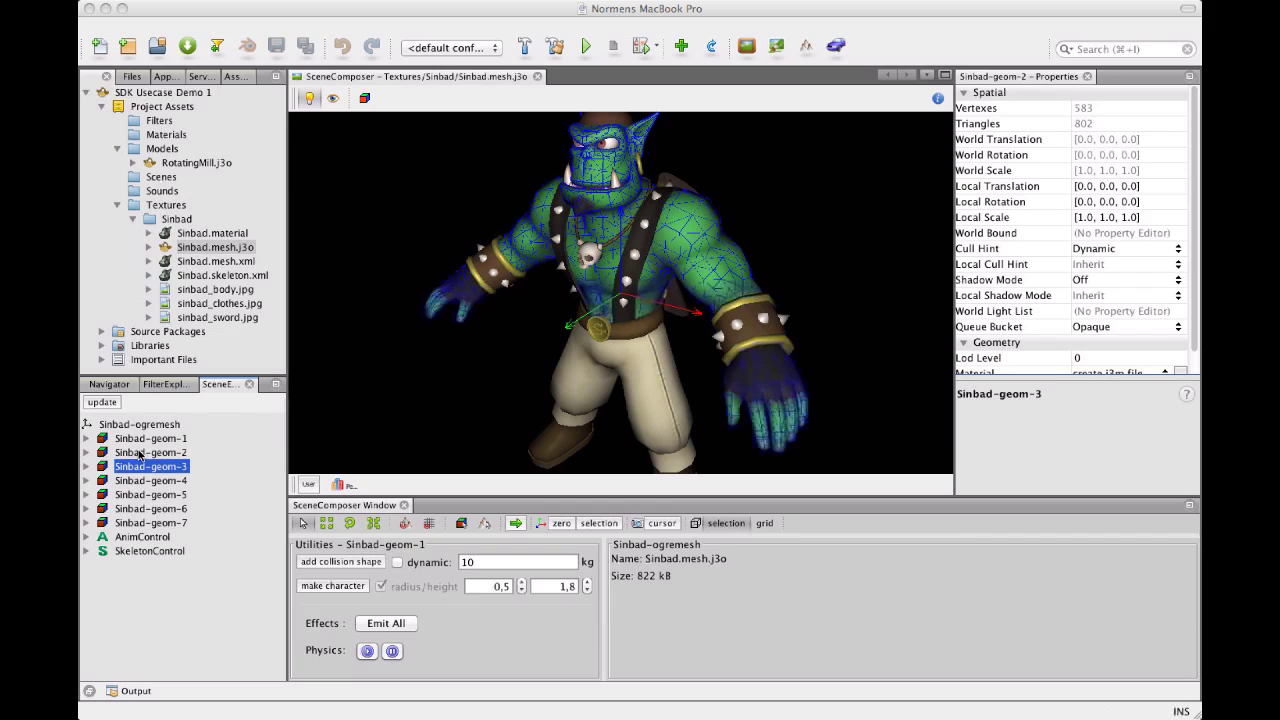
click(140, 439)
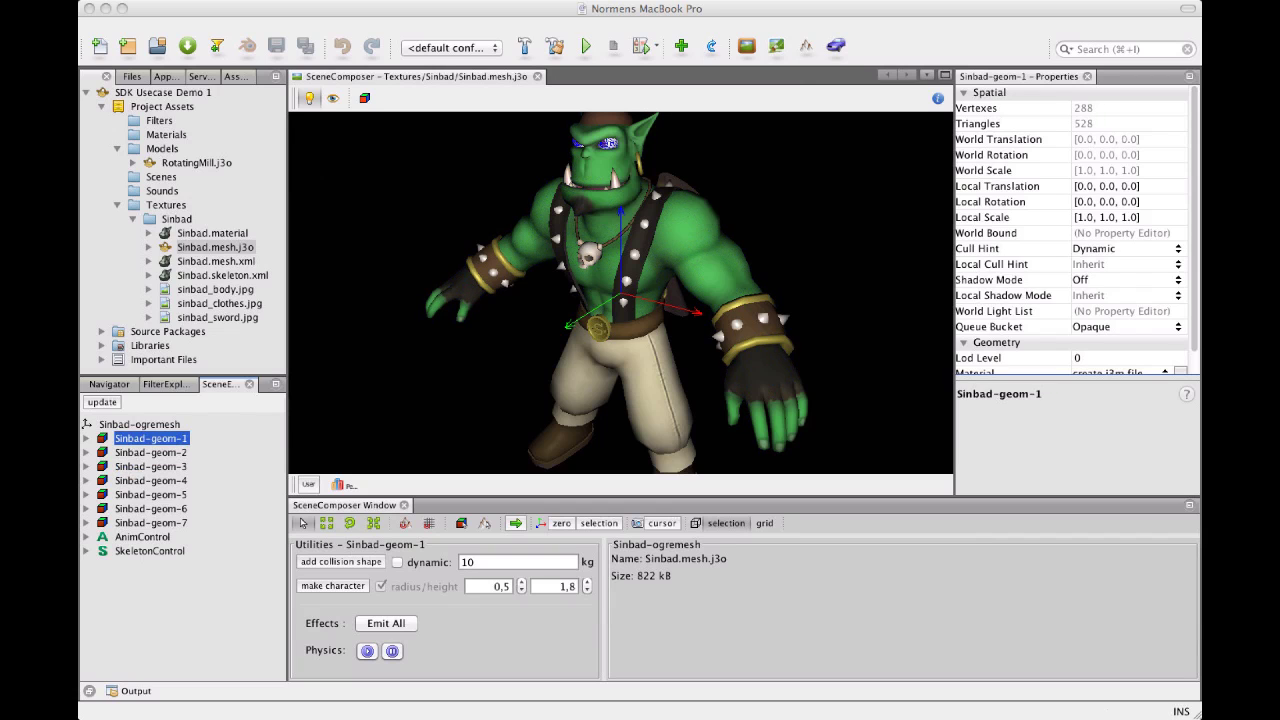
click(138, 453)
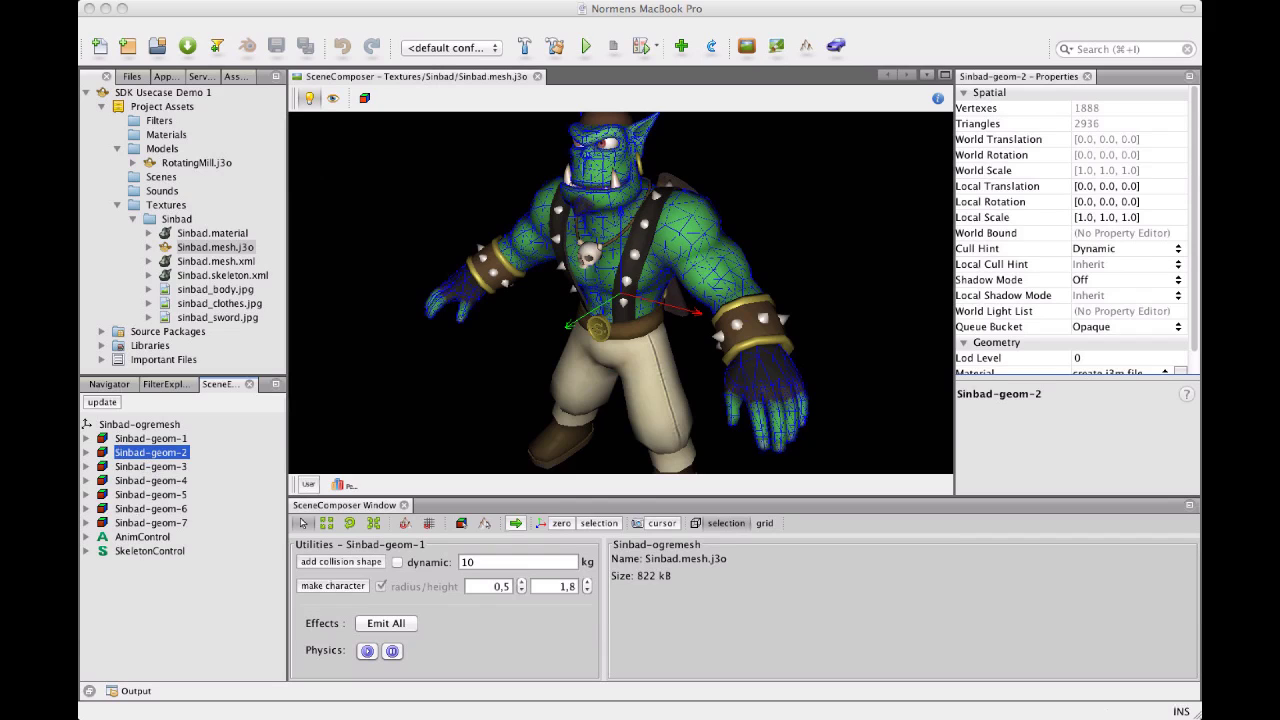
Step: Browse the context menu options for Sinbad-geom-2, then dismiss it
right_click(133, 455)
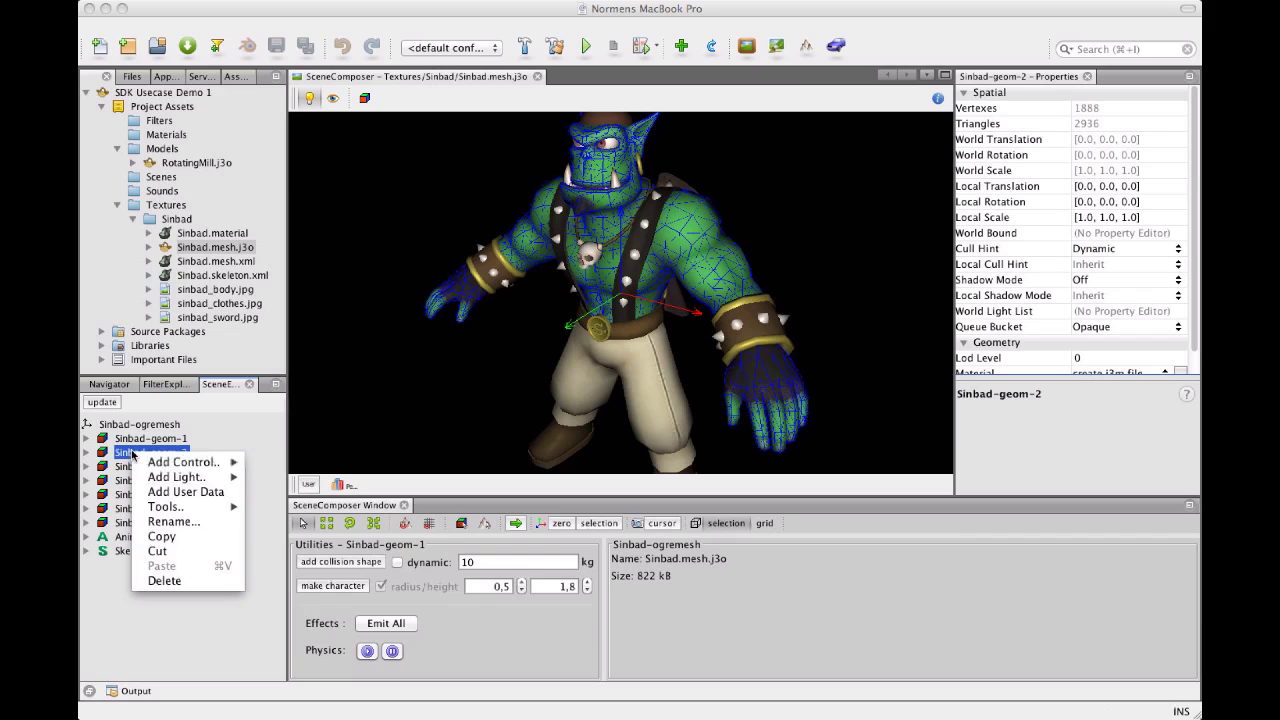
mouse_move(172, 479)
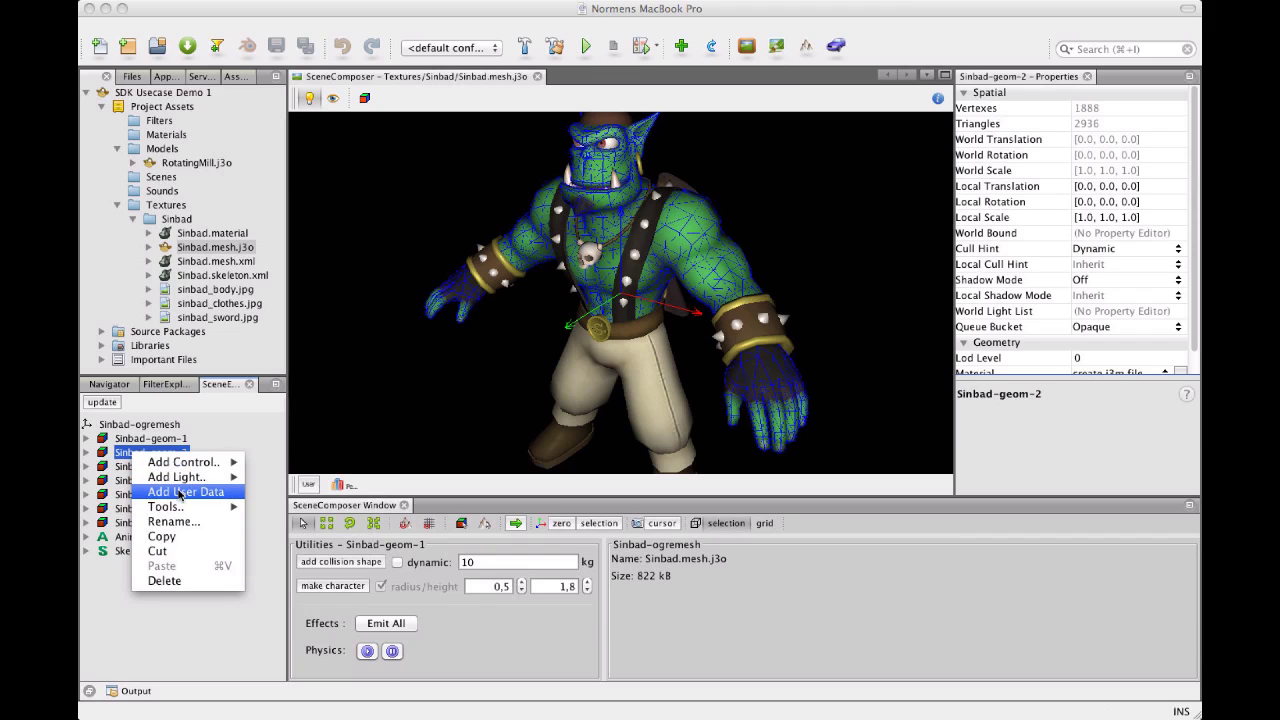
mouse_move(180, 506)
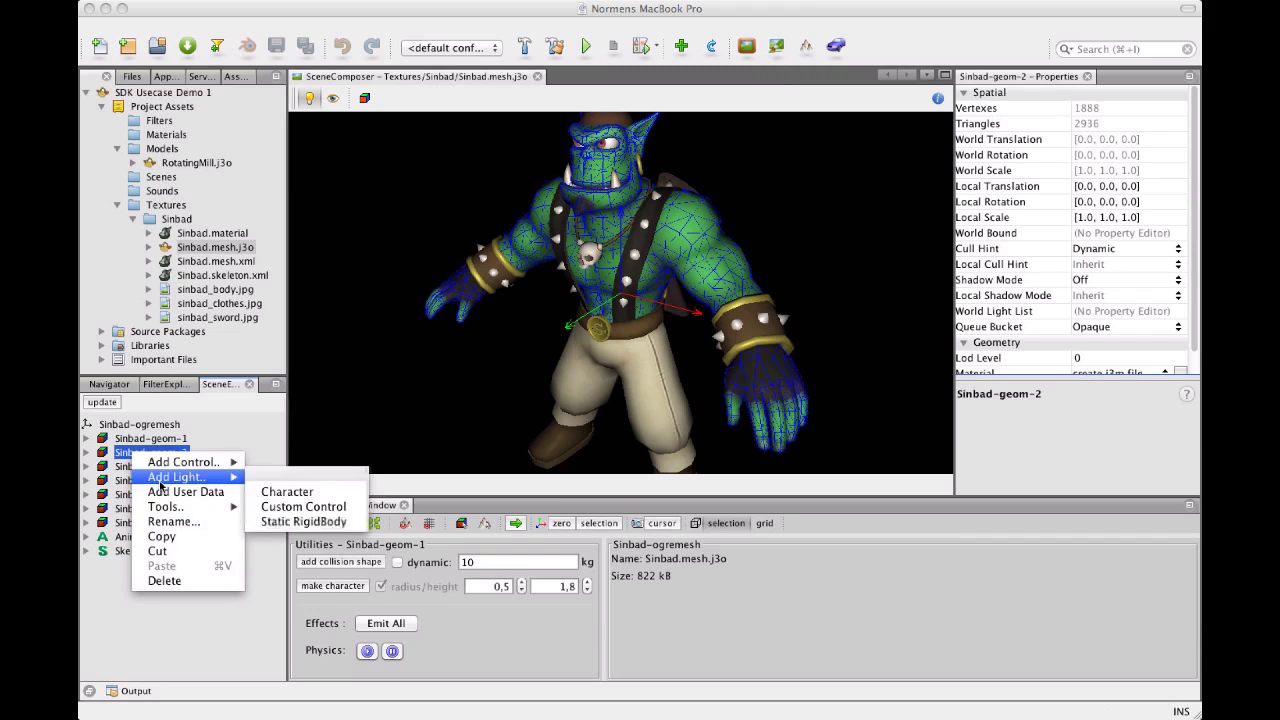
click(127, 440)
Step: Click through Sinbad-ogremesh and its geom-5, geom-4, geom-7 and geom-1 nodes
click(138, 425)
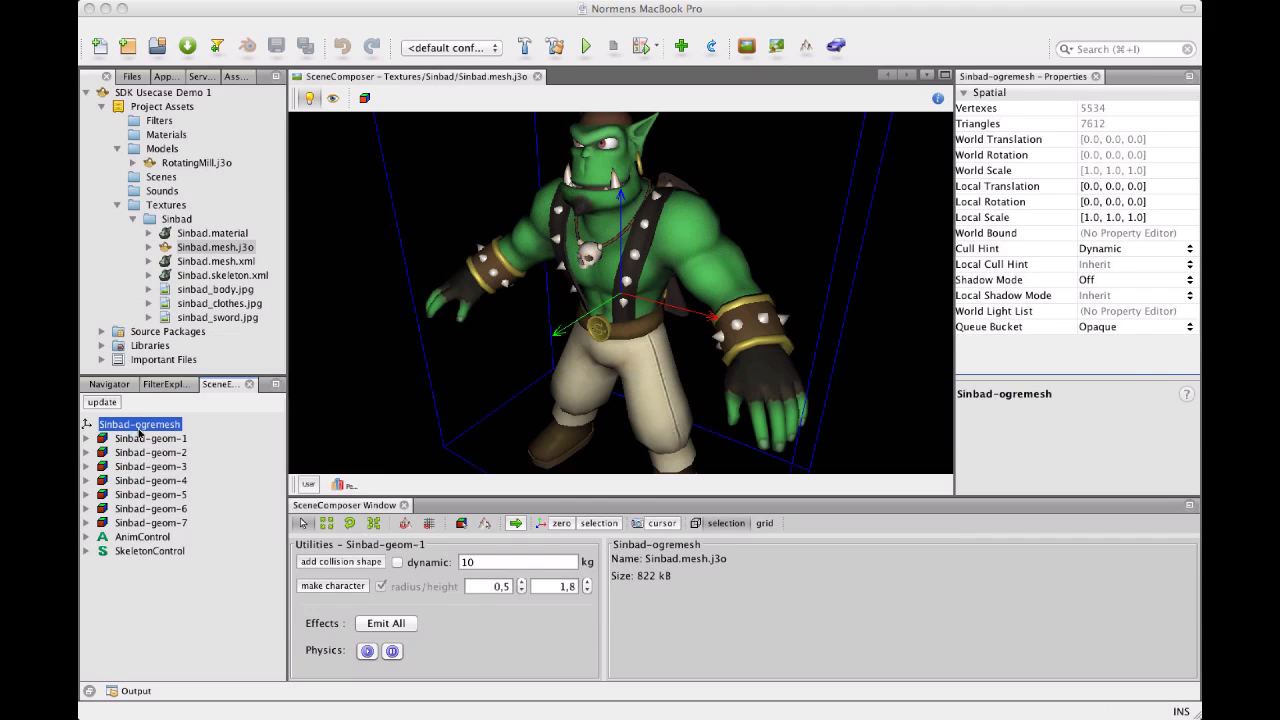
click(155, 494)
click(140, 425)
click(143, 481)
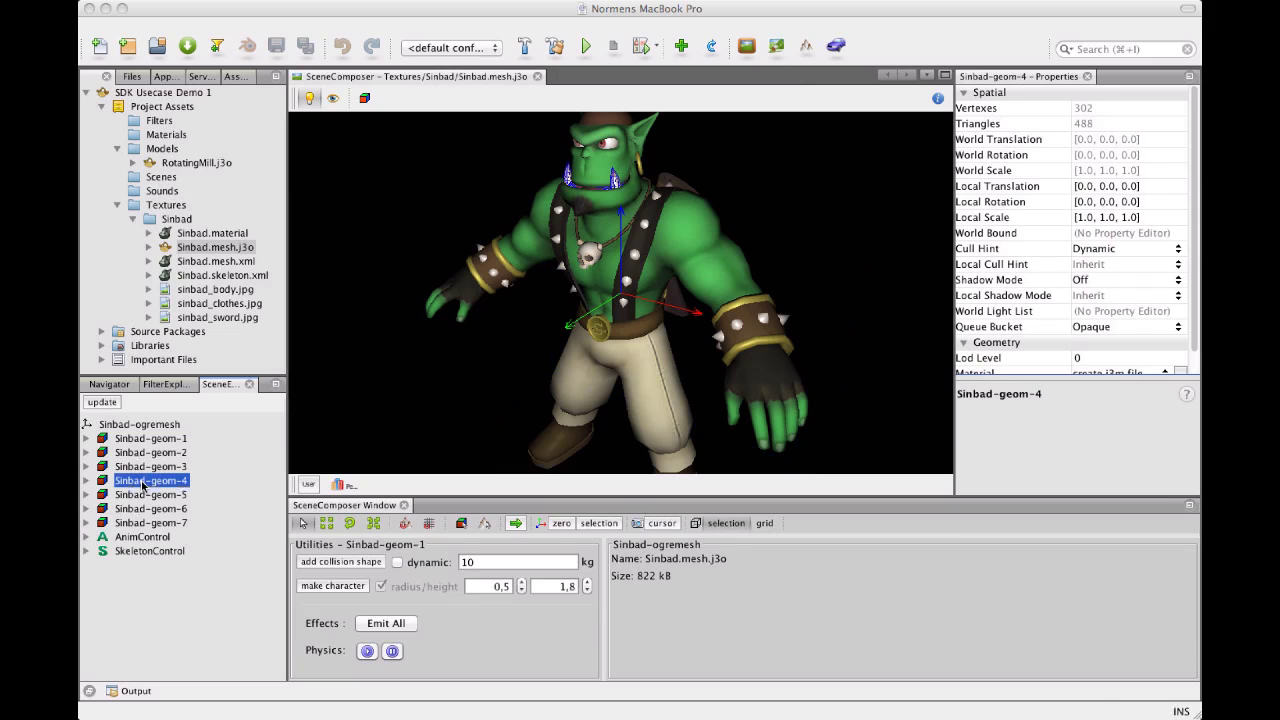
click(145, 522)
click(135, 425)
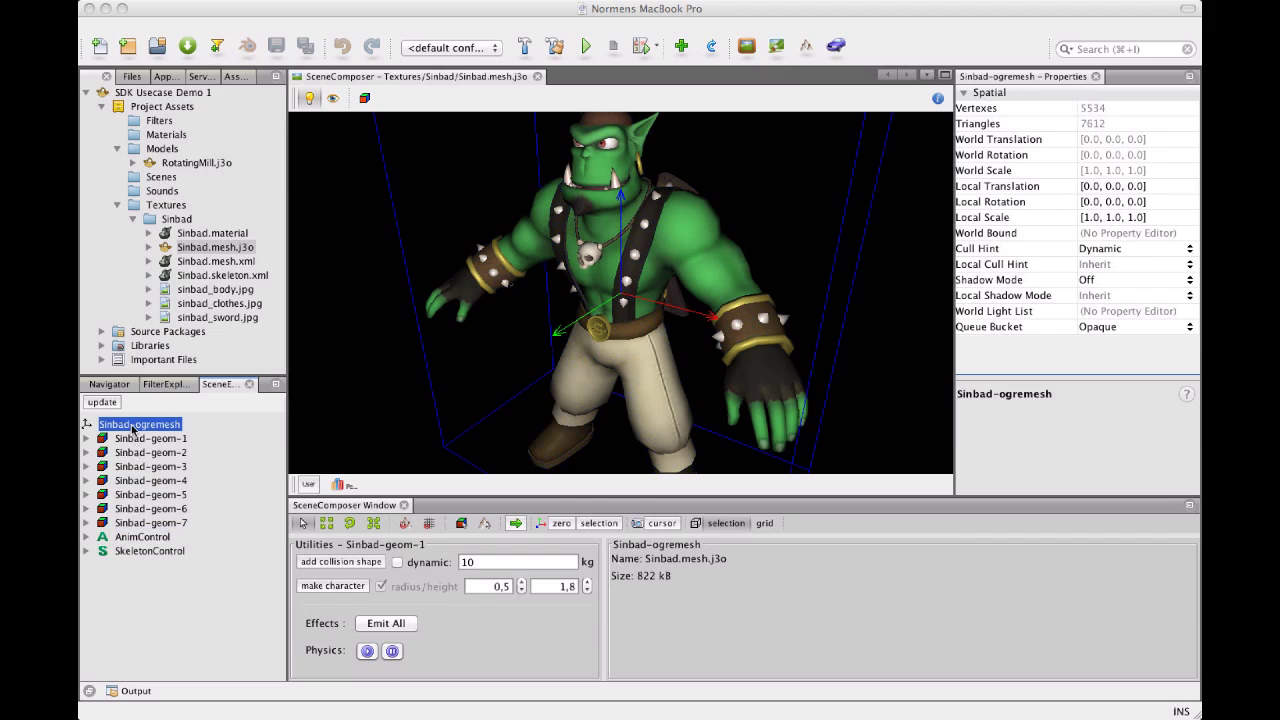
key(Down)
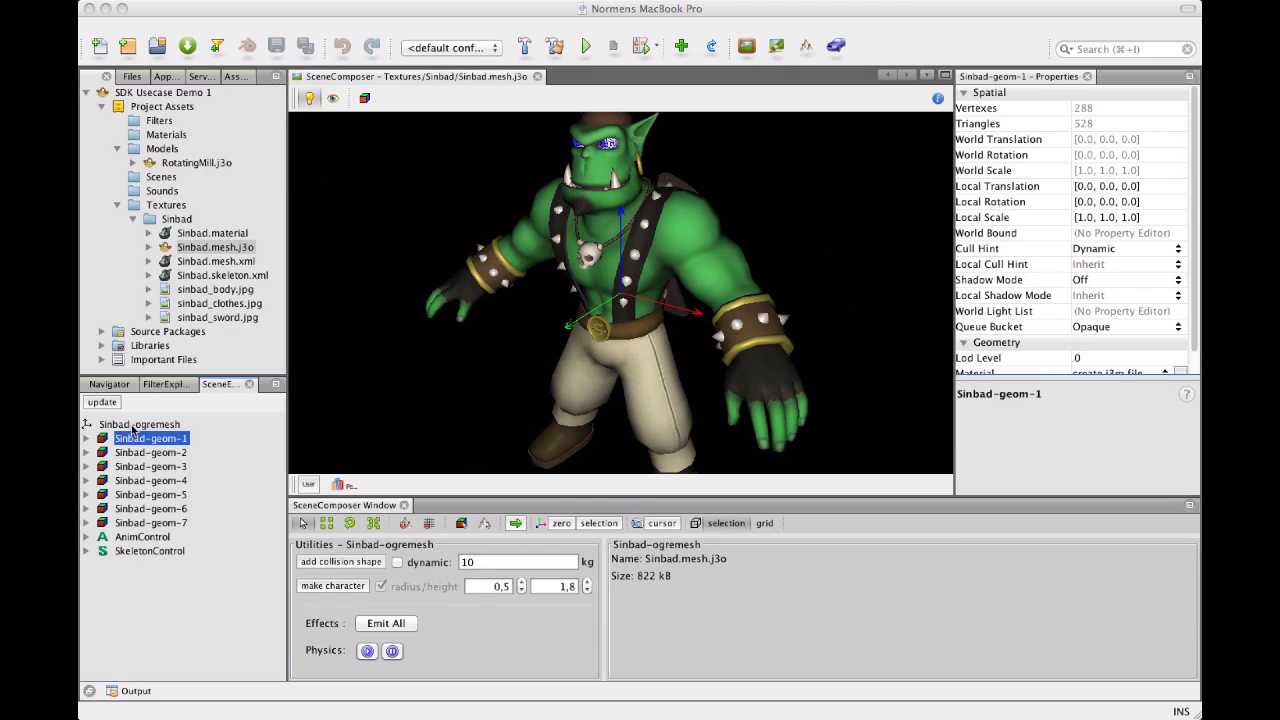
key(Right)
click(135, 425)
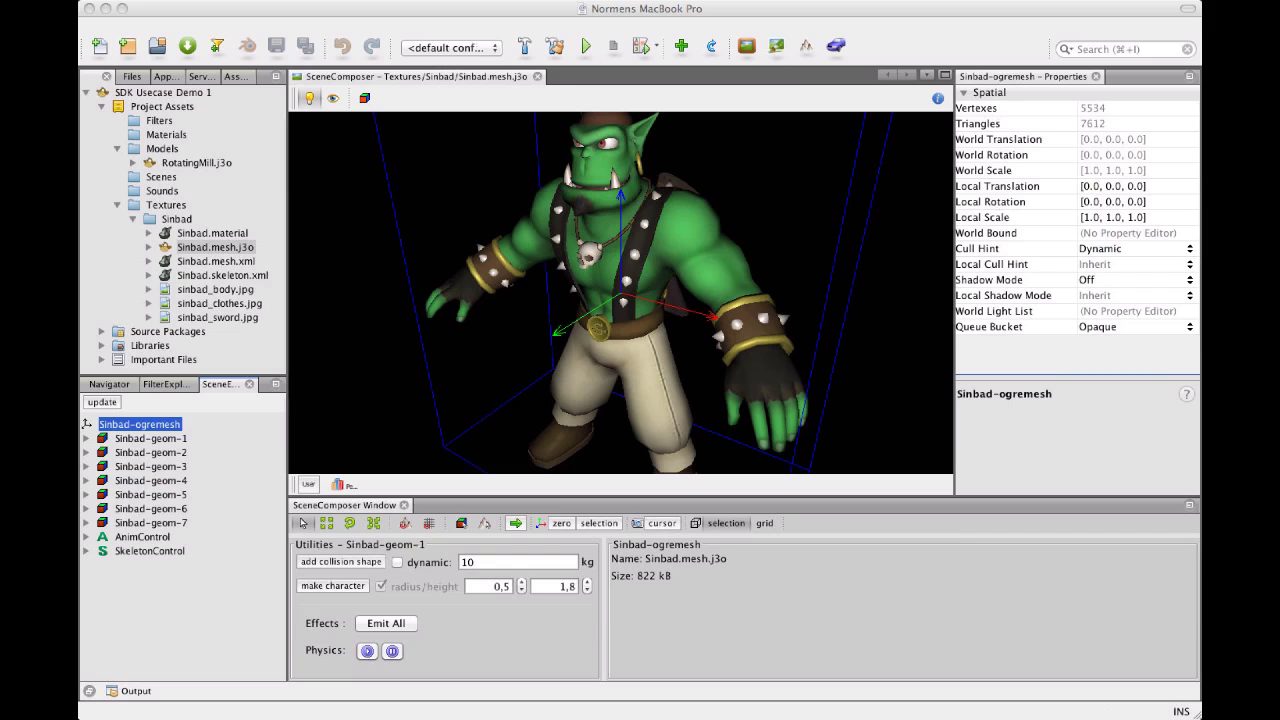
Step: Close the Sinbad.mesh.j3o editor and select the file under Textures/Sinbad
click(537, 77)
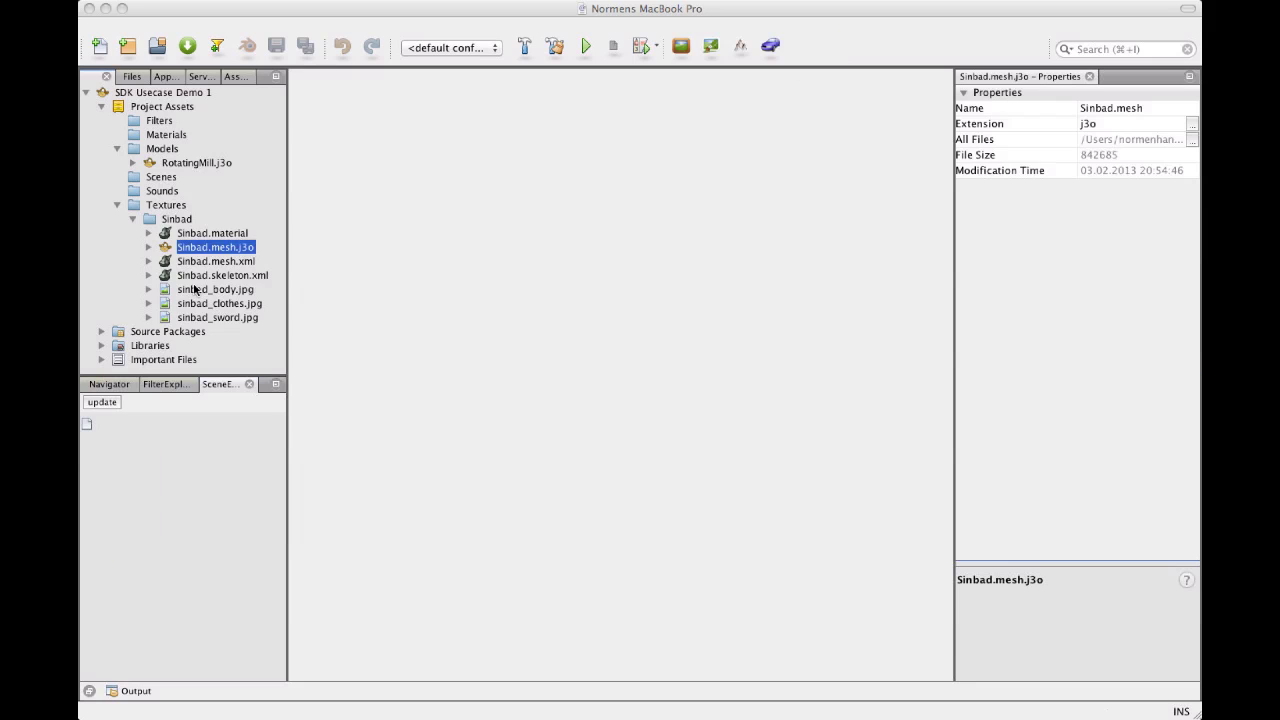
click(170, 206)
click(175, 220)
click(208, 251)
click(155, 205)
click(208, 250)
Step: Move Sinbad.mesh.j3o into Models, rename it Quixote.j3o, and open it in the SceneComposer
drag(193, 252, 157, 150)
click(187, 177)
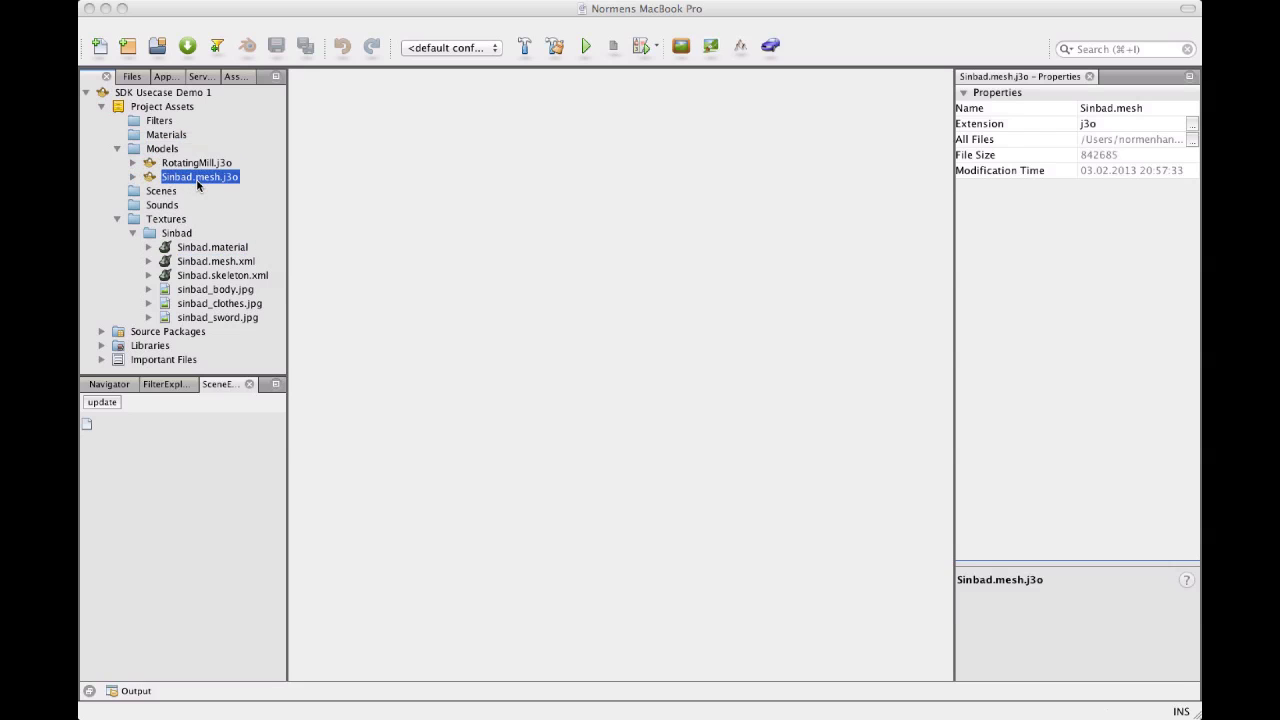
click(200, 180)
click(225, 177)
key(super+a)
text(O)
key(Return)
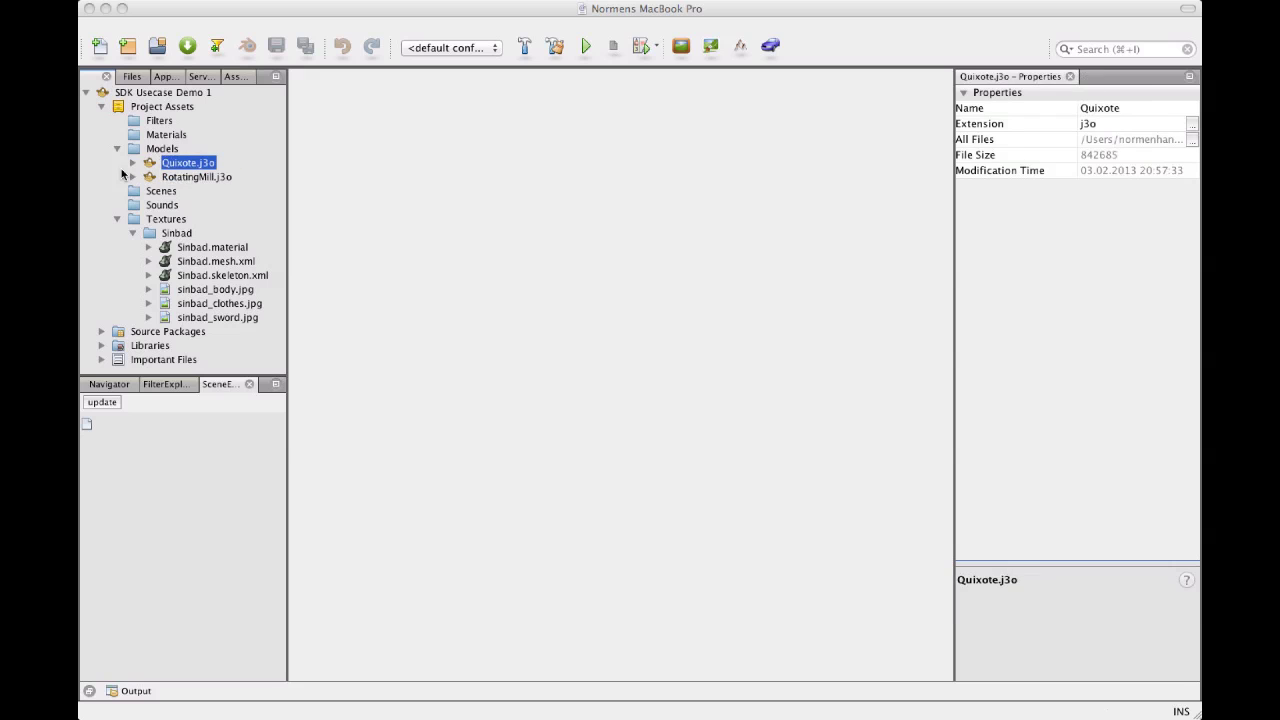
double_click(189, 164)
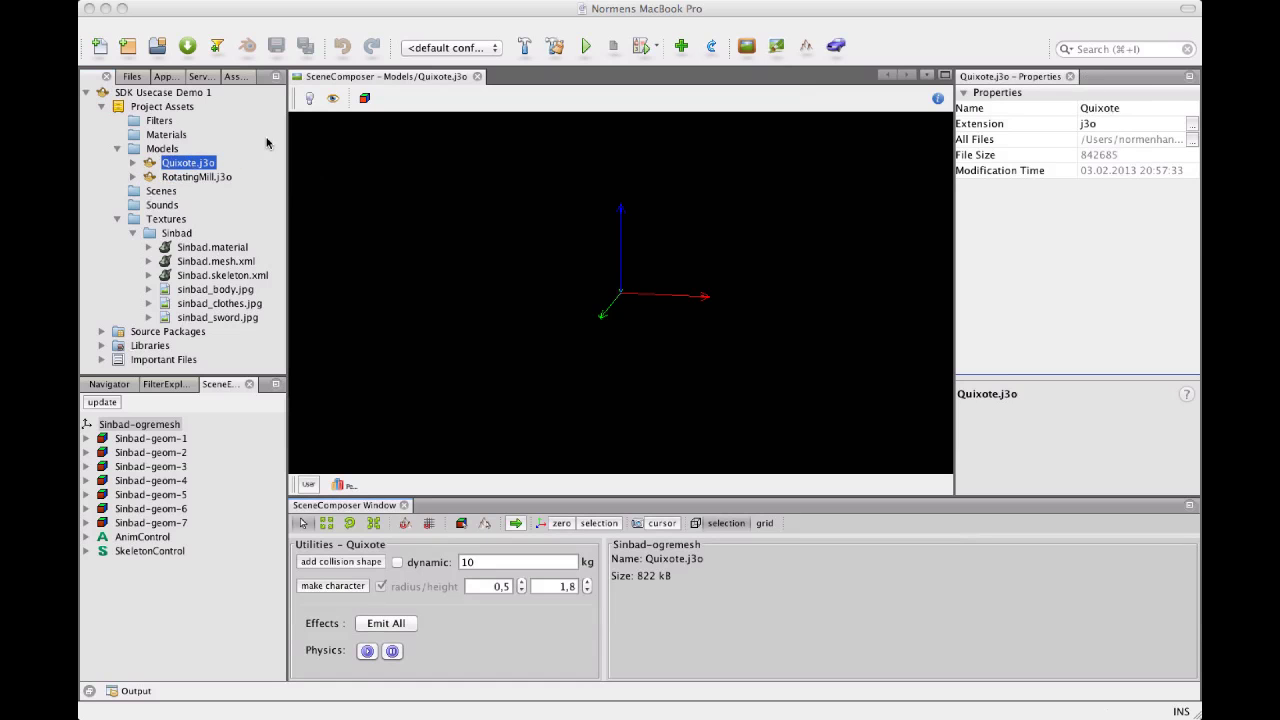
Step: Light the preview and set Sinbad-ogremesh's Local Scale to [0.1, 0.1, 0.1]
click(311, 98)
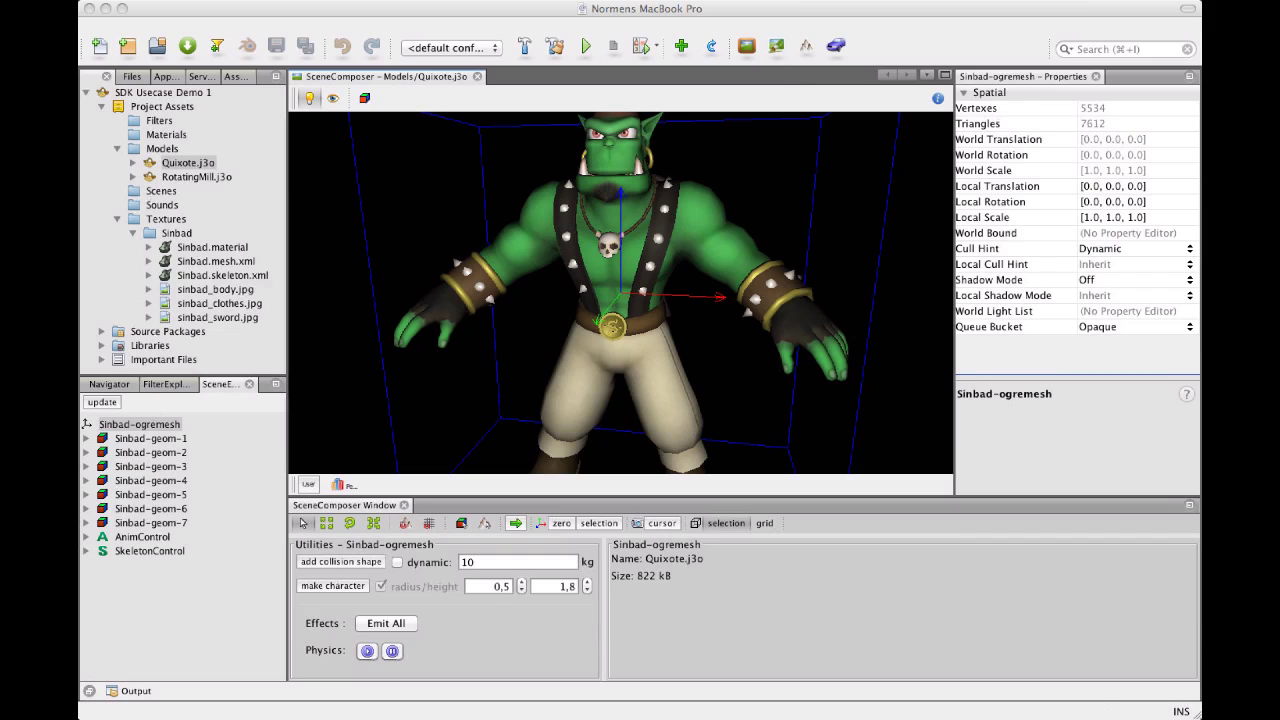
click(153, 425)
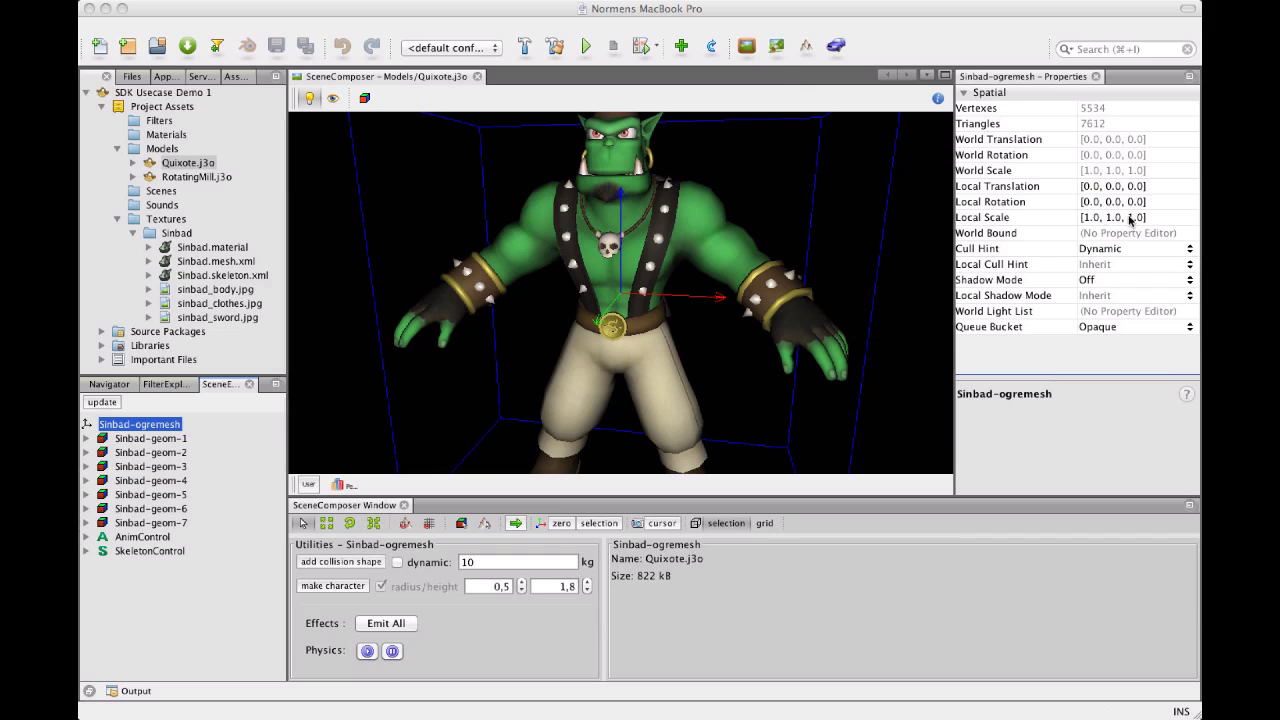
click(1091, 217)
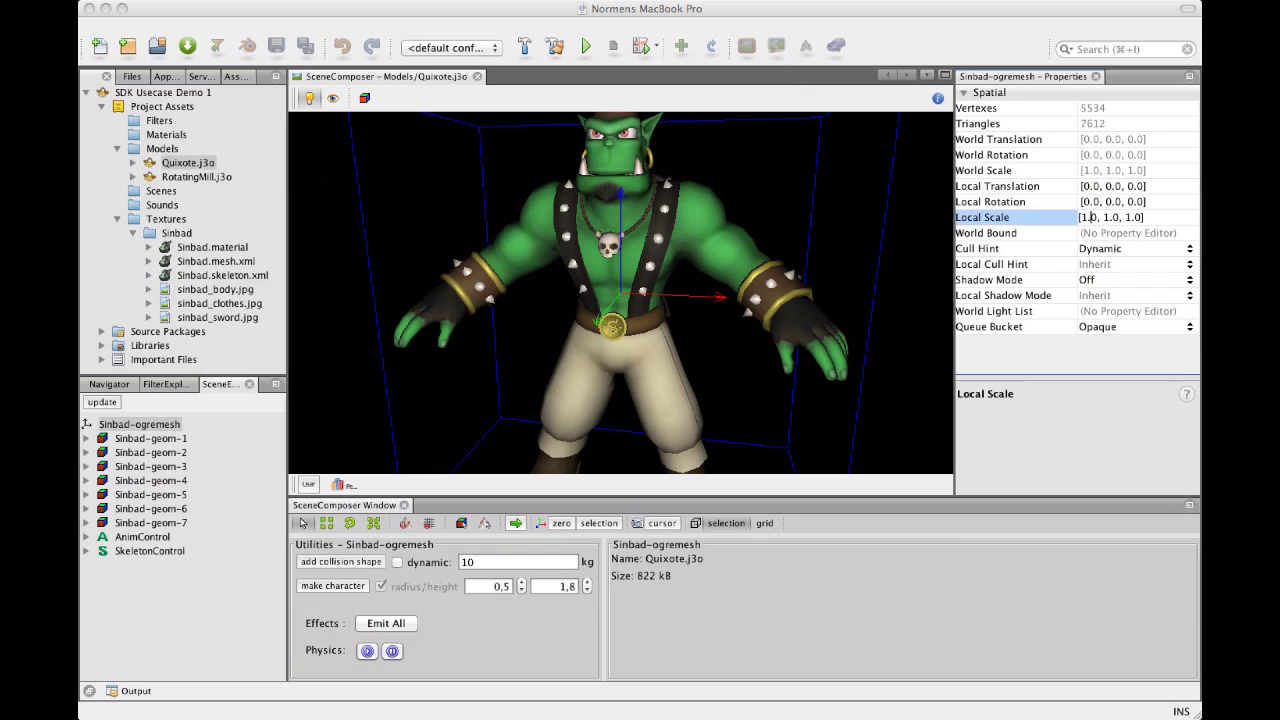
click(105, 425)
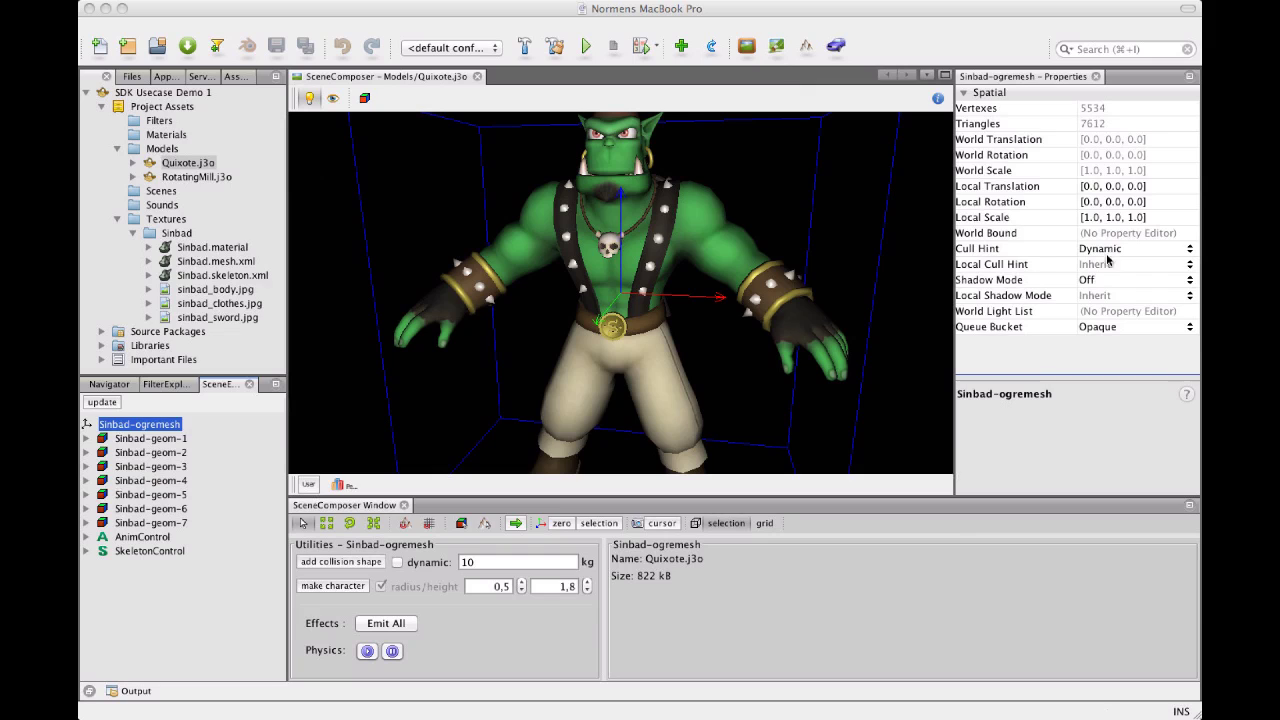
click(1085, 218)
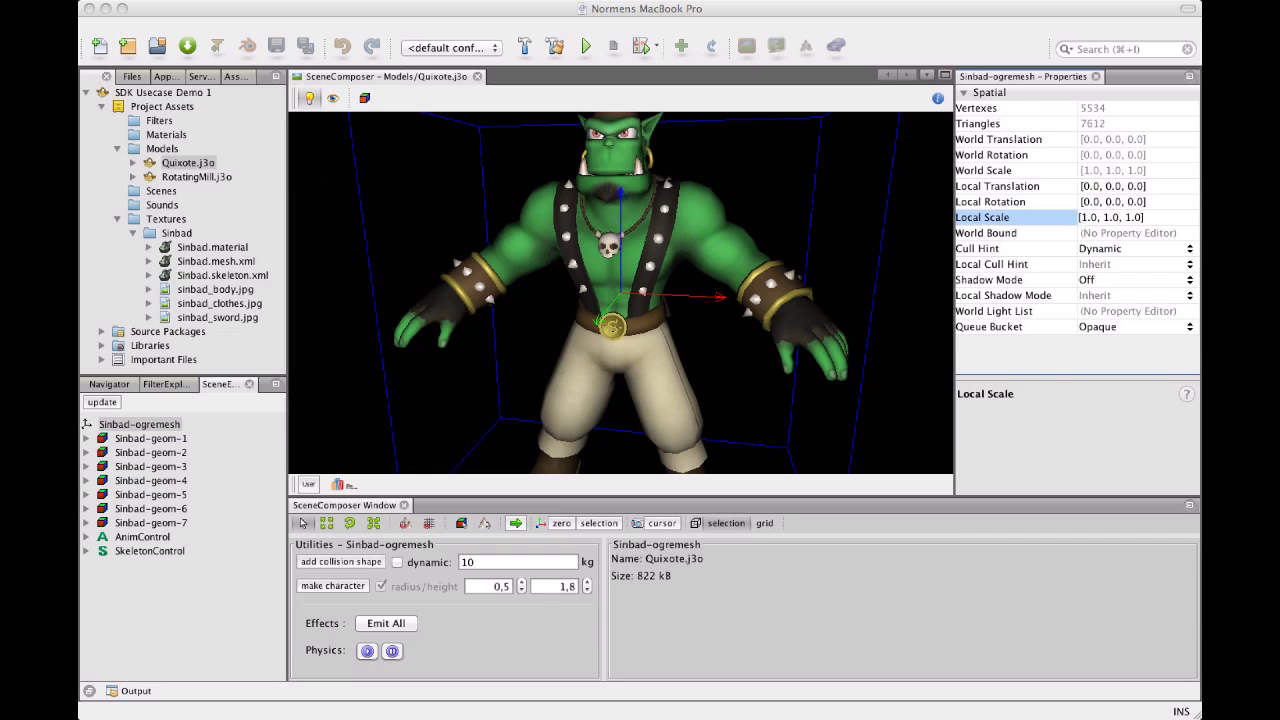
triple_click(1082, 218)
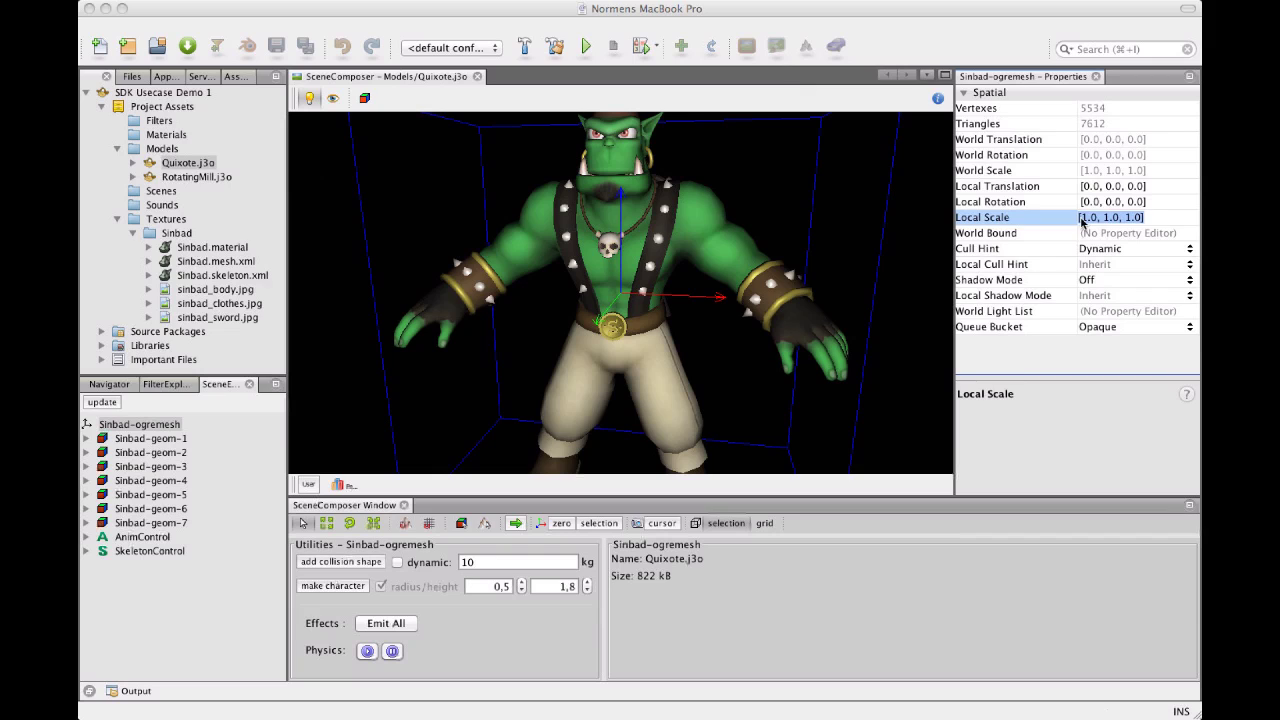
text([0.1,0.1,0.1)
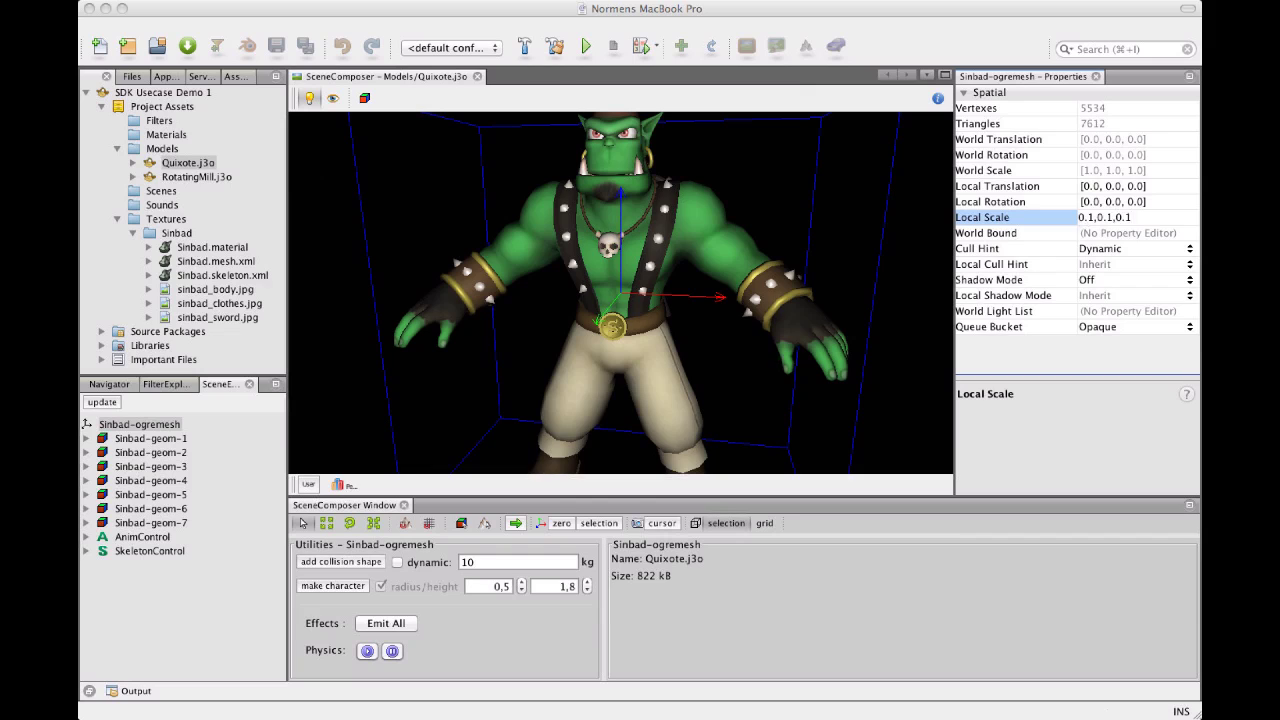
key(Return)
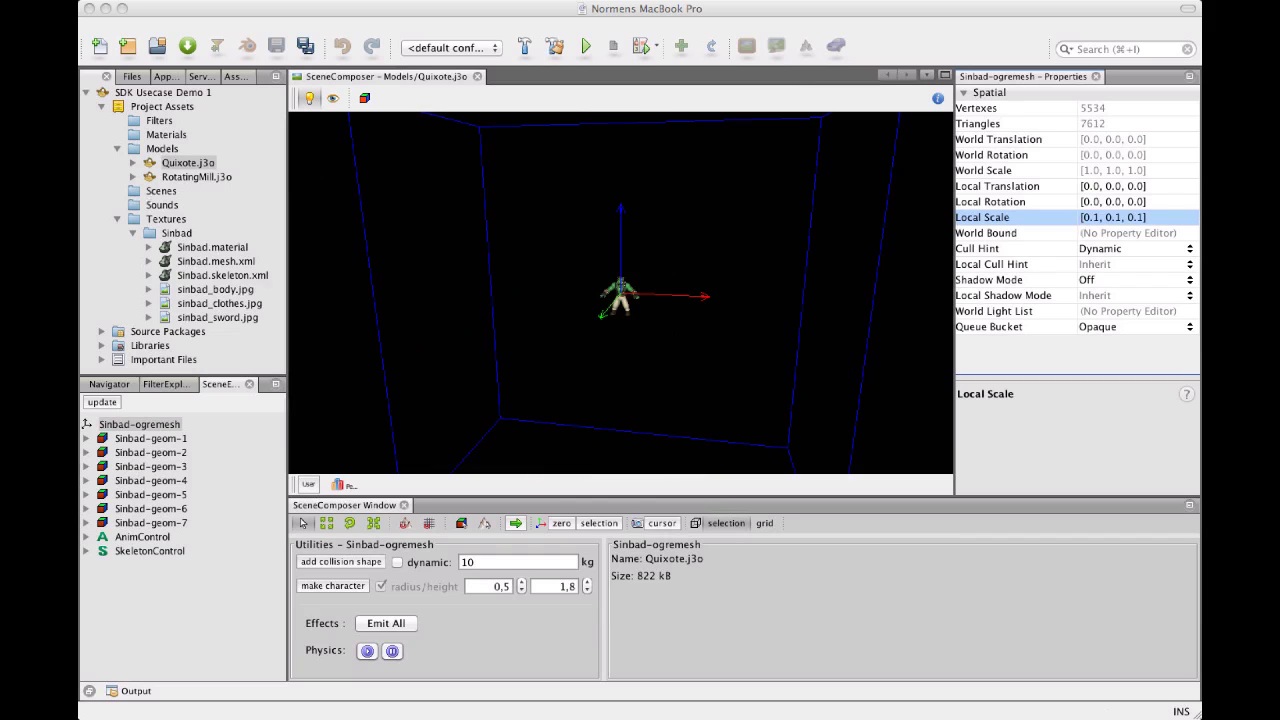
click(147, 442)
click(150, 425)
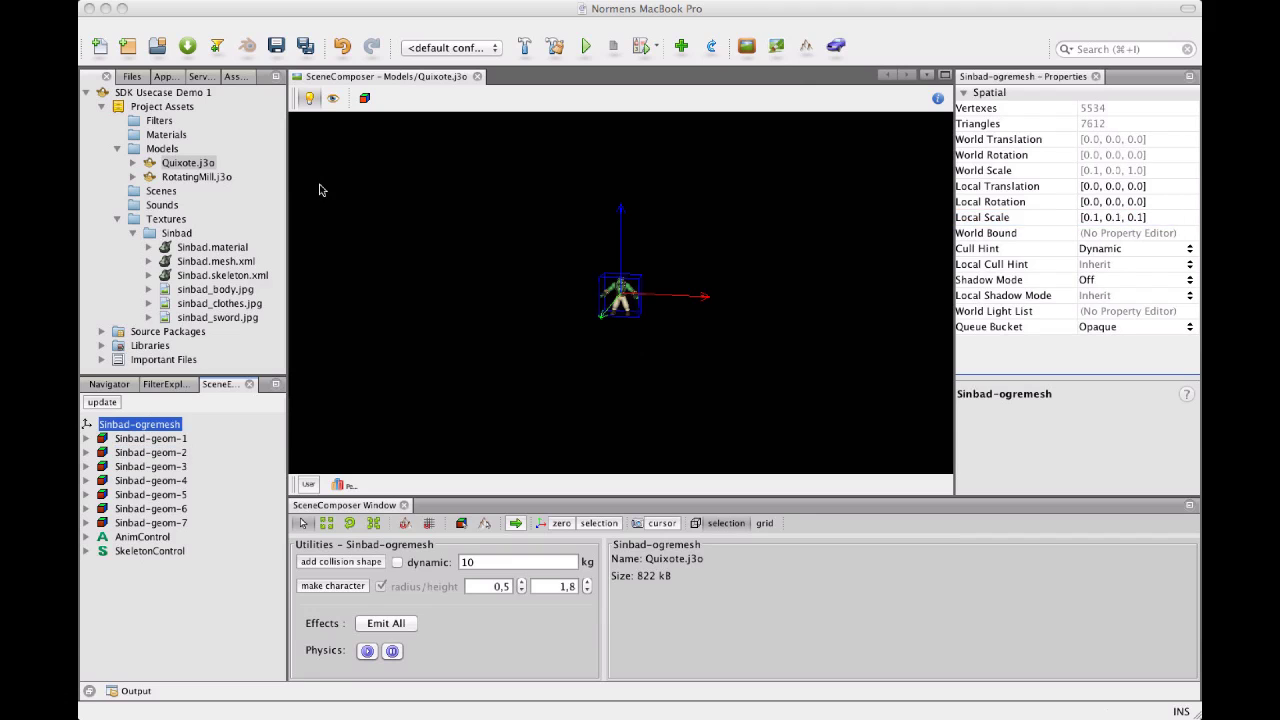
Step: Save Quixote.j3o, close its editor, and collapse the Sinbad and Textures folders
click(276, 45)
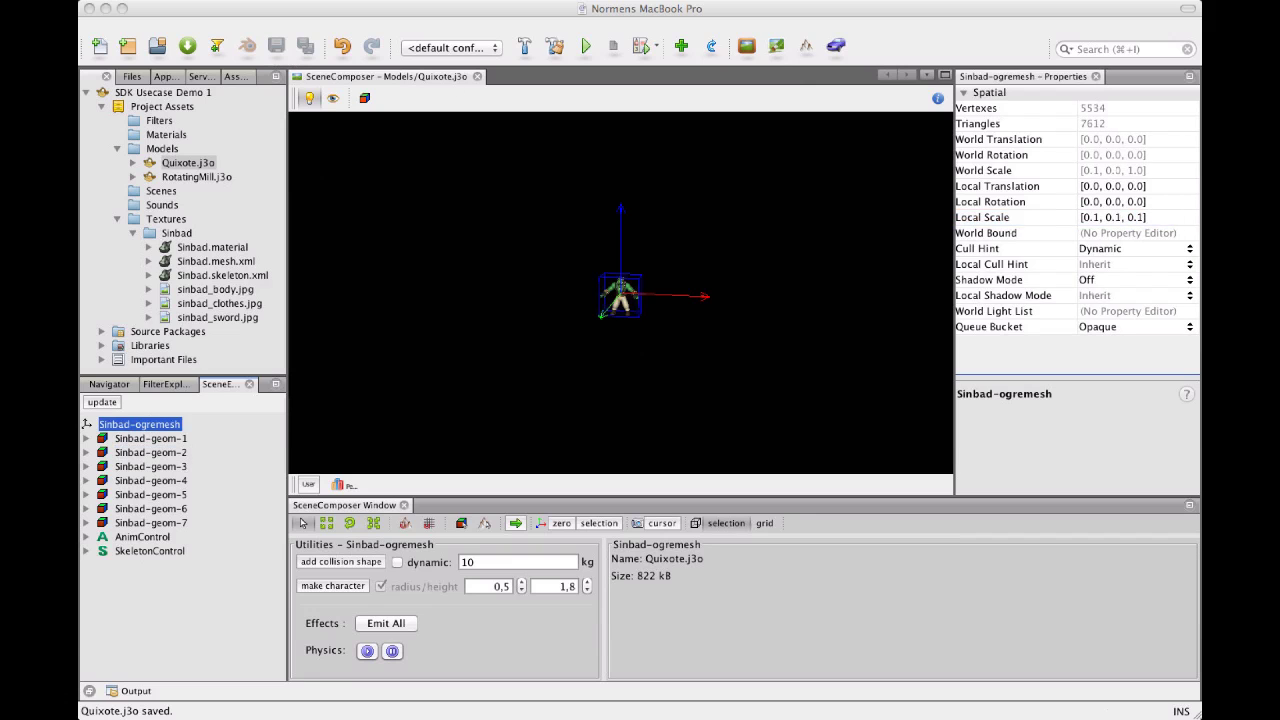
click(478, 78)
click(176, 180)
click(170, 165)
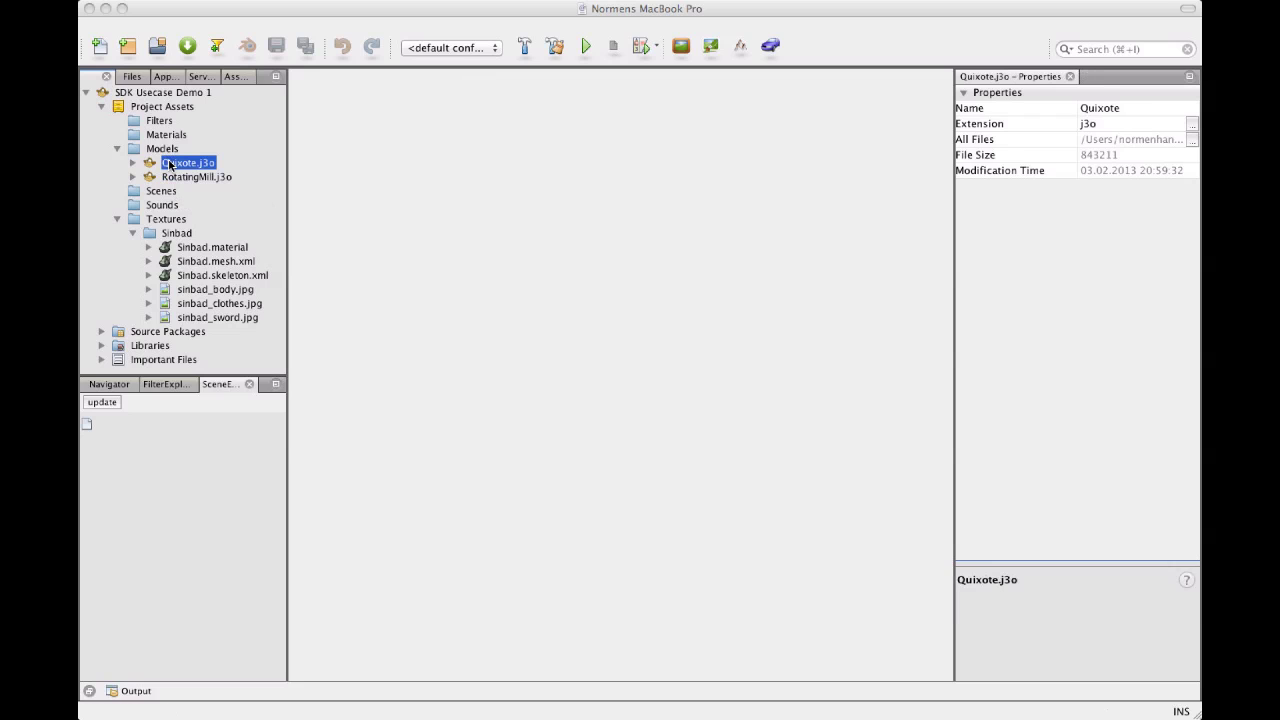
click(133, 233)
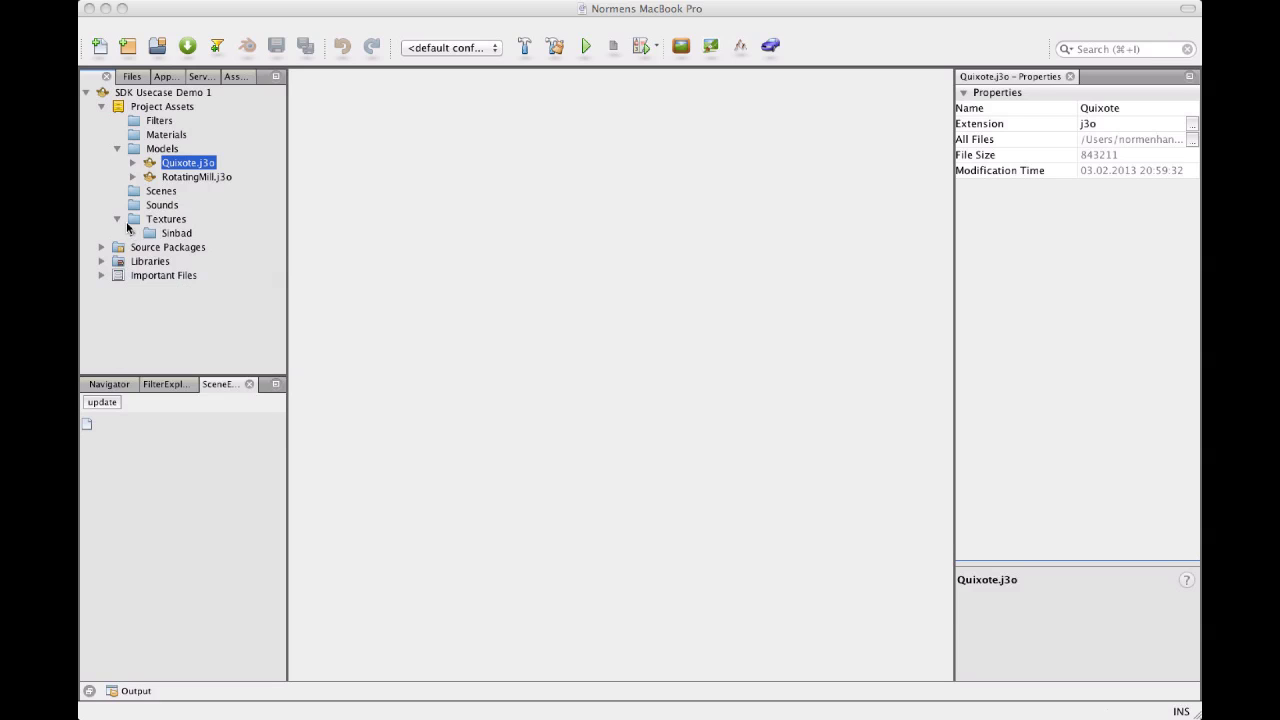
click(117, 219)
Step: Open RotatingMill.j3o in the SceneComposer and orbit around the windmill
click(160, 191)
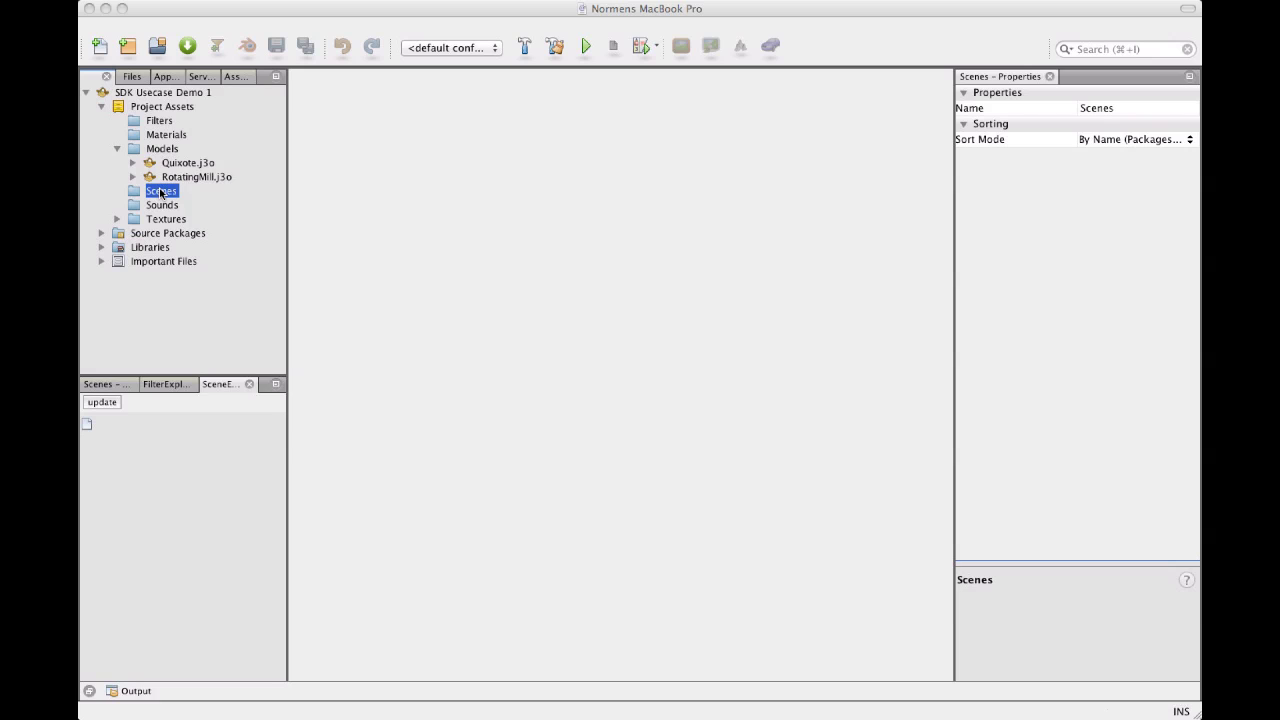
click(155, 149)
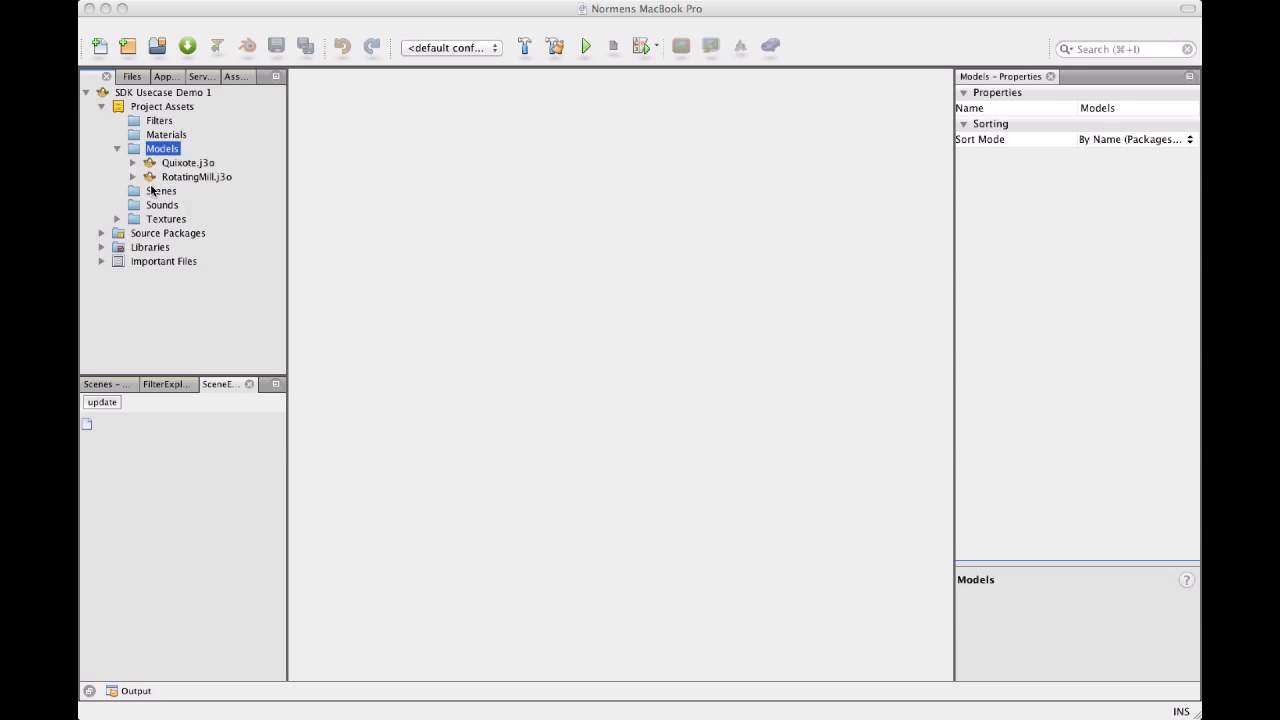
click(153, 194)
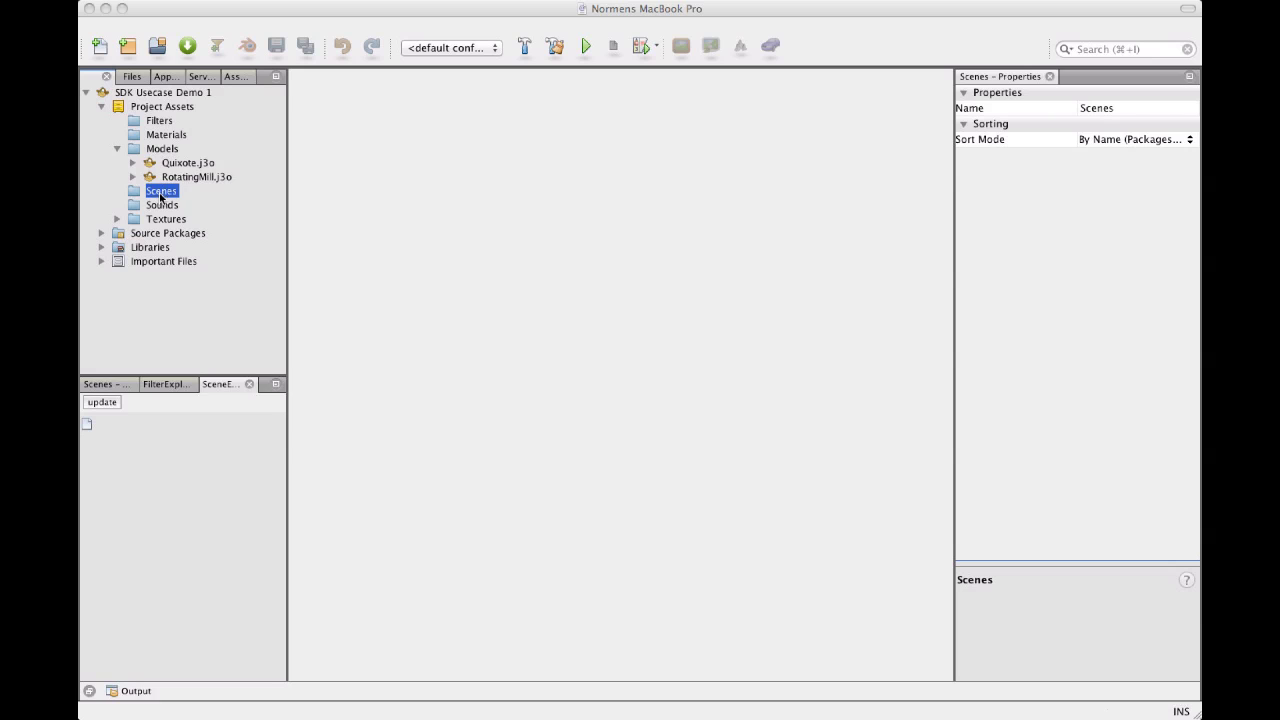
click(195, 177)
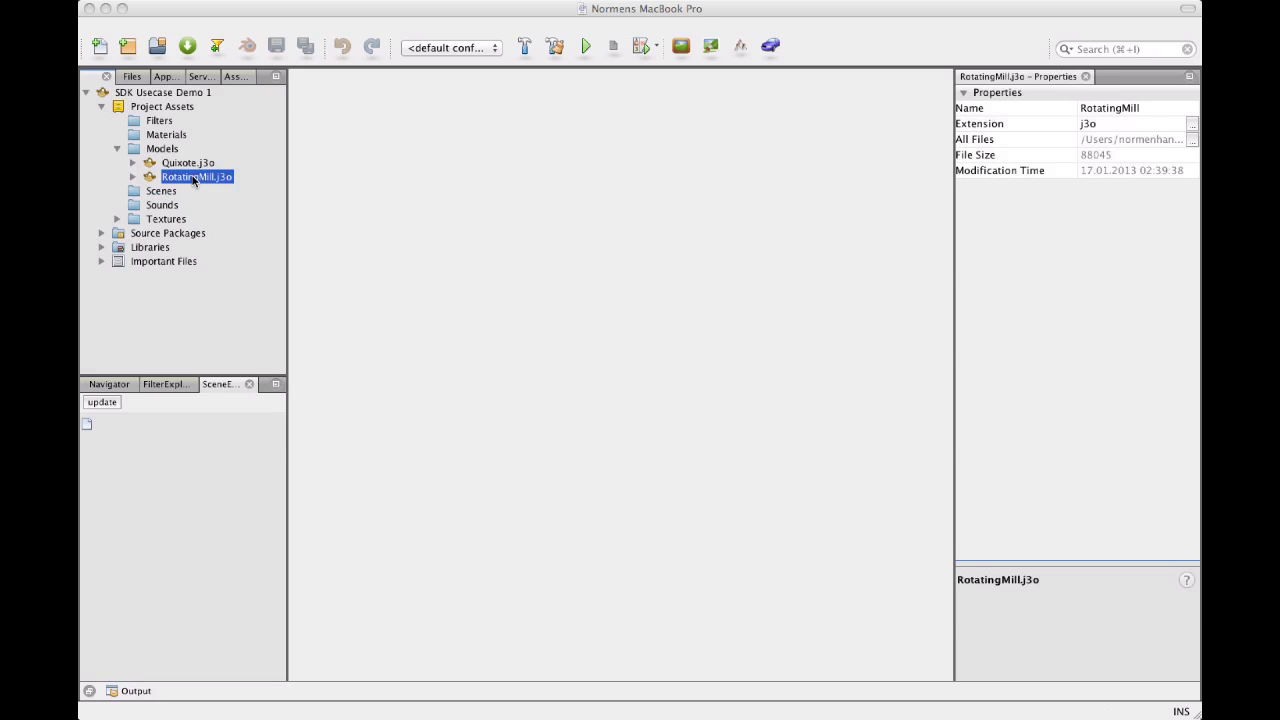
double_click(203, 177)
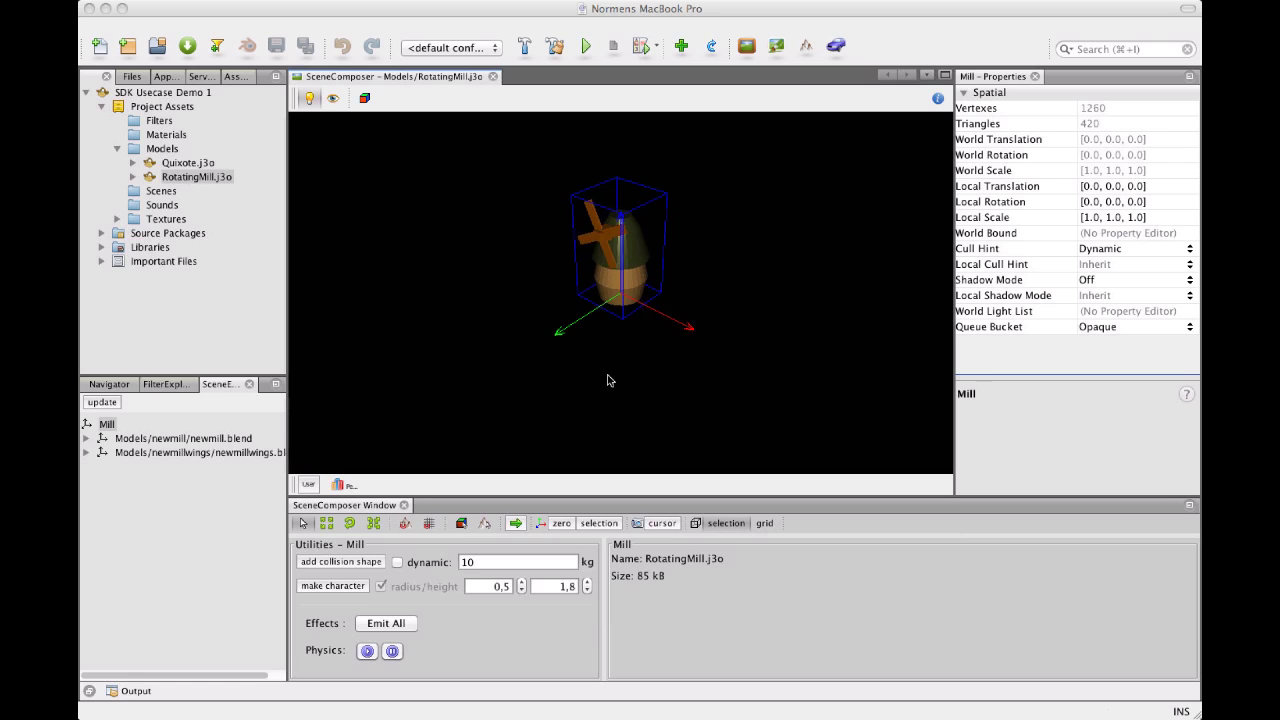
drag(727, 338, 660, 362)
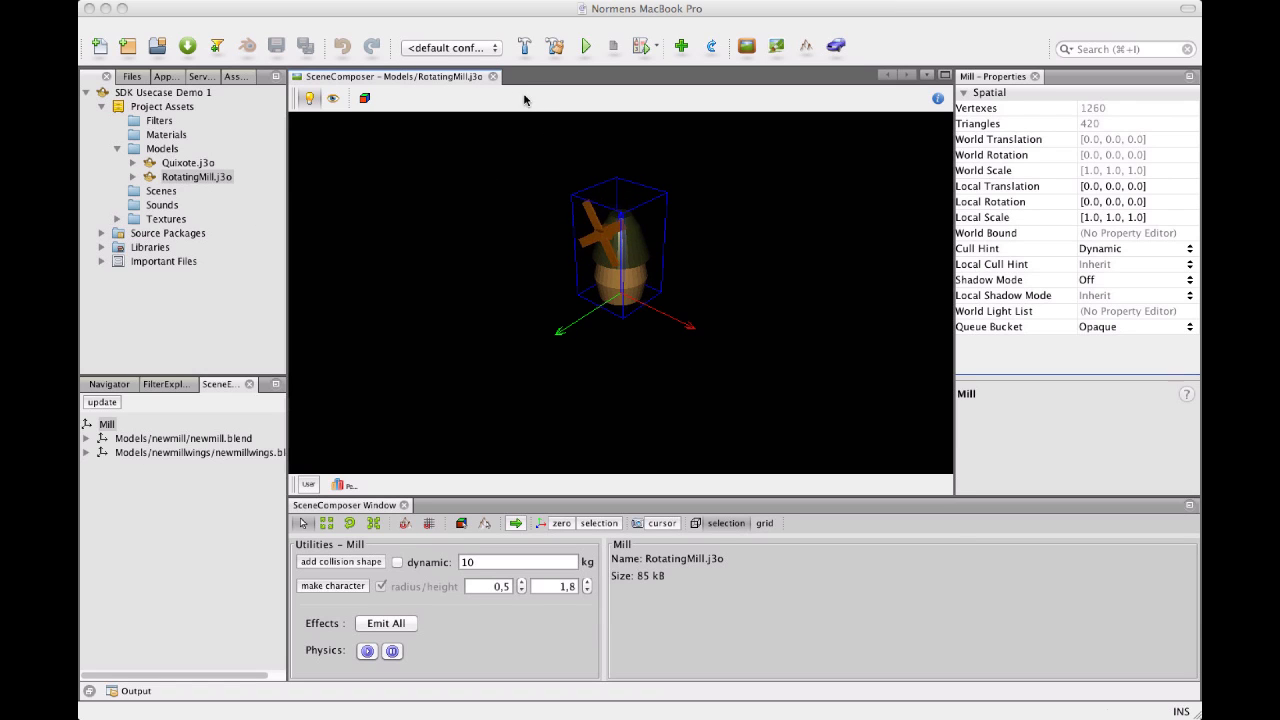
Step: Close the windmill editor and select the Scenes folder in the project tree
click(492, 76)
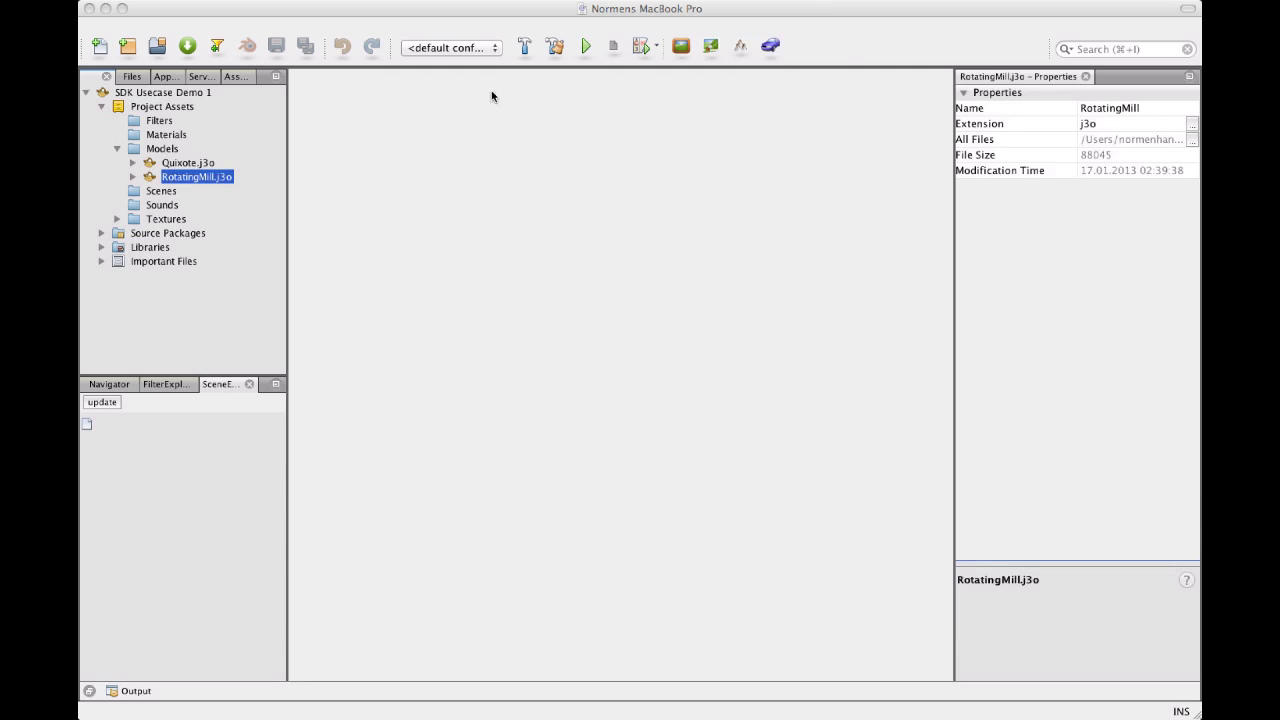
click(158, 205)
click(168, 192)
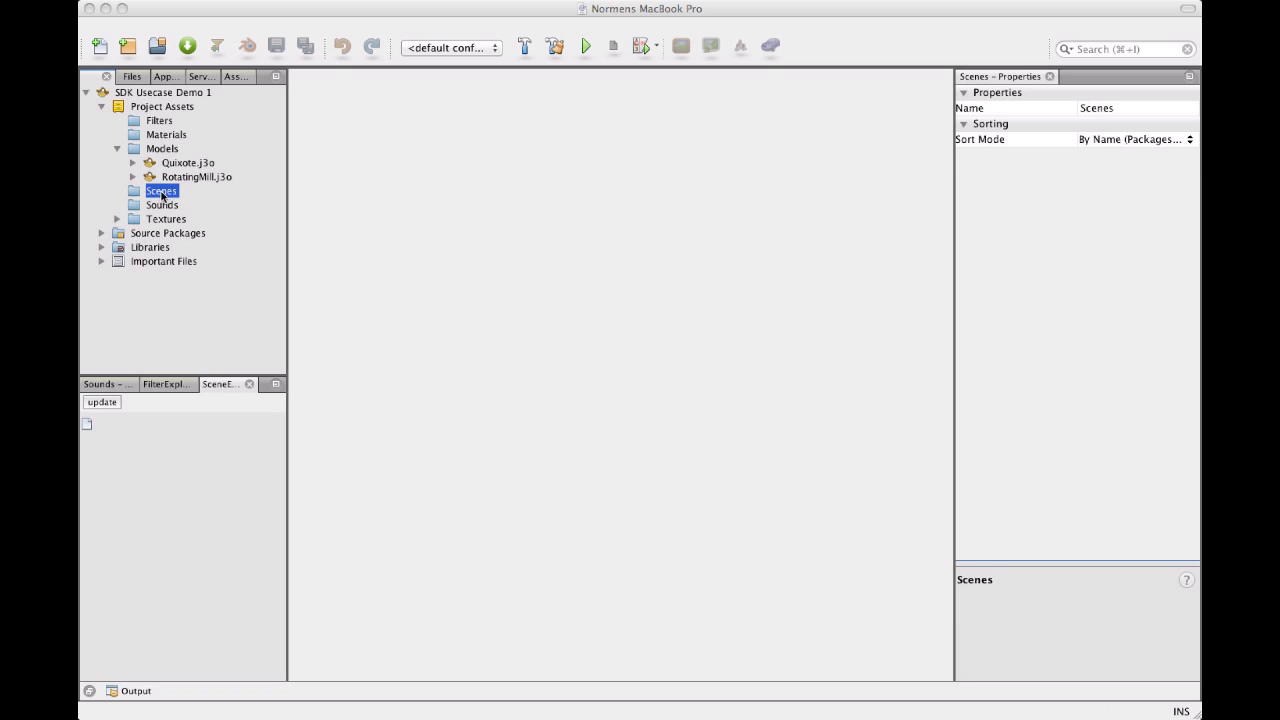
click(177, 177)
click(178, 163)
click(166, 191)
Step: Create an Empty JME3 Scene named 'Scene' in the Scenes folder via New > Other
right_click(160, 194)
mouse_move(190, 203)
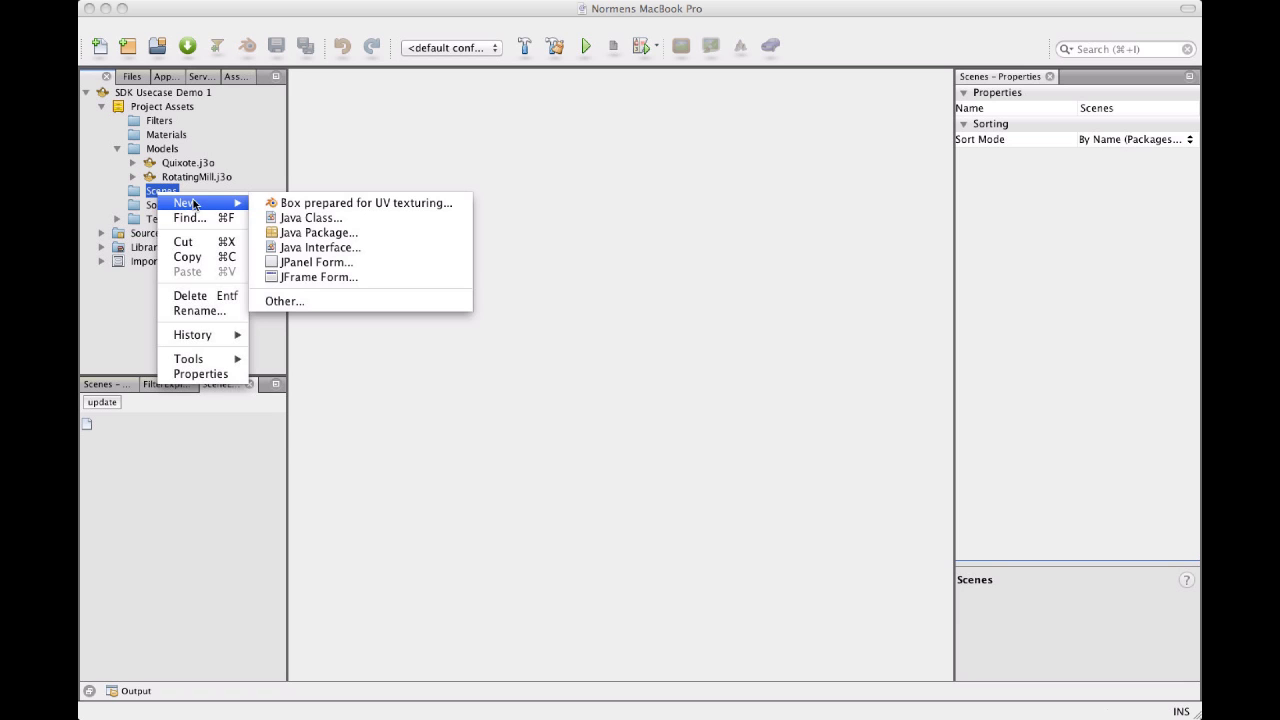
click(289, 301)
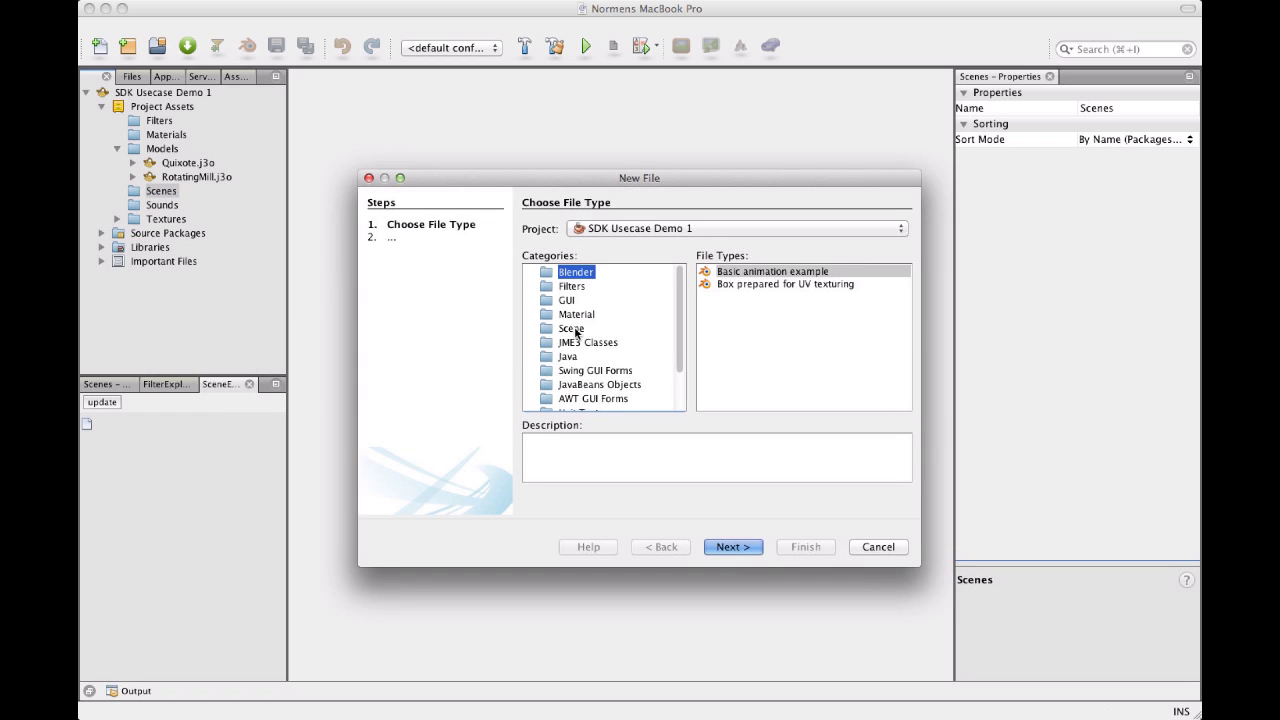
click(572, 329)
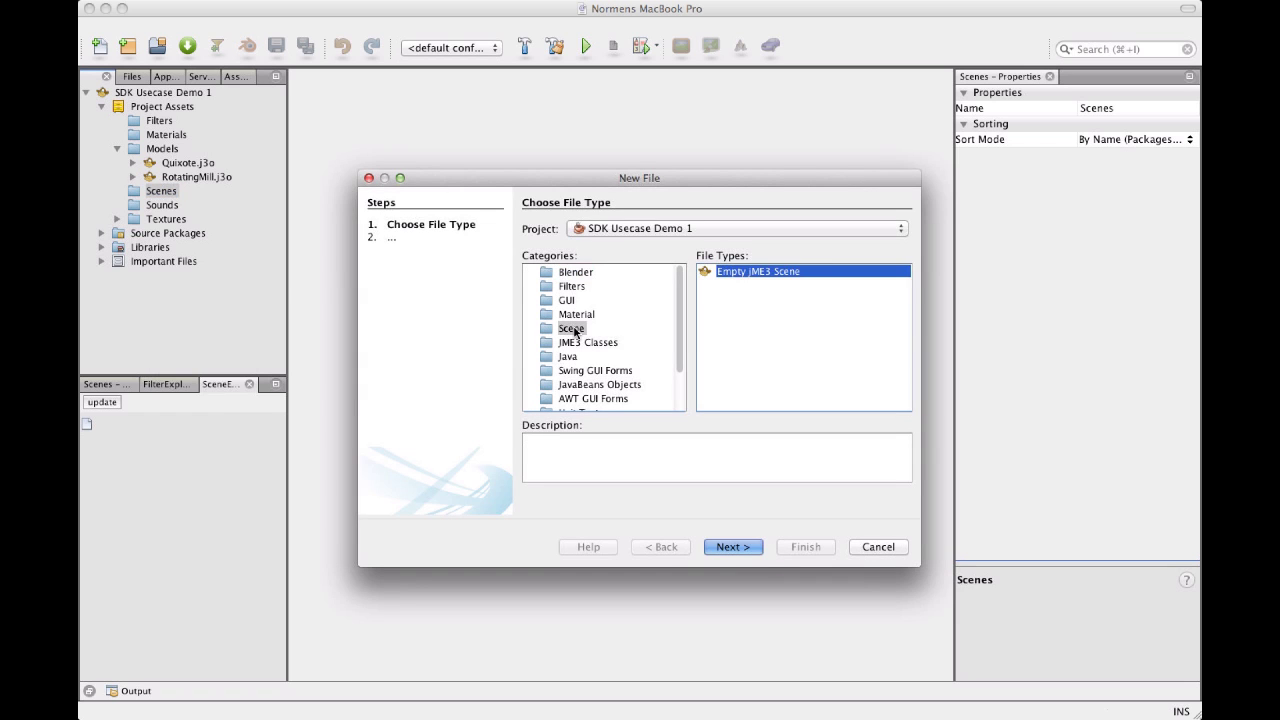
click(778, 271)
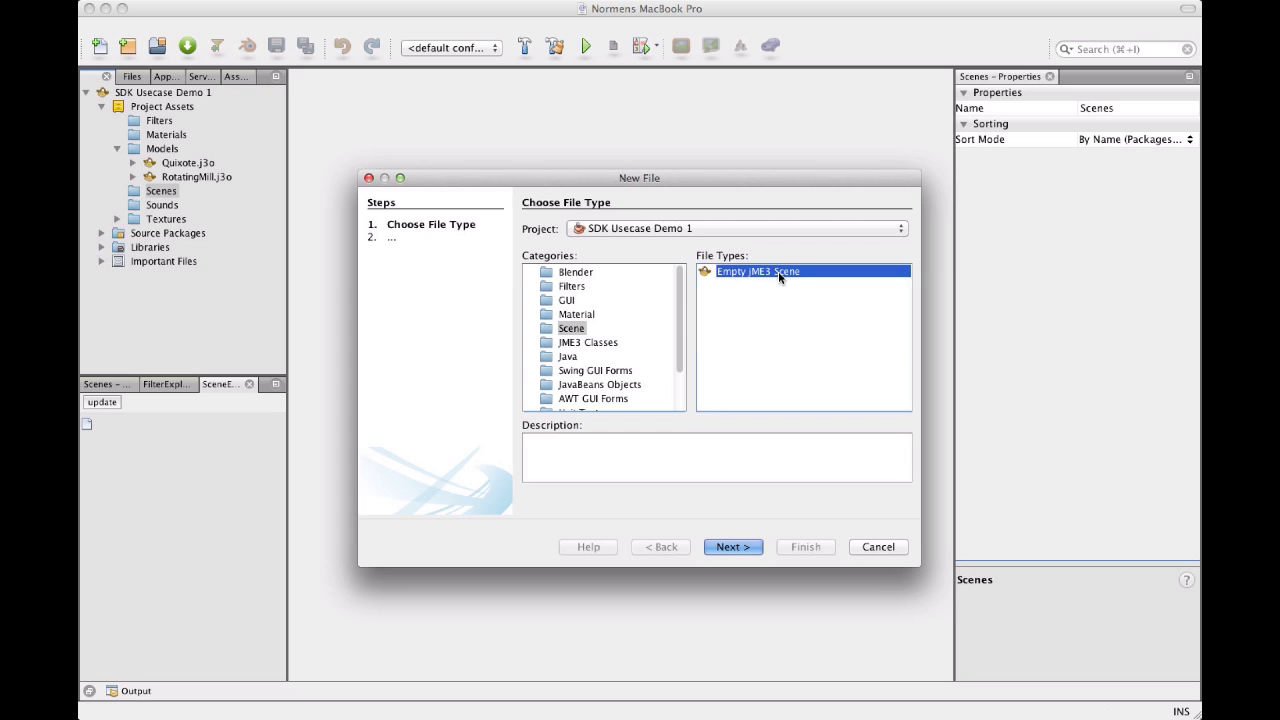
click(733, 547)
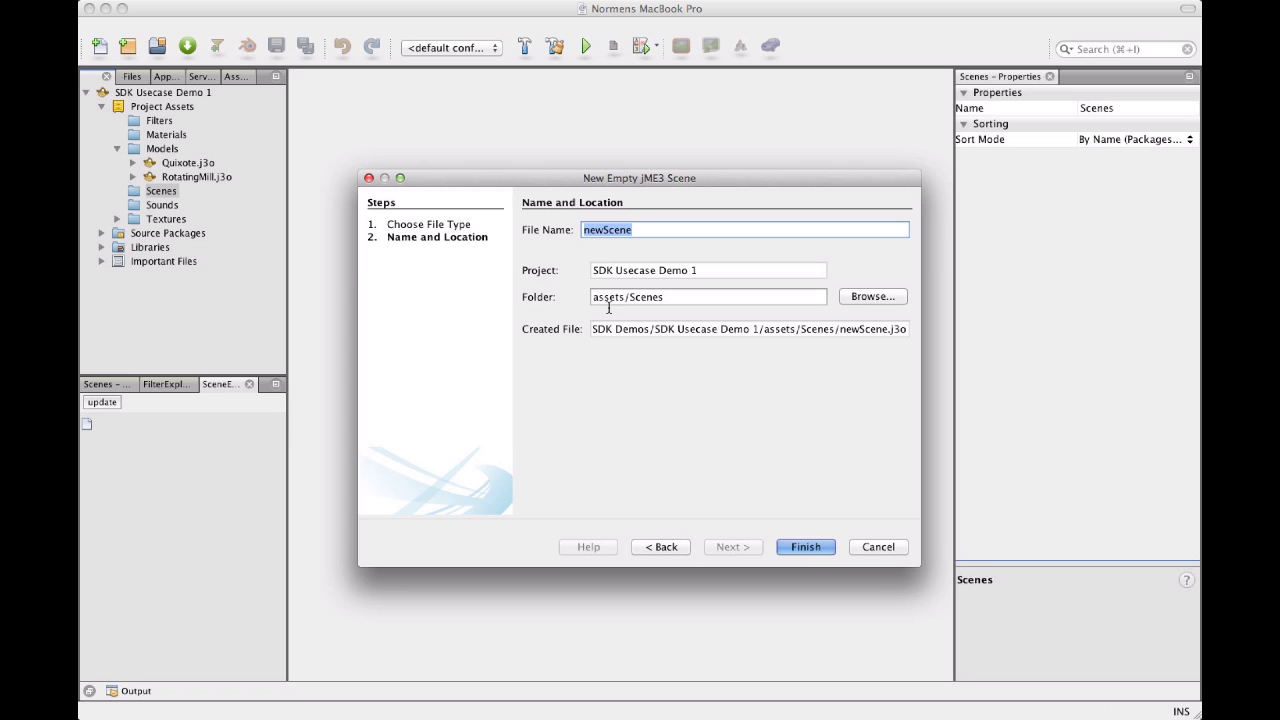
key(BackSpace)
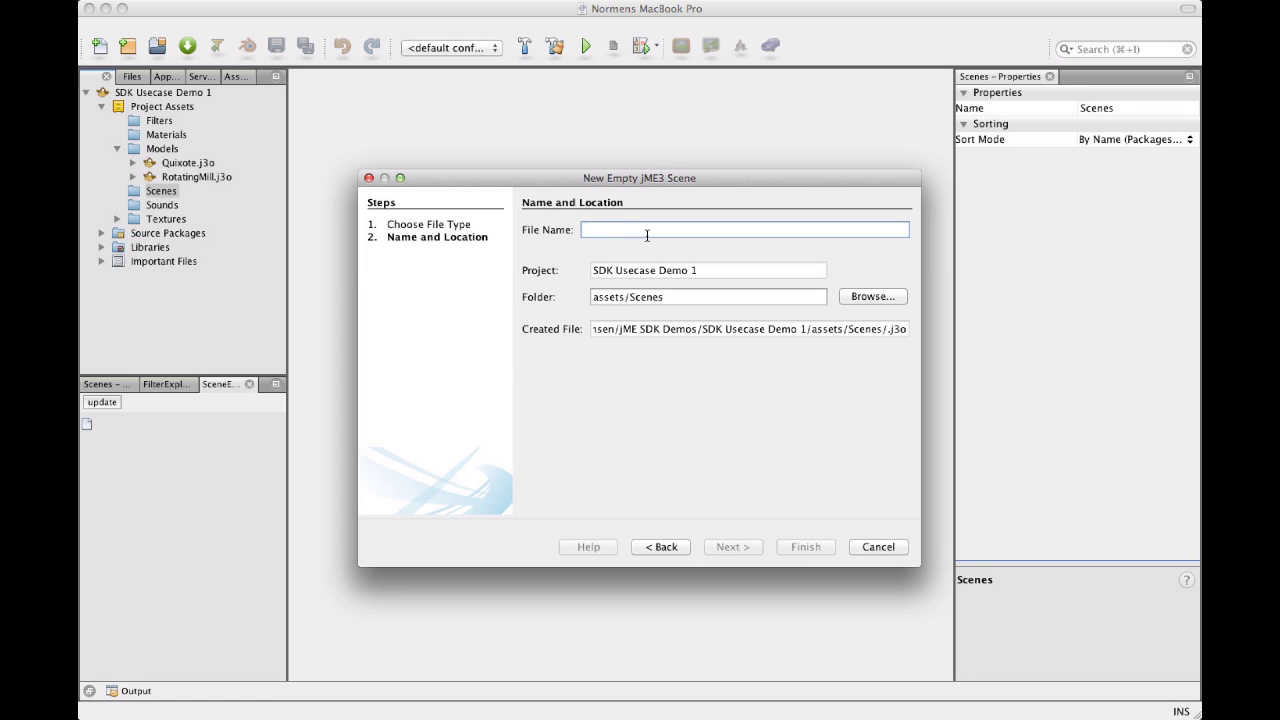
text(Scene)
key(Return)
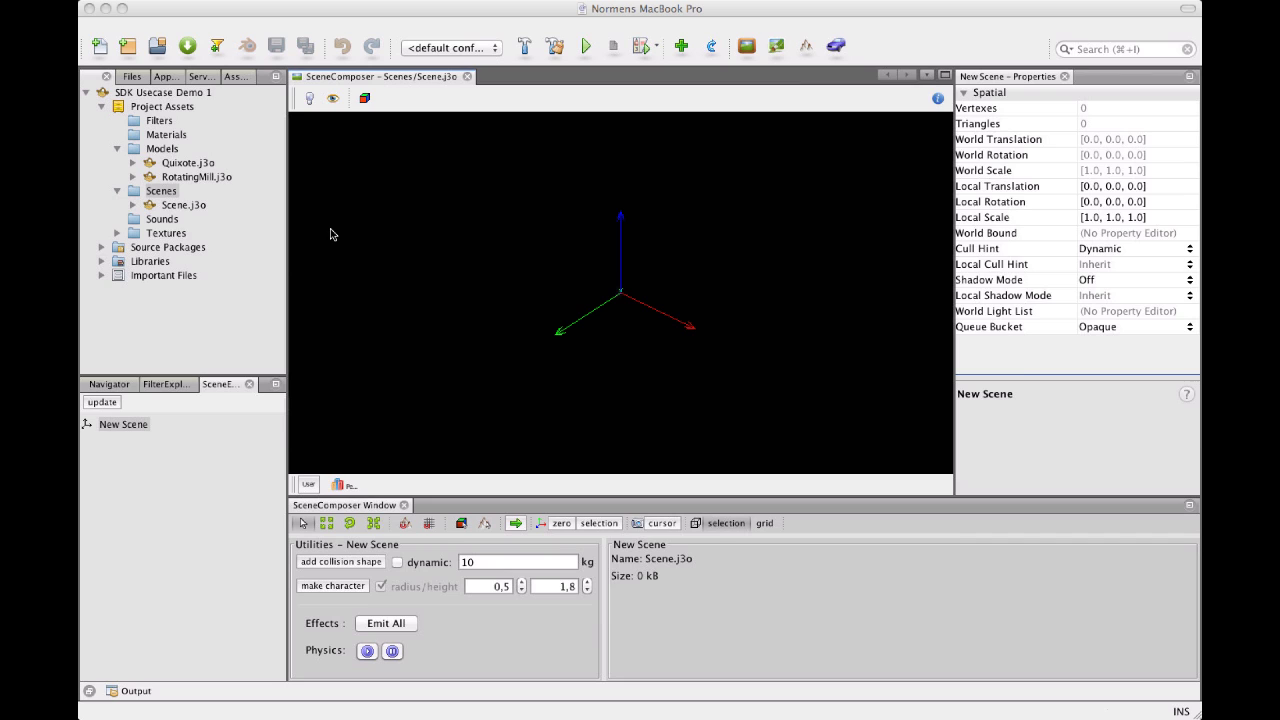
Step: Toggle the preview light, then rename the New Scene root node to 'Scene' and save Scene.j3o
click(310, 98)
click(310, 98)
click(135, 425)
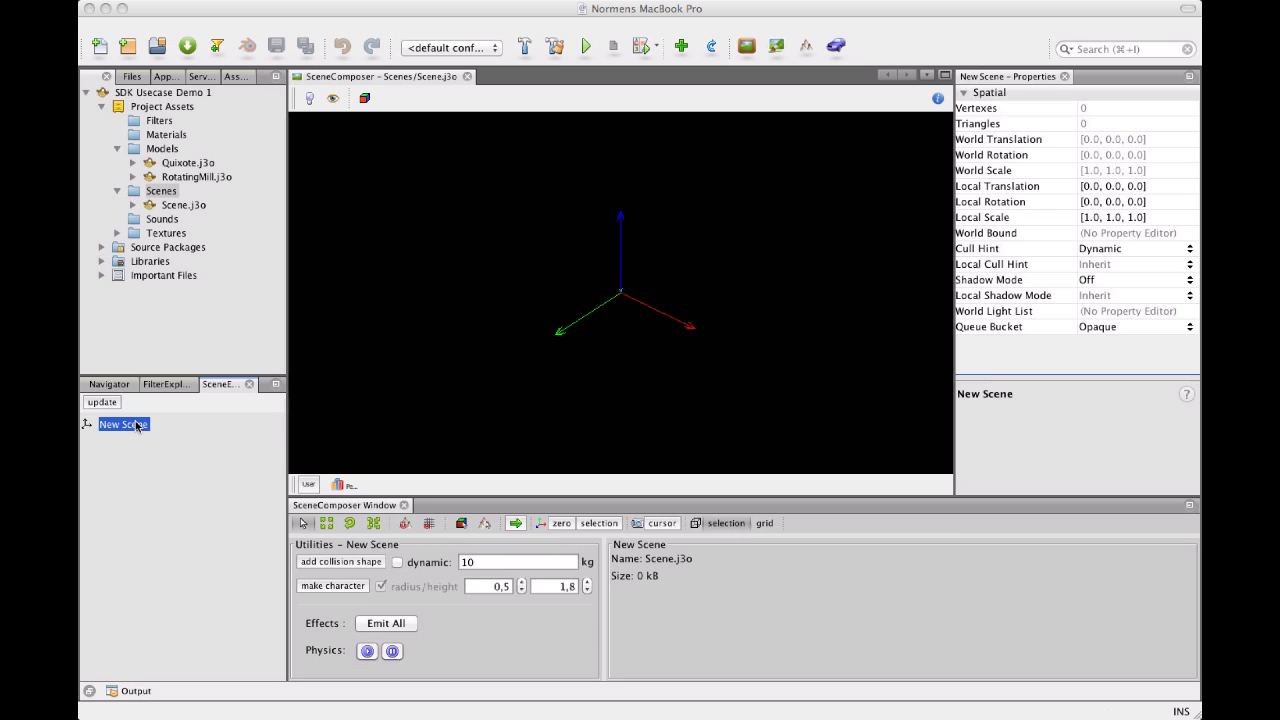
click(136, 425)
text(Scene)
key(Return)
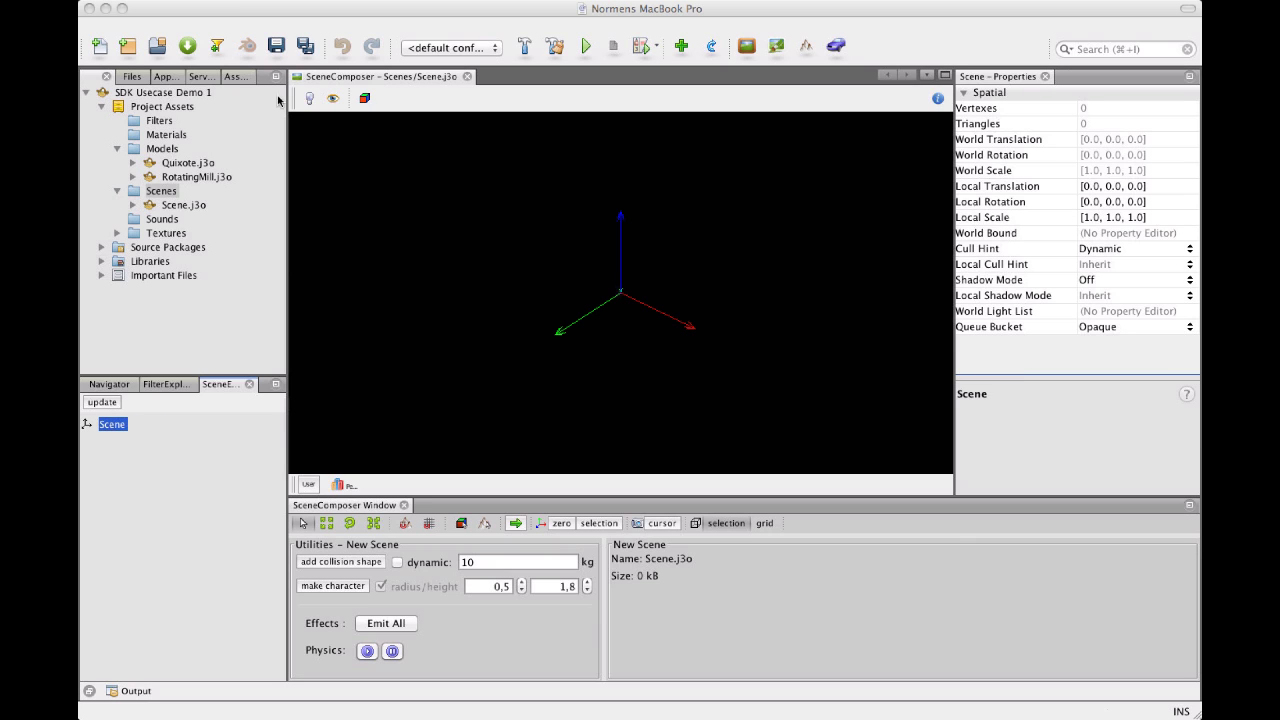
click(276, 46)
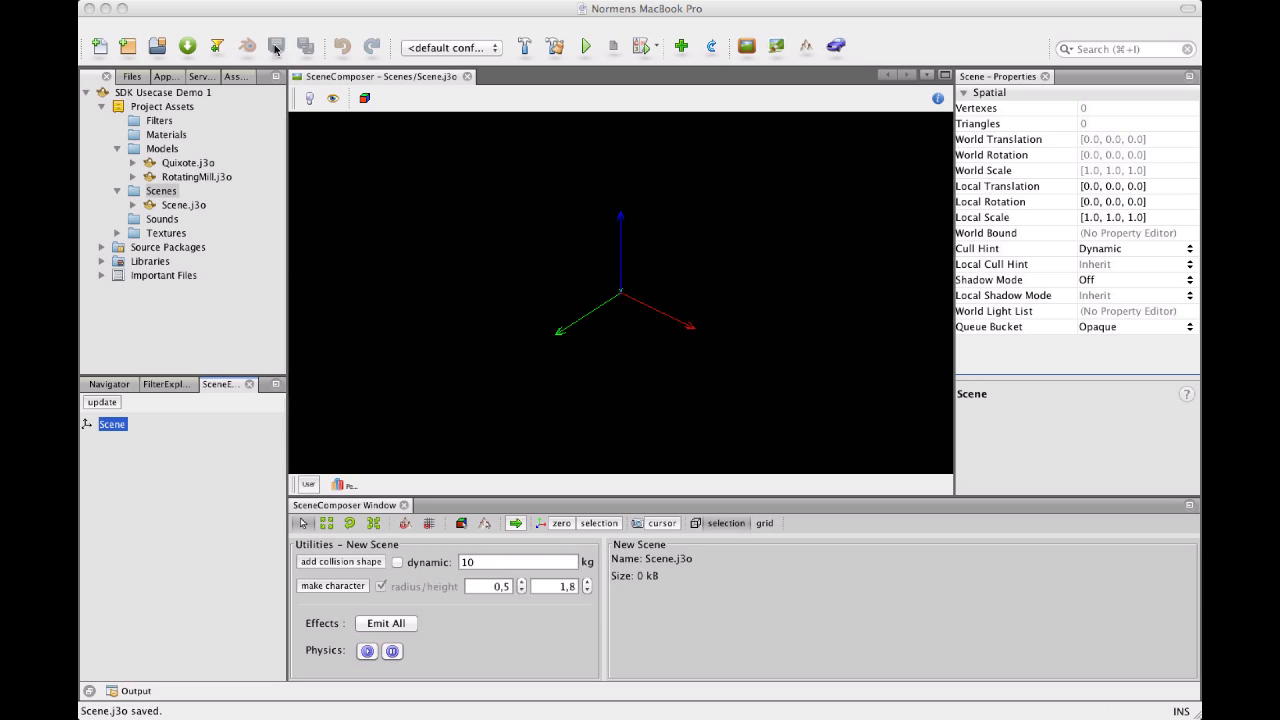
Step: Add a DirectionalLight under the Scene root node, save Scene.j3o, and zoom the viewport out
right_click(109, 428)
mouse_move(180, 470)
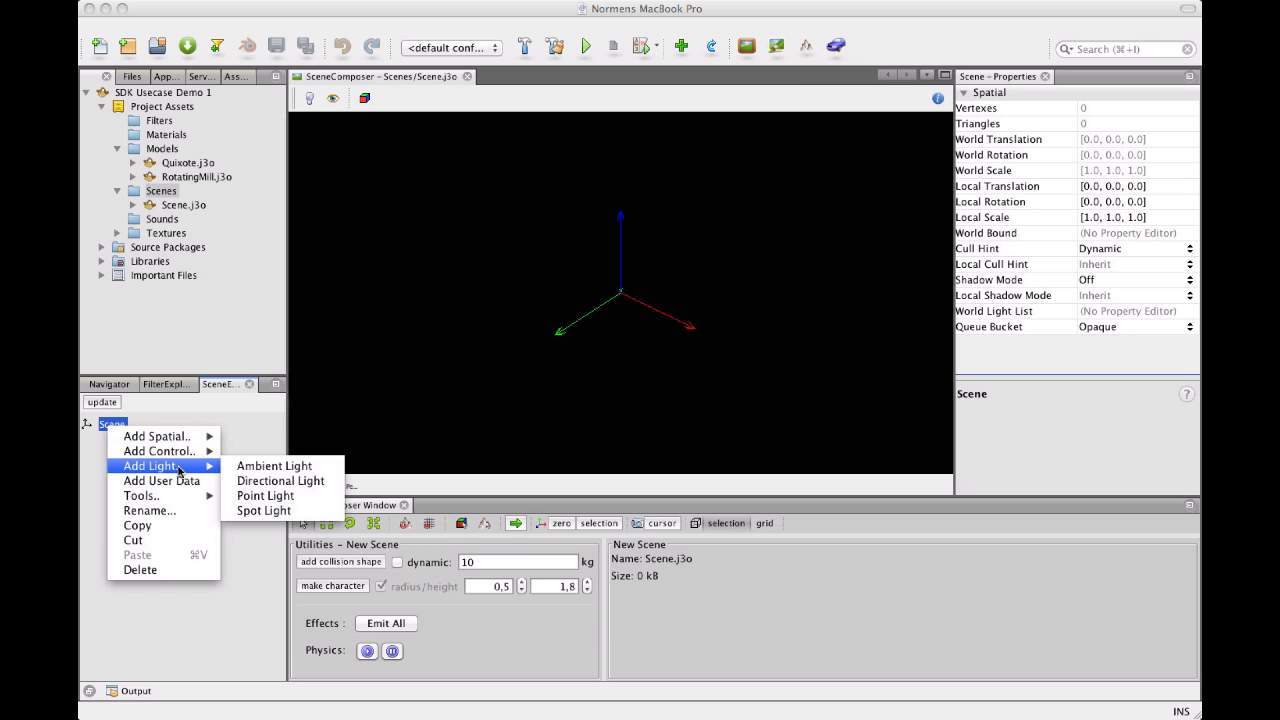
click(290, 482)
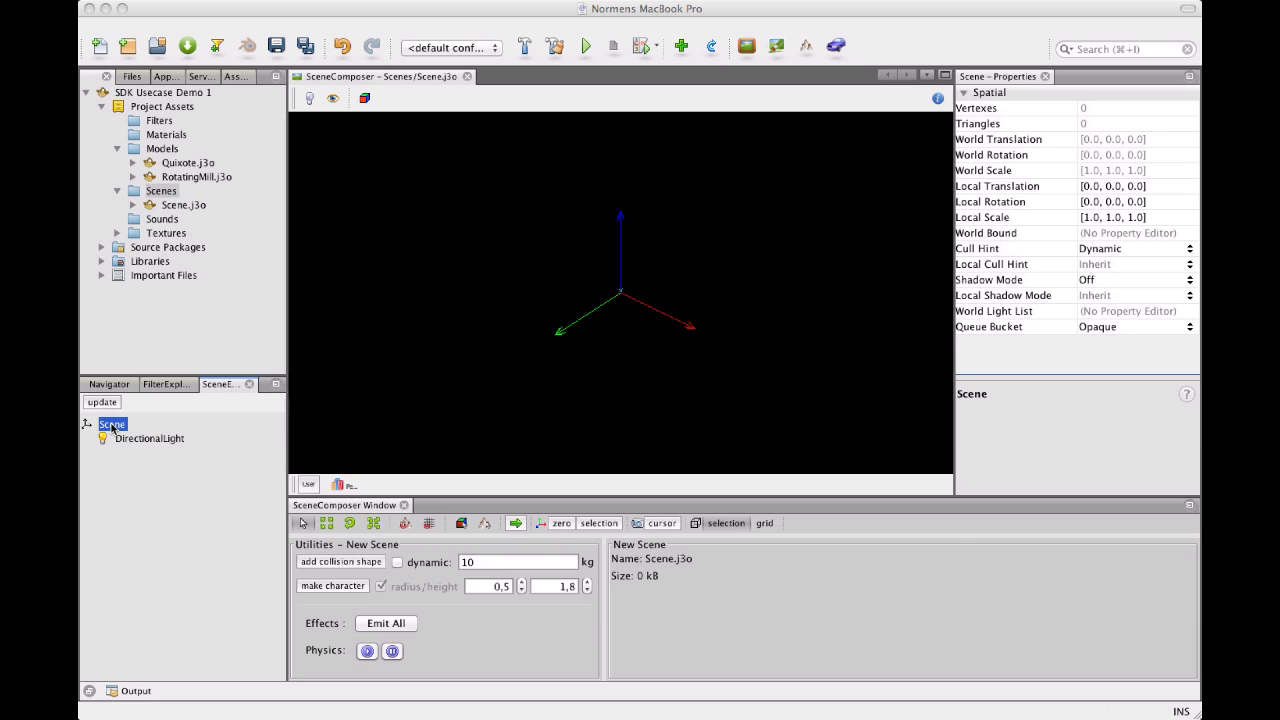
click(277, 46)
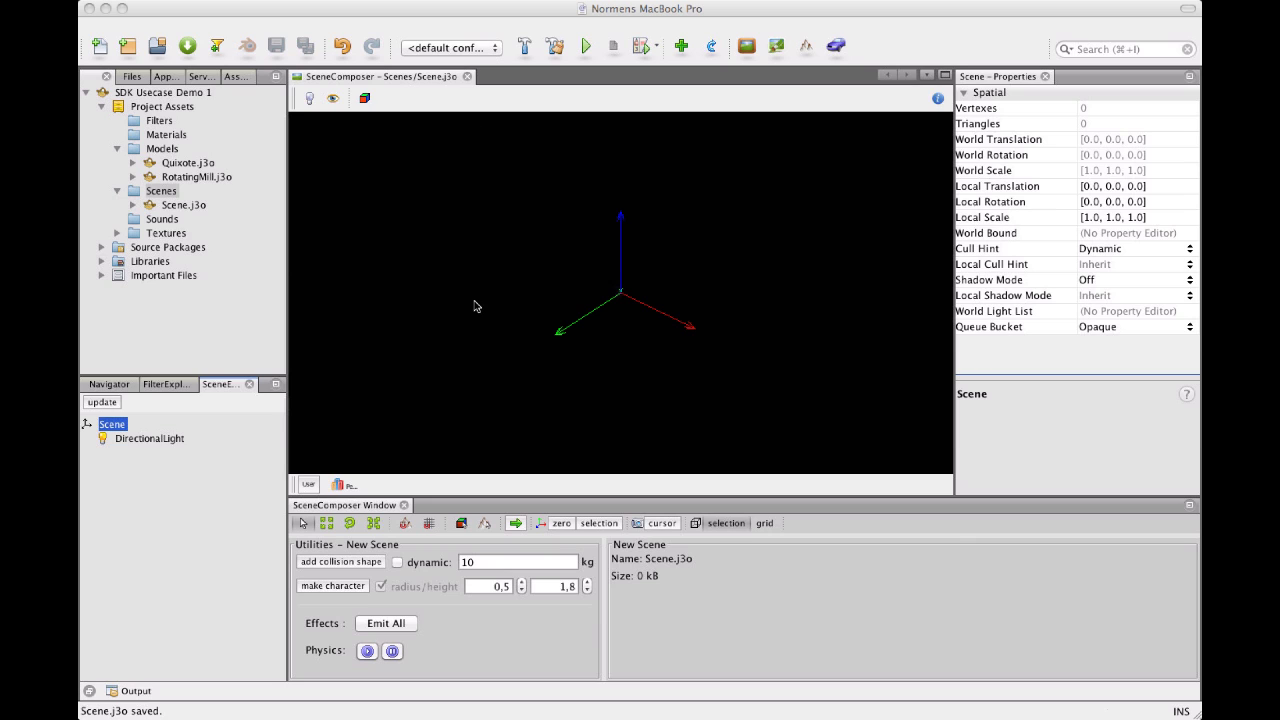
scroll(474, 300, down, 3)
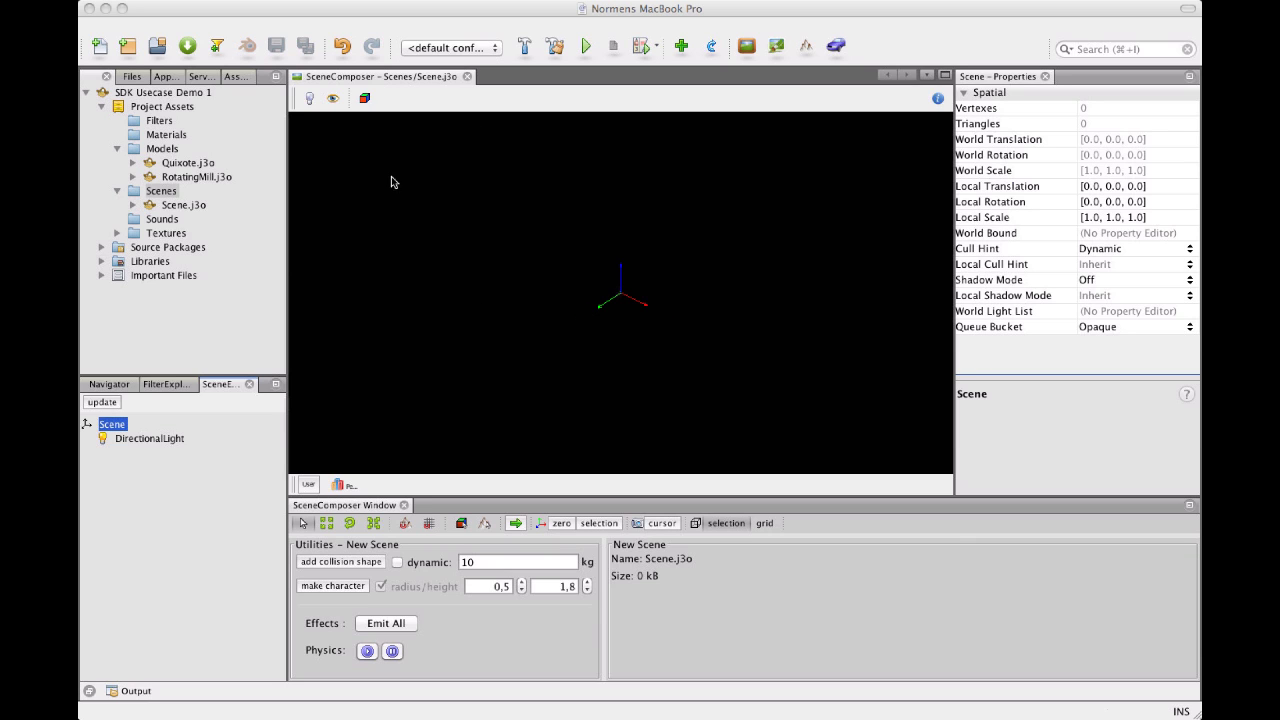
Step: Close the SceneComposer view and reopen Scene.j3o via Edit Terrain in the Terrain Editor
click(309, 98)
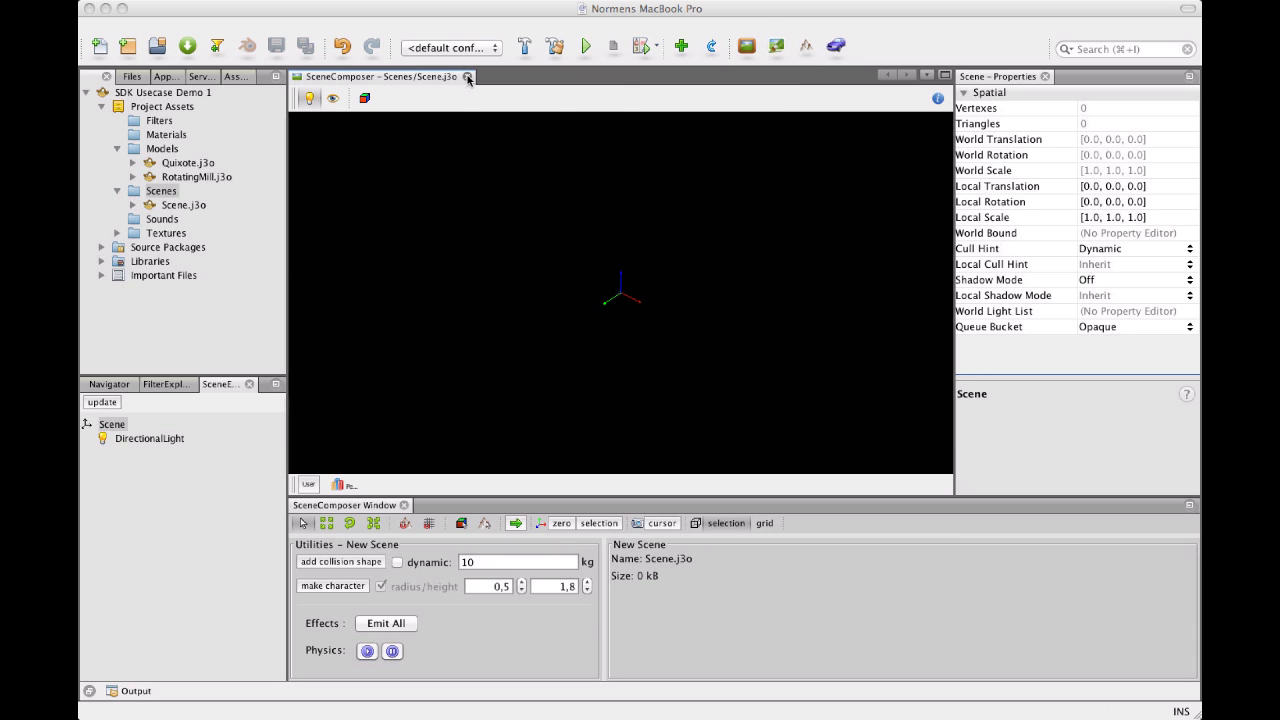
click(467, 78)
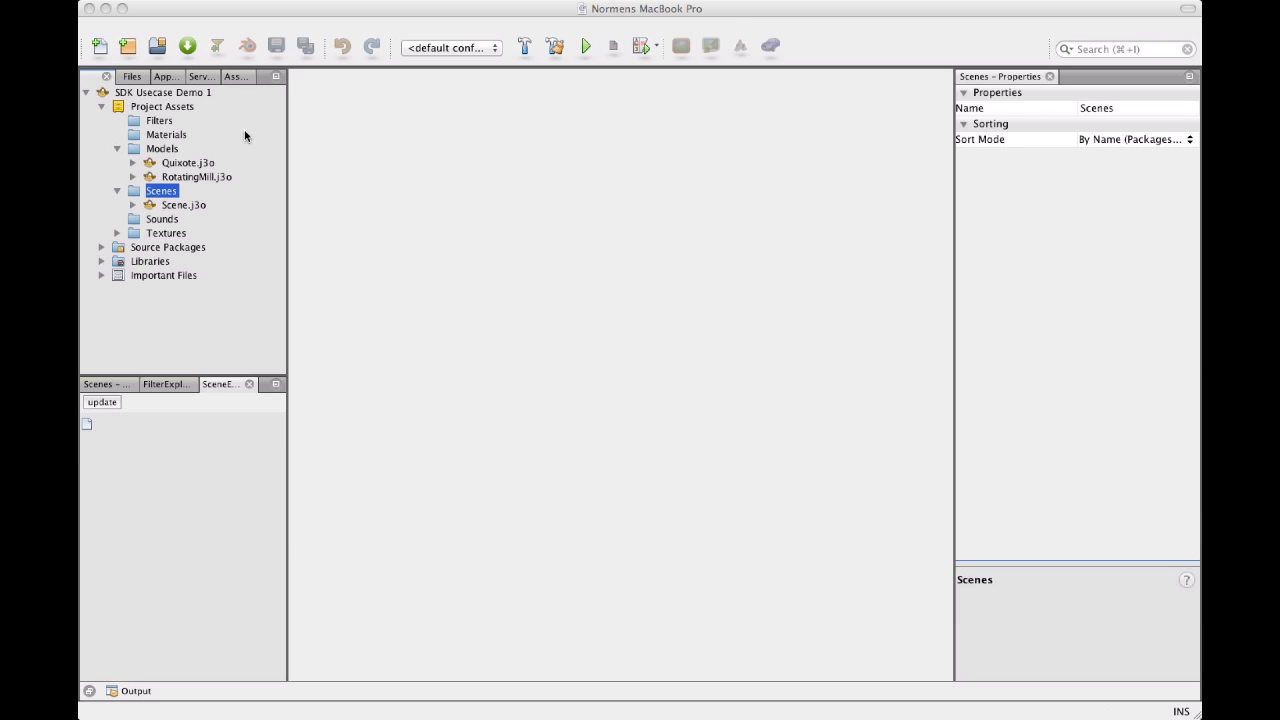
click(185, 206)
right_click(185, 206)
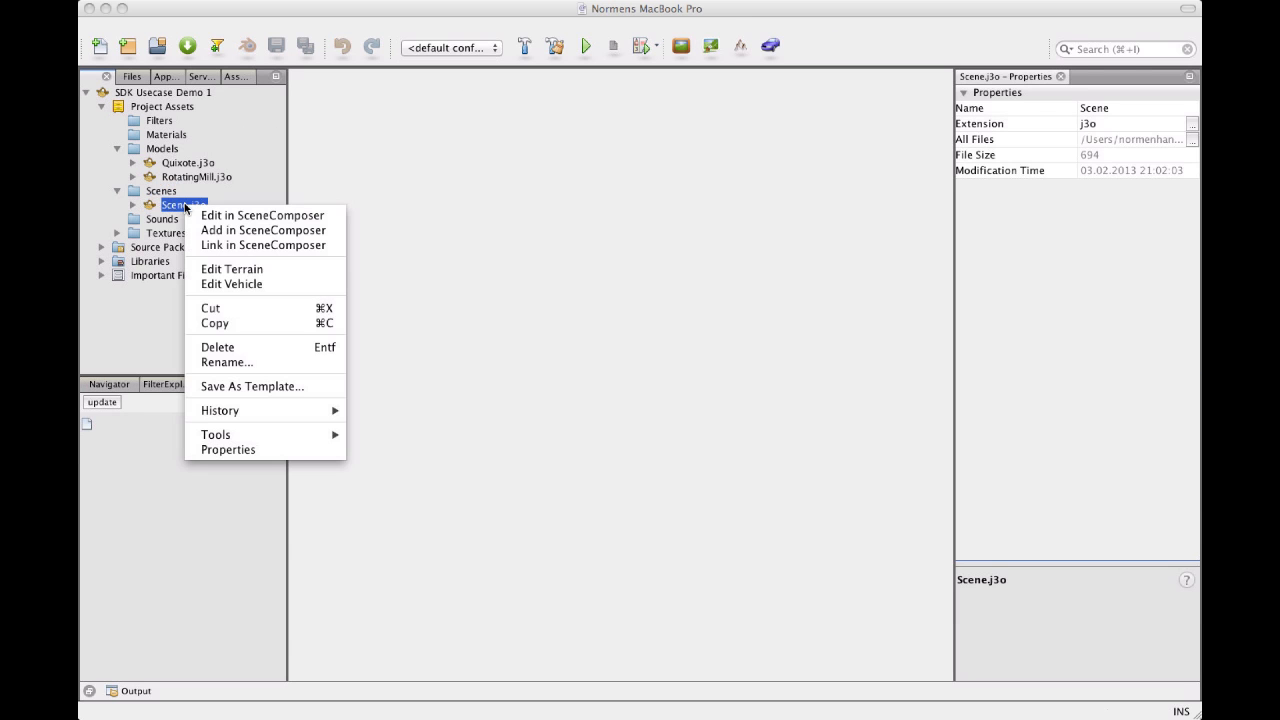
click(236, 271)
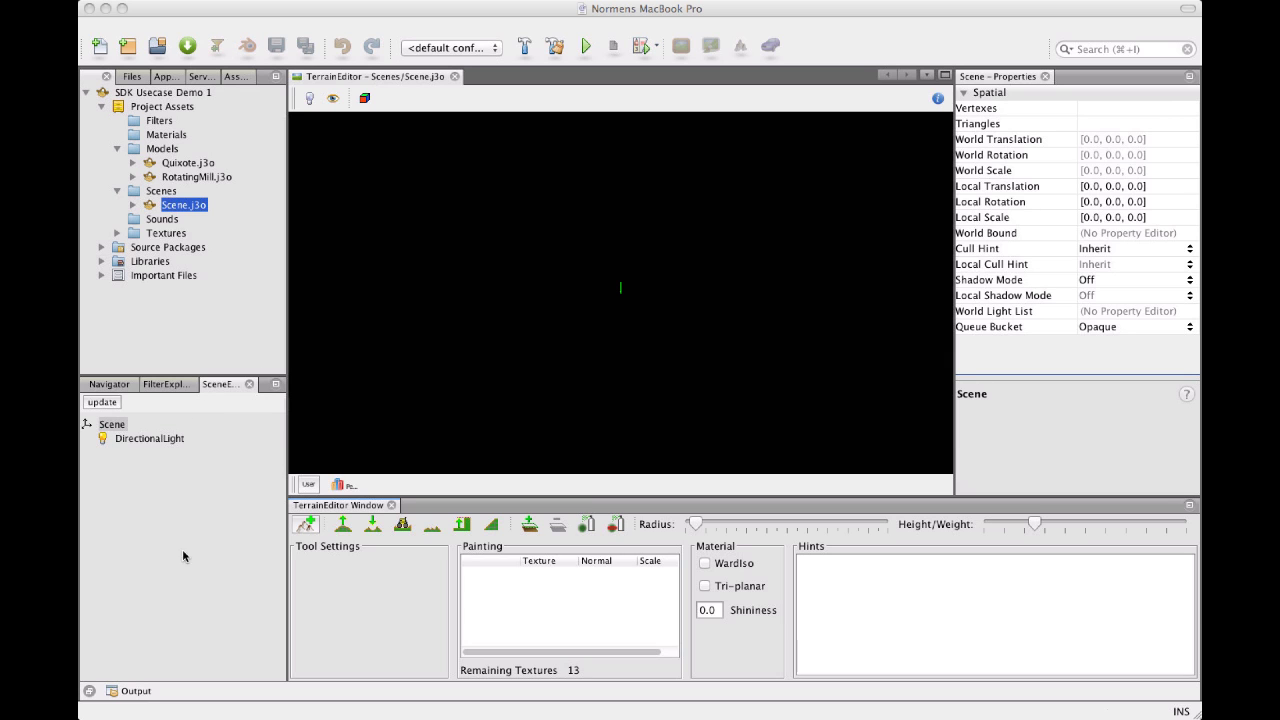
click(117, 425)
key(Down)
click(117, 425)
right_click(115, 425)
mouse_move(172, 465)
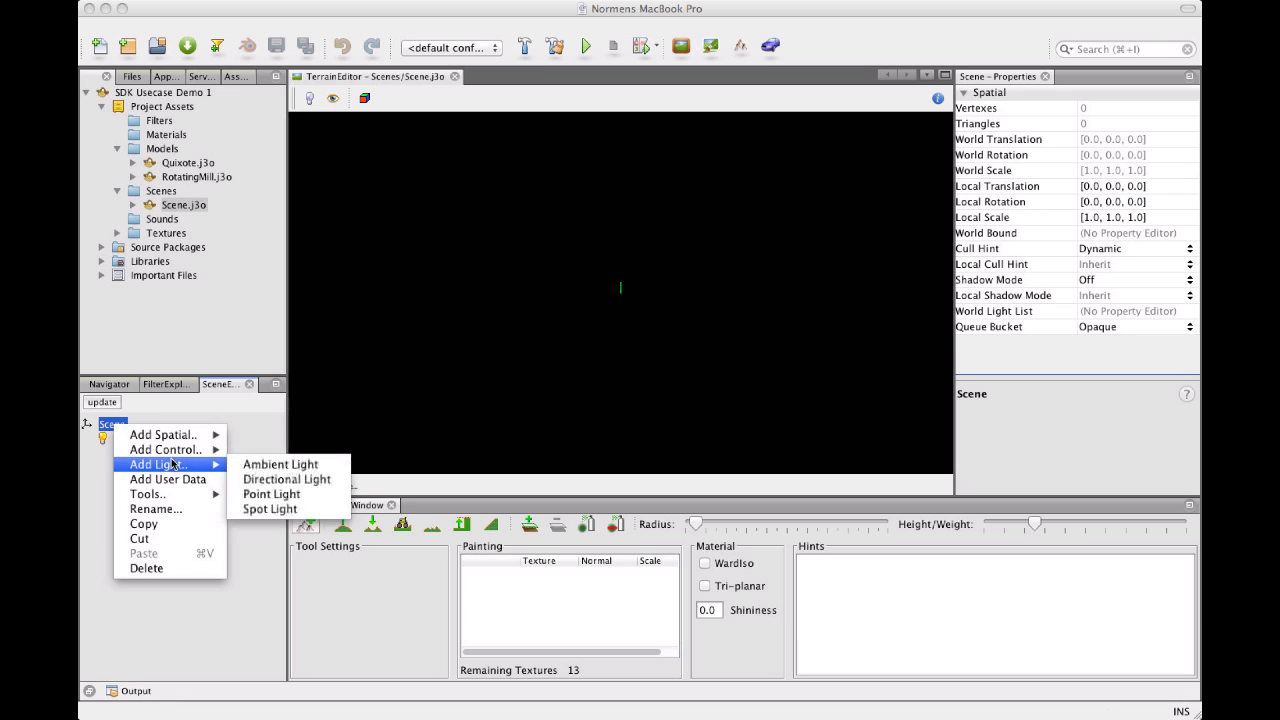
click(97, 430)
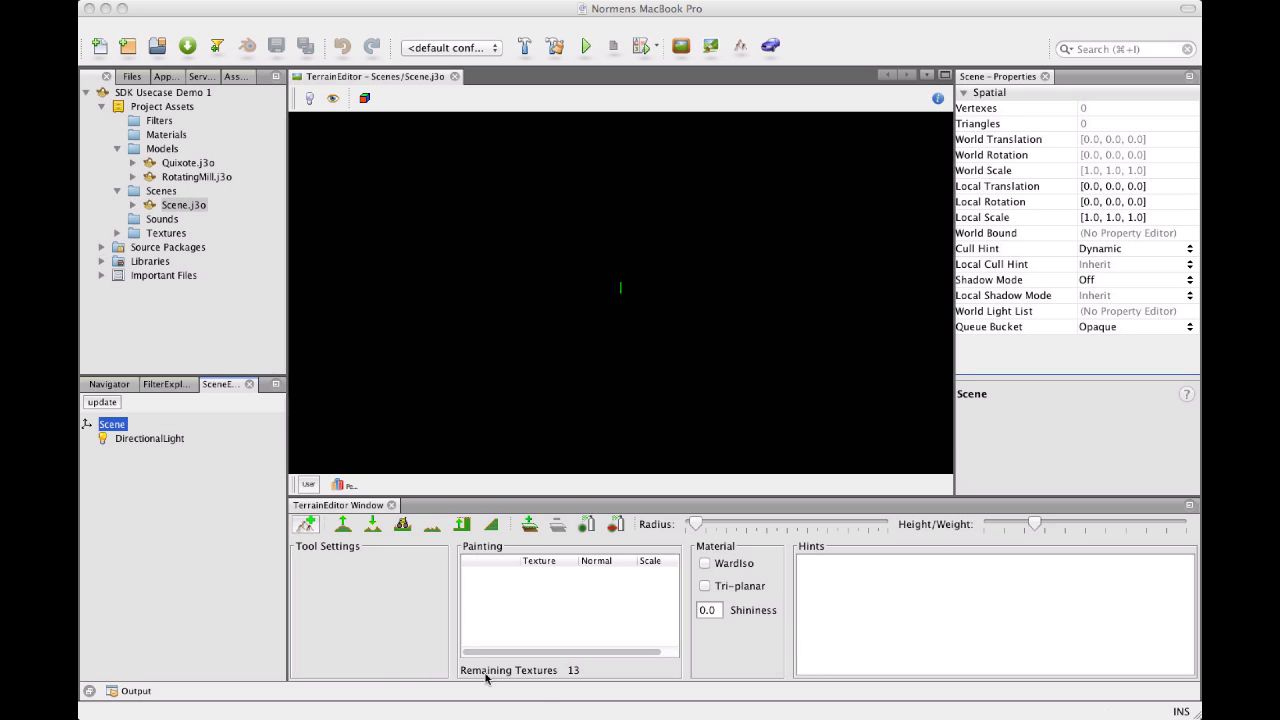
click(341, 506)
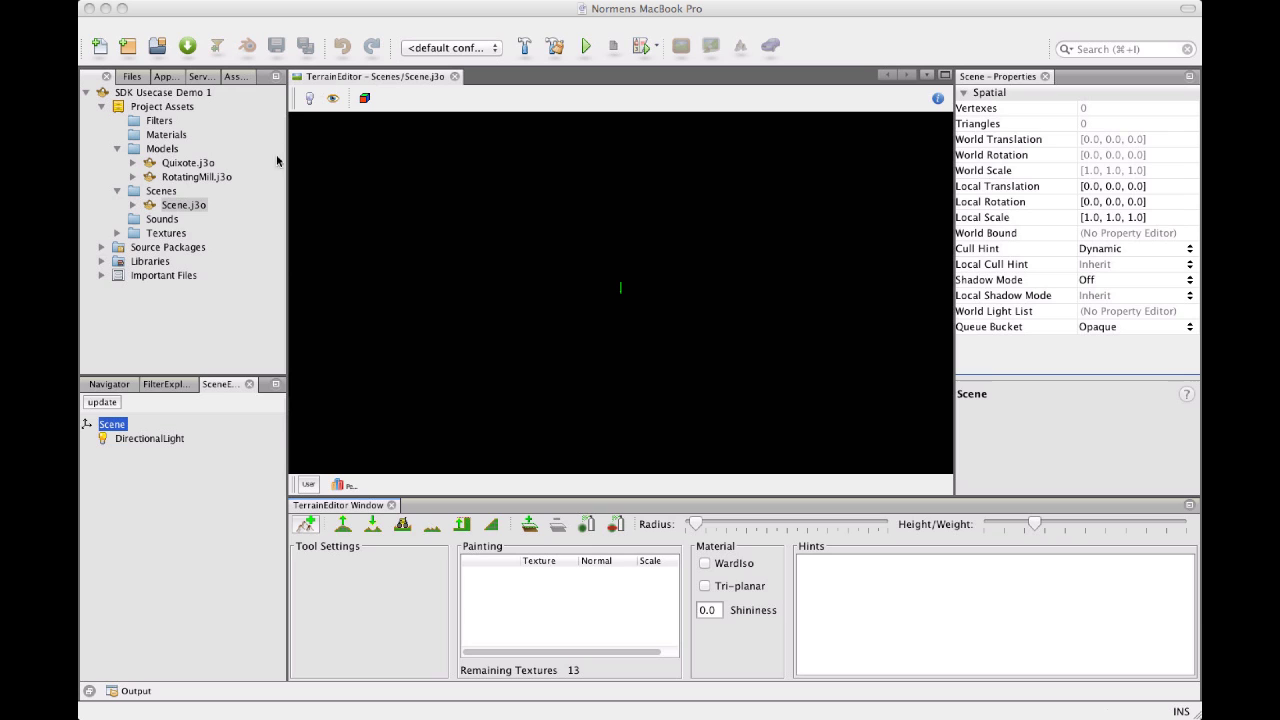
click(309, 97)
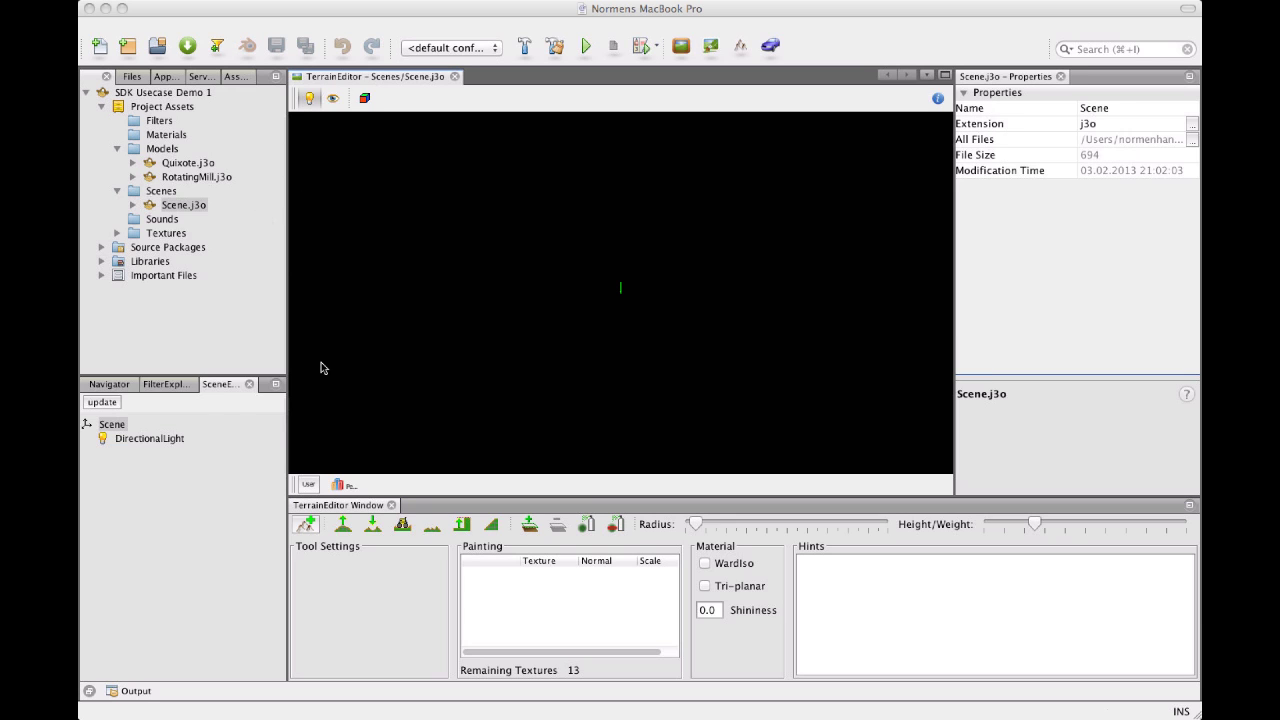
click(113, 424)
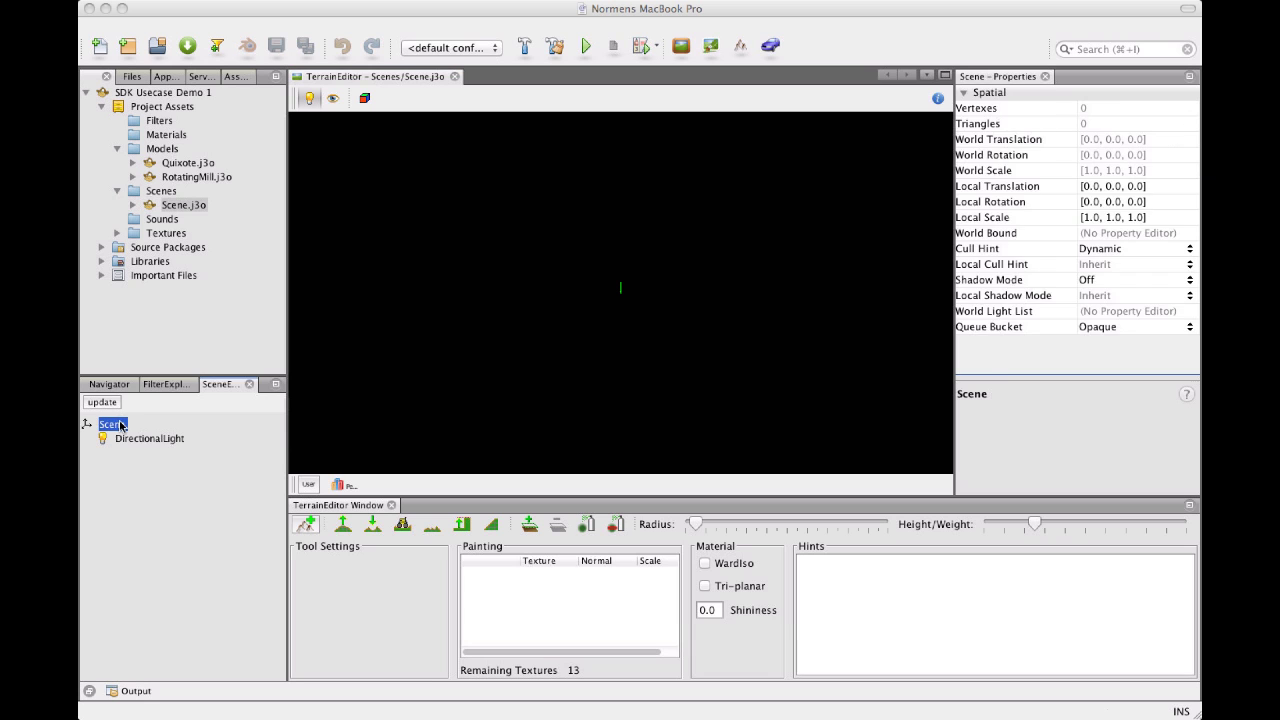
right_click(120, 427)
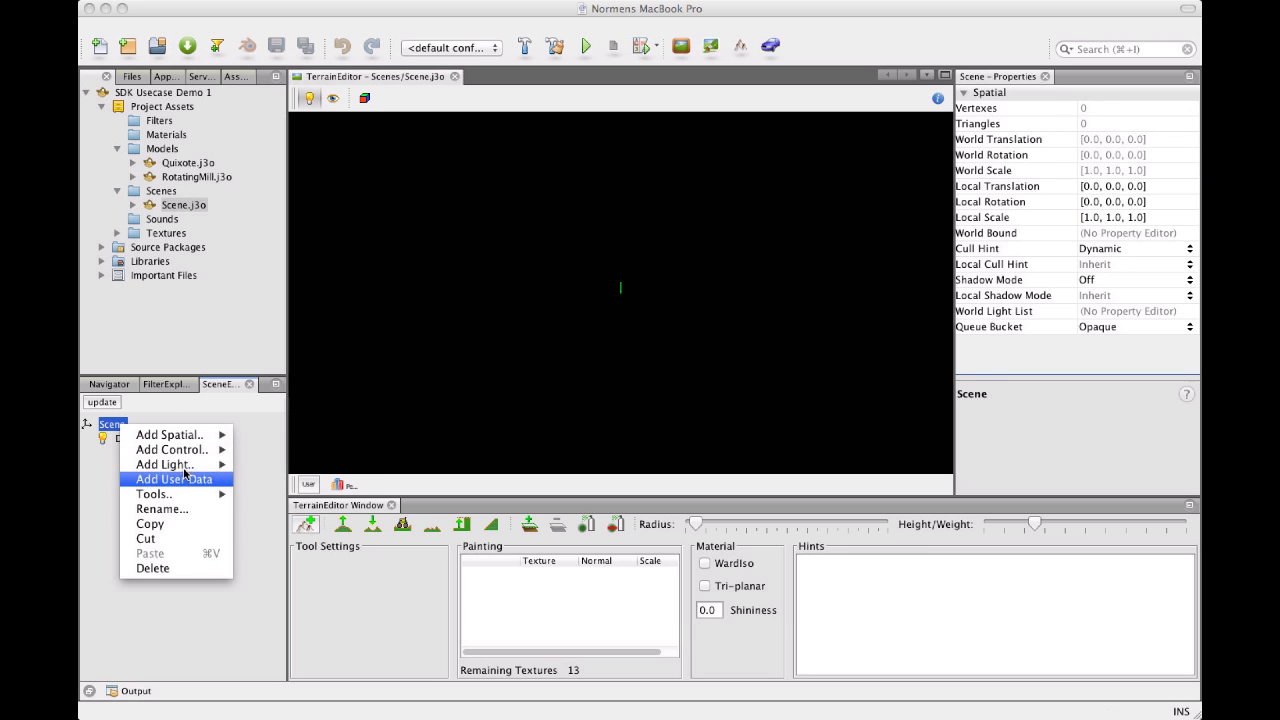
mouse_move(185, 436)
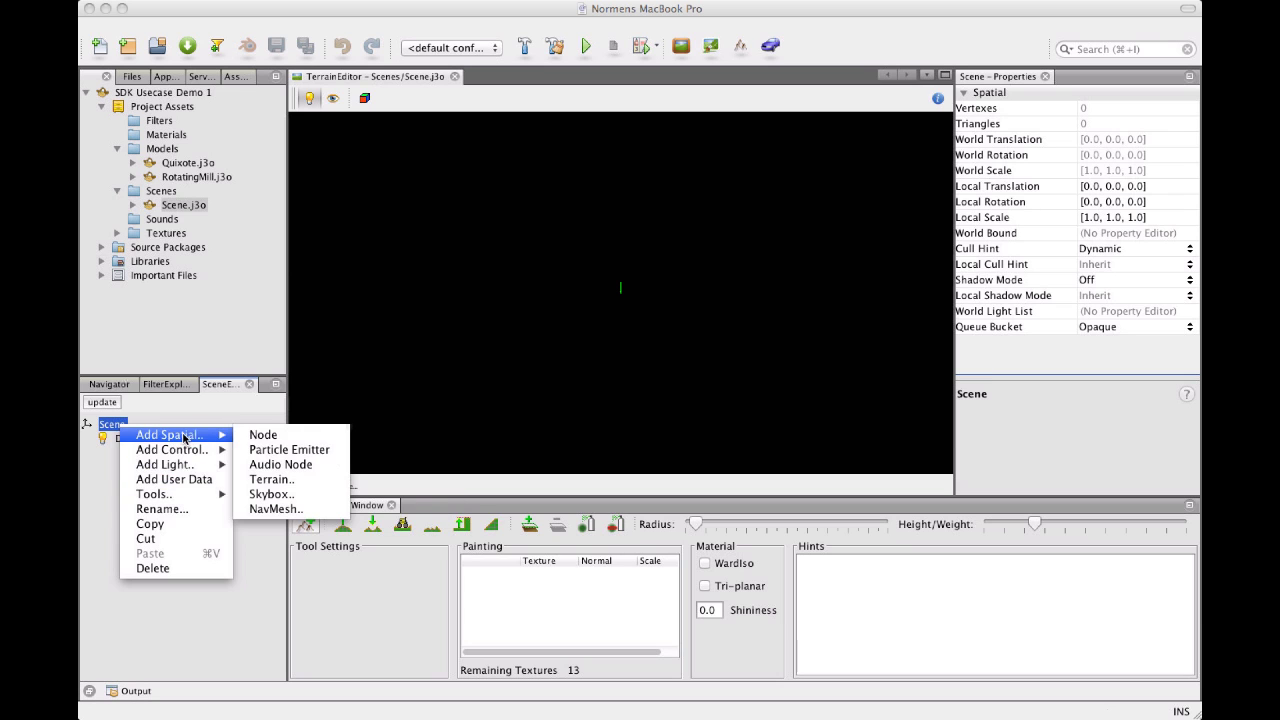
Step: Add a flat terrain with total size 256, patch size 64 and alpha-blend size 256
click(275, 479)
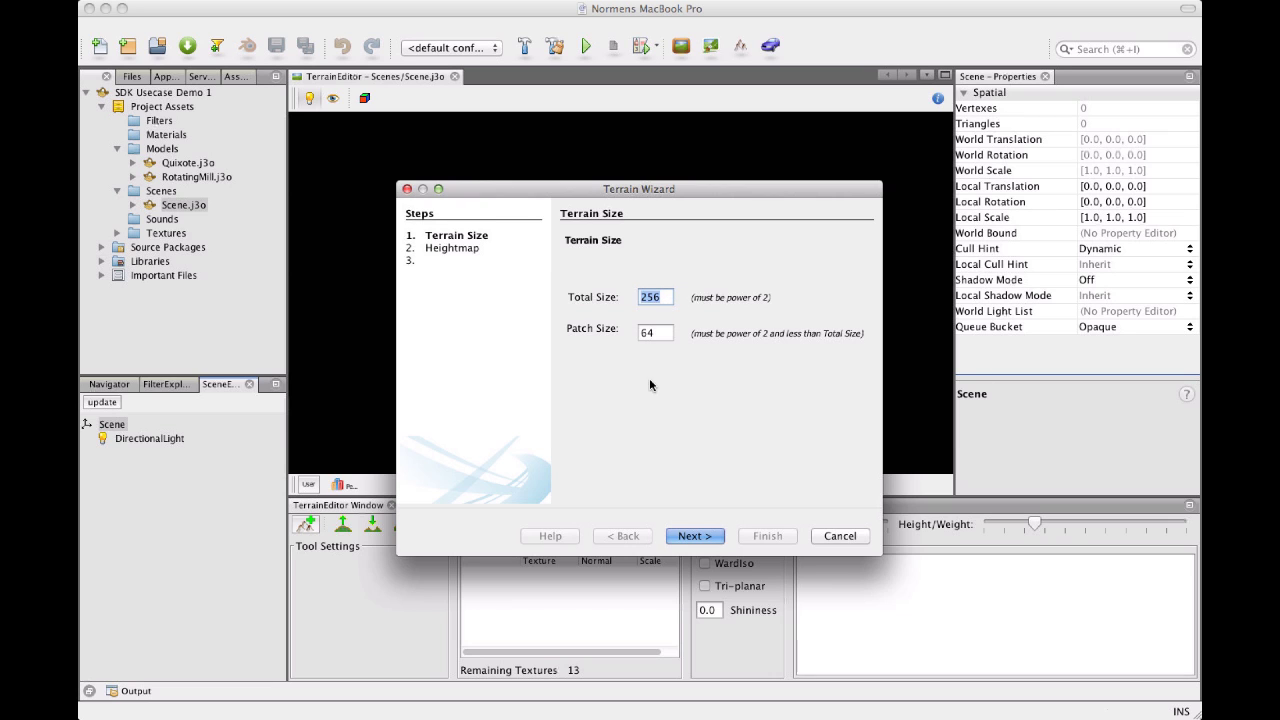
click(702, 538)
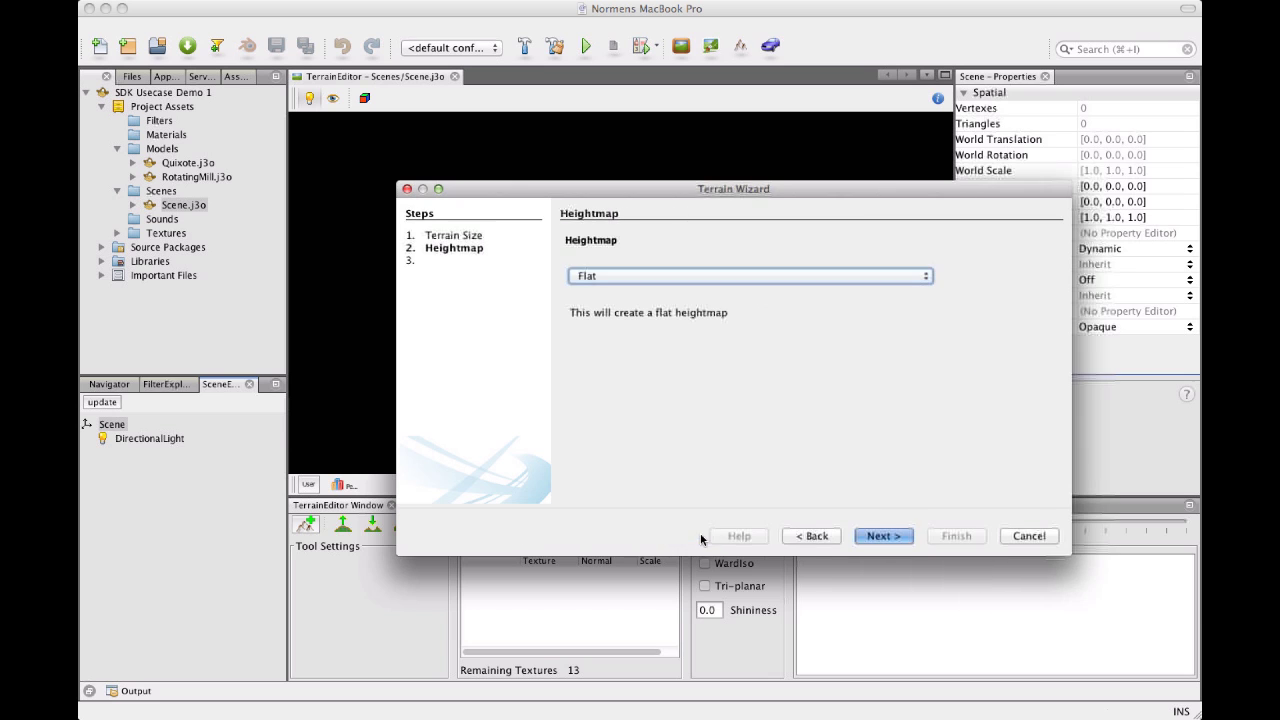
click(884, 537)
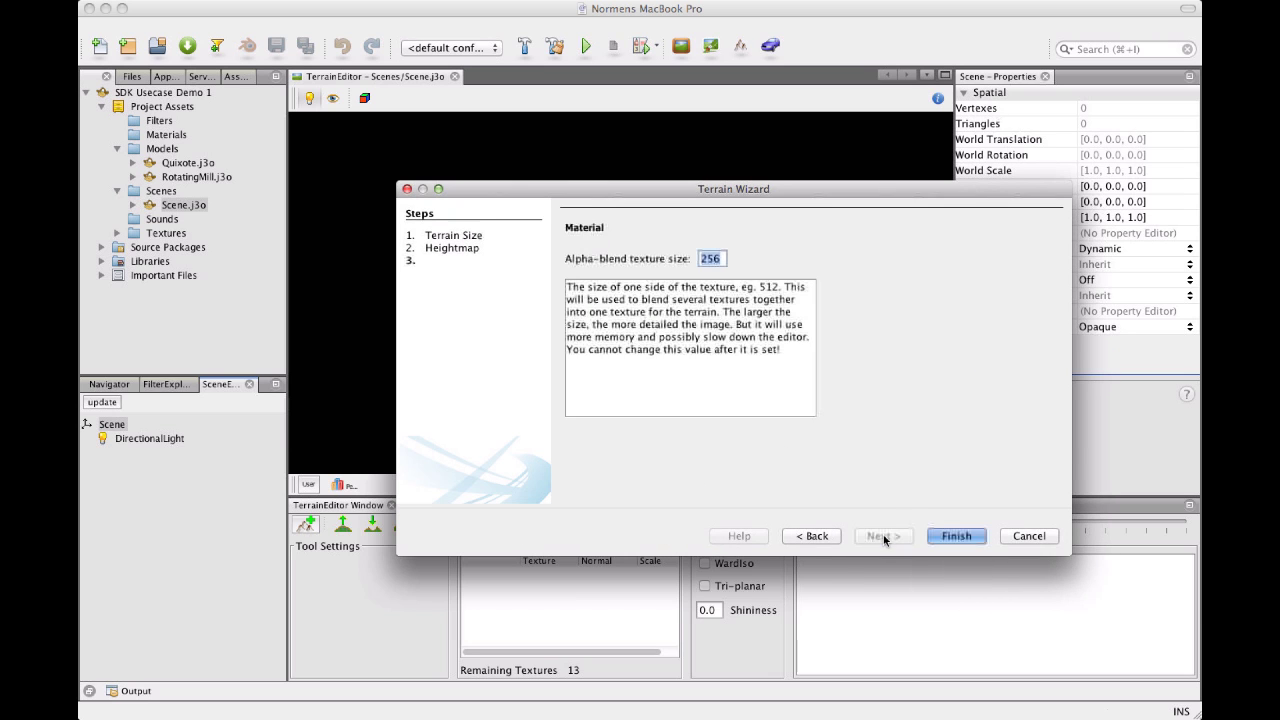
click(957, 536)
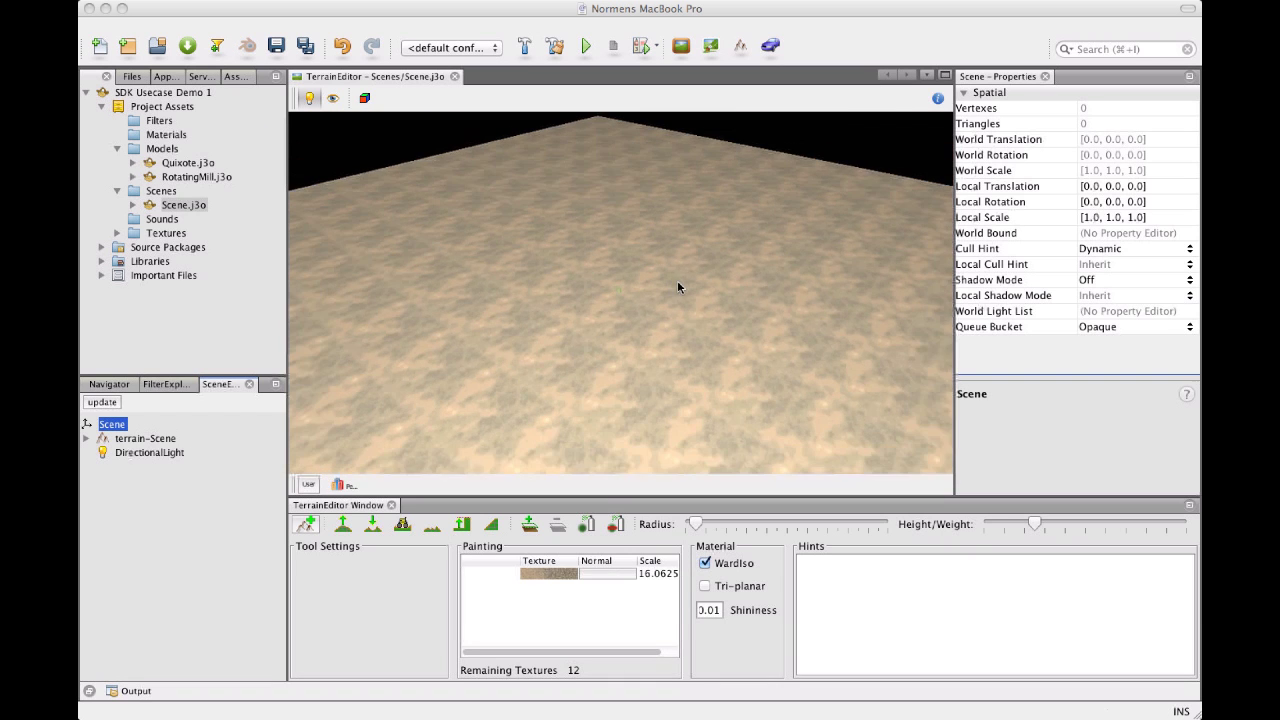
Step: Lower the camera close to the ground and inspect the dirt.jpg texture in Textures
scroll(677, 288, up, 3)
drag(574, 334, 537, 338)
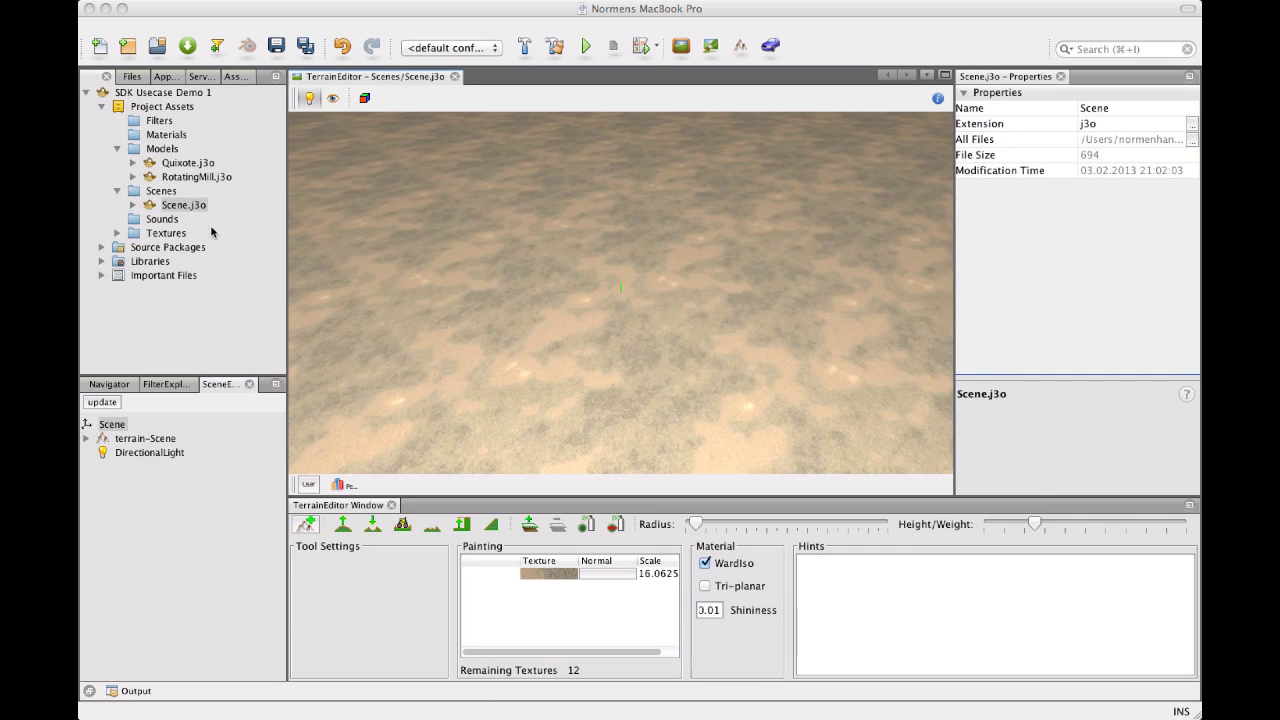
click(118, 233)
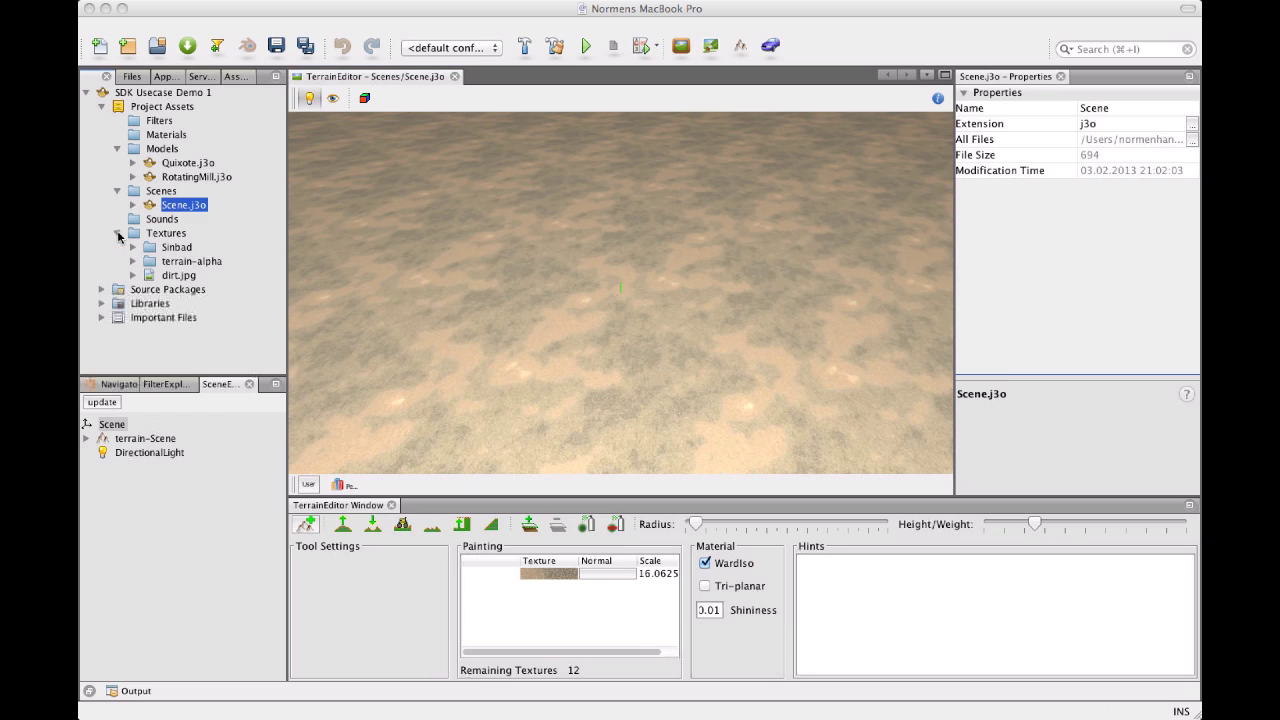
click(169, 277)
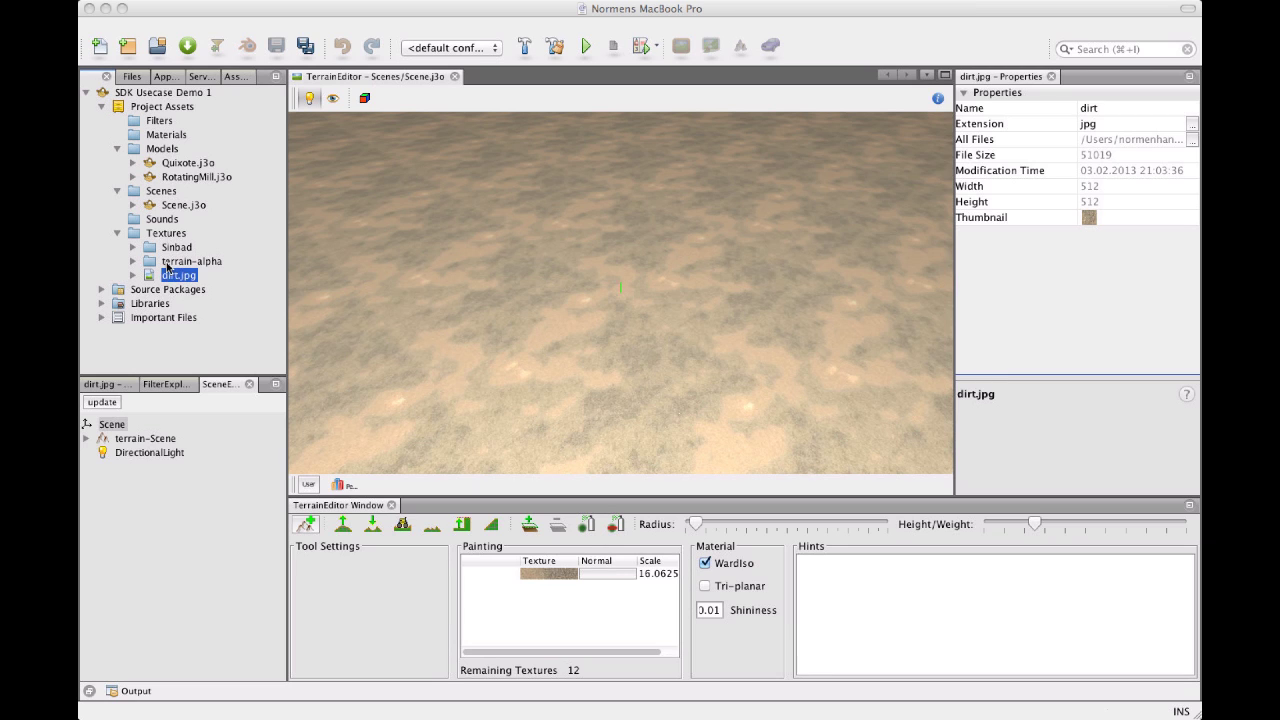
click(118, 233)
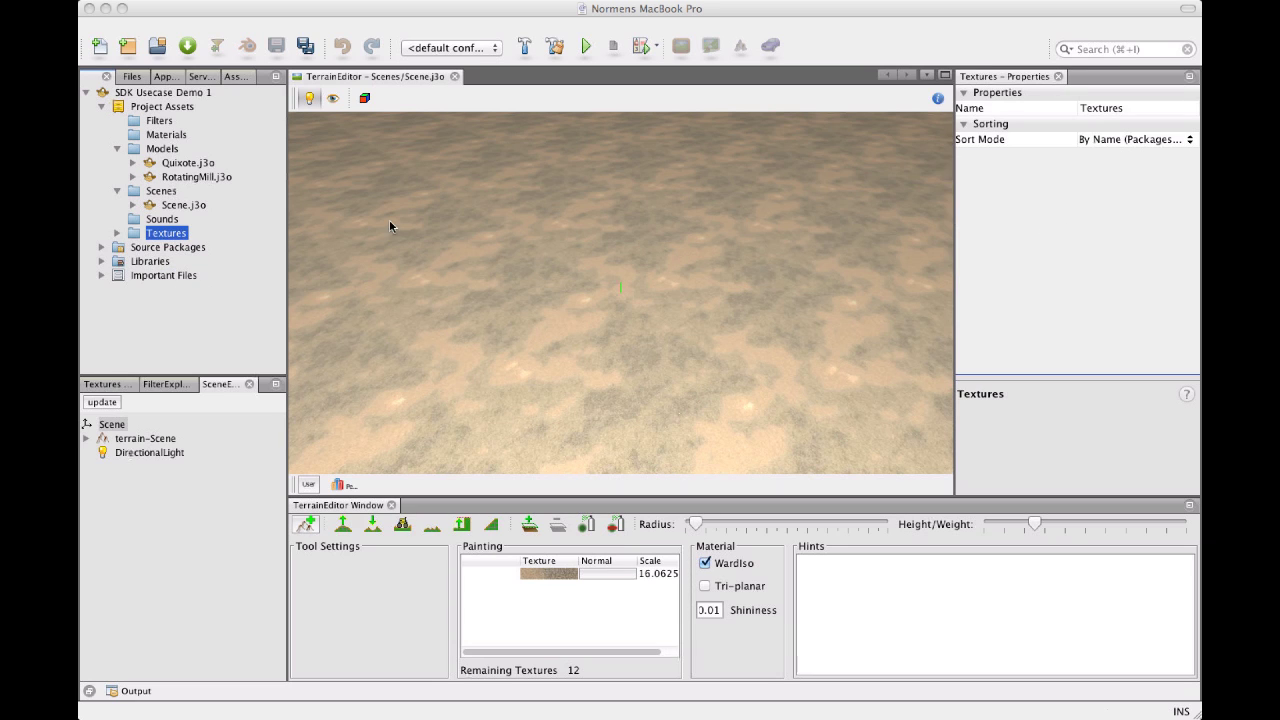
Step: Save all project changes and switch to the Raise Terrain sculpting tool
click(306, 46)
click(385, 78)
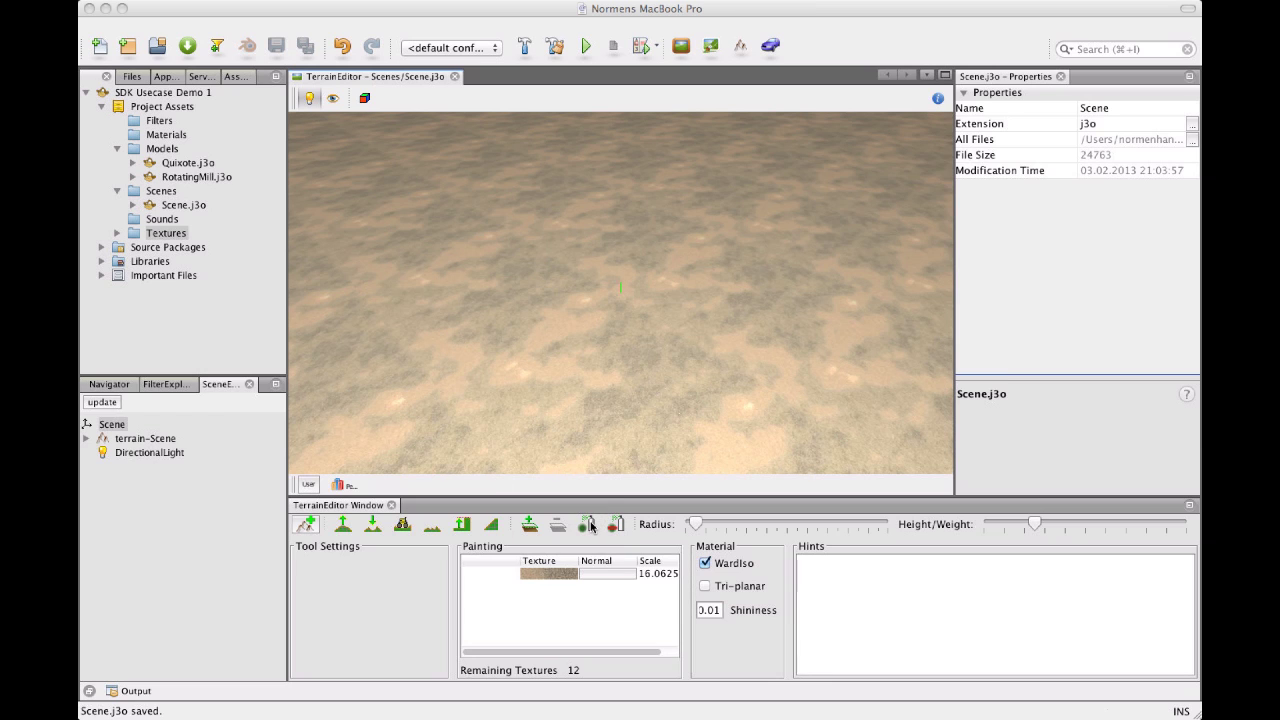
click(342, 526)
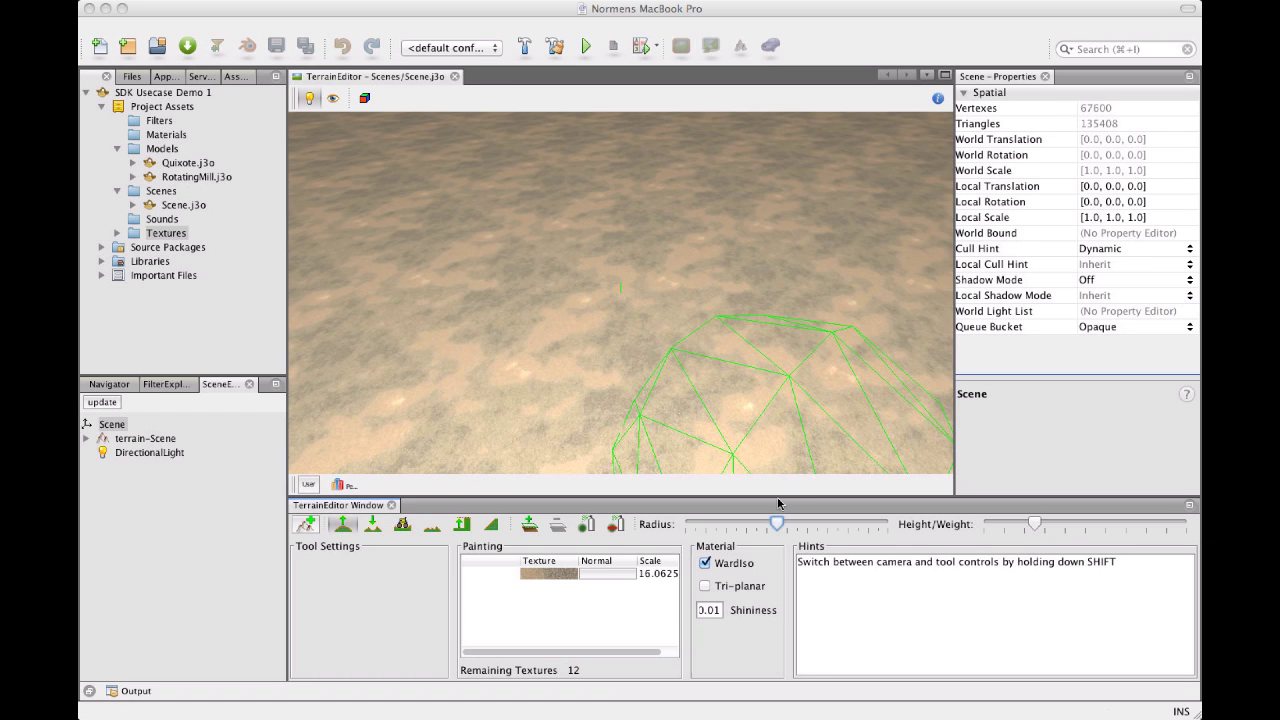
Step: Resize the brush radius, raise a hill and an upper-left ridge, then save Scene.j3o
drag(777, 522, 714, 528)
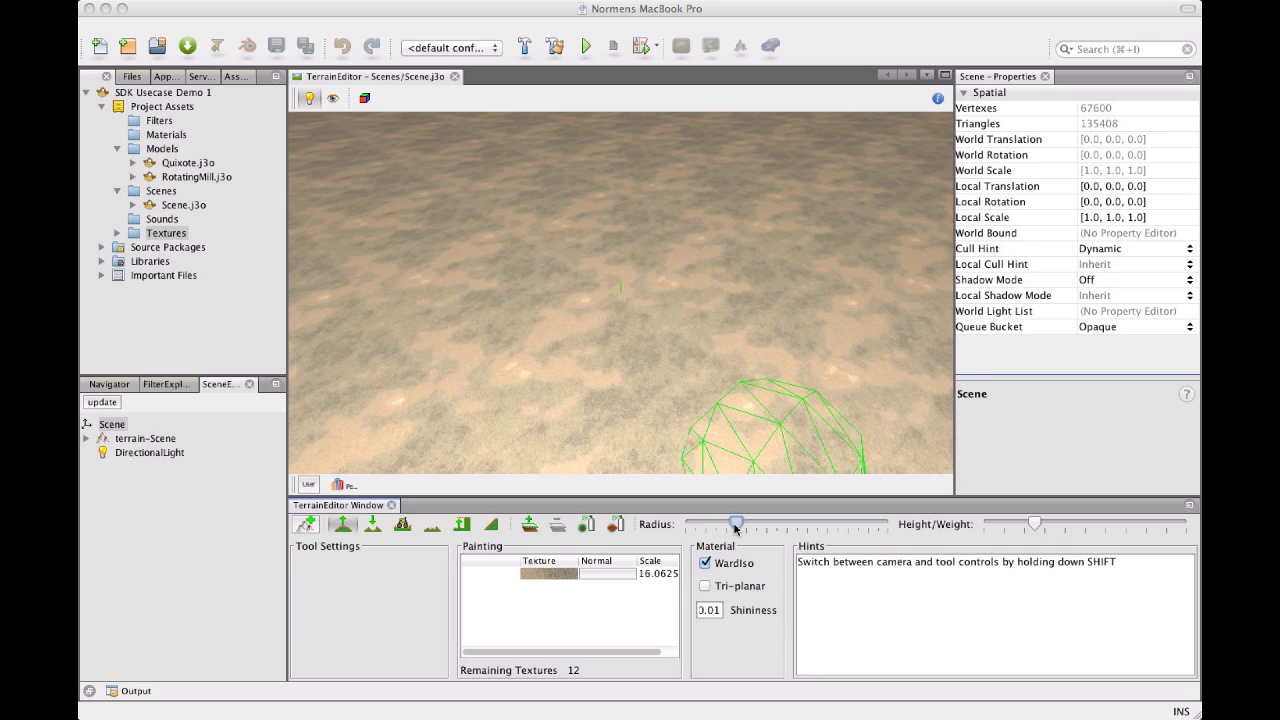
mouse_move(735, 528)
mouse_down()
mouse_move(765, 524)
mouse_move(746, 524)
mouse_up()
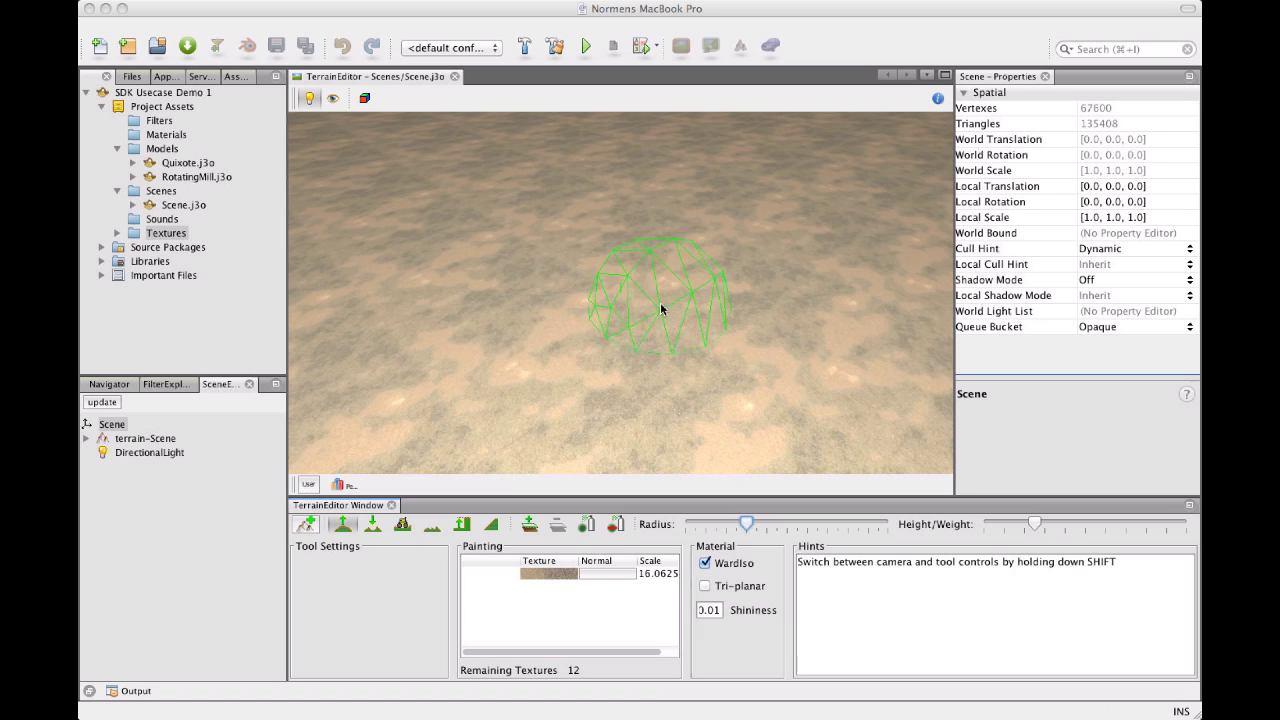
click(796, 299)
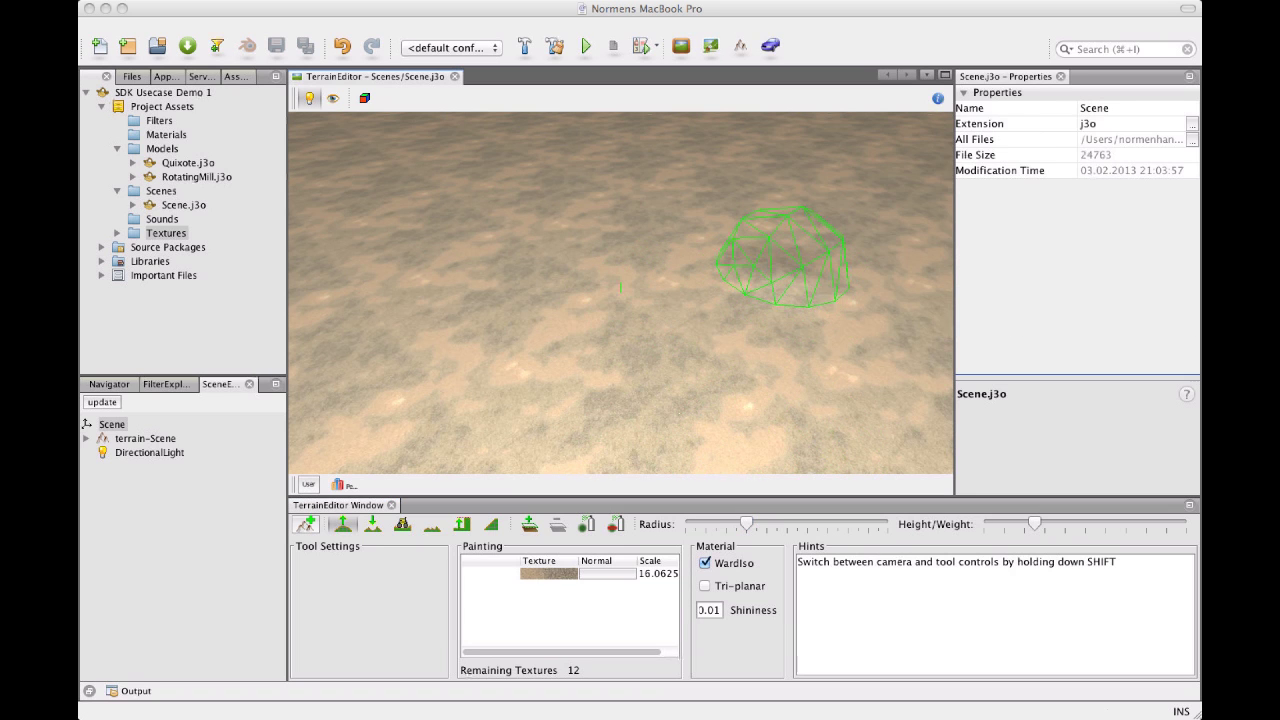
mouse_move(818, 299)
mouse_down()
mouse_move(744, 243)
mouse_move(695, 244)
mouse_move(741, 247)
mouse_move(691, 232)
mouse_move(527, 233)
mouse_move(500, 252)
mouse_move(467, 246)
mouse_move(415, 362)
mouse_move(458, 418)
mouse_move(554, 450)
mouse_move(697, 440)
mouse_move(712, 405)
mouse_move(819, 378)
mouse_move(865, 295)
mouse_up()
mouse_move(435, 212)
mouse_down()
mouse_move(371, 158)
mouse_move(460, 241)
mouse_move(392, 174)
mouse_move(468, 236)
mouse_move(503, 233)
mouse_move(584, 178)
mouse_up()
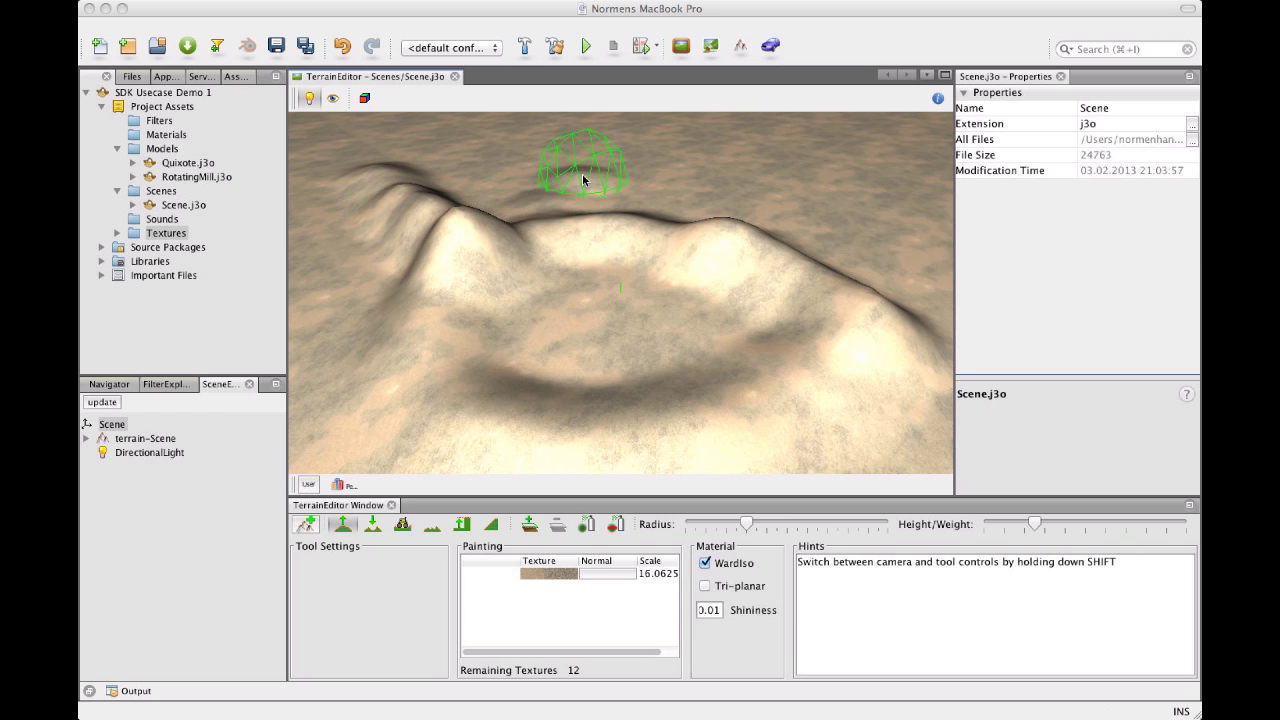
click(279, 47)
Step: Switch off the camera light, add an AmbientLight to the root Scene node, and save
click(310, 98)
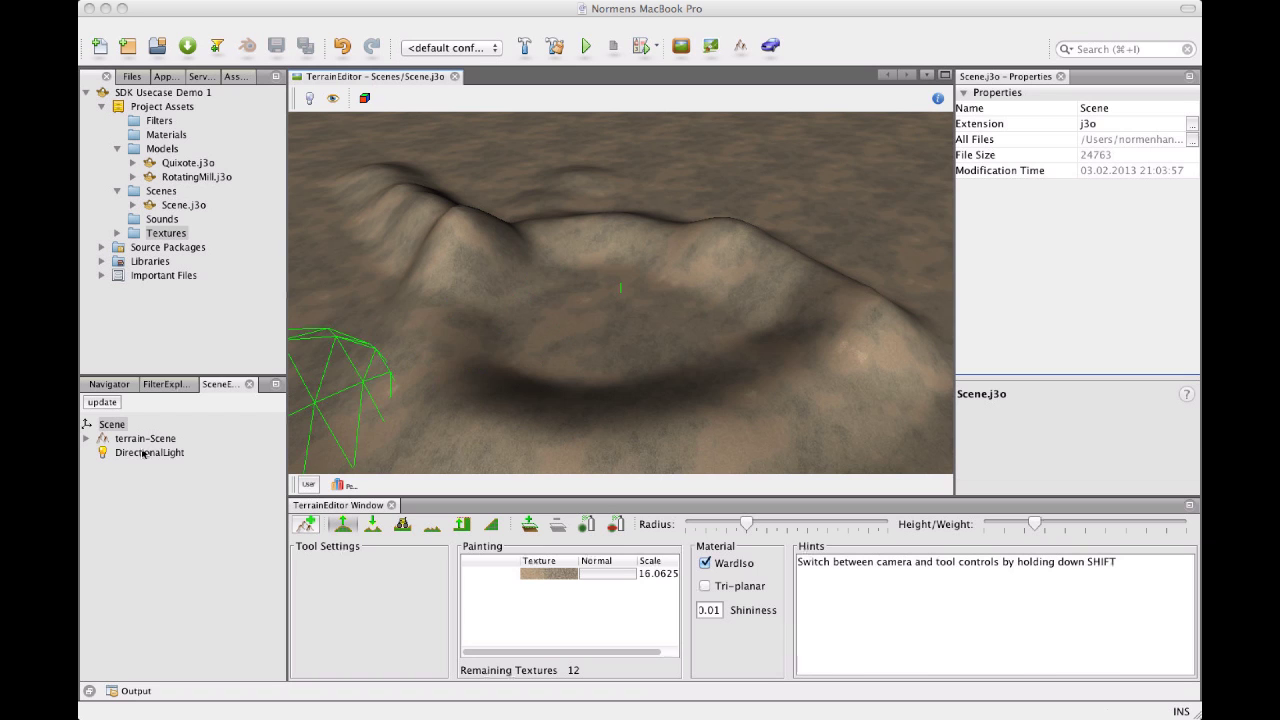
click(128, 440)
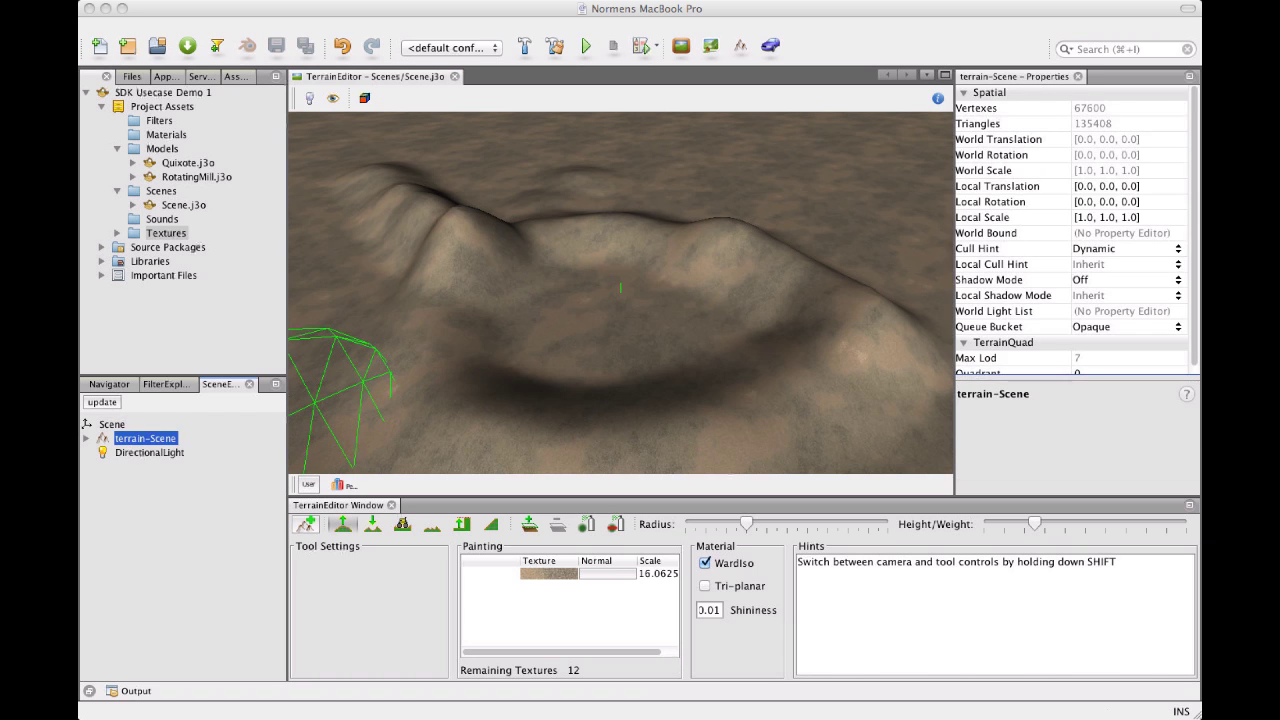
key(Down)
click(115, 425)
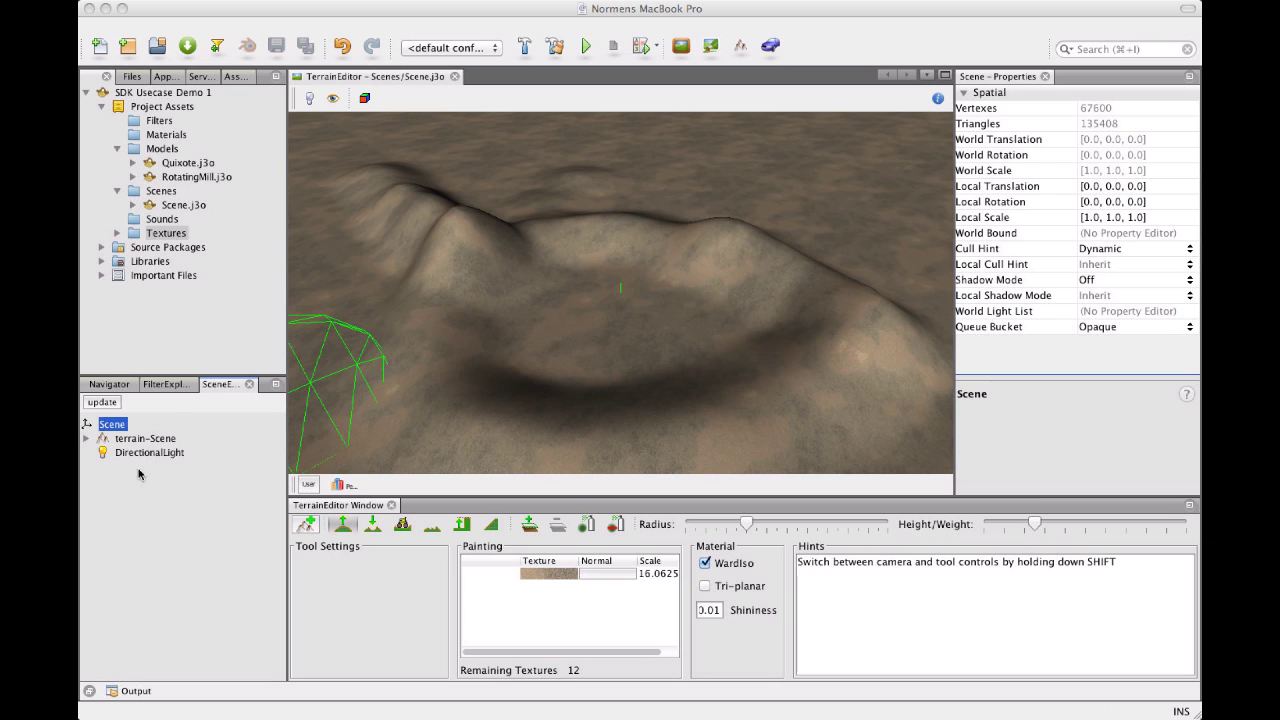
right_click(112, 427)
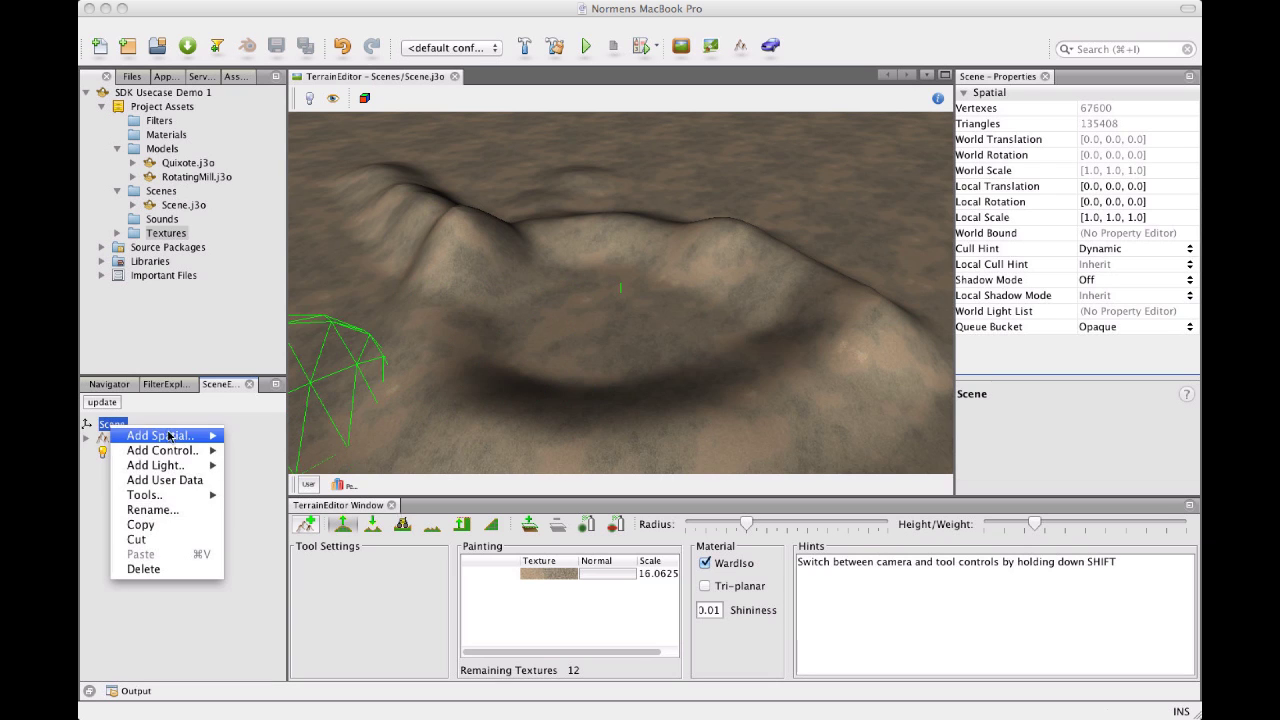
mouse_move(187, 466)
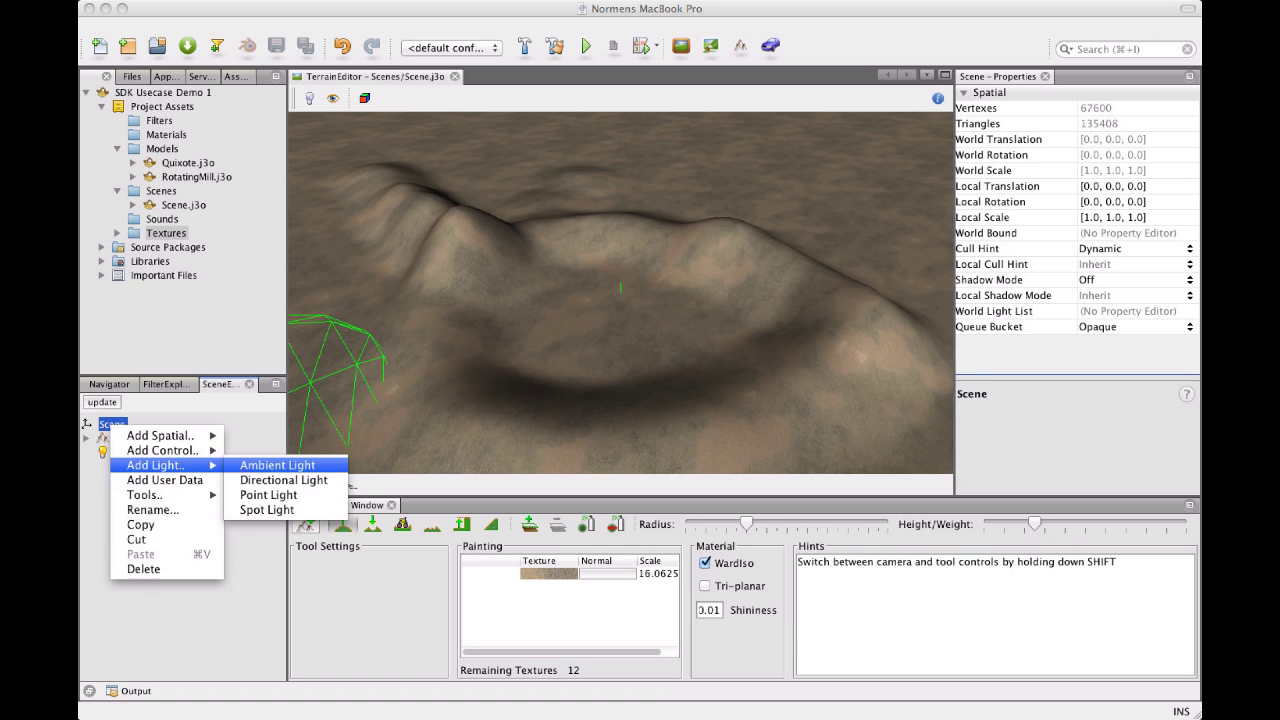
click(248, 466)
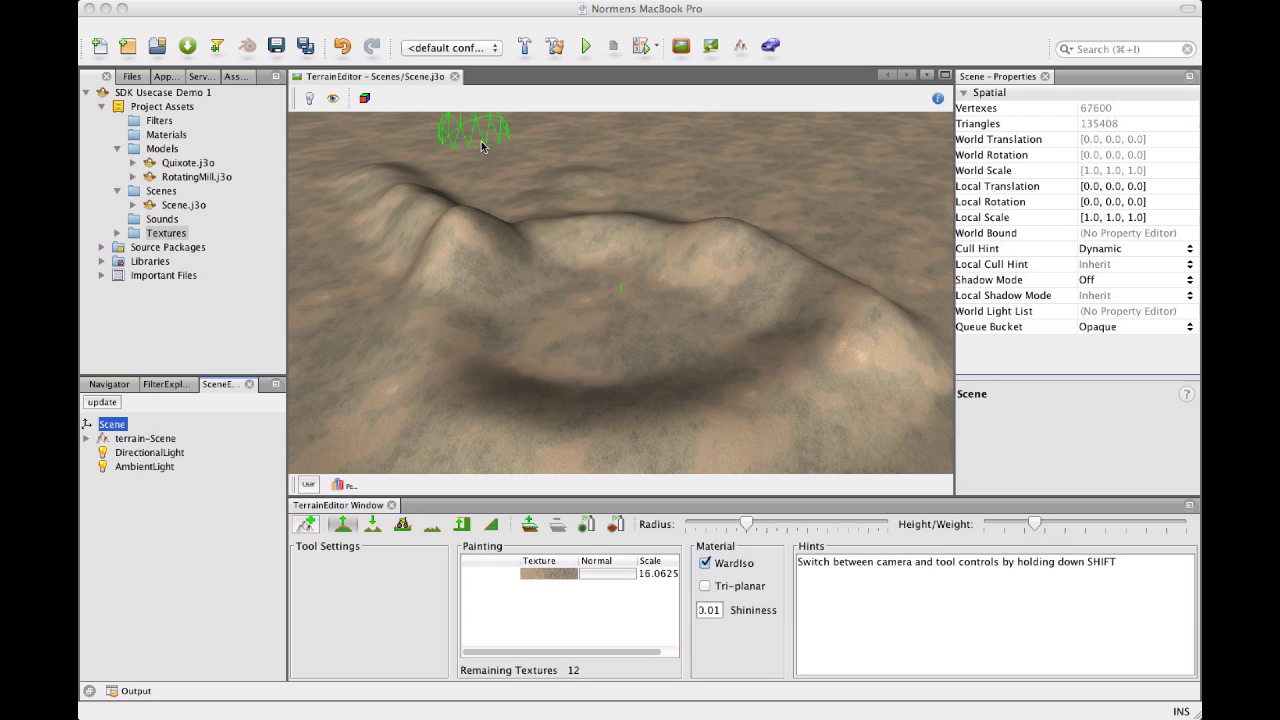
click(279, 48)
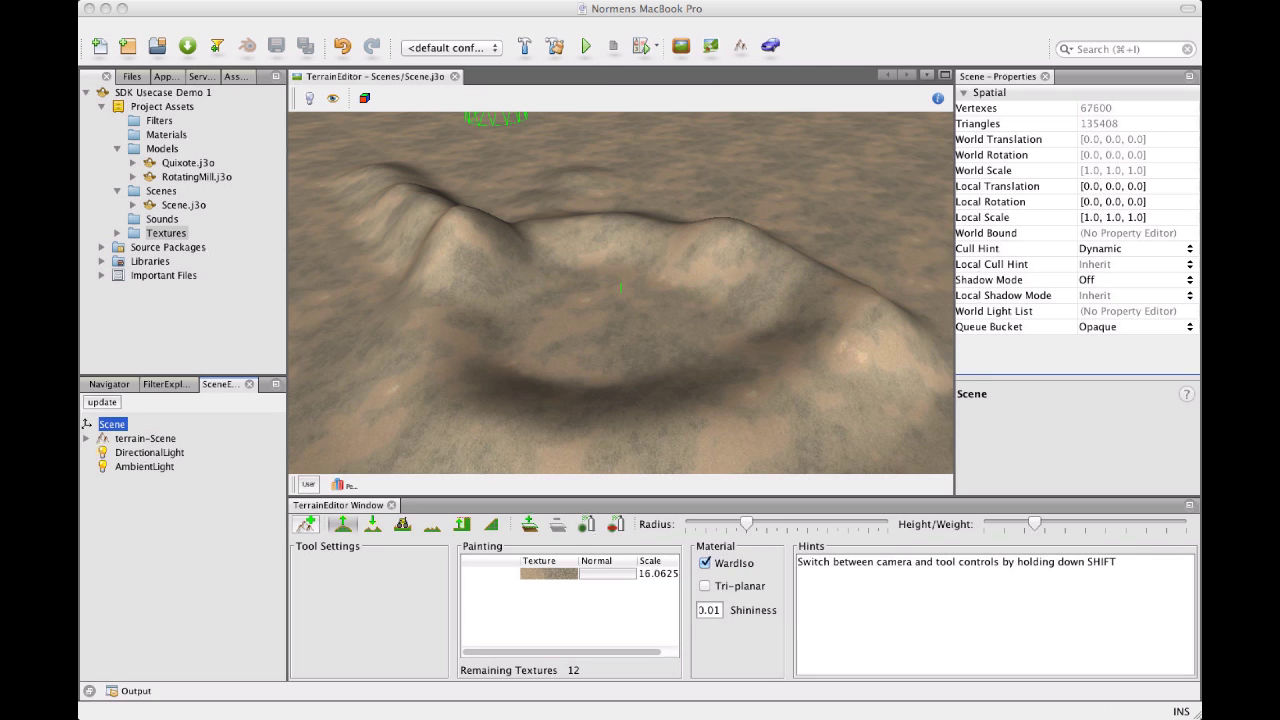
Step: Open Scene.j3o in the SceneComposer, show the Scene node's spatial properties, and orbit over the crater
click(710, 46)
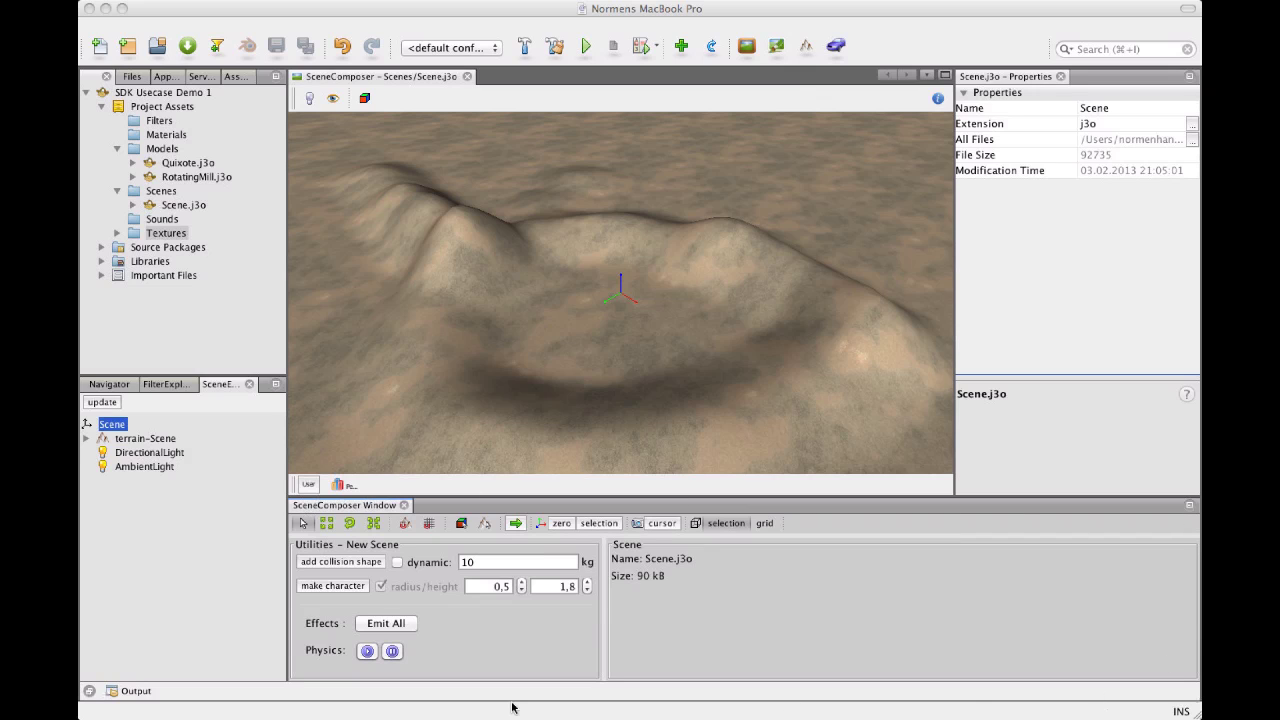
click(321, 512)
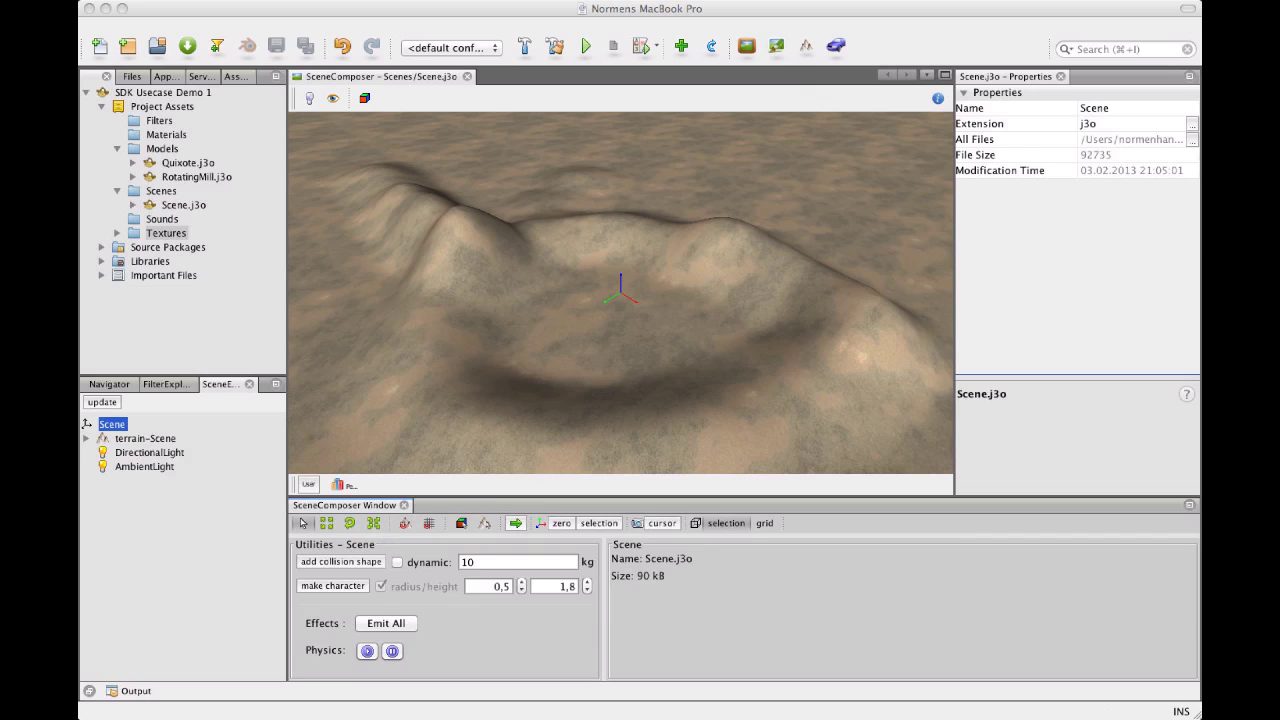
click(605, 342)
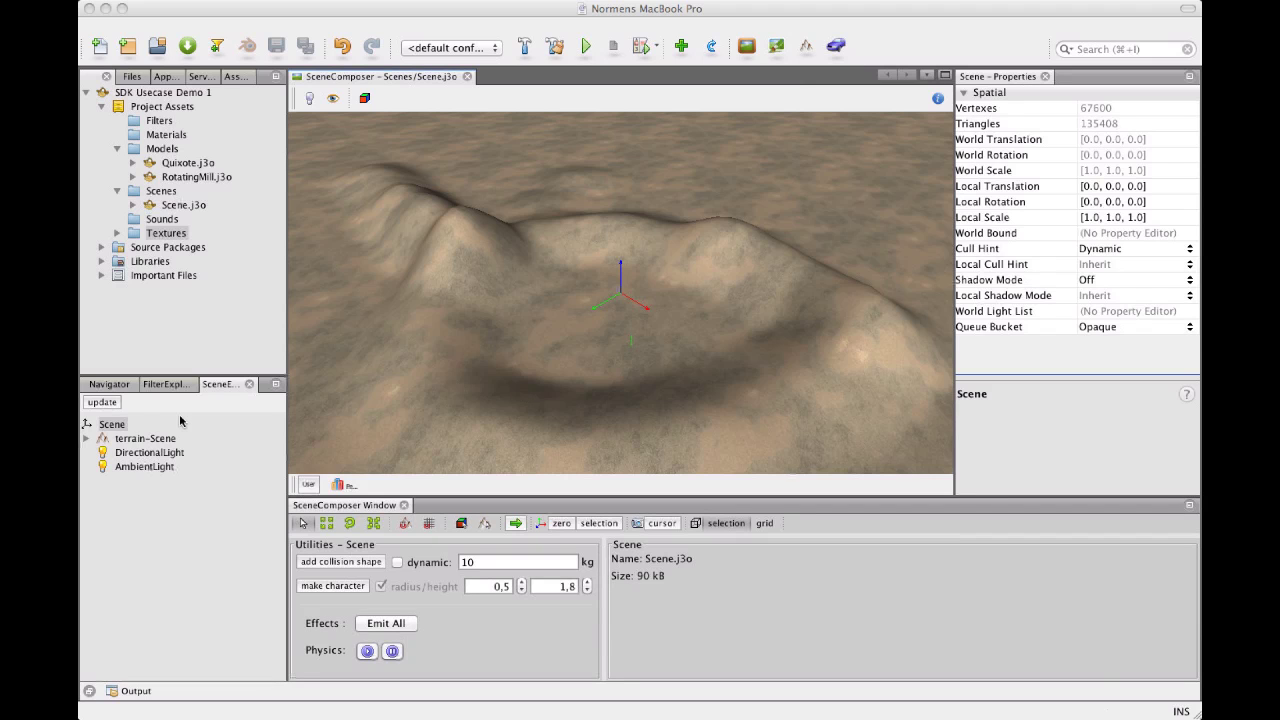
mouse_move(487, 366)
mouse_down()
mouse_move(754, 273)
mouse_move(634, 274)
mouse_move(539, 334)
mouse_move(466, 356)
mouse_up()
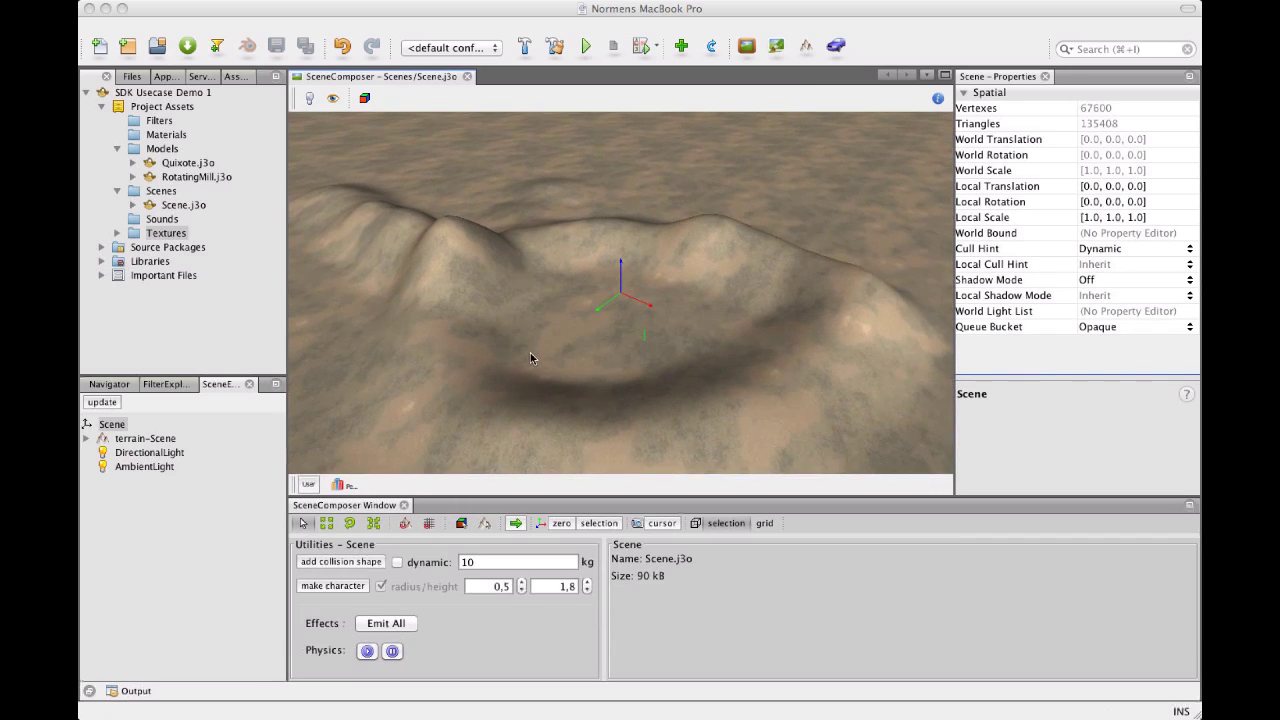
mouse_move(365, 352)
mouse_down()
mouse_move(370, 395)
mouse_move(421, 372)
mouse_move(369, 374)
mouse_up()
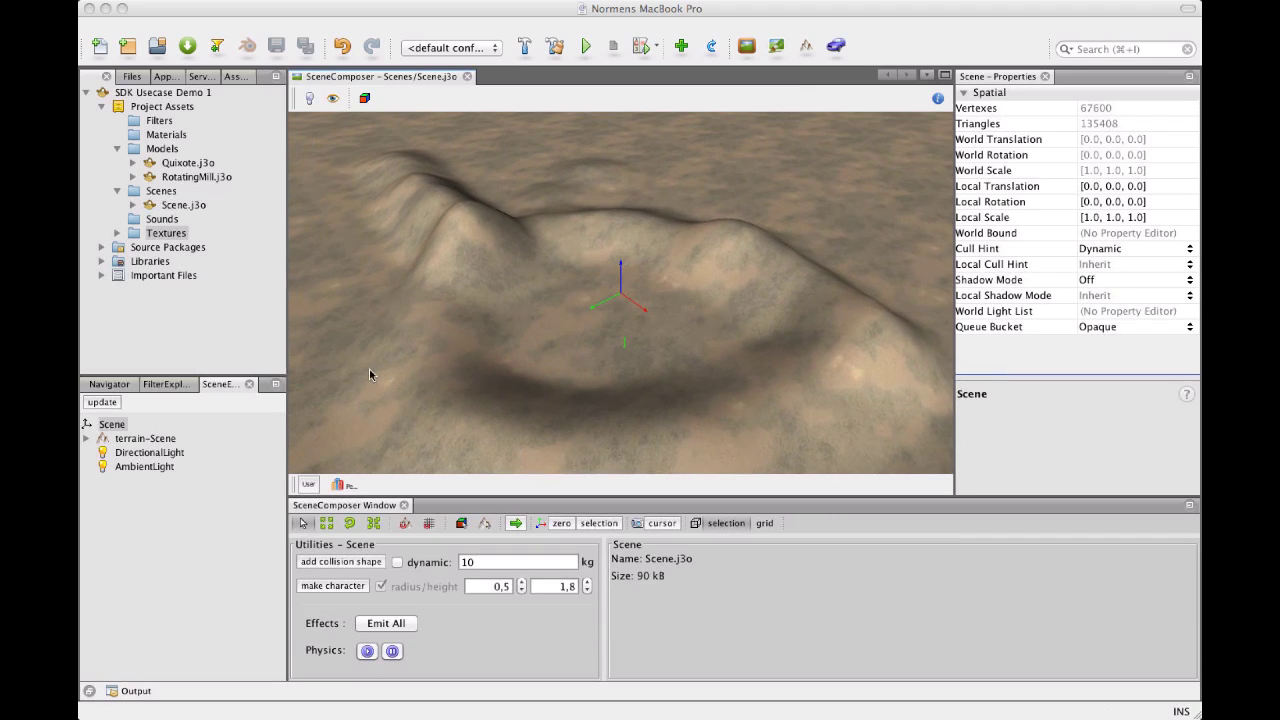
Step: Link the first RotatingMill.j3o windmill into the scene and orbit to show the horizon
right_click(174, 180)
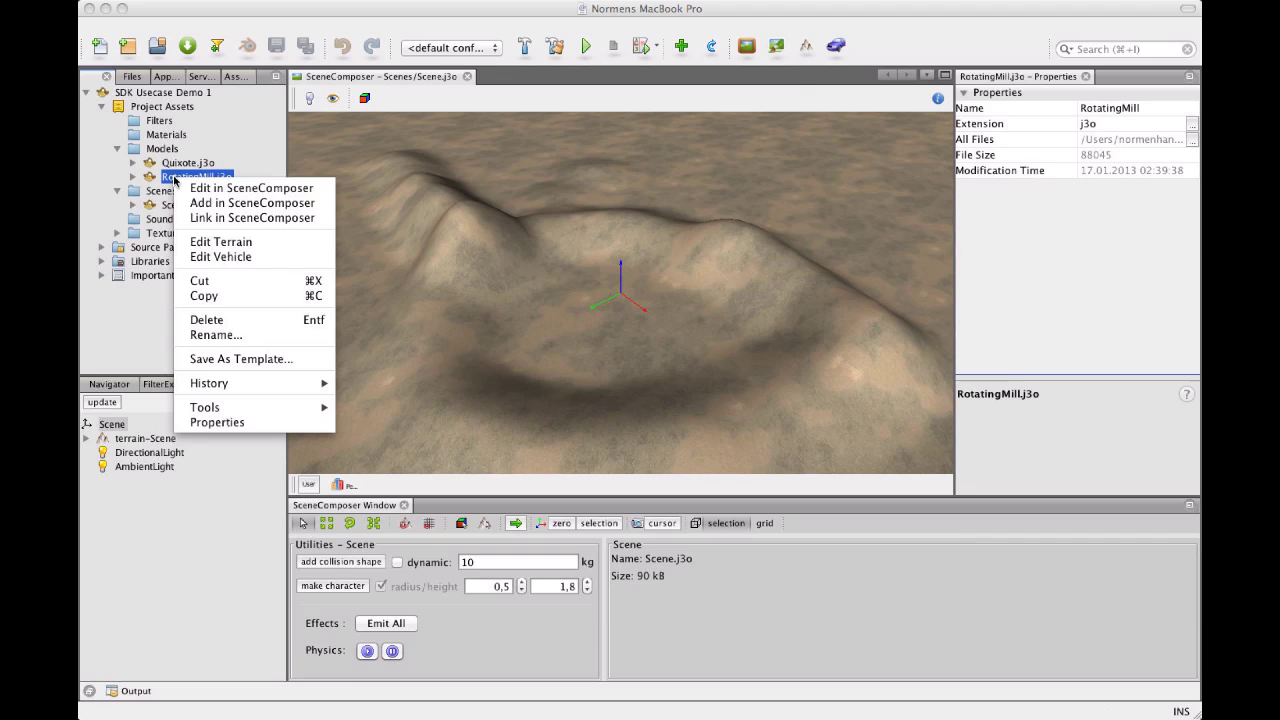
click(230, 219)
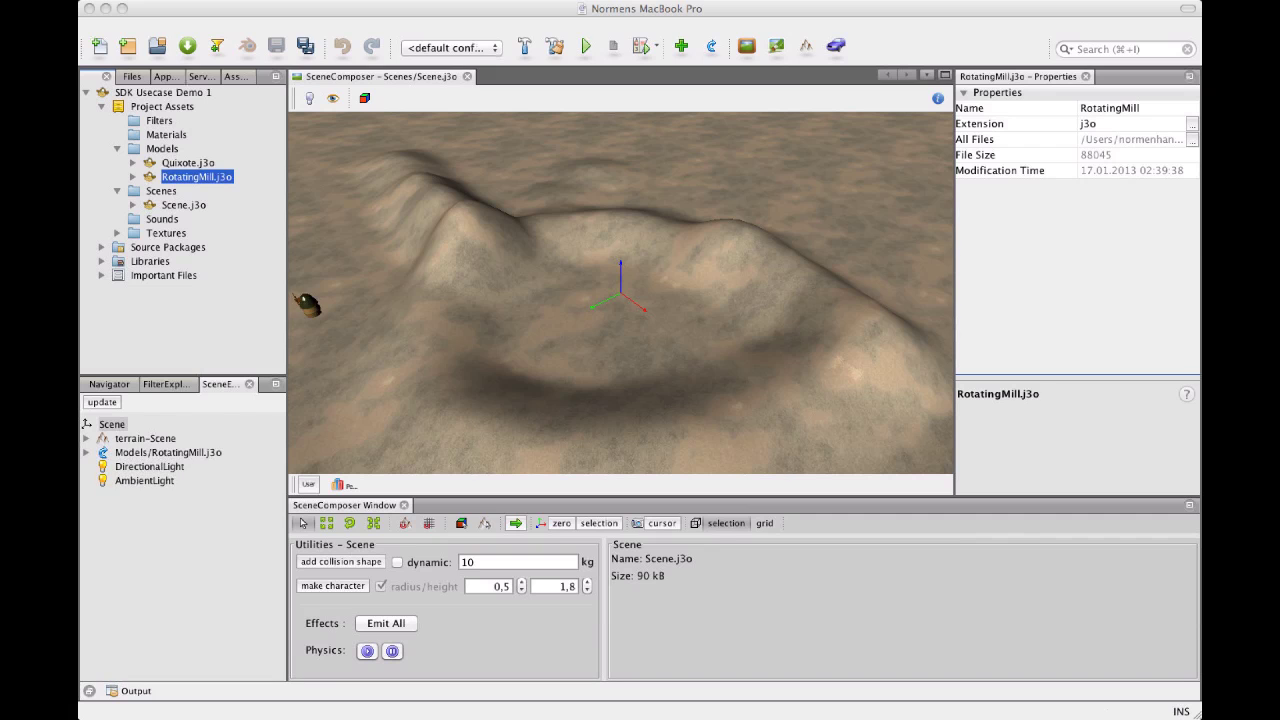
drag(540, 380, 482, 330)
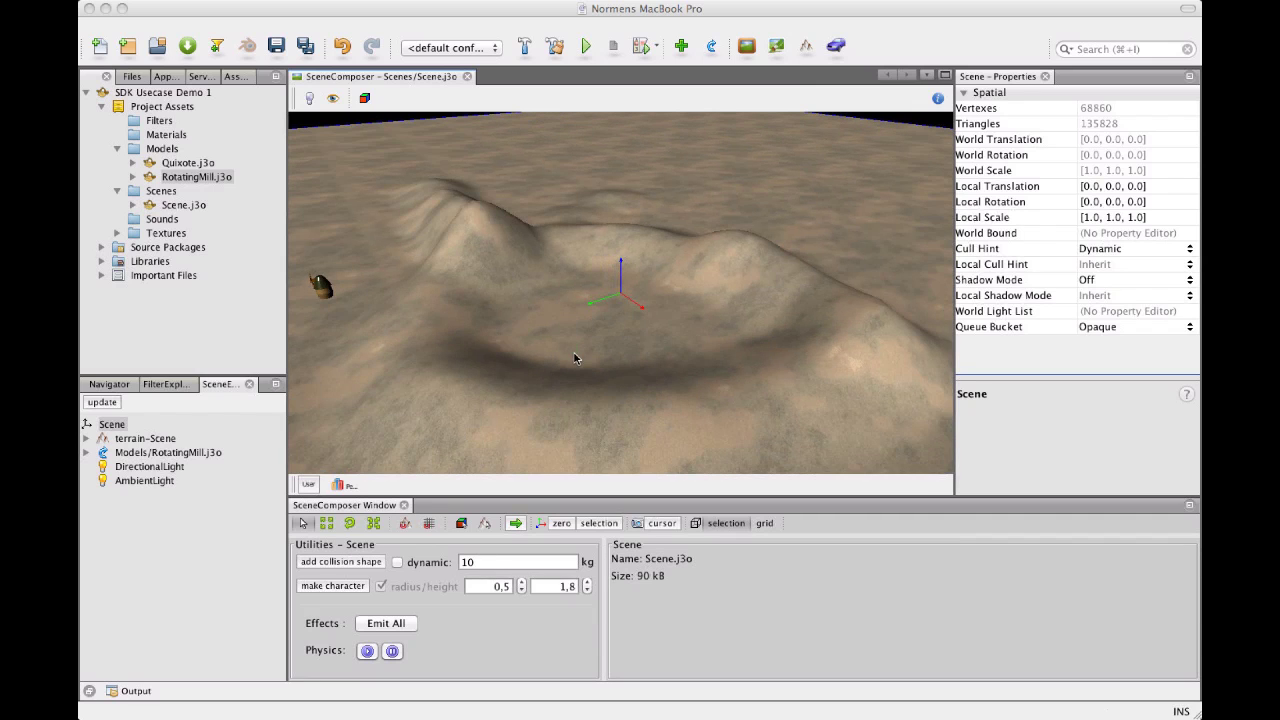
Step: Compare the properties of the Scene root, terrain-Scene and linked RotatingMill nodes
click(113, 425)
click(127, 439)
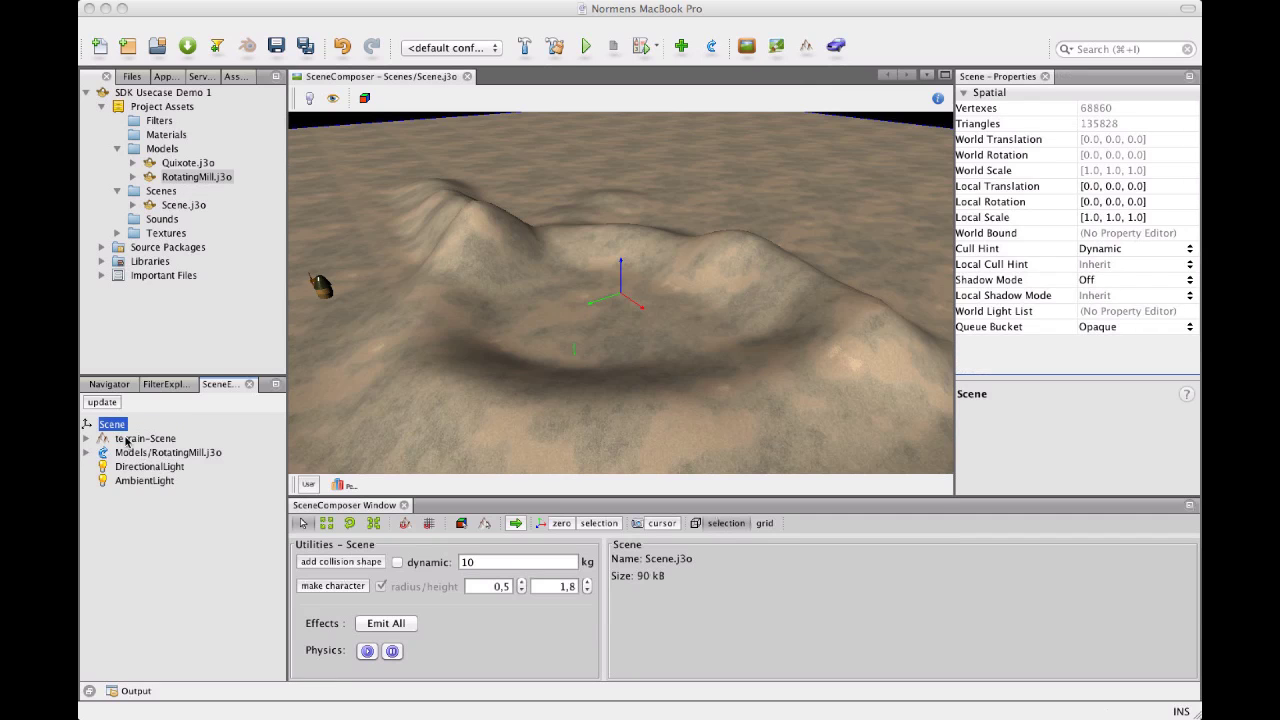
click(130, 453)
click(113, 425)
click(128, 441)
click(130, 453)
click(128, 439)
click(114, 427)
click(142, 452)
click(115, 427)
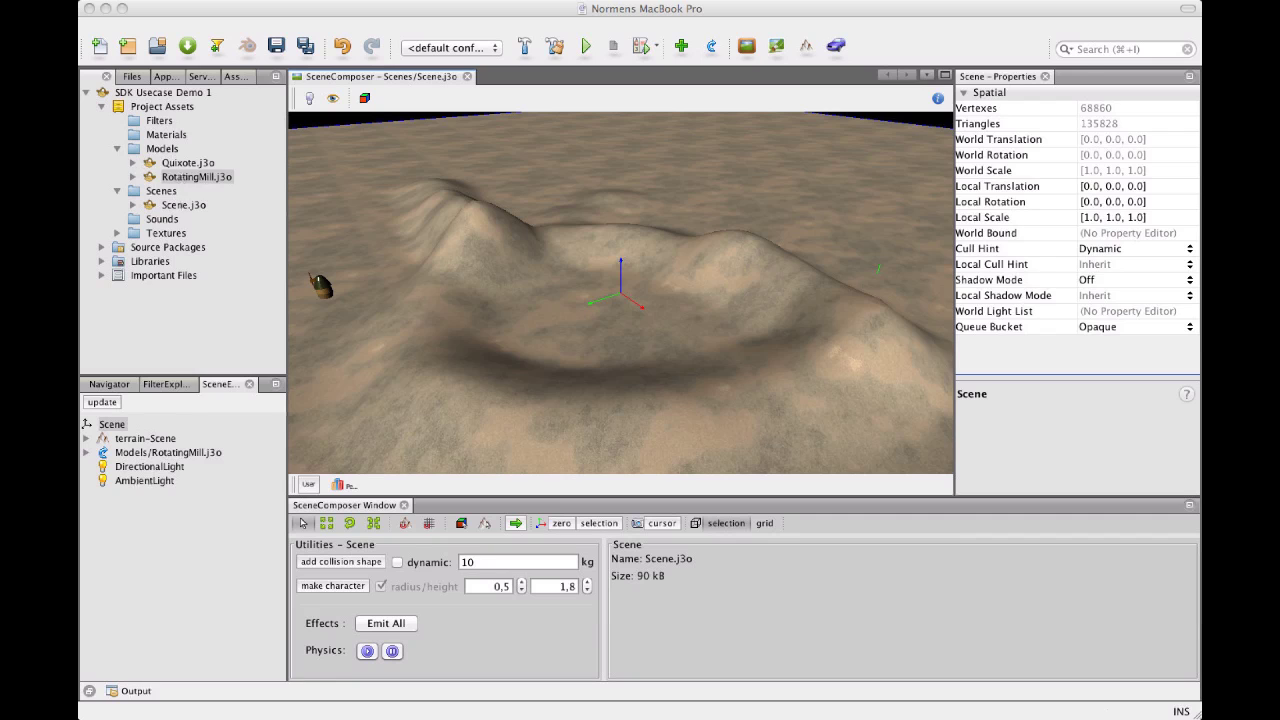
Step: Link four more RotatingMill.j3o windmills, save all, and orbit to view the placed mills
right_click(181, 178)
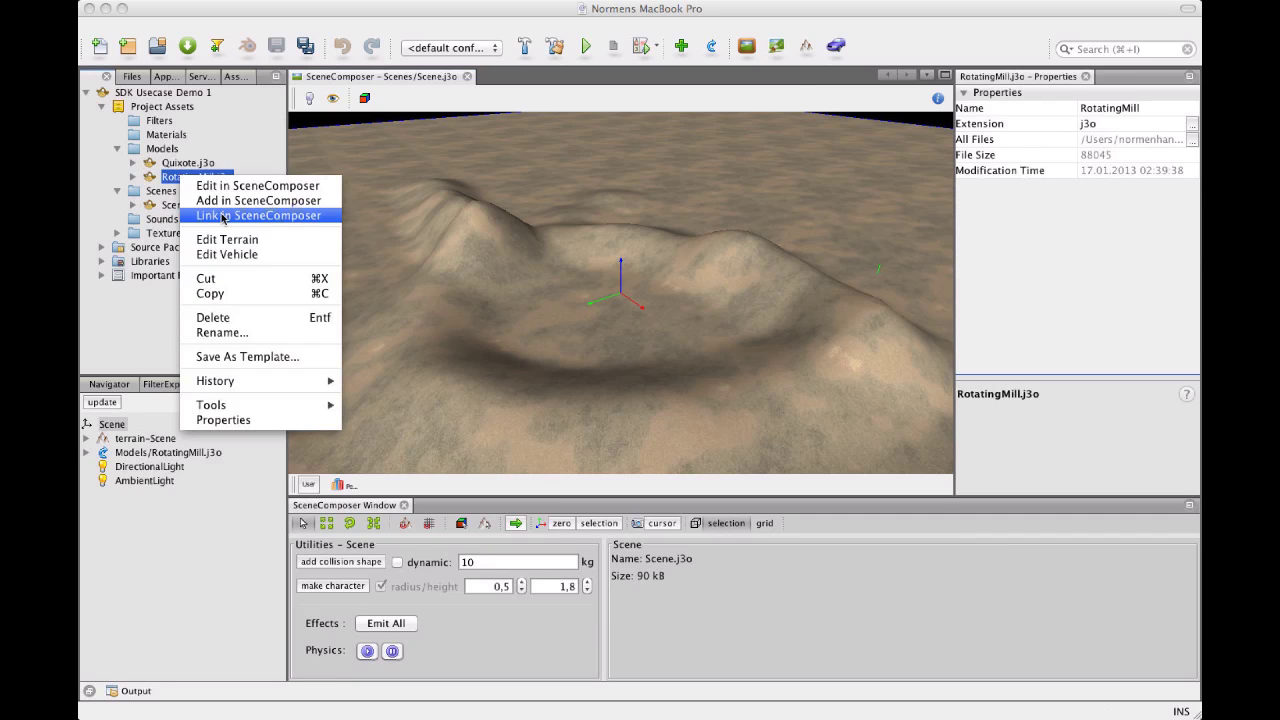
click(223, 216)
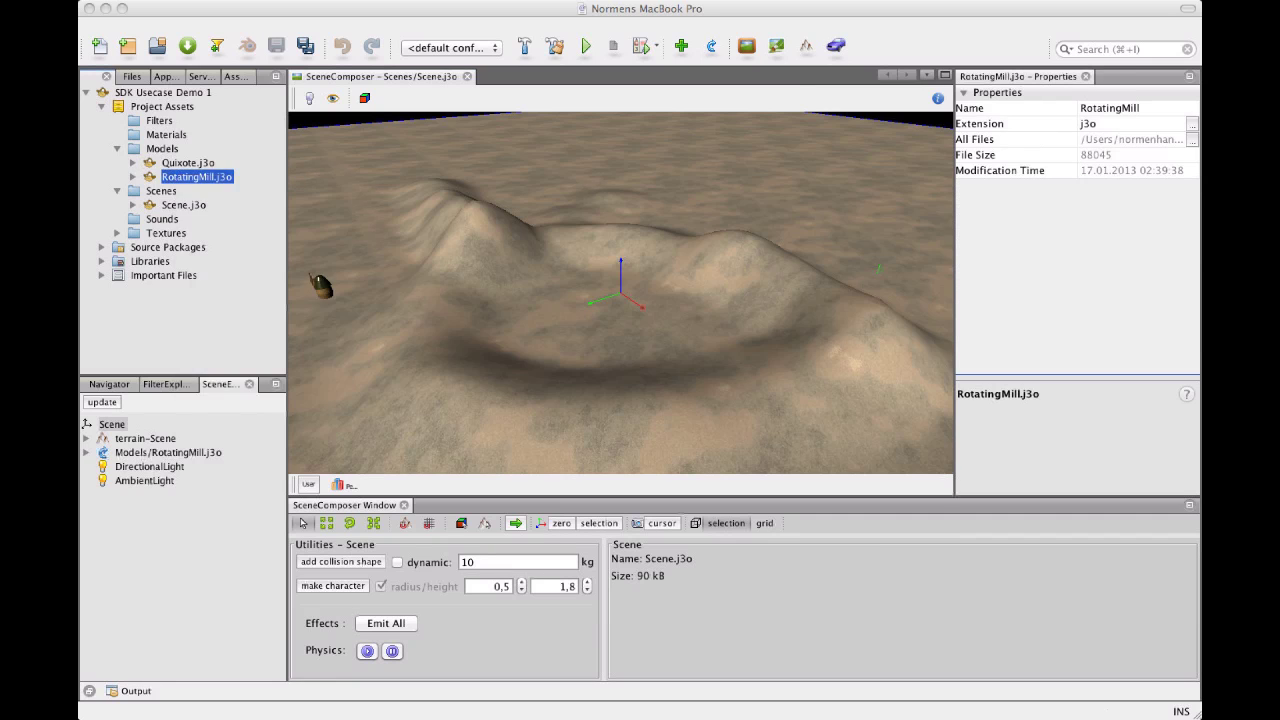
click(714, 216)
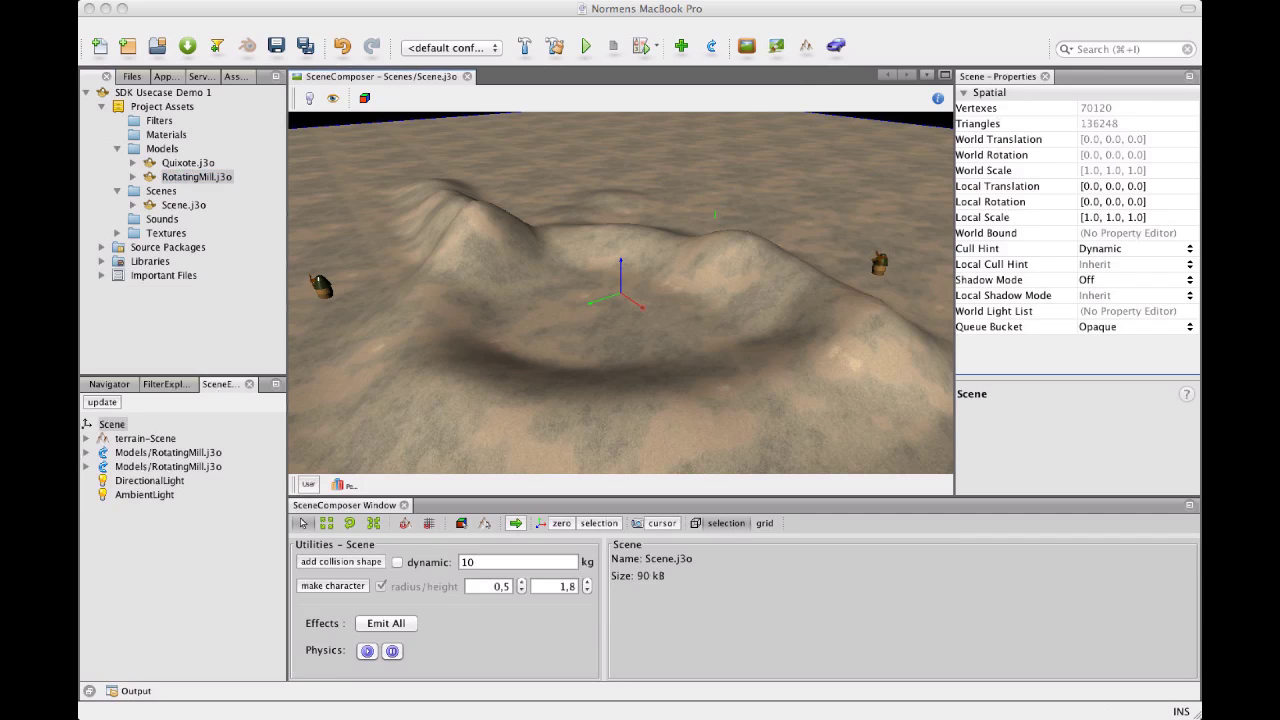
right_click(177, 178)
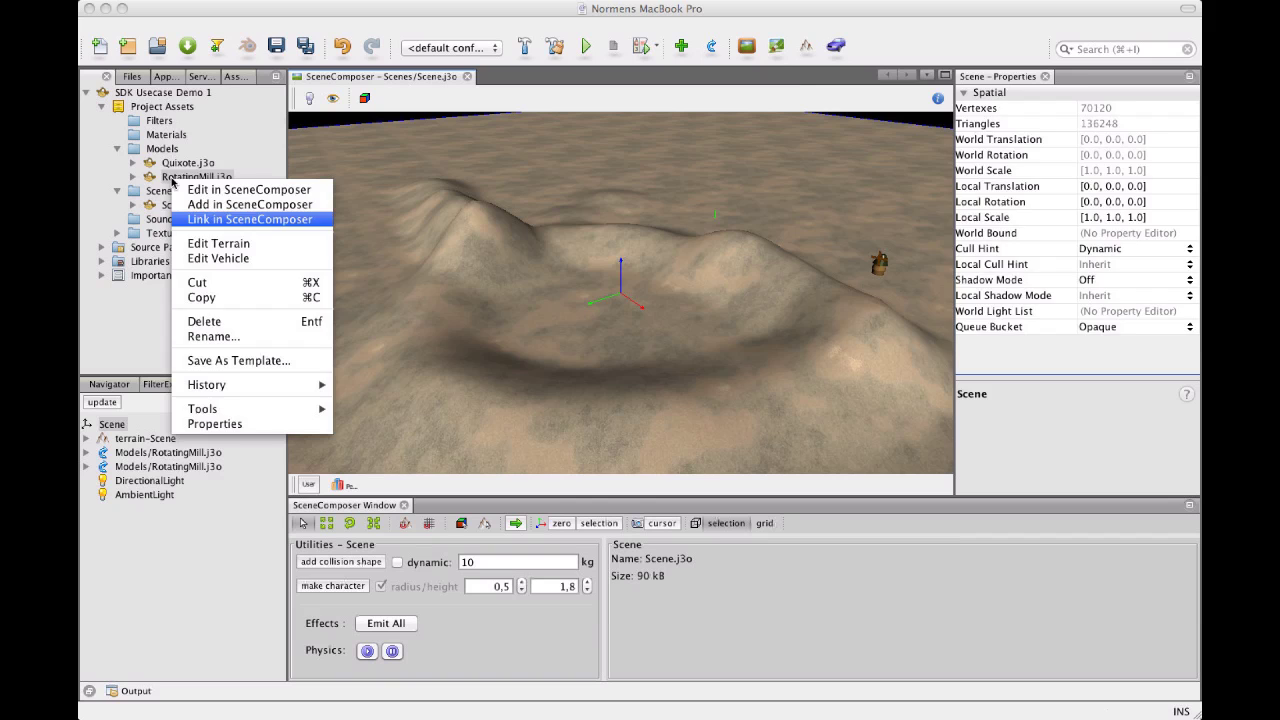
click(220, 219)
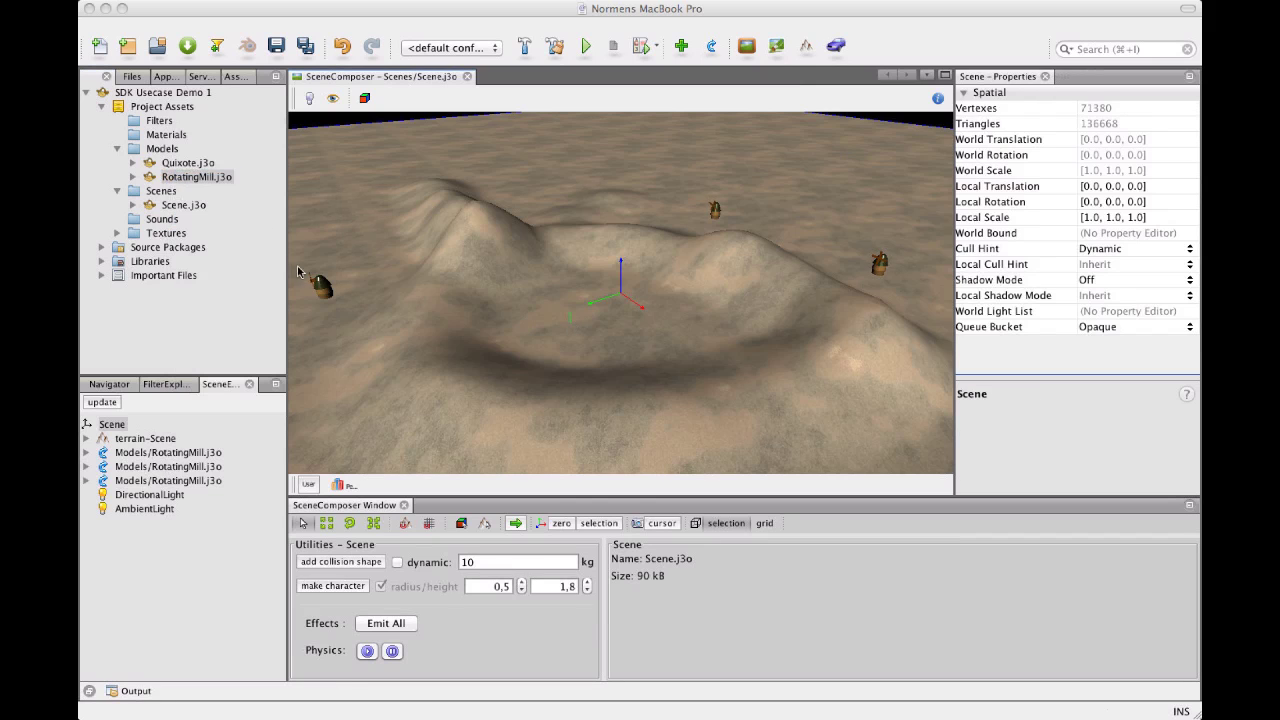
right_click(172, 176)
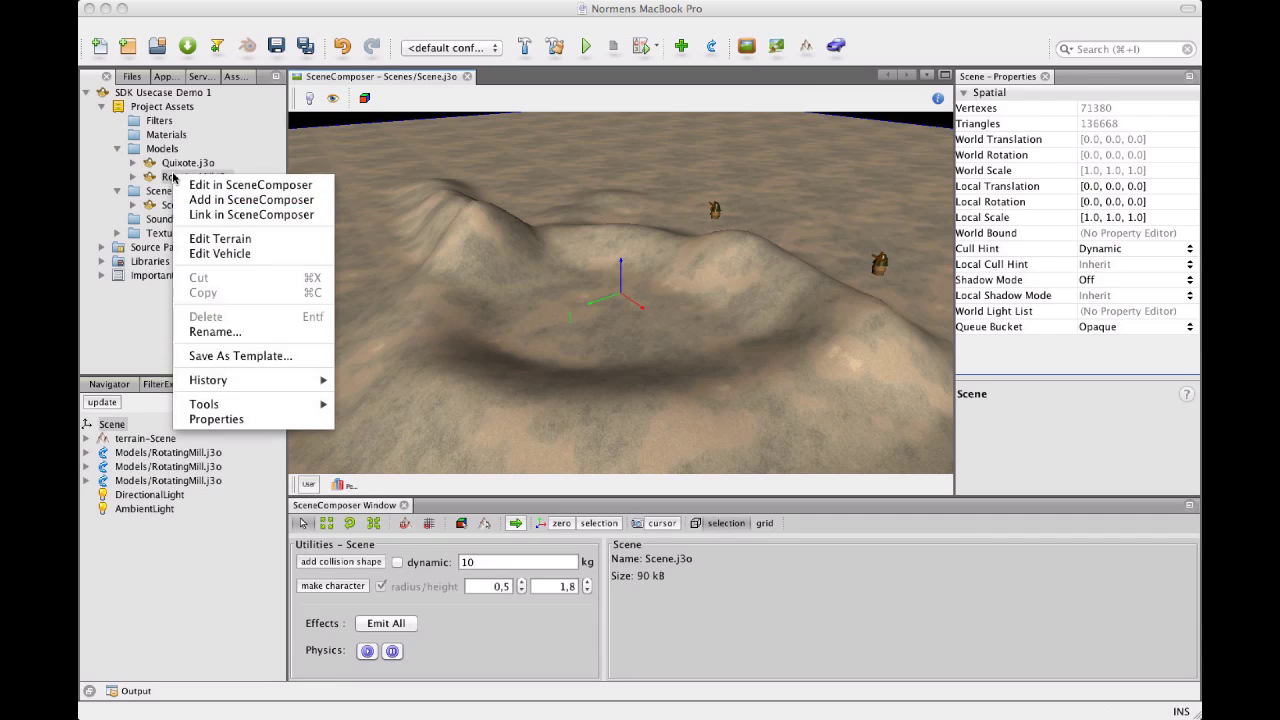
click(213, 215)
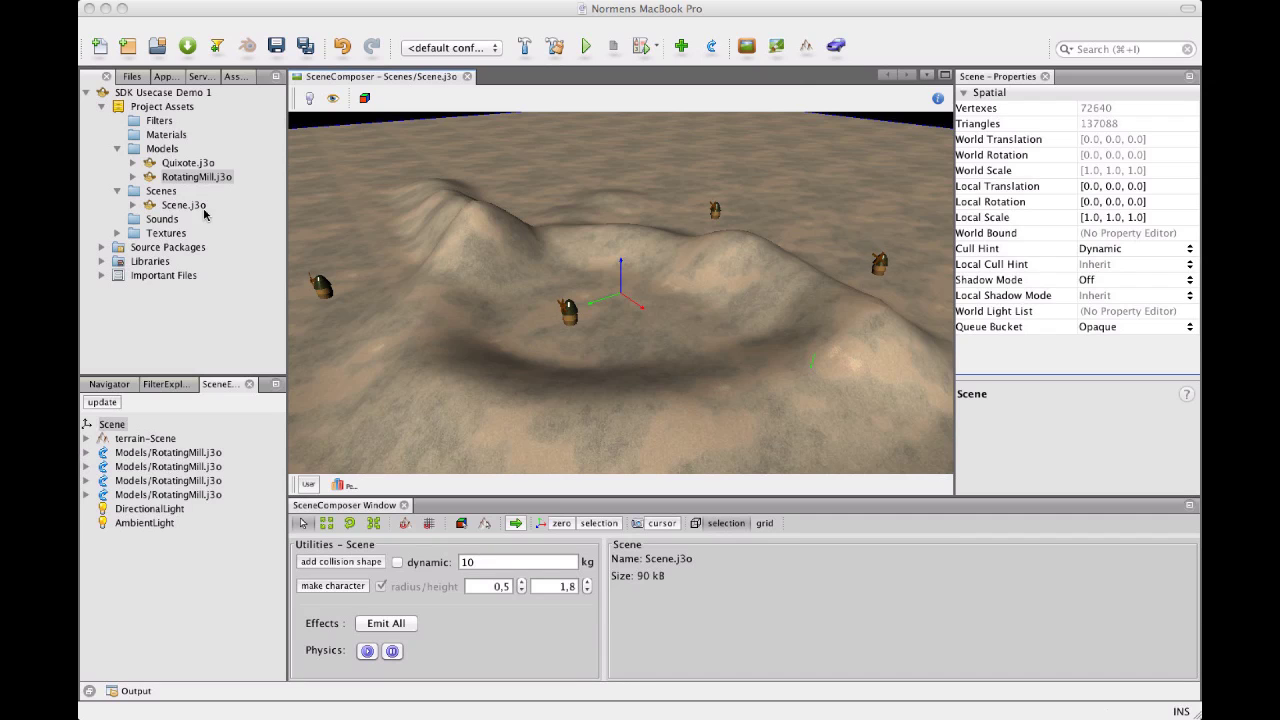
right_click(187, 176)
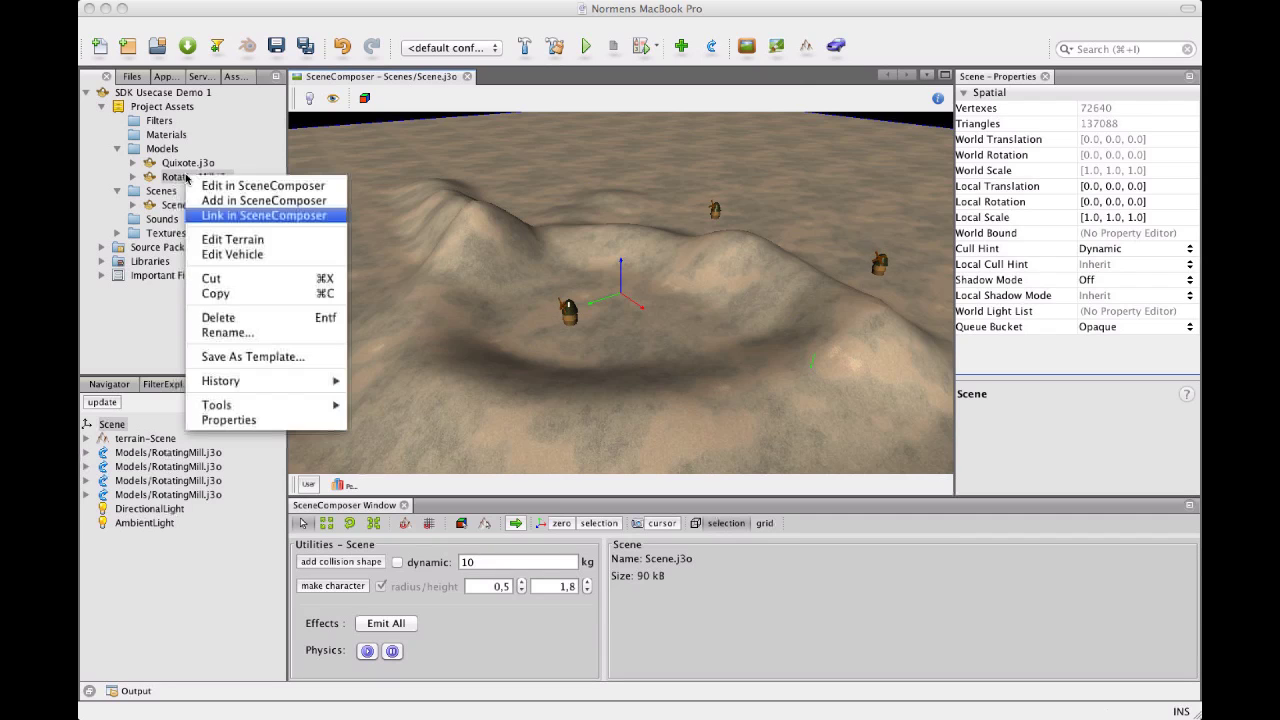
click(233, 215)
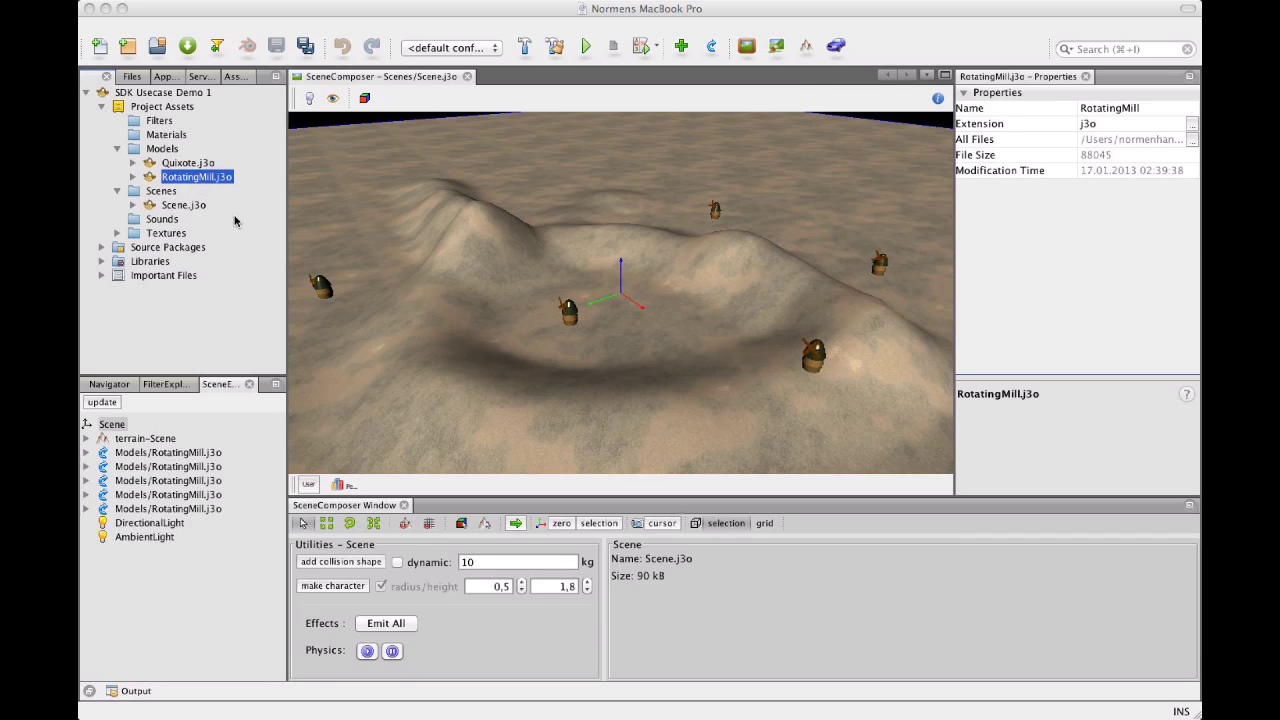
click(305, 47)
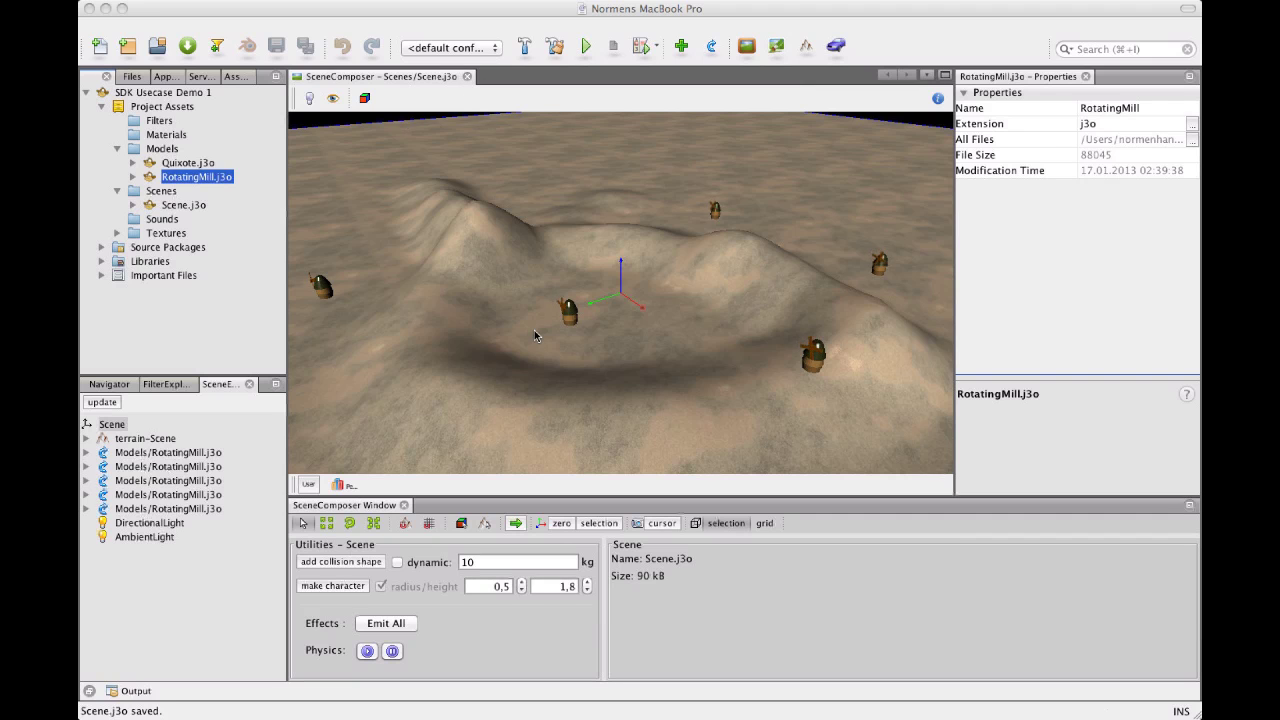
drag(534, 330, 722, 358)
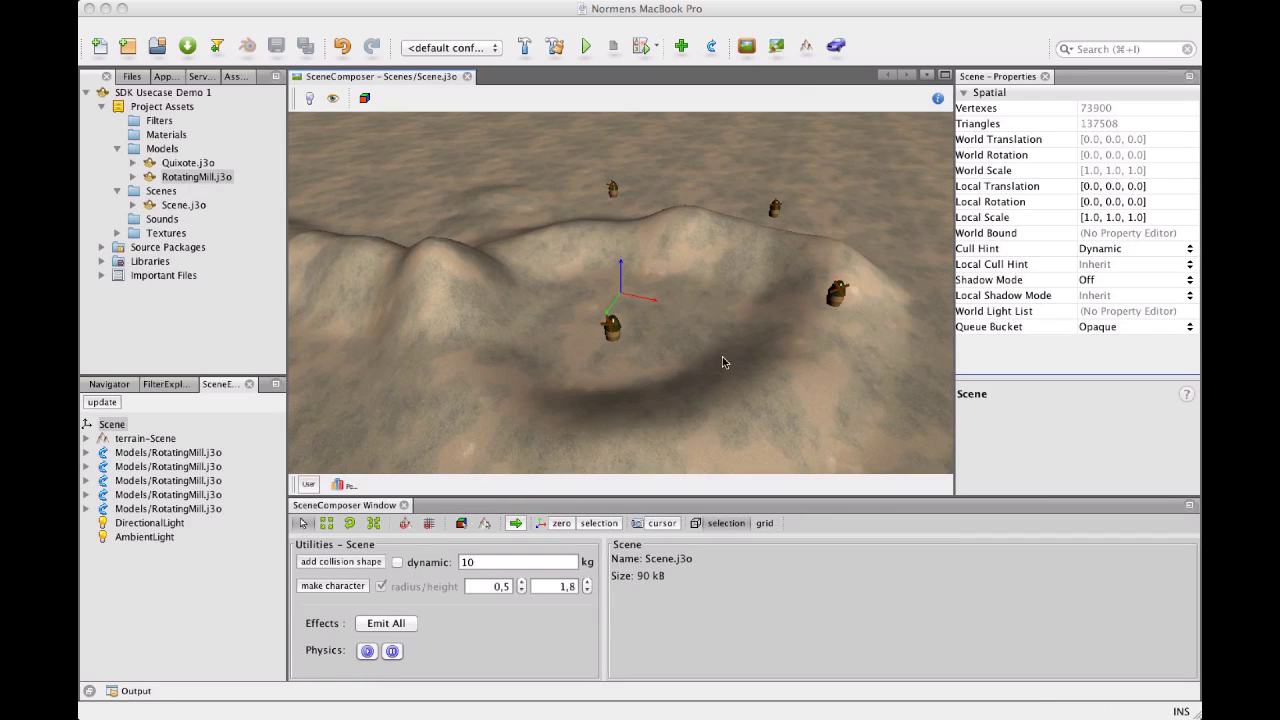
Step: Close the Scene.j3o composer, preview the Quixote.j3o model with lighting on, then close it
click(467, 77)
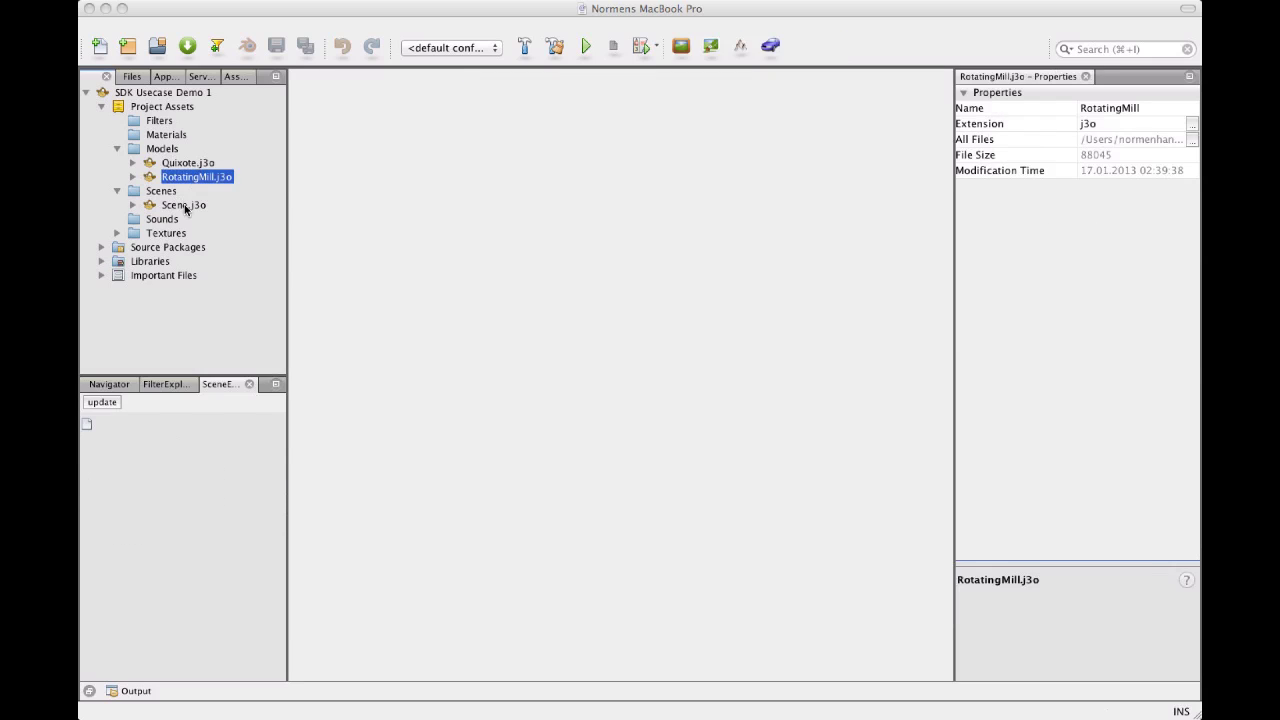
double_click(184, 163)
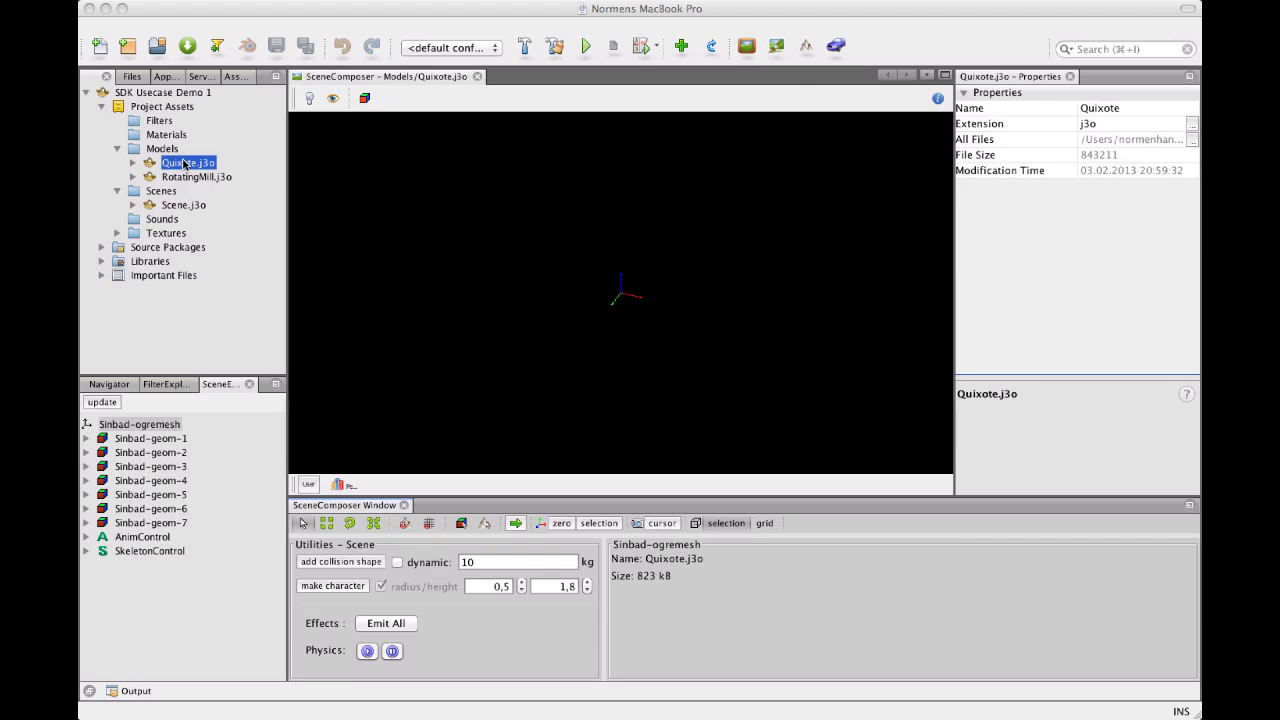
click(309, 98)
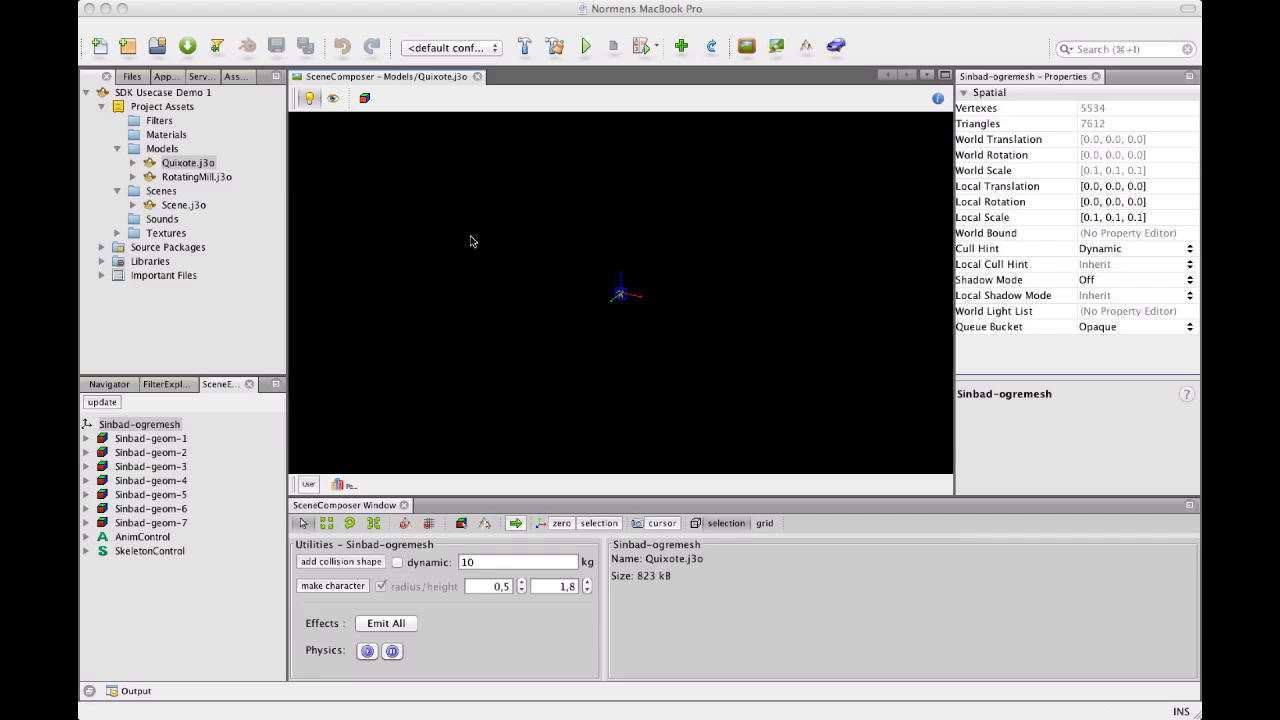
scroll(504, 315, up, 10)
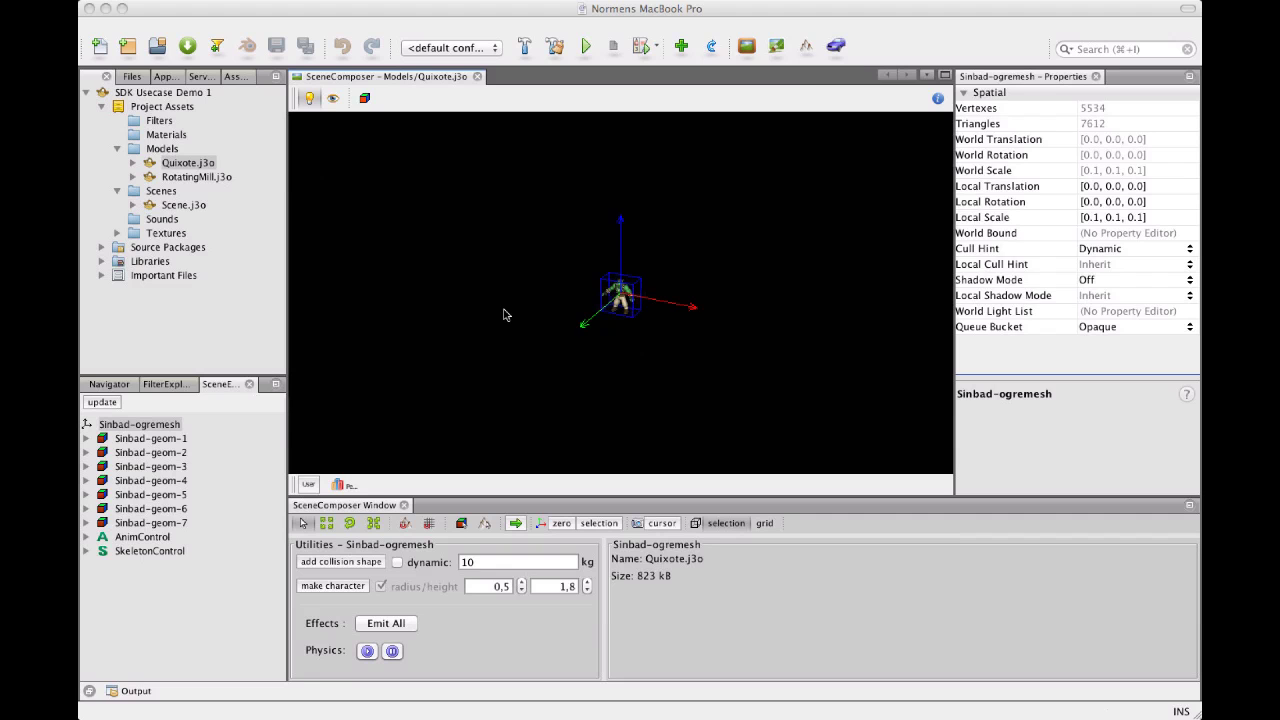
scroll(504, 315, up, 3)
scroll(504, 315, down, 10)
click(476, 77)
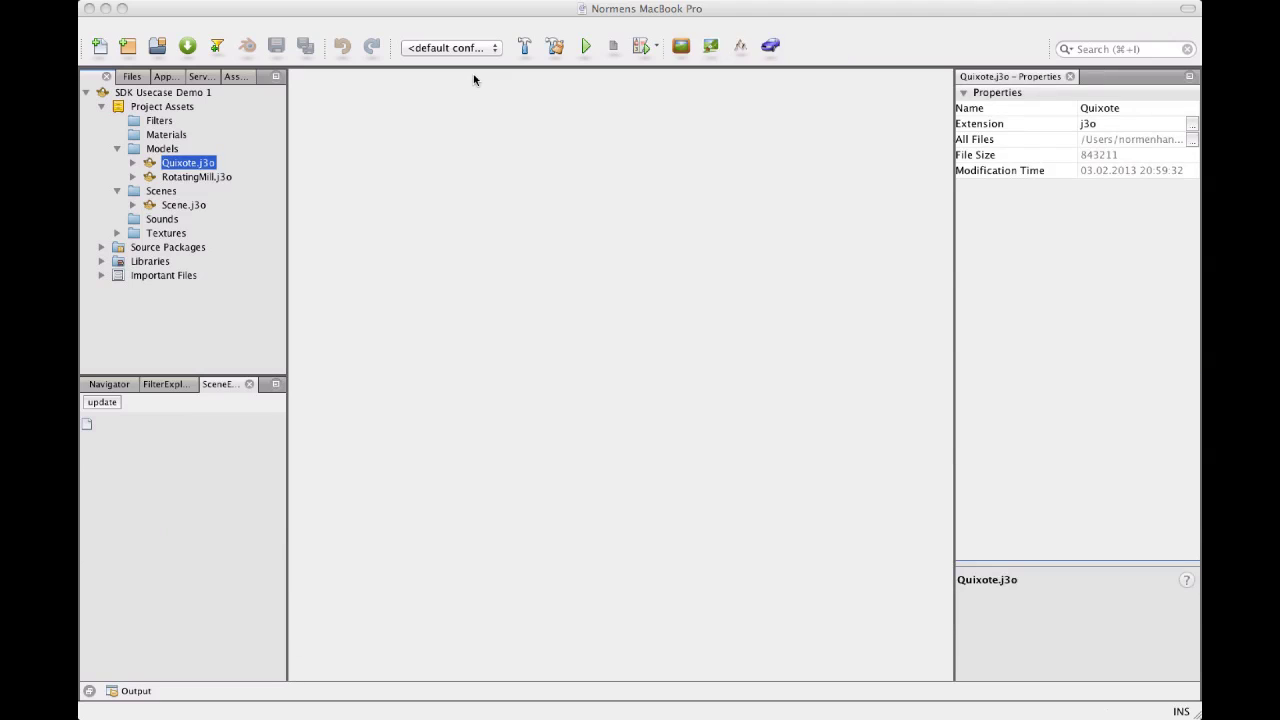
Step: Expand Source Packages > mygame in the project tree and select AnimUpdateControl.java
click(173, 206)
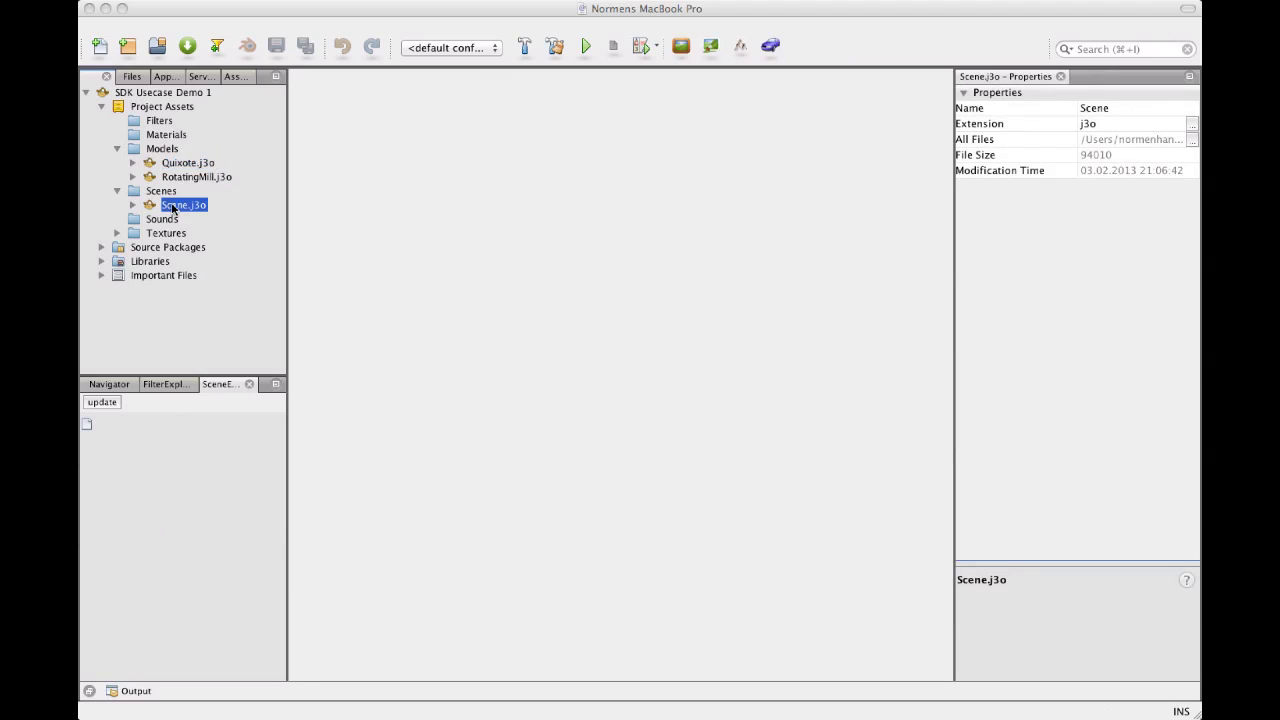
double_click(166, 235)
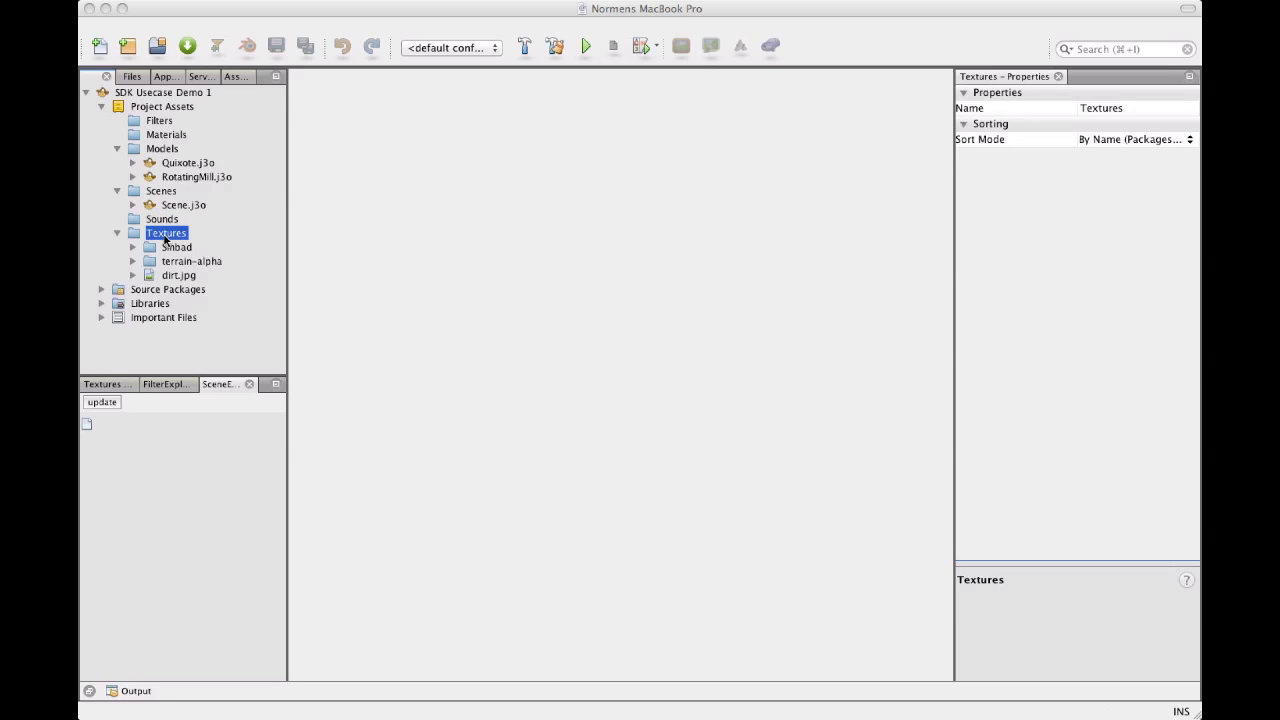
key(Left)
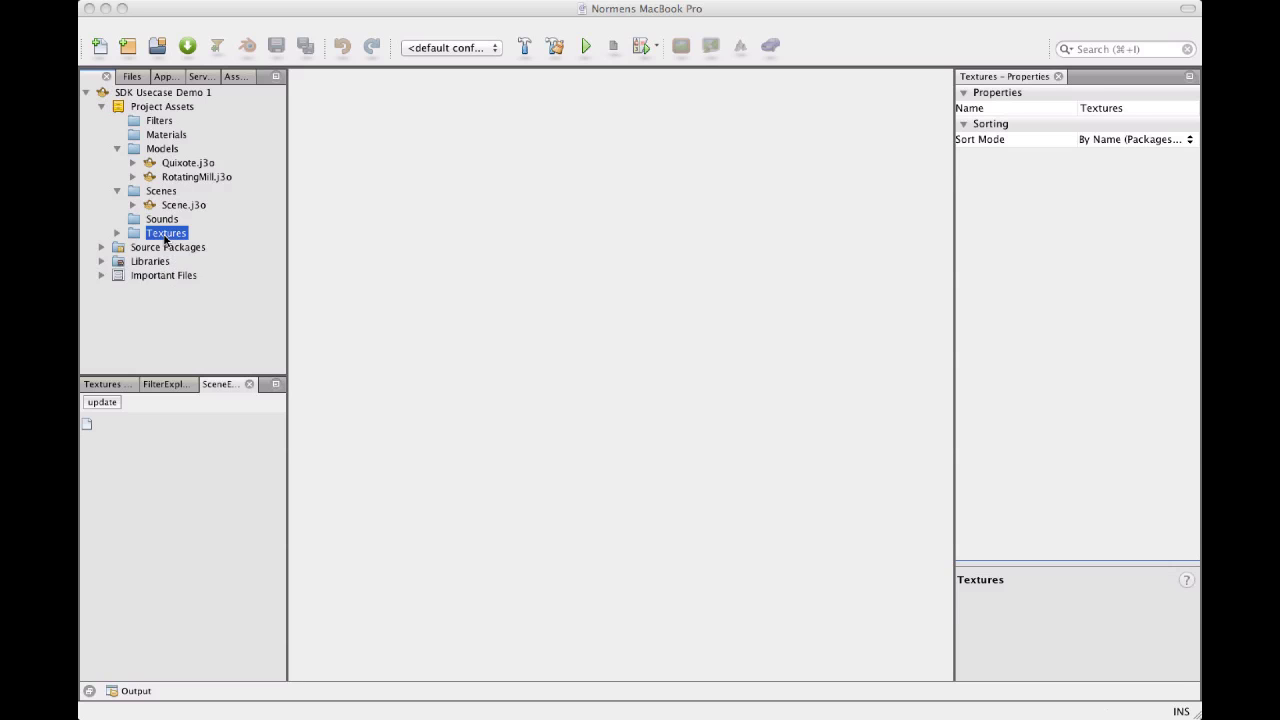
key(Down)
key(Right)
key(Down)
key(Right)
key(Down)
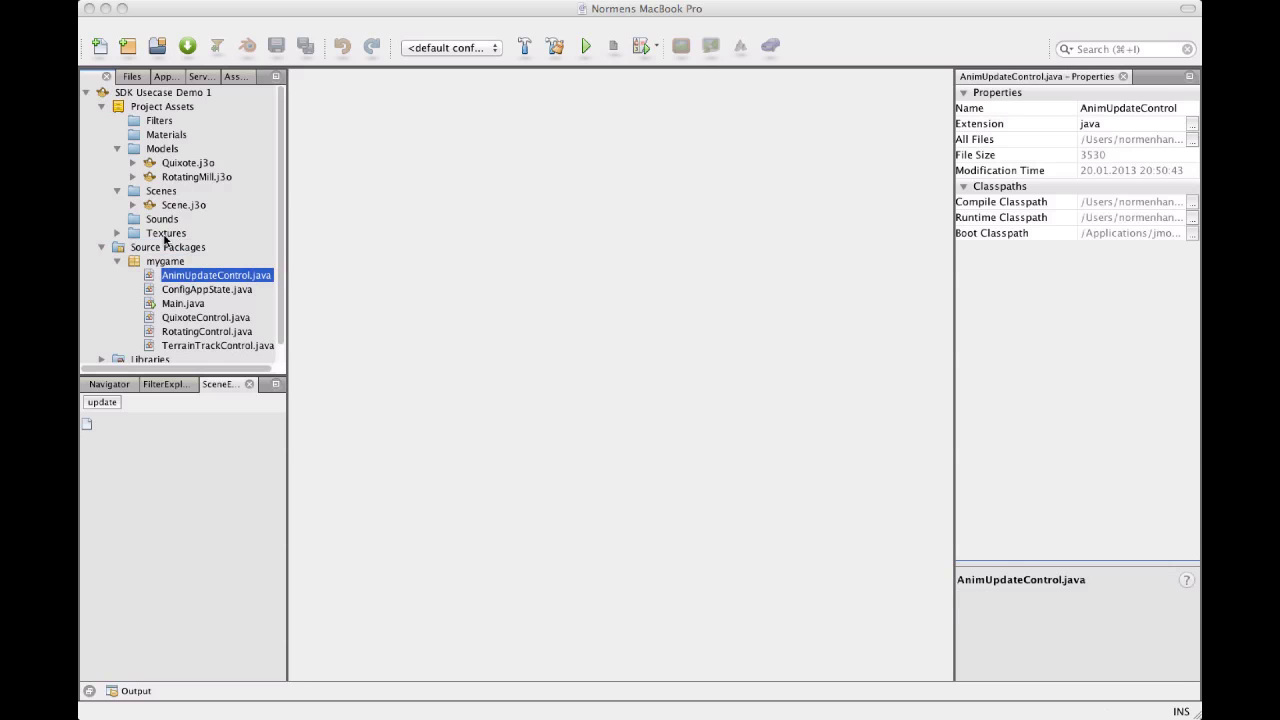
Step: Open ConfigAppState.java and scroll to the setQuixoteRunning method
double_click(200, 291)
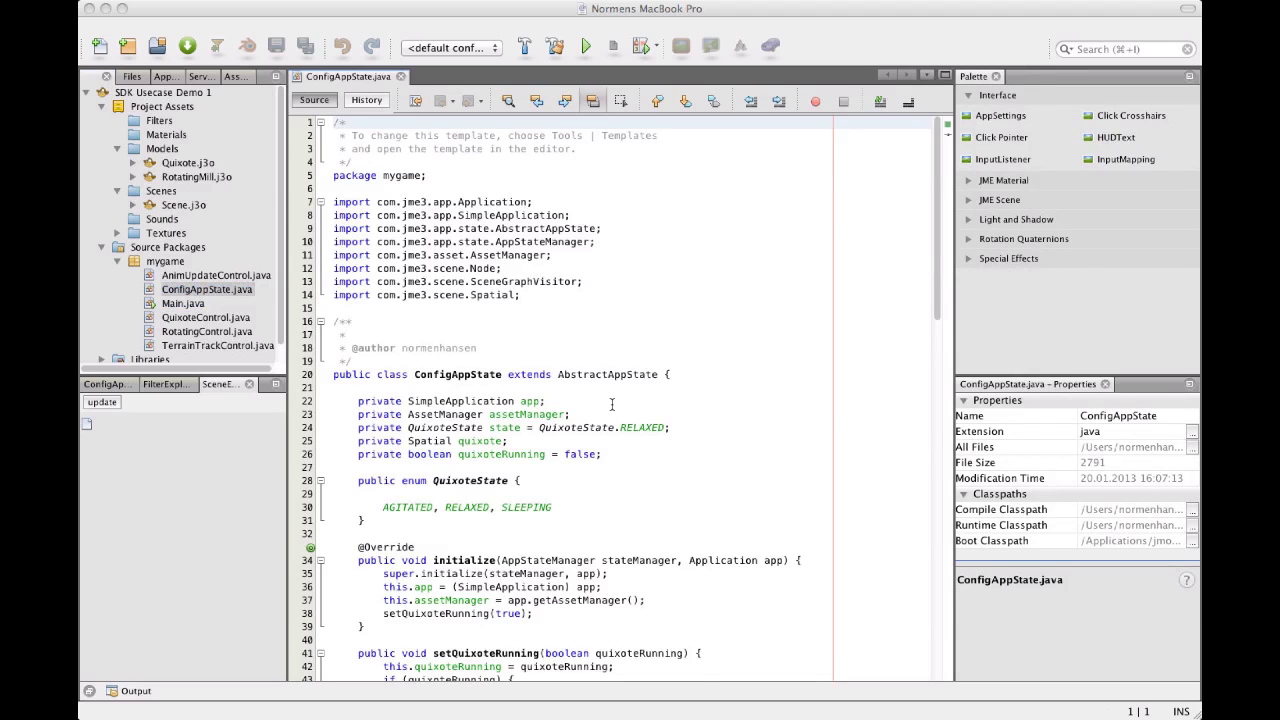
scroll(612, 401, down, 8)
scroll(612, 401, up, 4)
scroll(612, 403, down, 6)
scroll(612, 403, down, 7)
scroll(612, 403, down, 4)
scroll(612, 404, up, 6)
scroll(612, 403, up, 11)
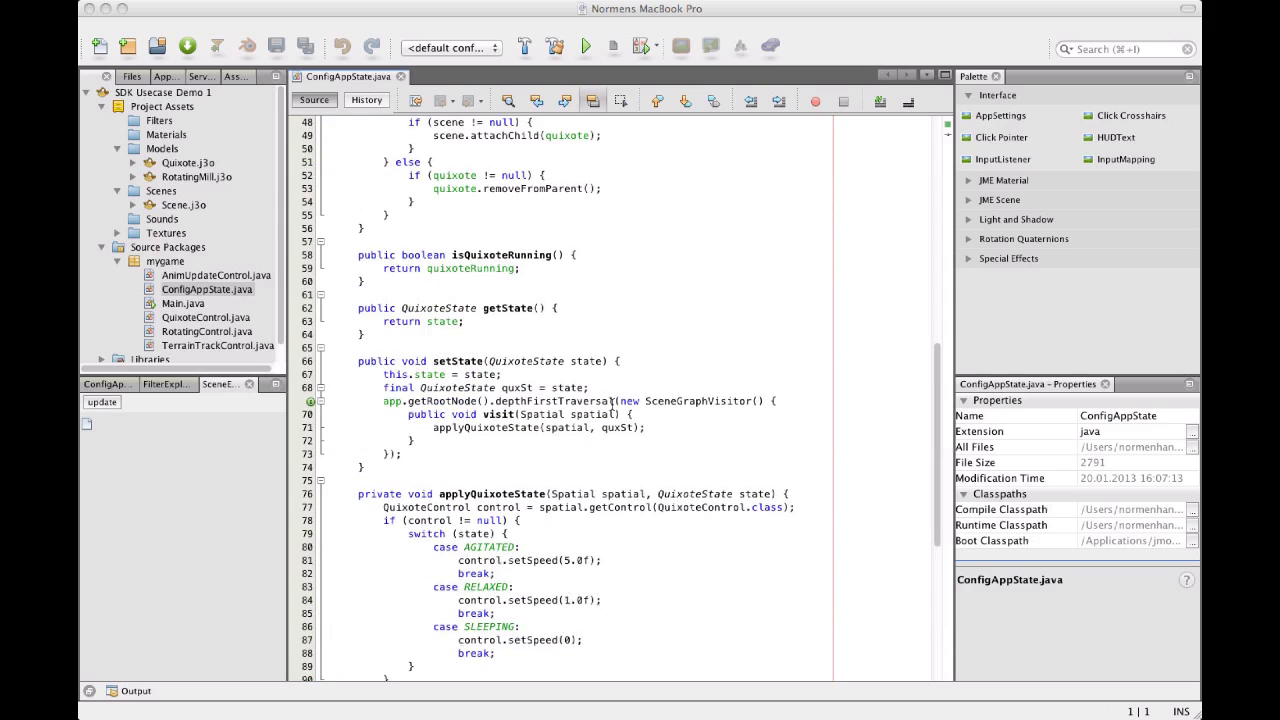
scroll(612, 403, down, 2)
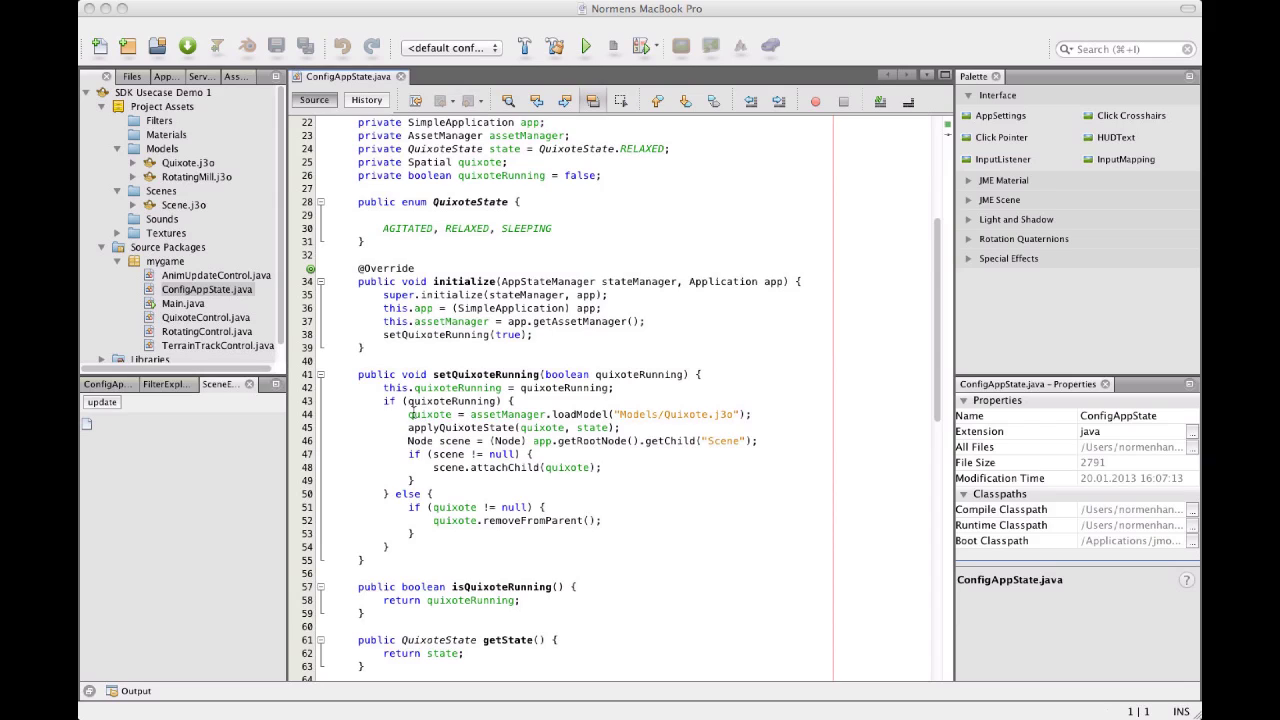
Step: Bring up code completion on the loadModel line that loads the Quixote model
drag(404, 414, 660, 414)
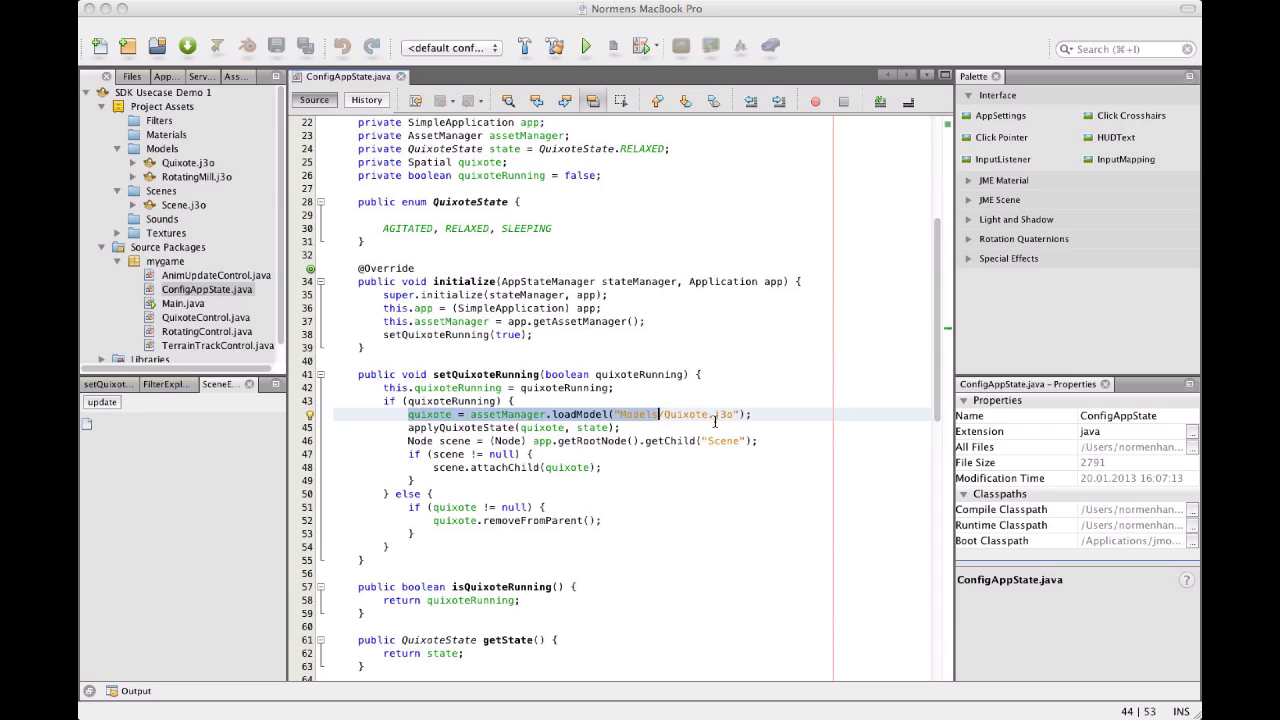
click(718, 422)
click(516, 414)
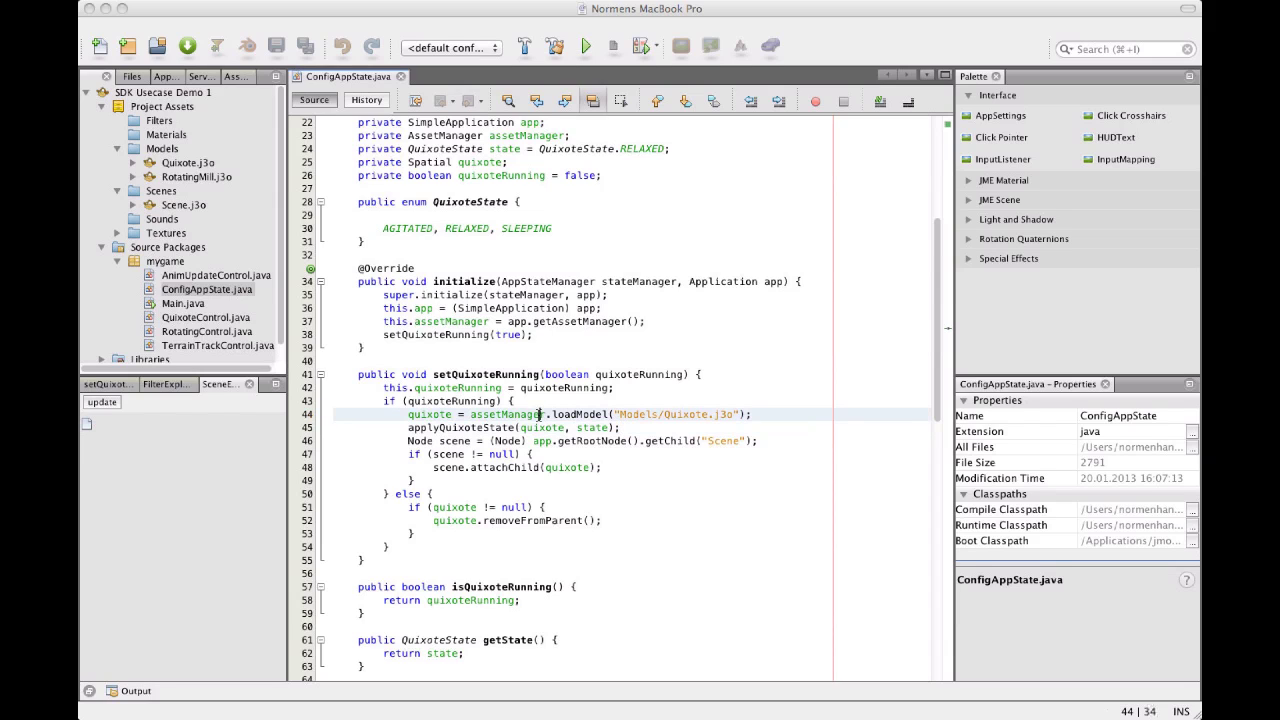
key(Down)
key(Up)
key(ctrl+space)
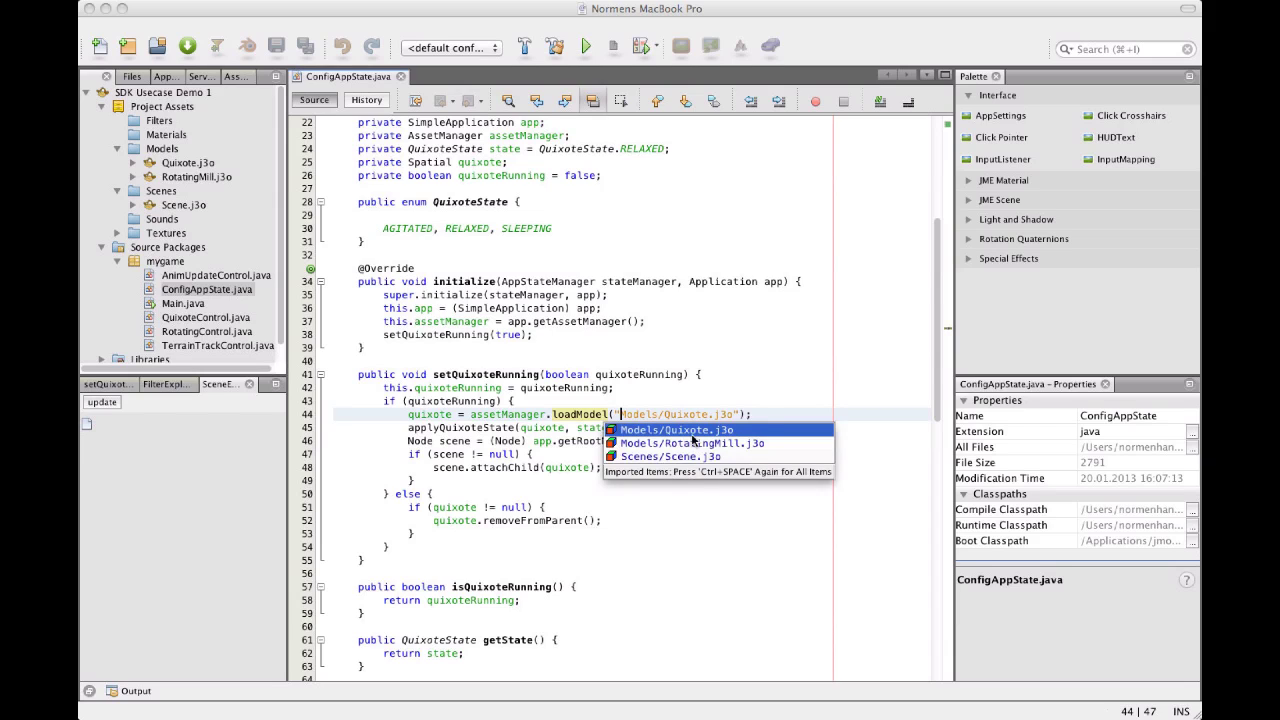
click(572, 413)
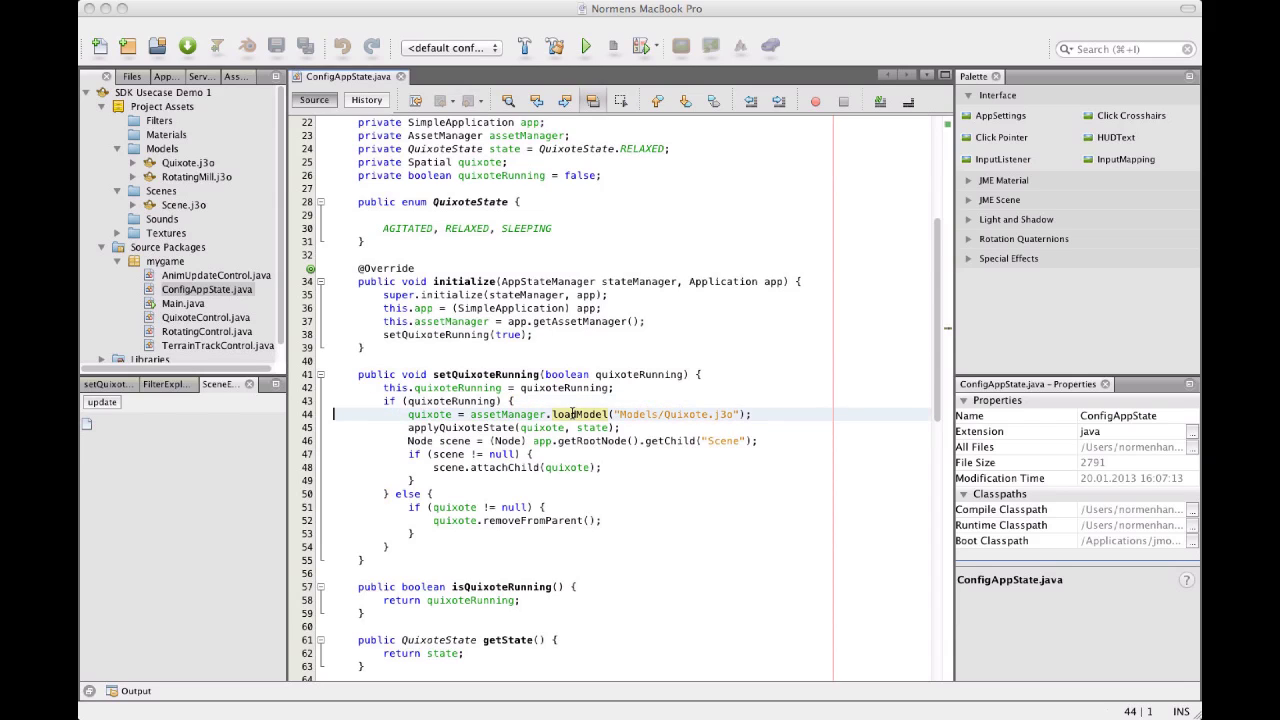
Step: Review the assetManager.loadModel call and its 'Models/Quixote.j3o' path on line 44
key(Home)
key(Left)
key(Right)
click(578, 414)
drag(471, 414, 610, 414)
click(676, 414)
scroll(534, 564, down, 5)
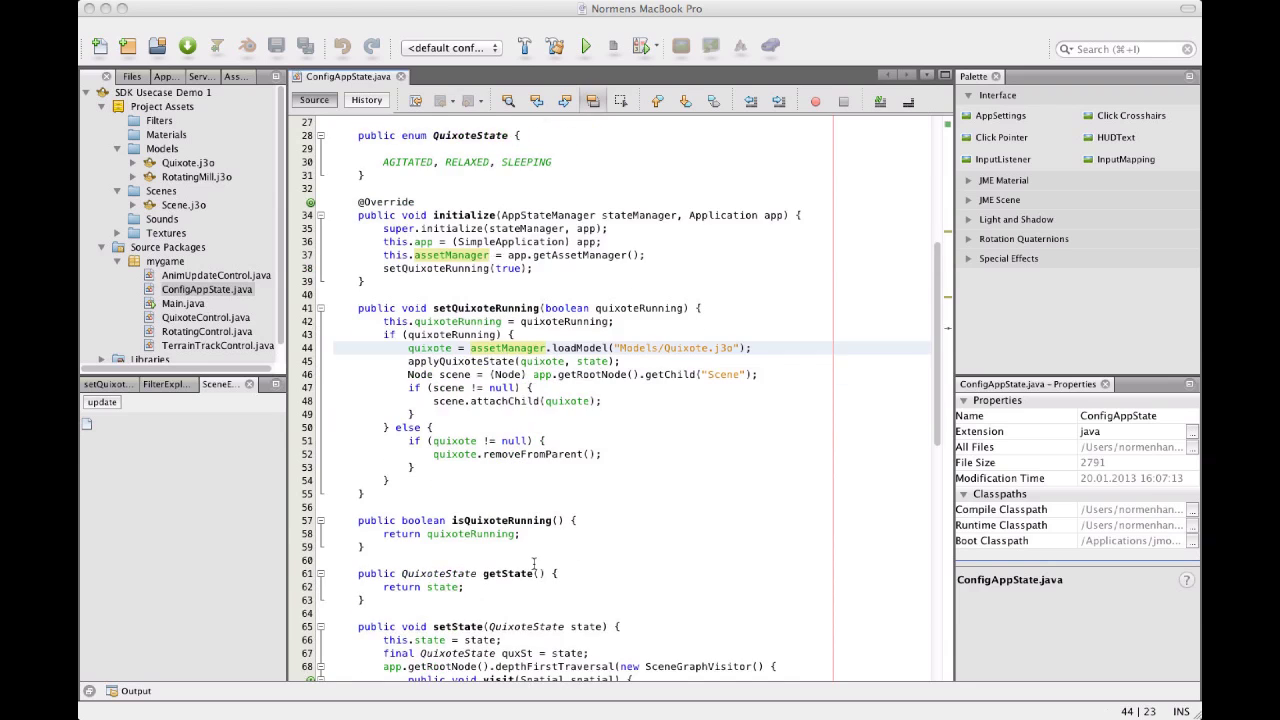
scroll(534, 564, up, 2)
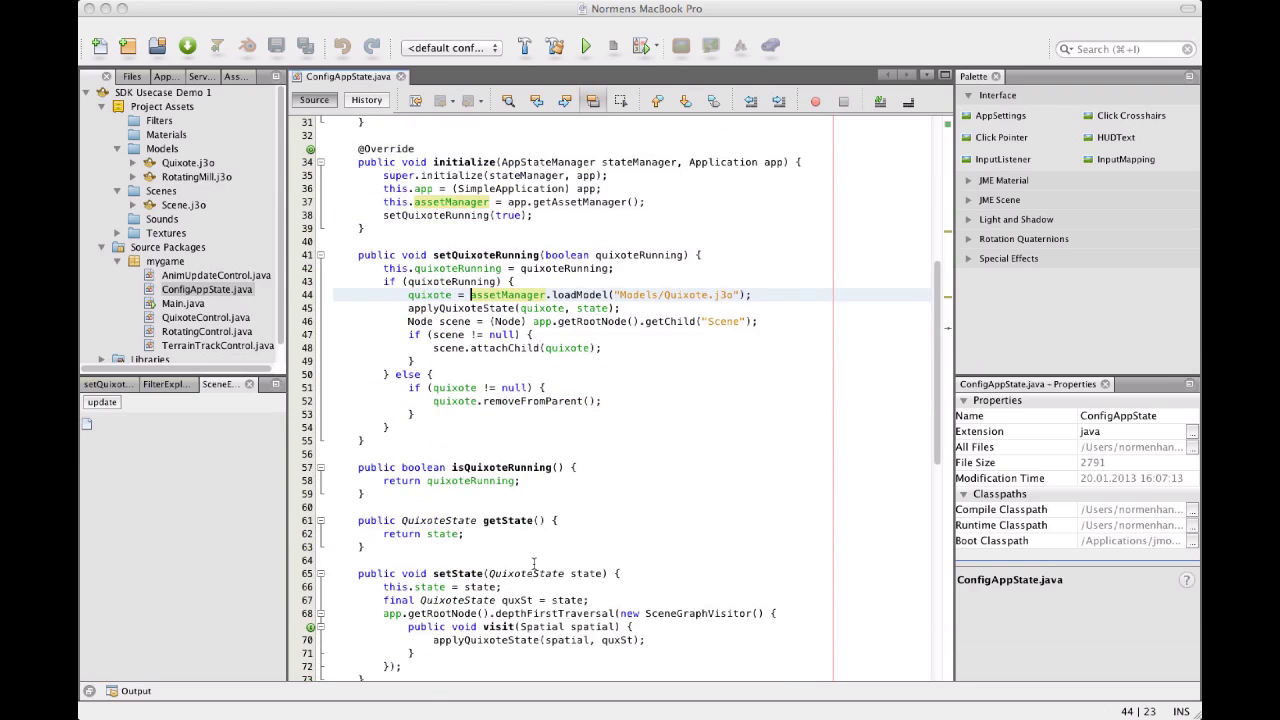
Step: Open Scene.j3o in the SceneComposer via Edit in SceneComposer
click(180, 204)
right_click(179, 203)
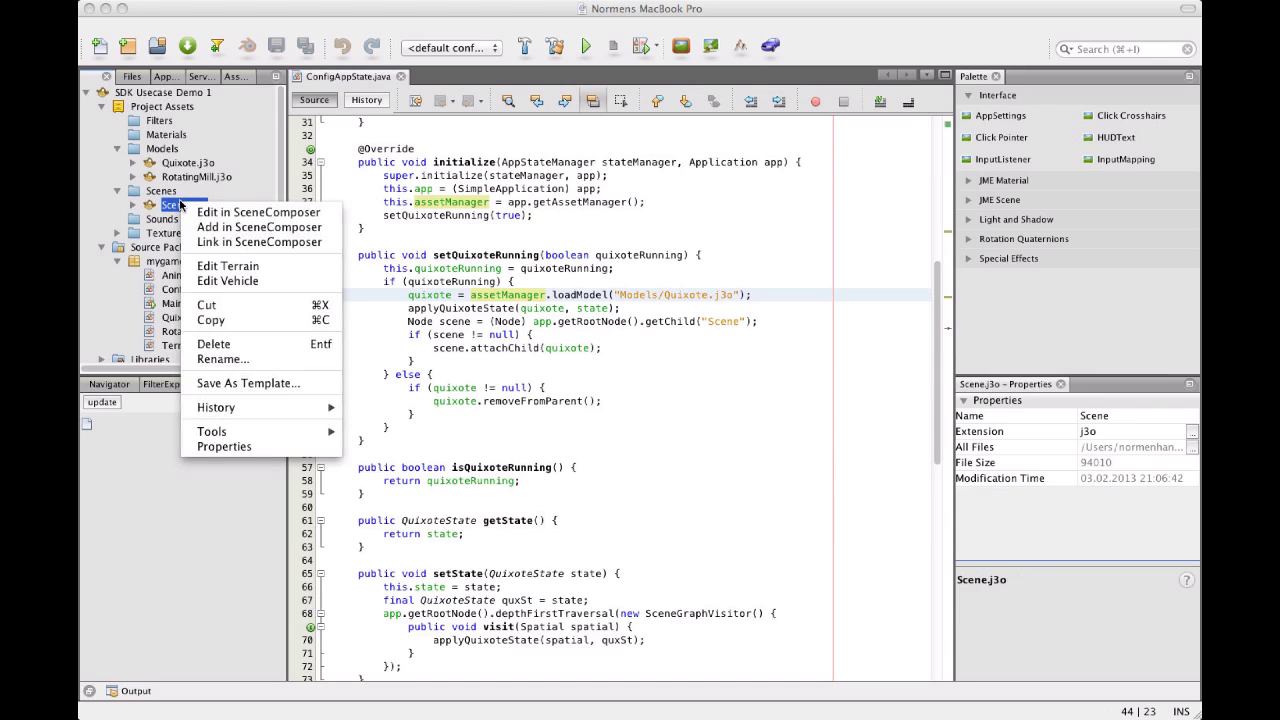
click(208, 210)
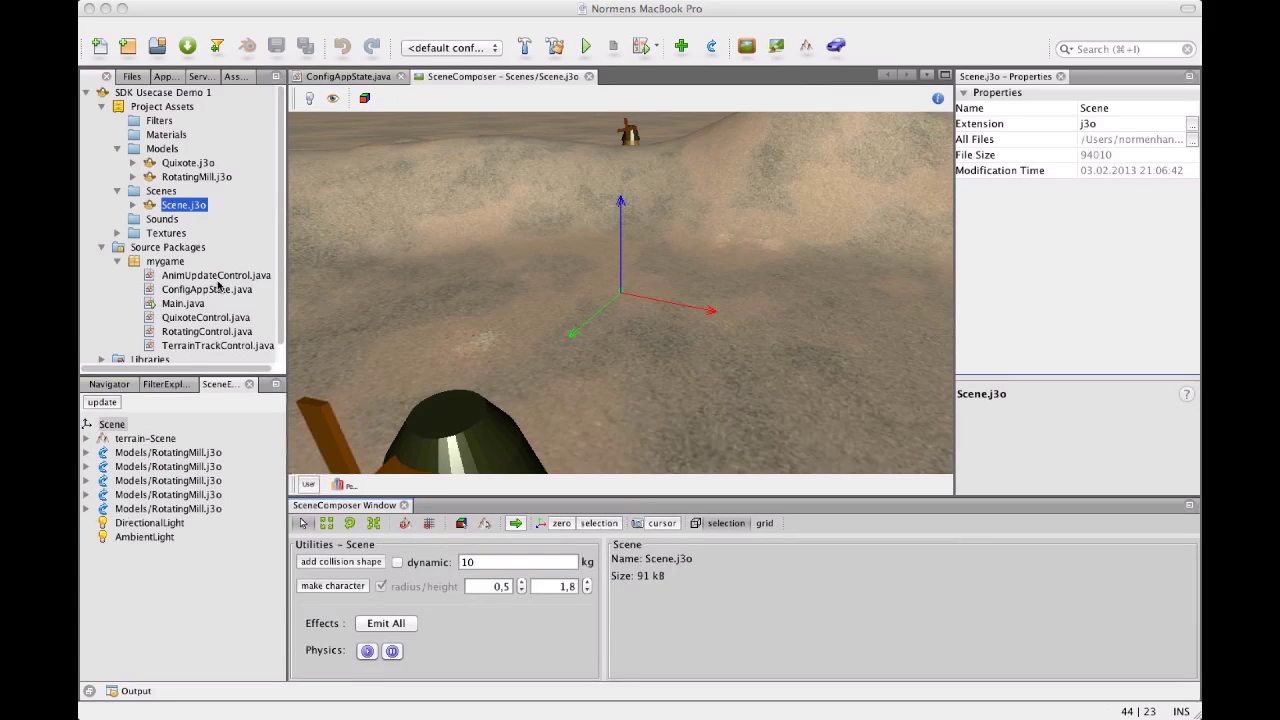
scroll(483, 328, down, 10)
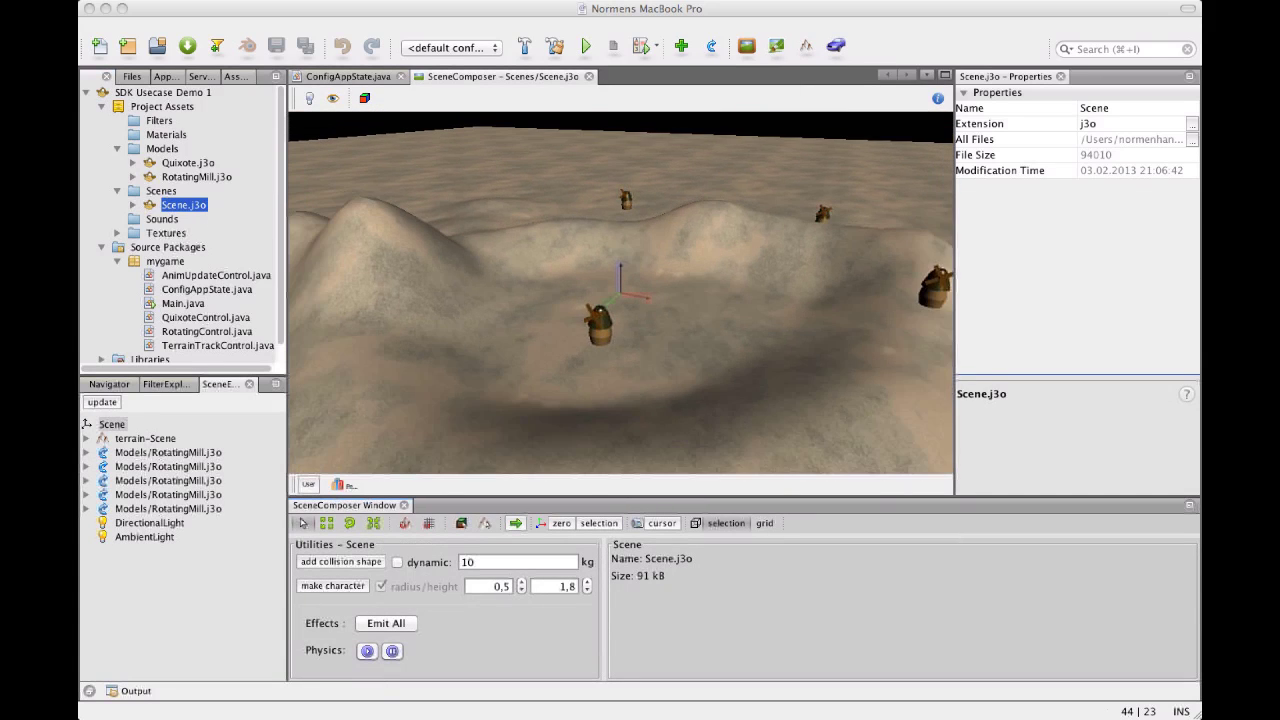
Step: Run ConfigAppState as an app state and inspect its Quixote Running property
right_click(196, 290)
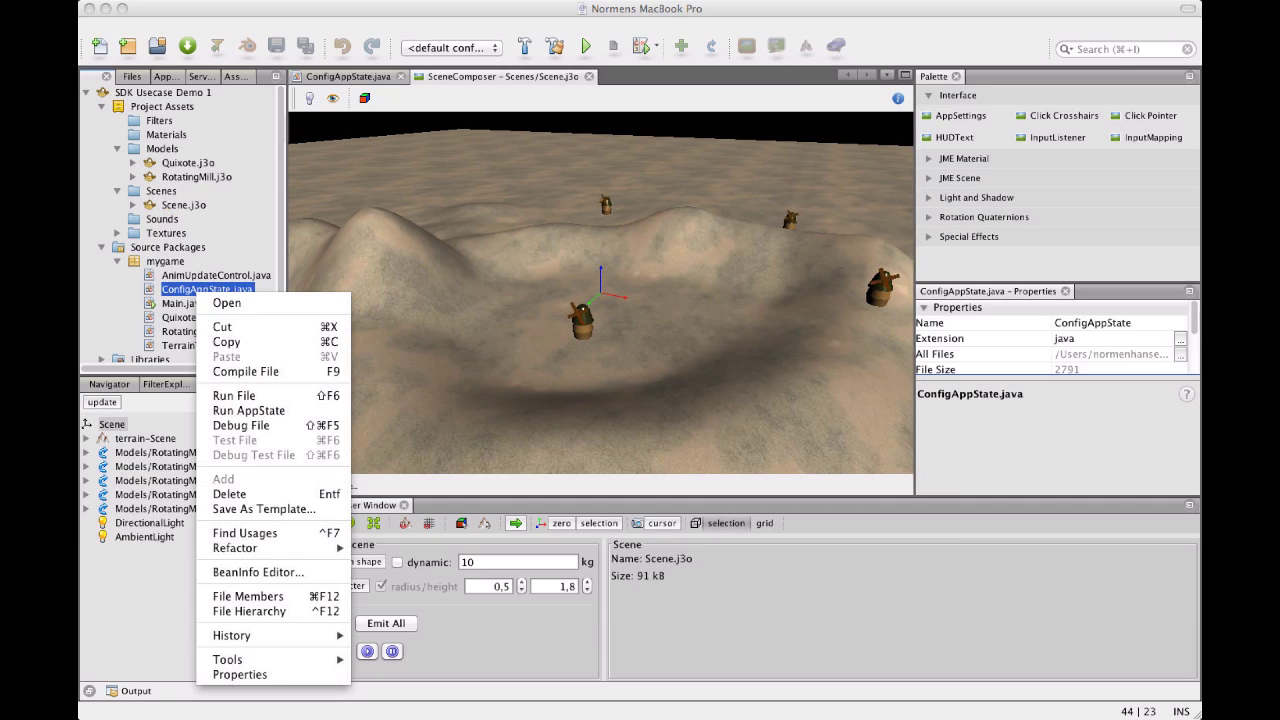
click(246, 411)
click(145, 131)
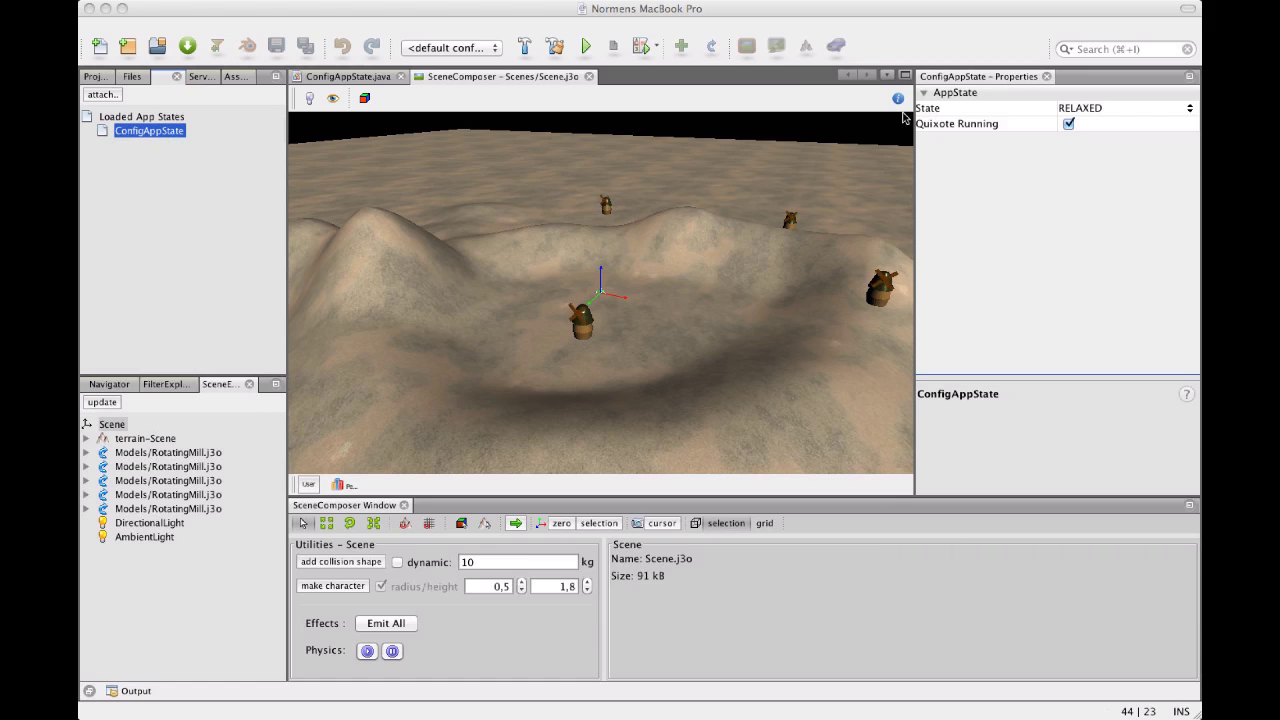
click(1069, 124)
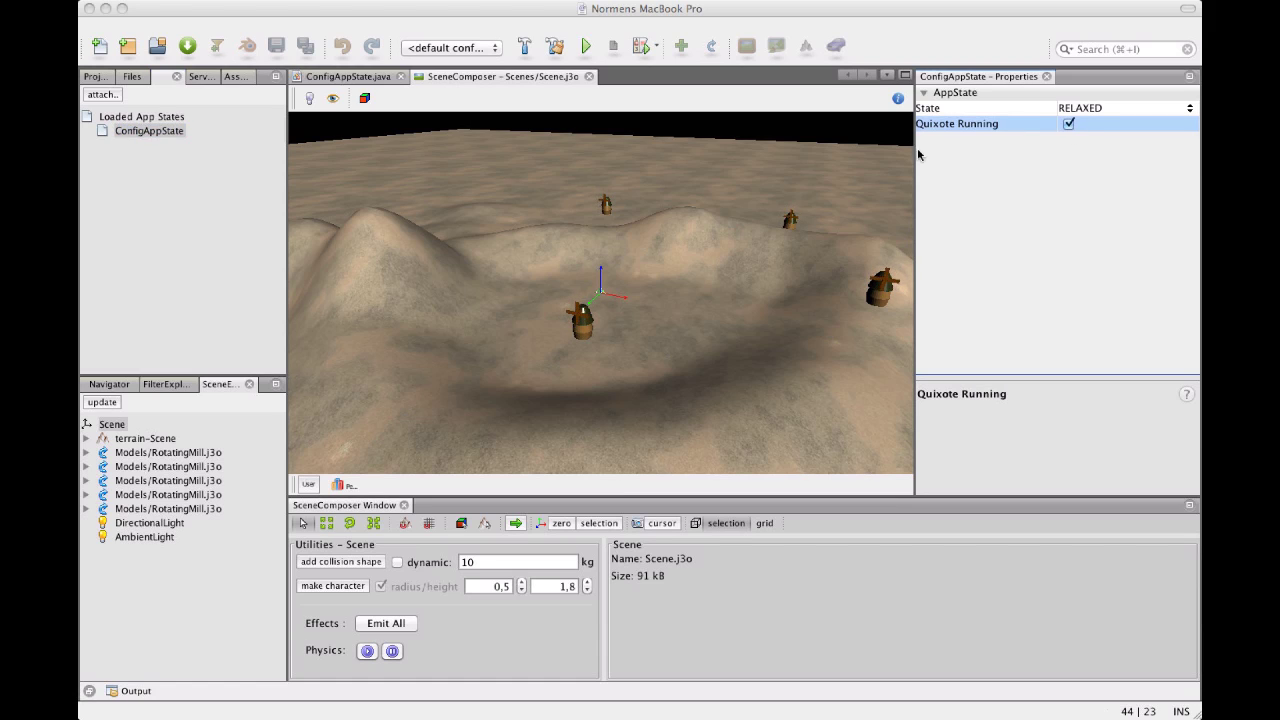
scroll(734, 336, up, 3)
scroll(734, 331, up, 5)
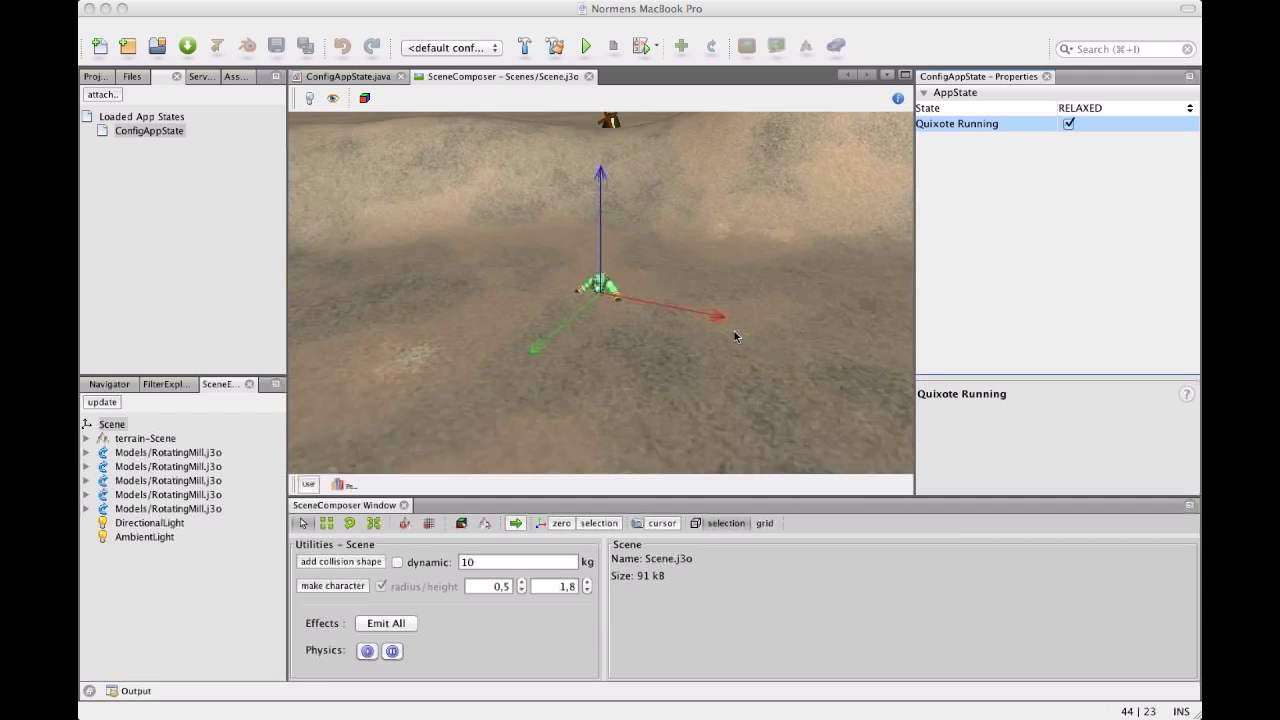
scroll(734, 336, down, 3)
scroll(734, 331, down, 2)
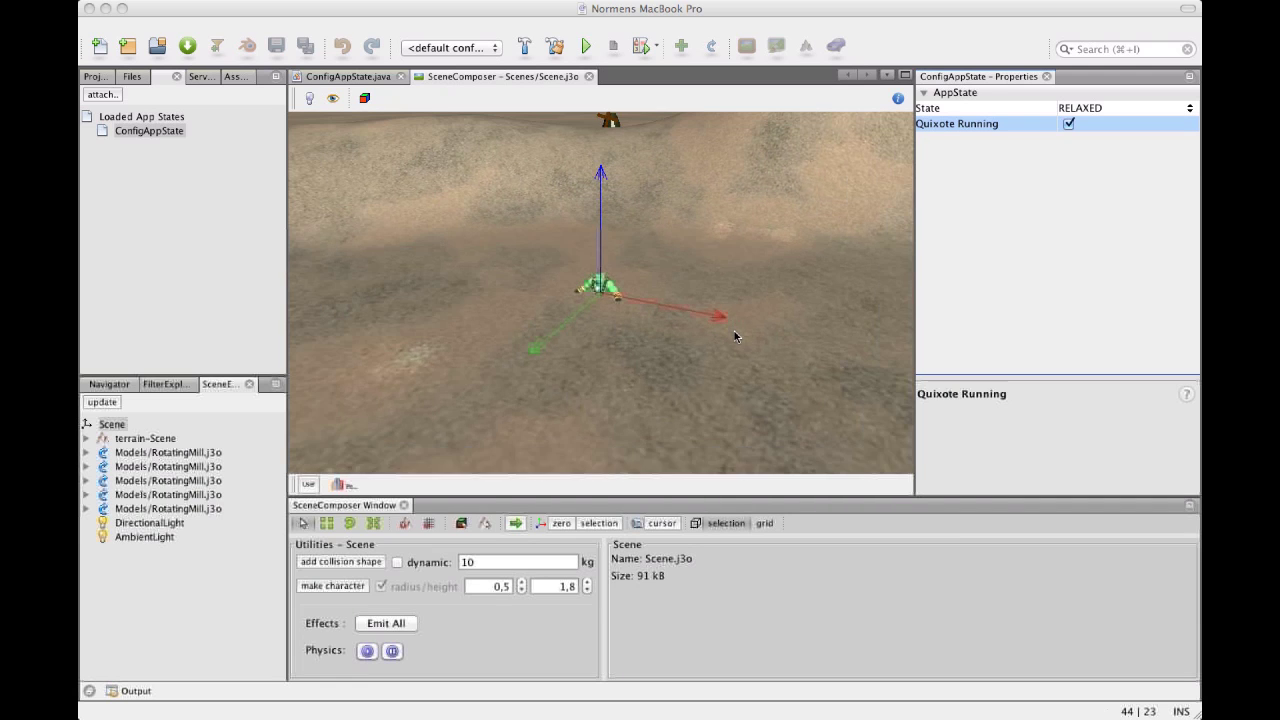
Step: Orbit the terrain view and recheck ConfigAppState's Quixote Running setting in Loaded App States
drag(734, 331, 626, 354)
scroll(656, 348, down, 4)
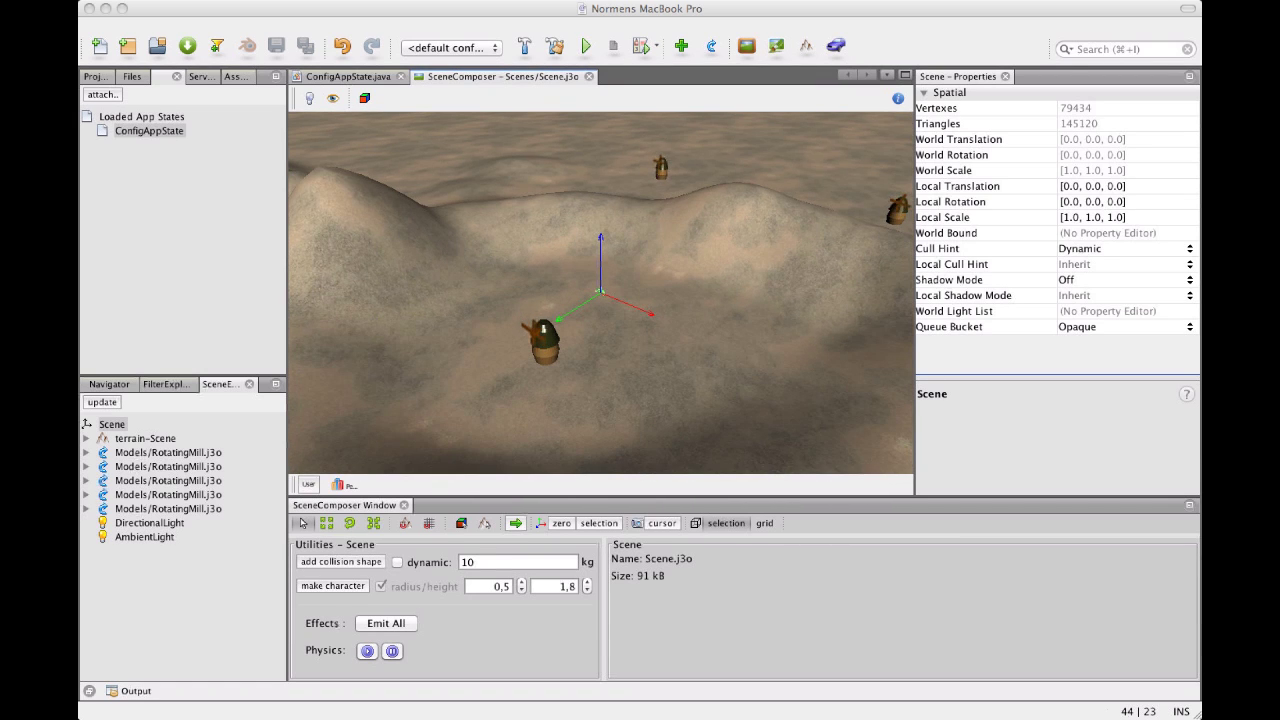
click(141, 116)
click(149, 130)
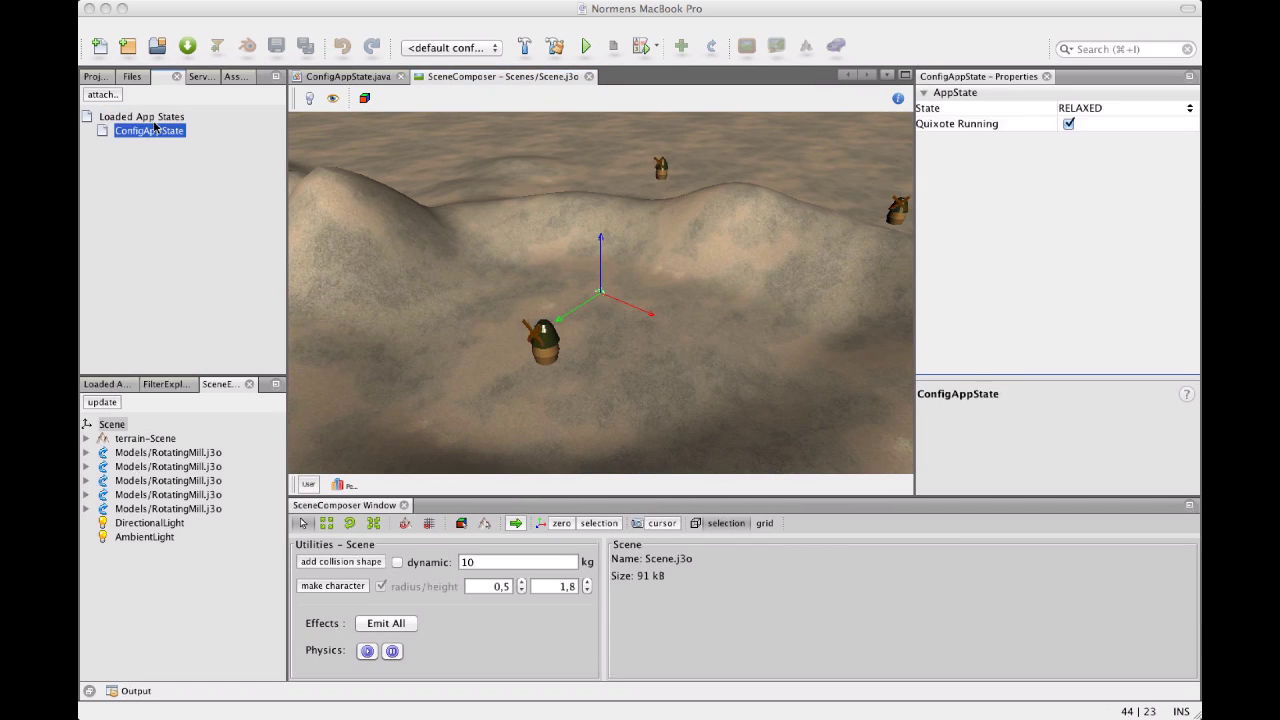
click(985, 124)
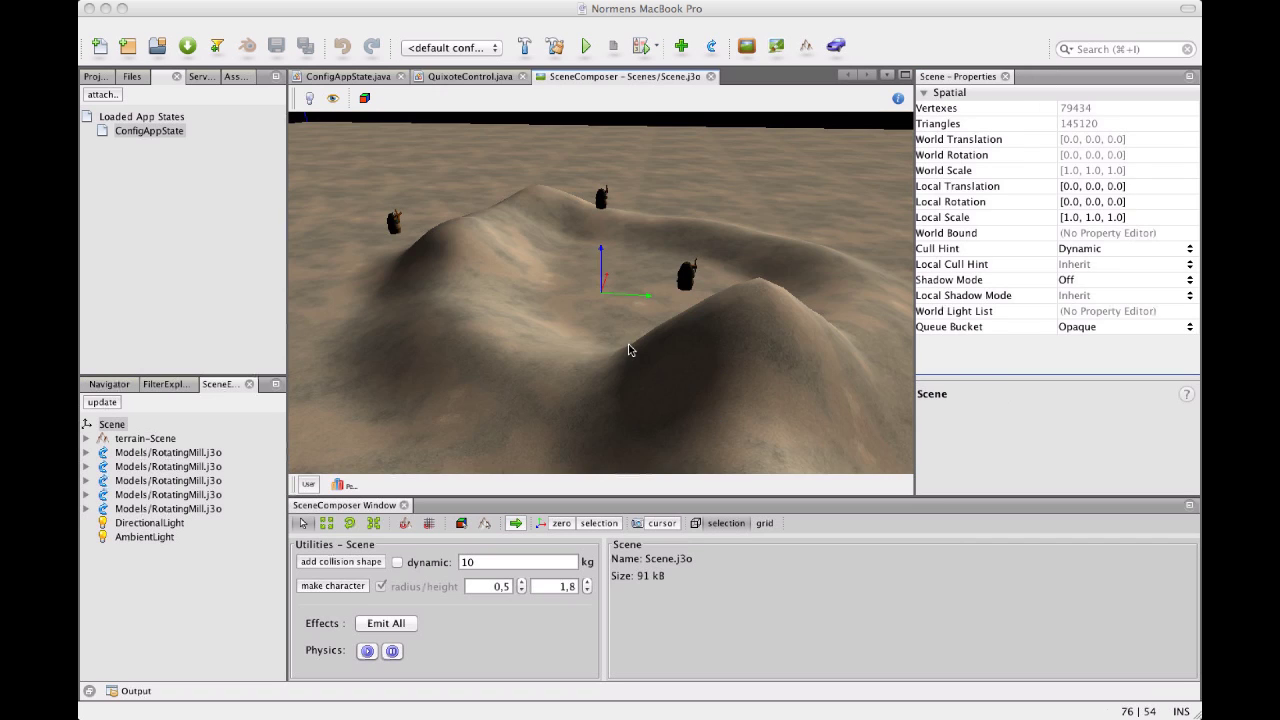
drag(629, 349, 477, 357)
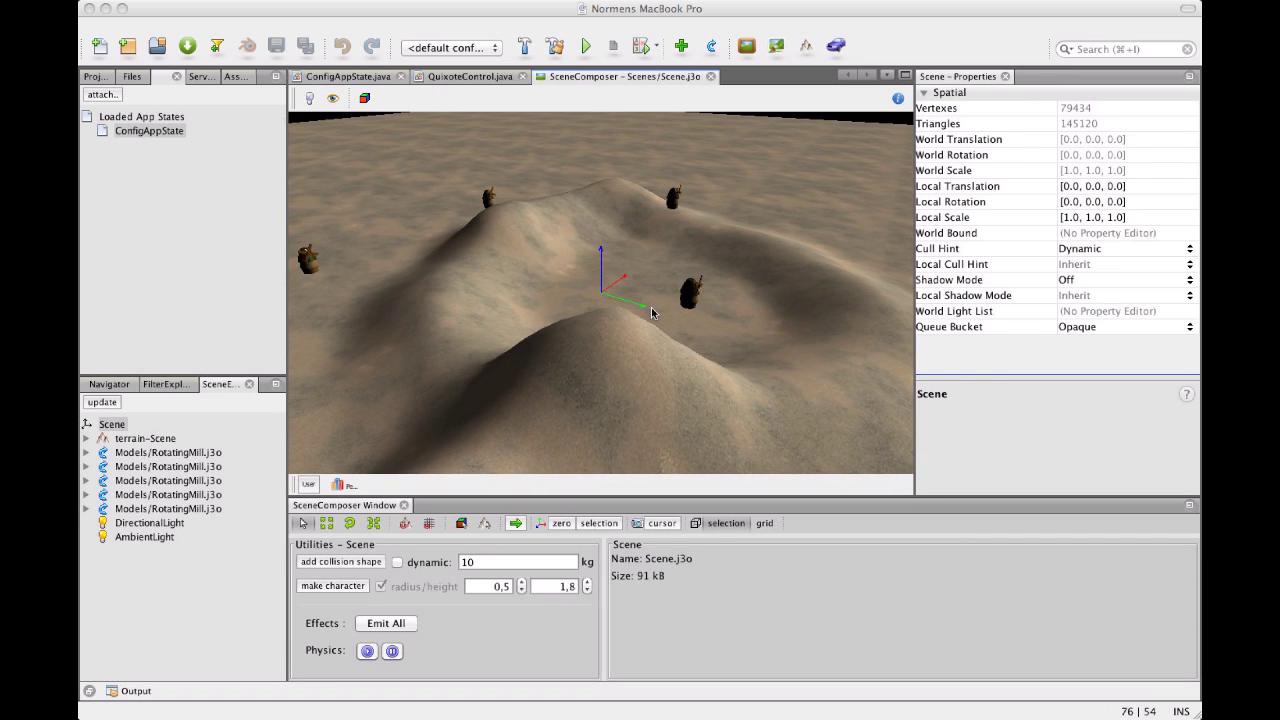
drag(630, 317, 407, 330)
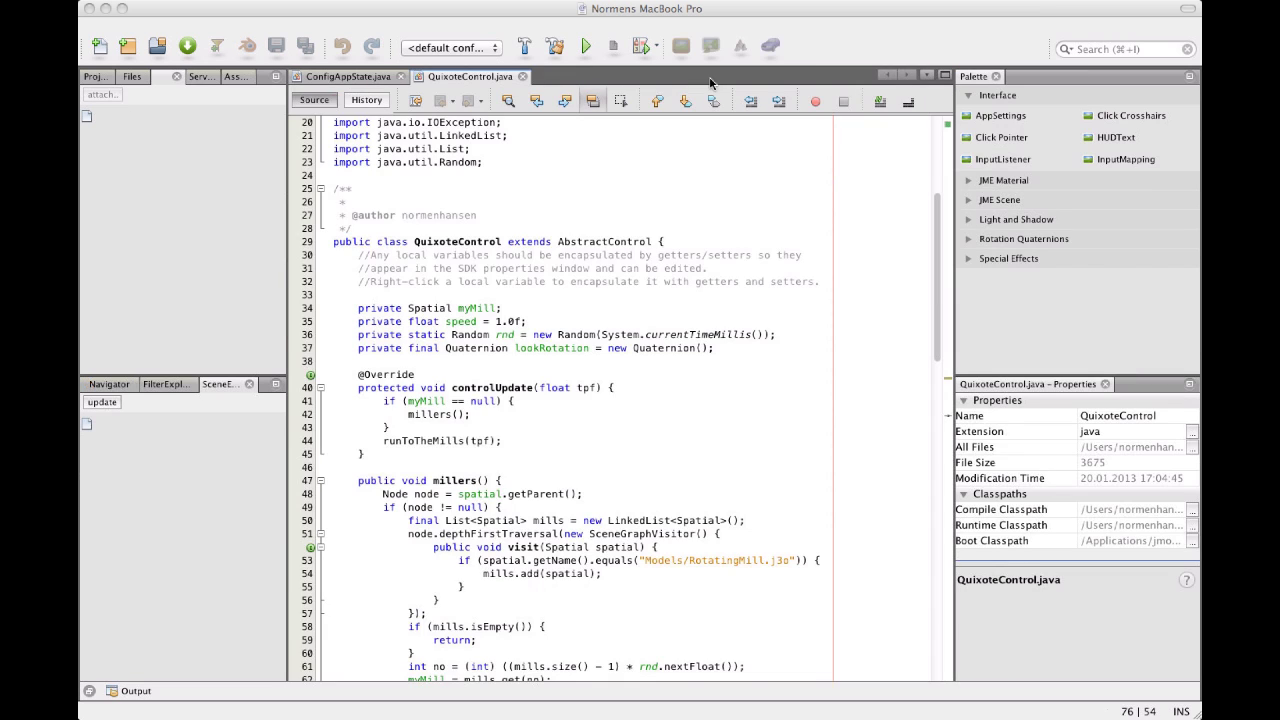
click(95, 77)
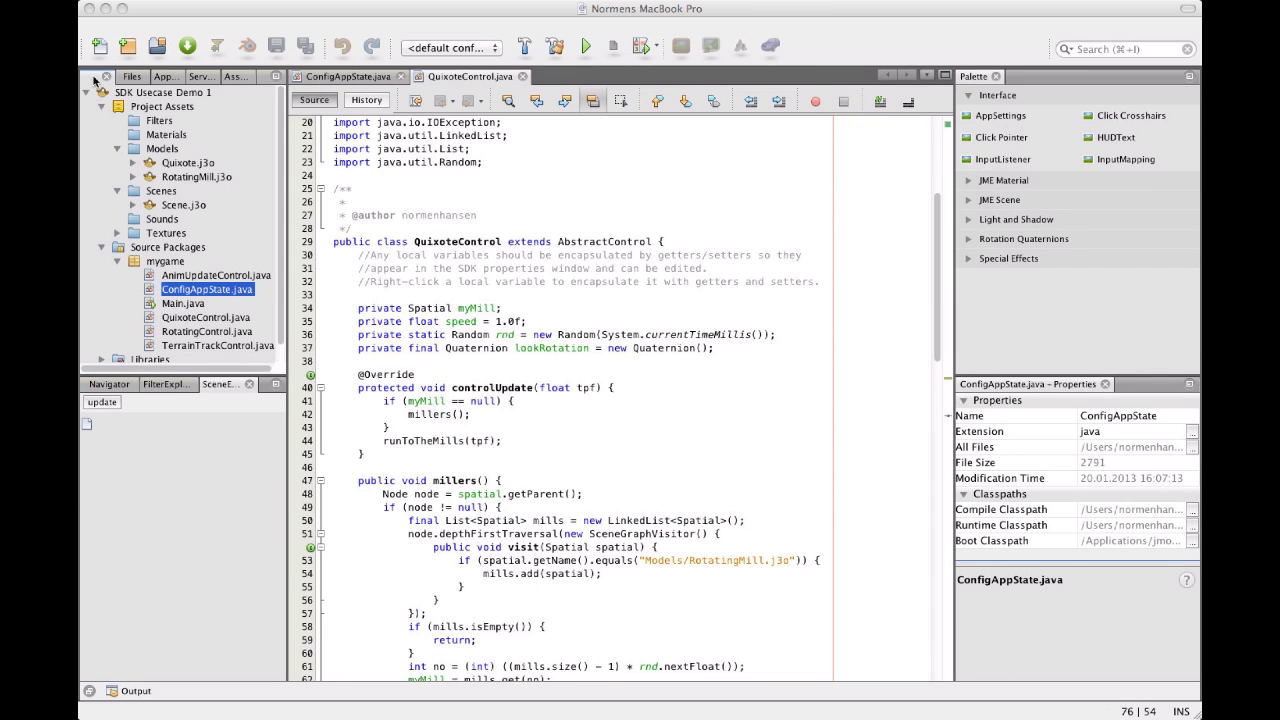
click(211, 319)
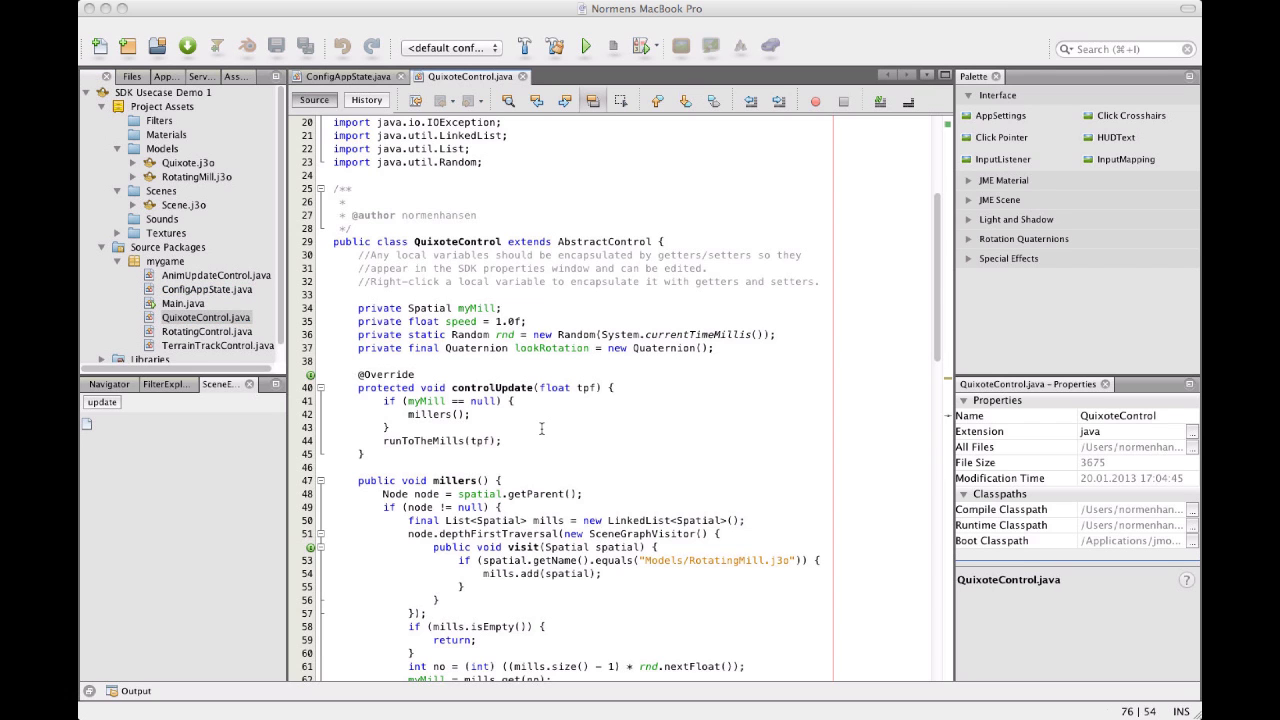
scroll(541, 428, down, 8)
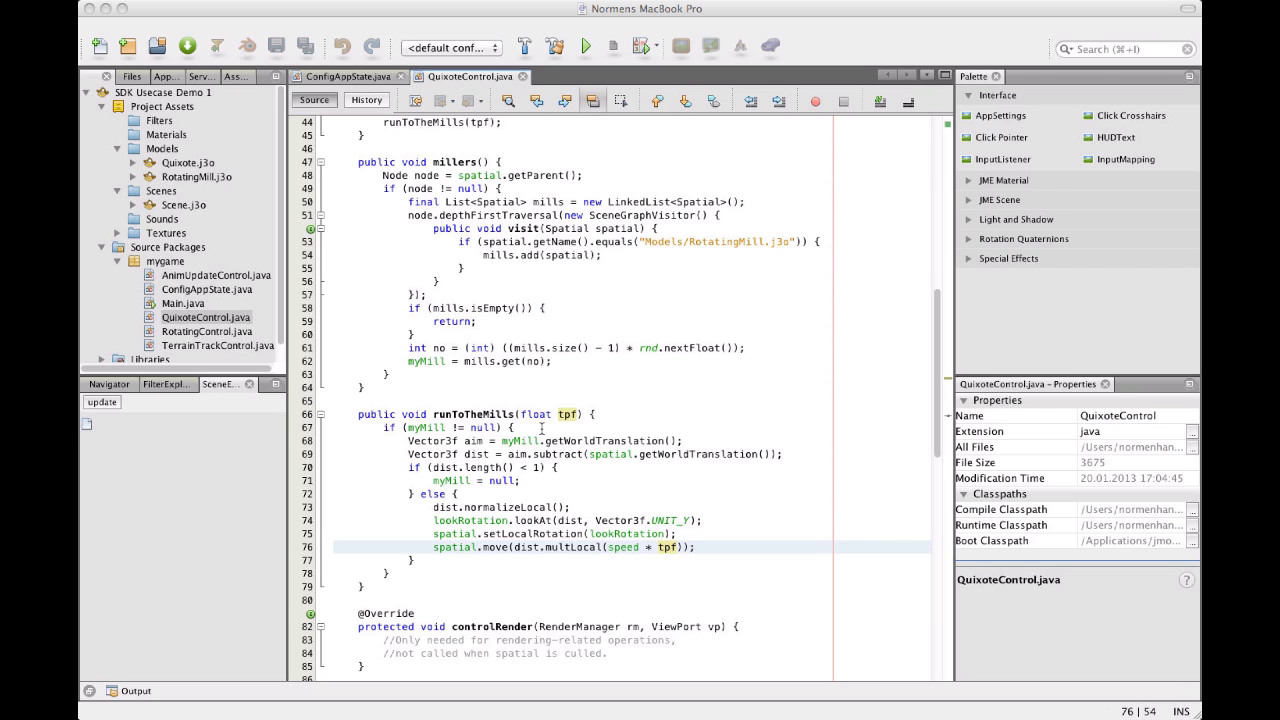
scroll(541, 428, down, 1)
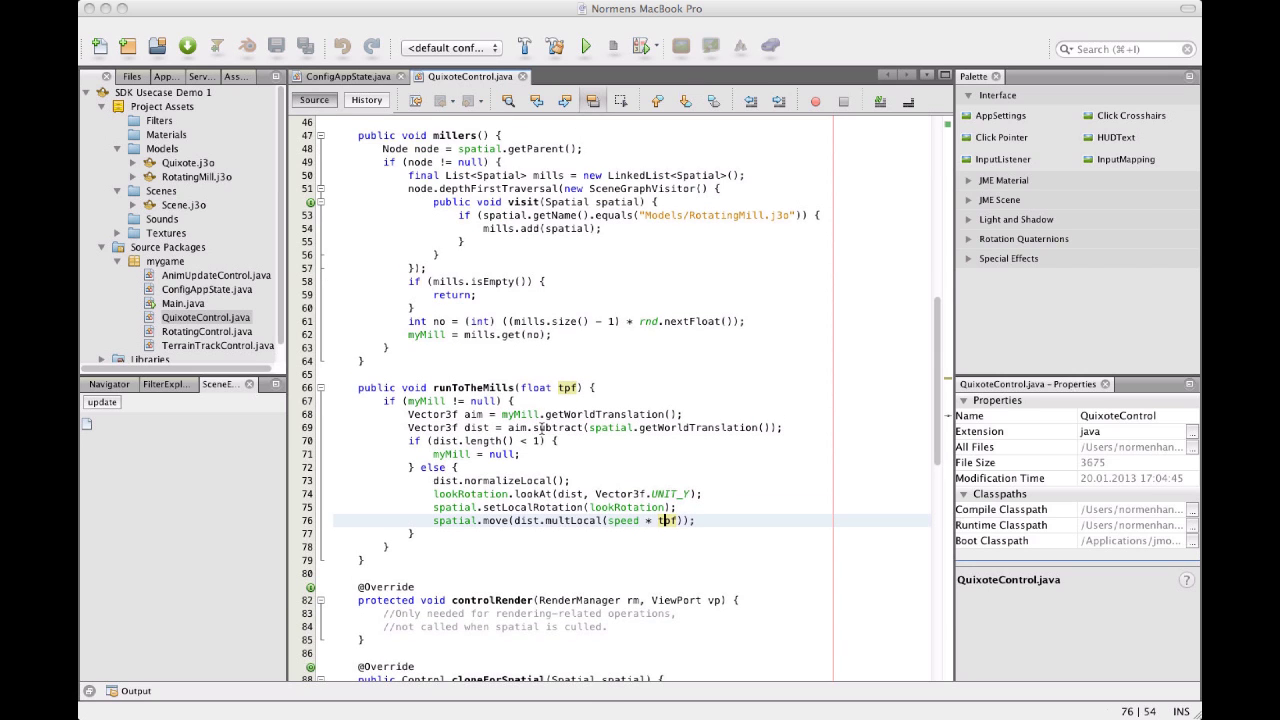
scroll(541, 428, down, 2)
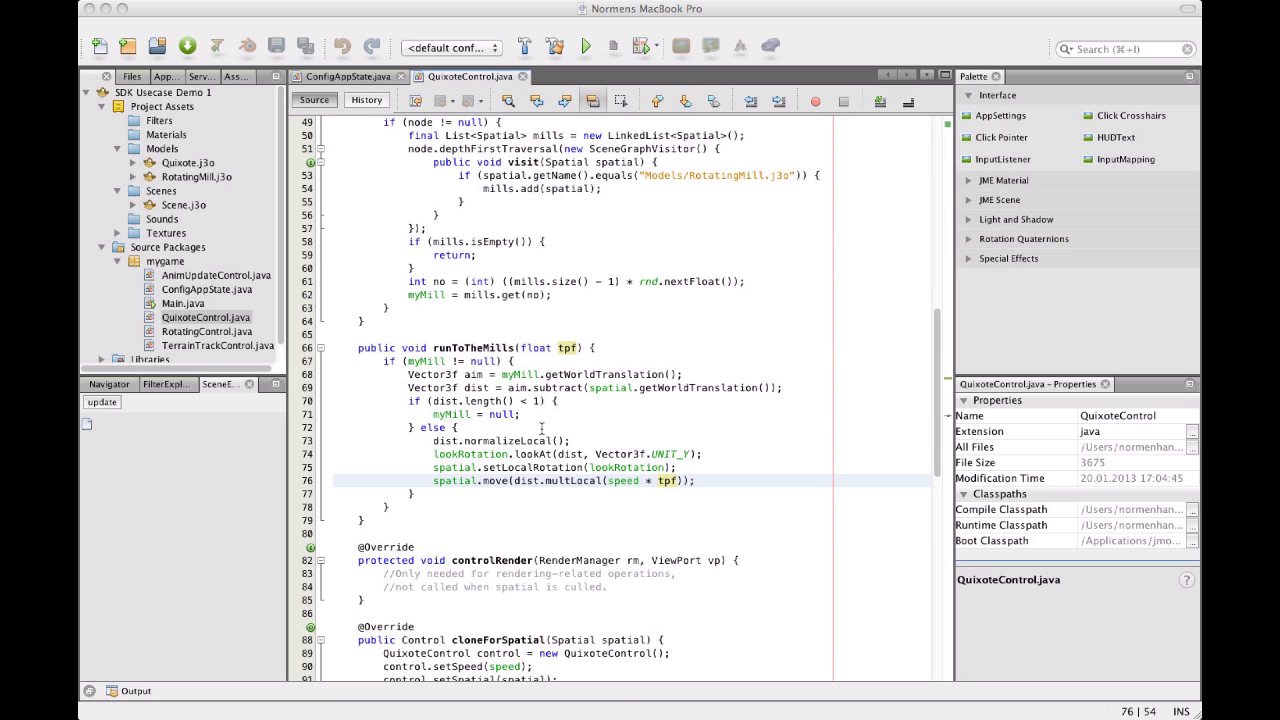
scroll(541, 428, up, 15)
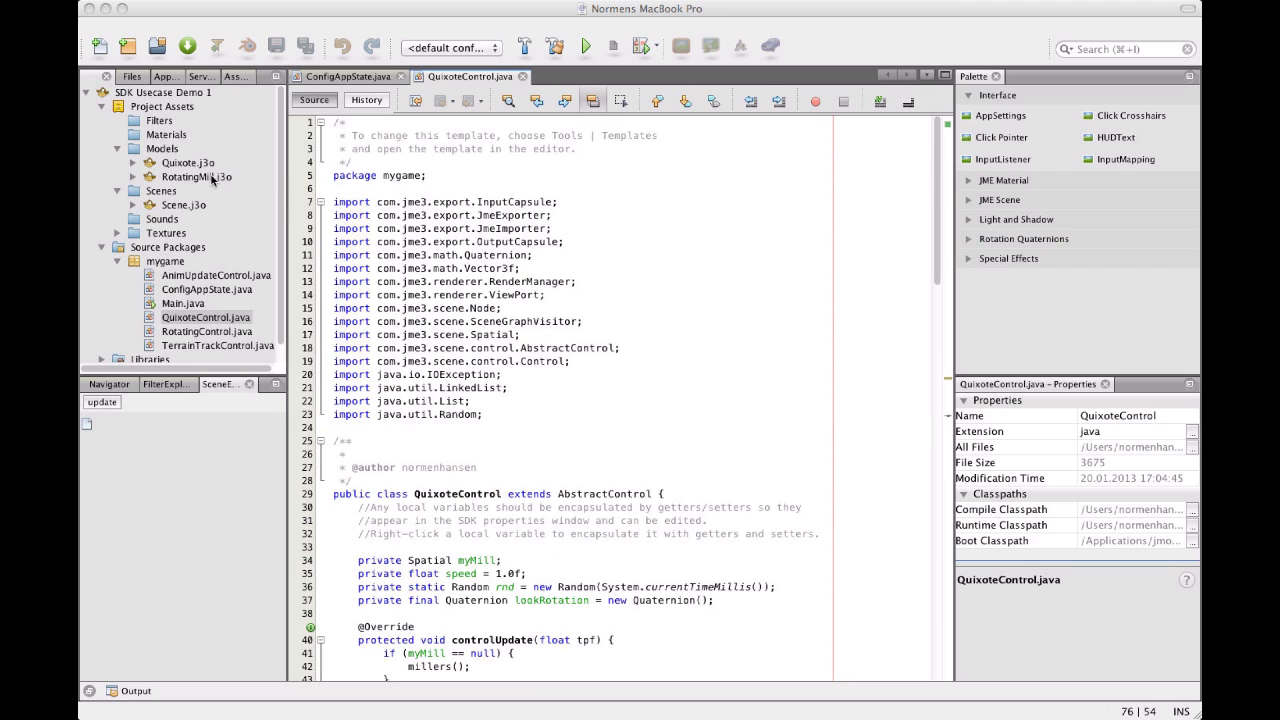
scroll(541, 428, down, 6)
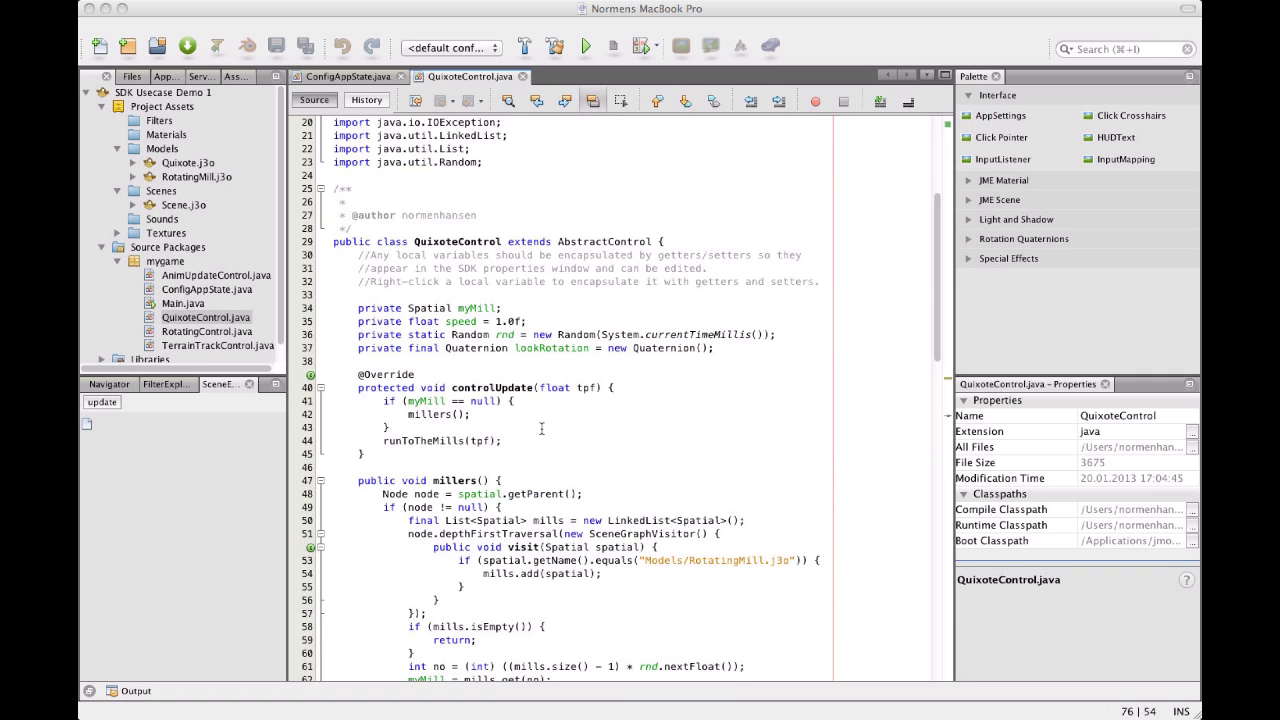
scroll(541, 428, down, 8)
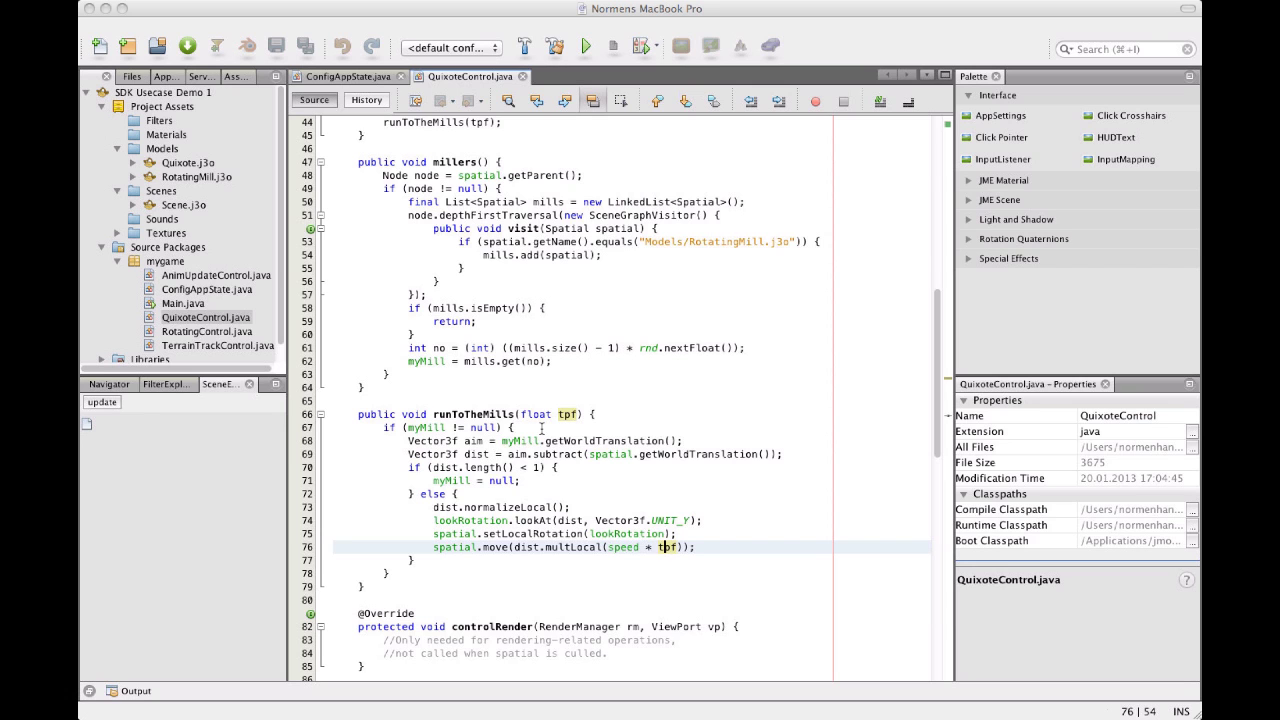
scroll(541, 428, down, 1)
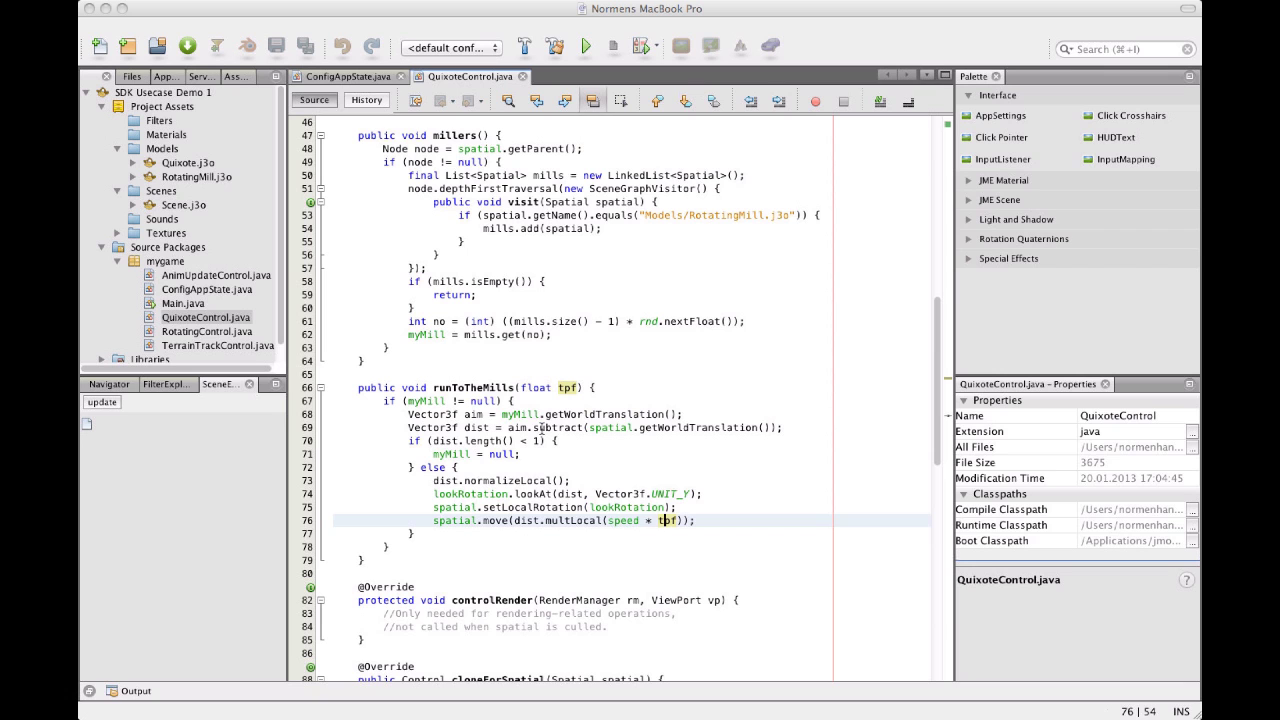
scroll(541, 428, down, 1)
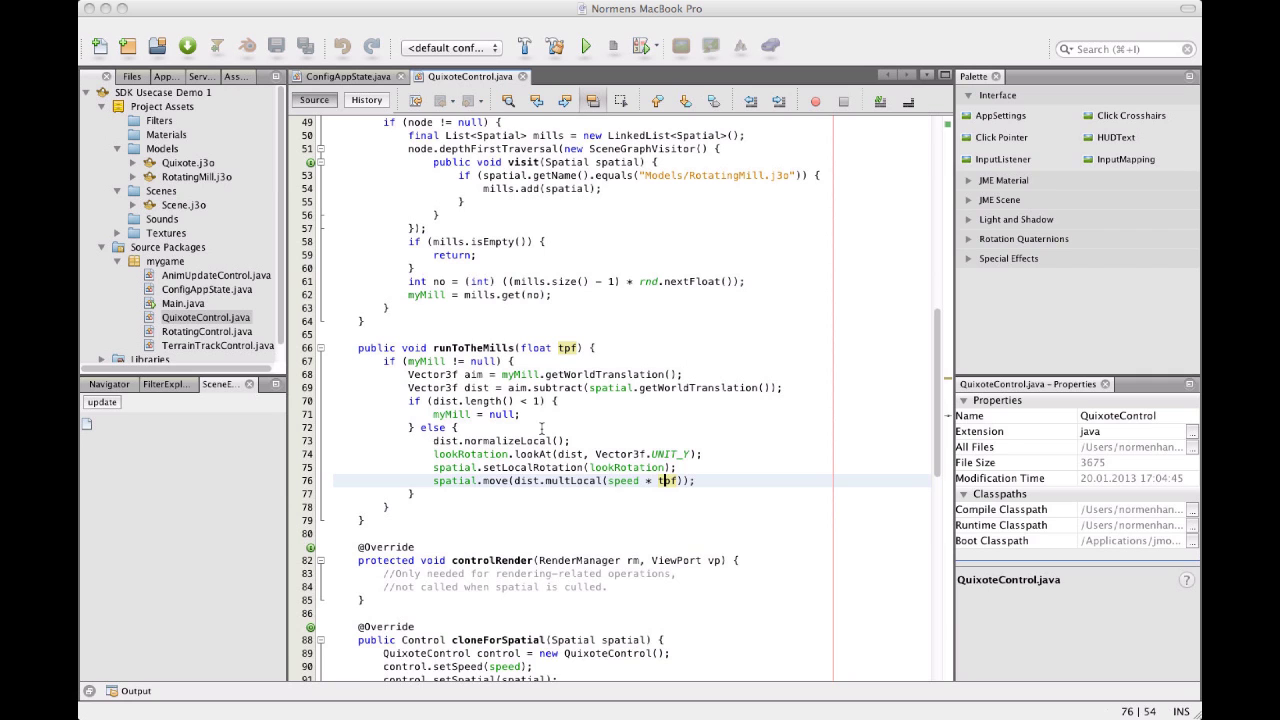
scroll(541, 428, up, 15)
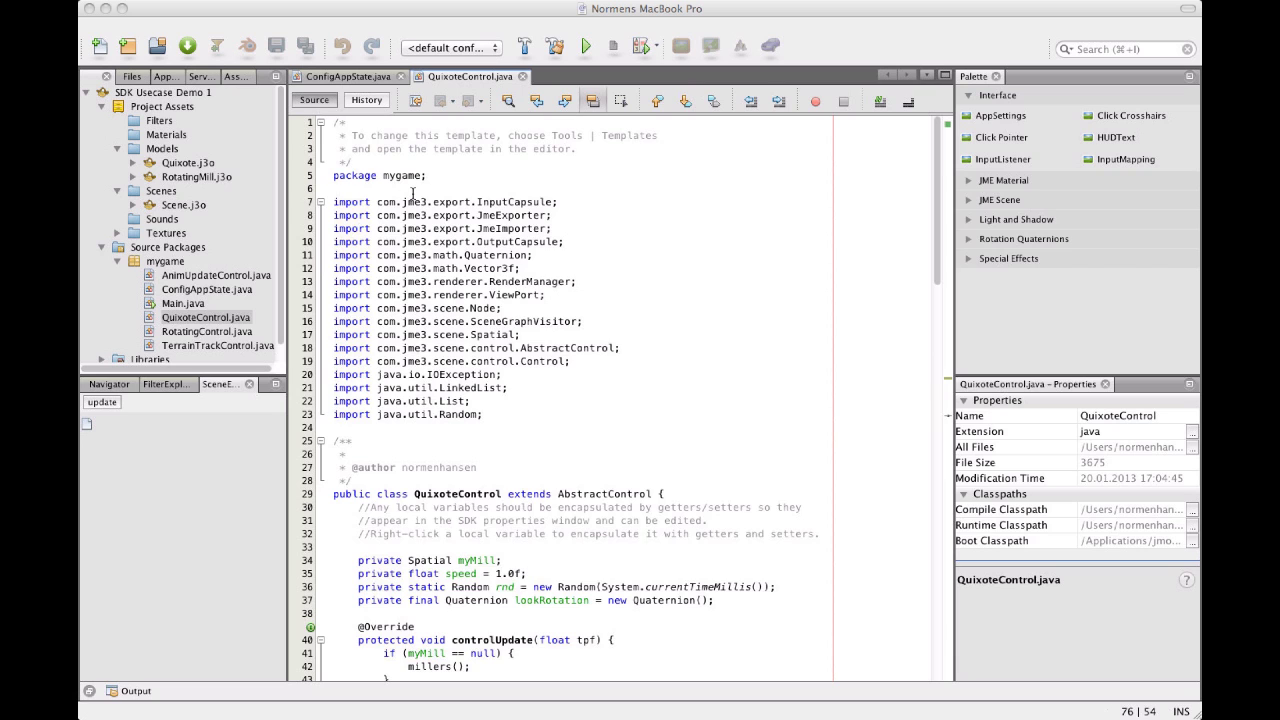
key(ctrl+q)
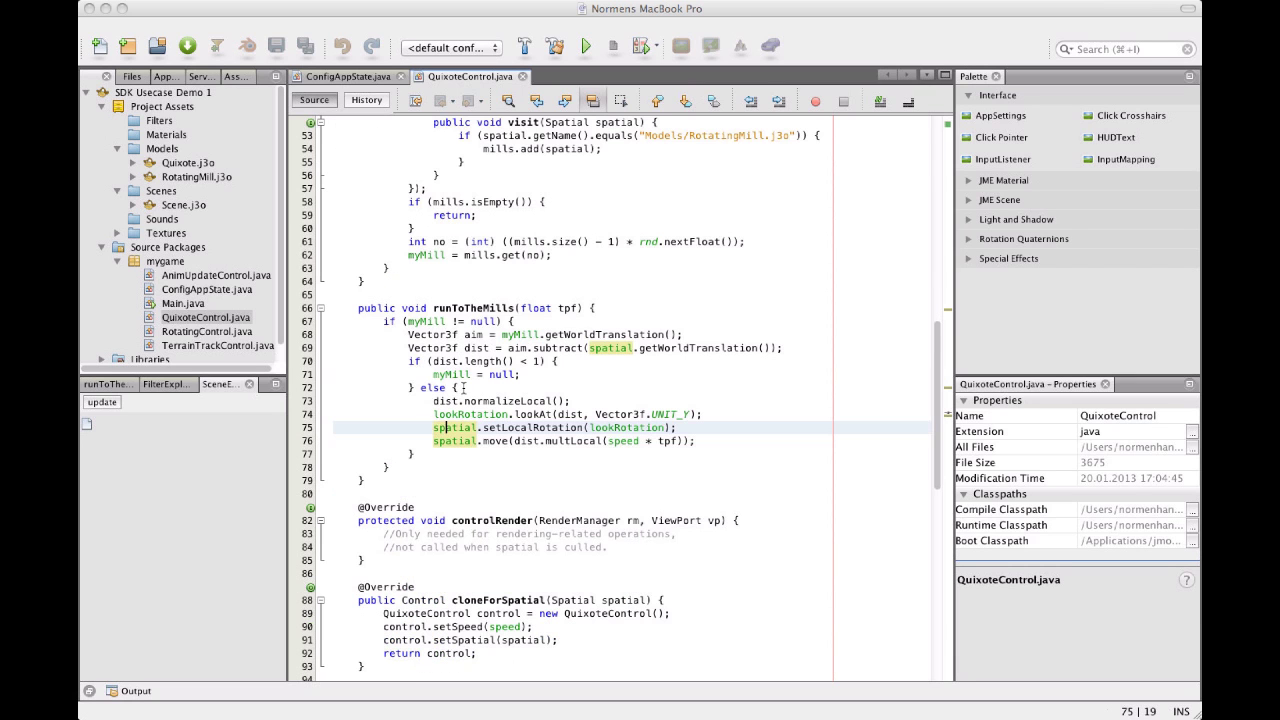
click(462, 387)
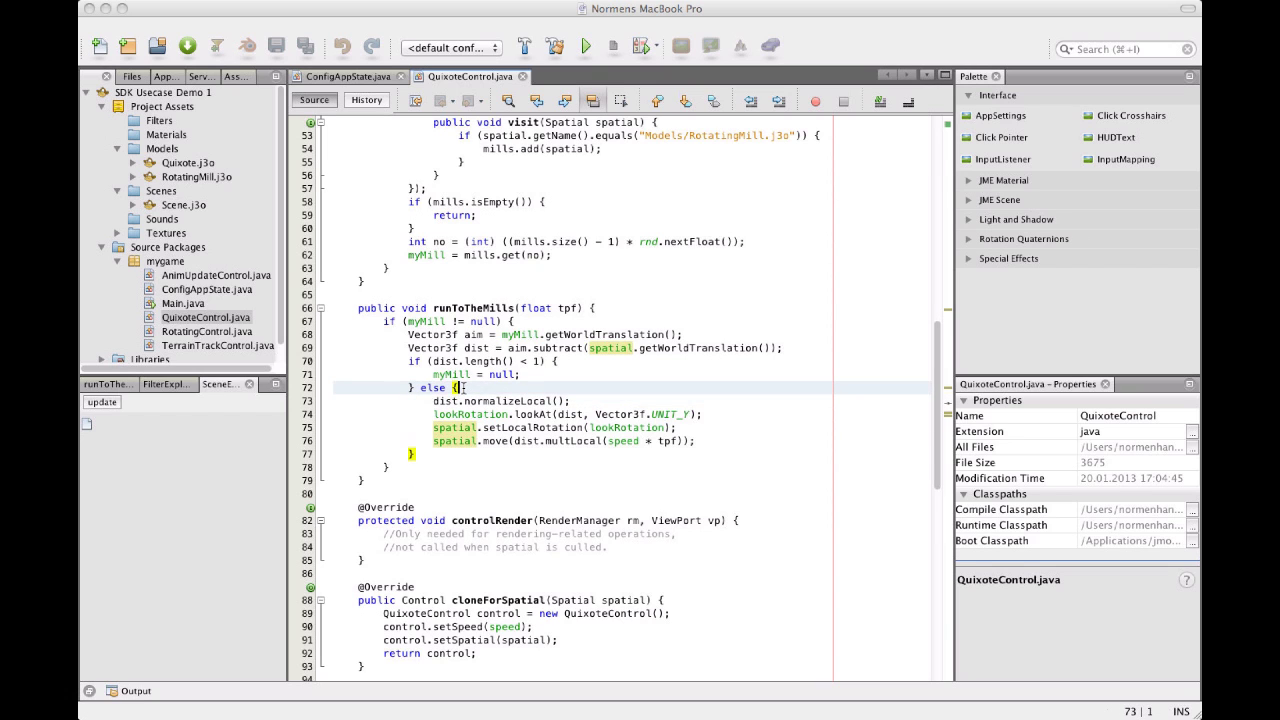
key(Right)
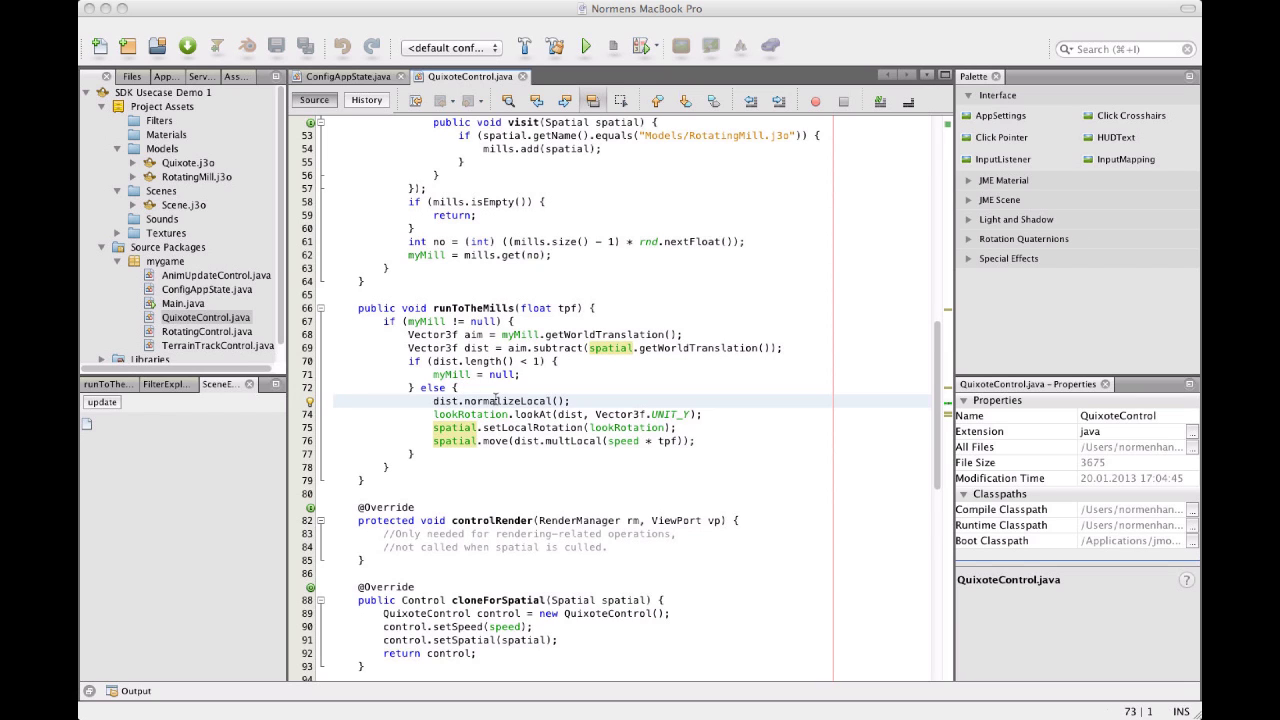
click(494, 416)
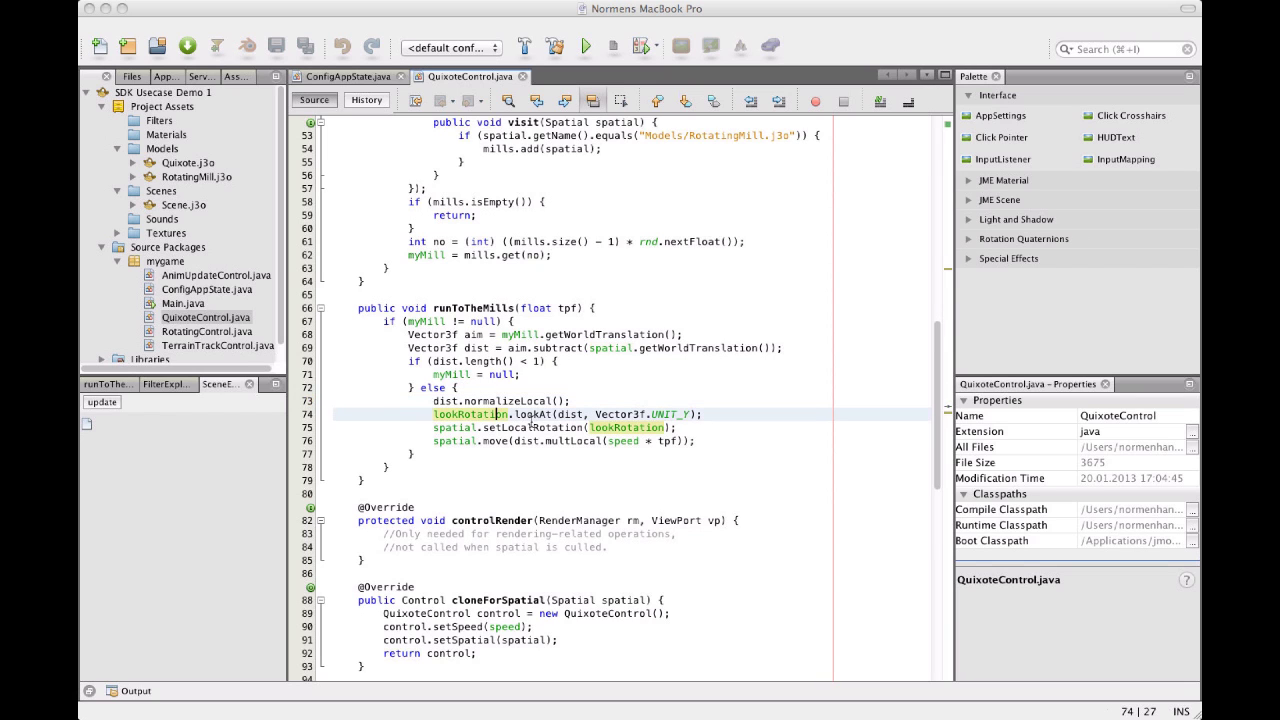
scroll(557, 418, up, 6)
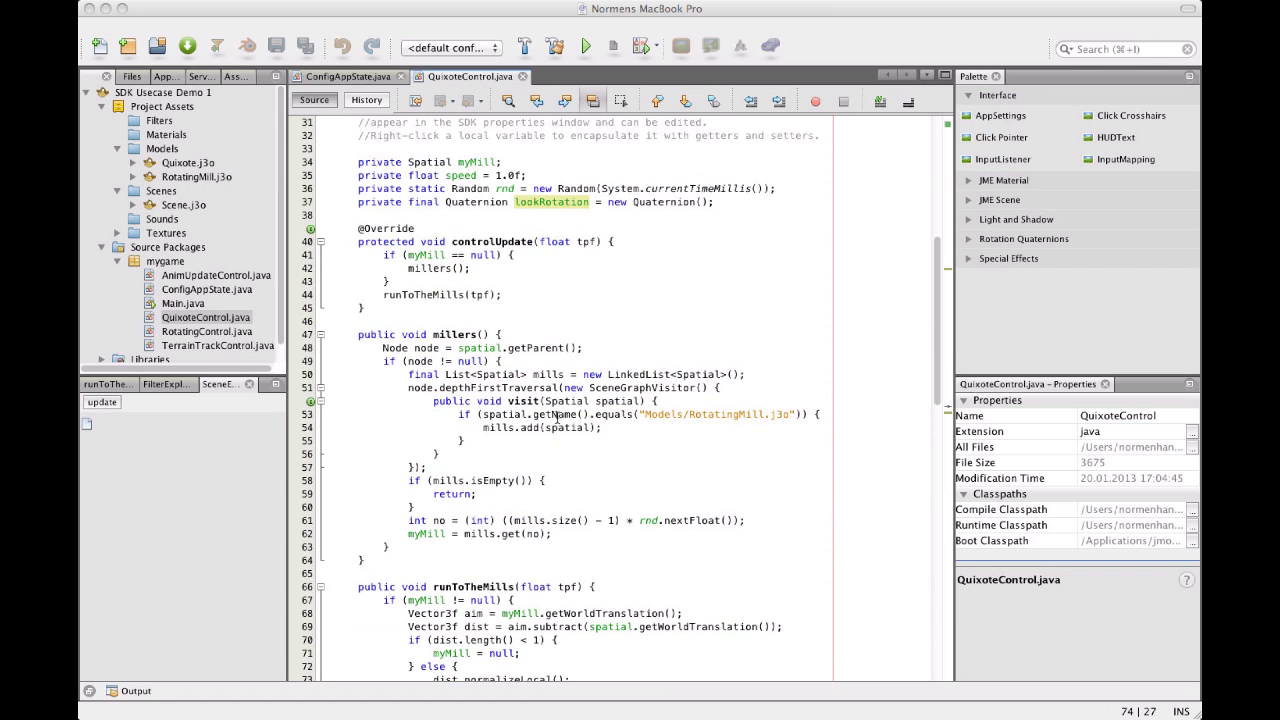
scroll(557, 418, down, 4)
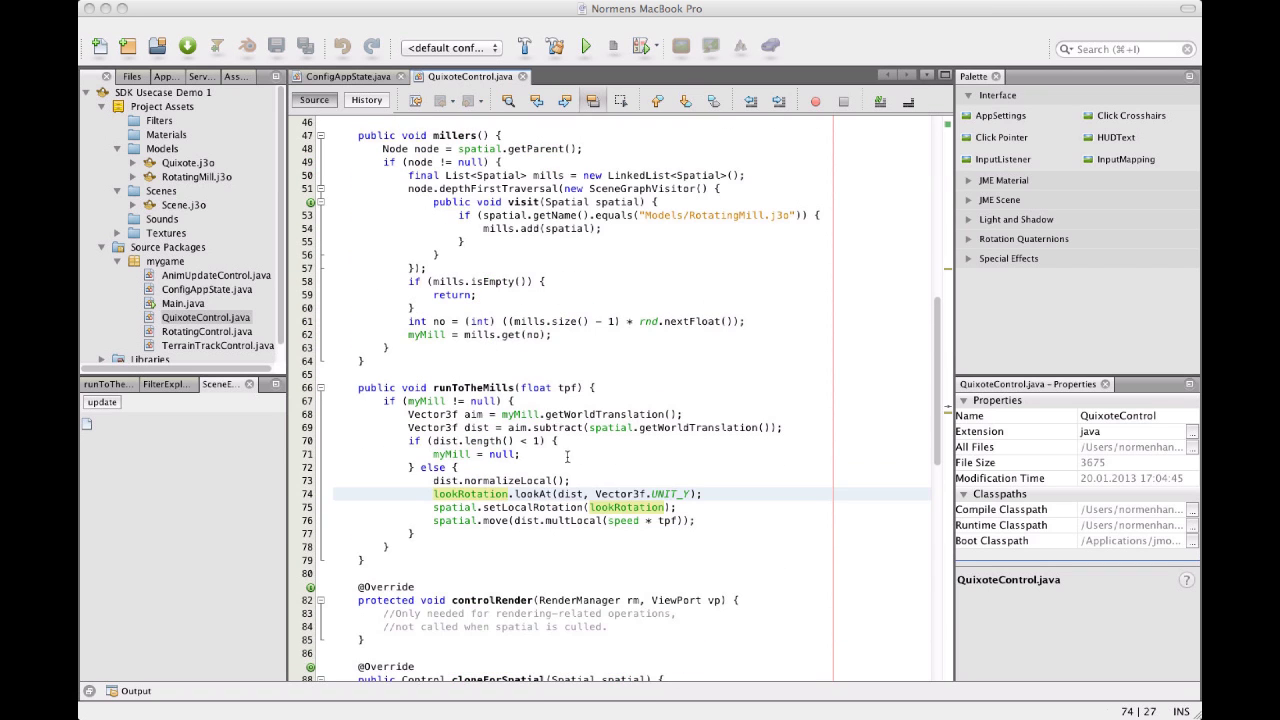
click(445, 508)
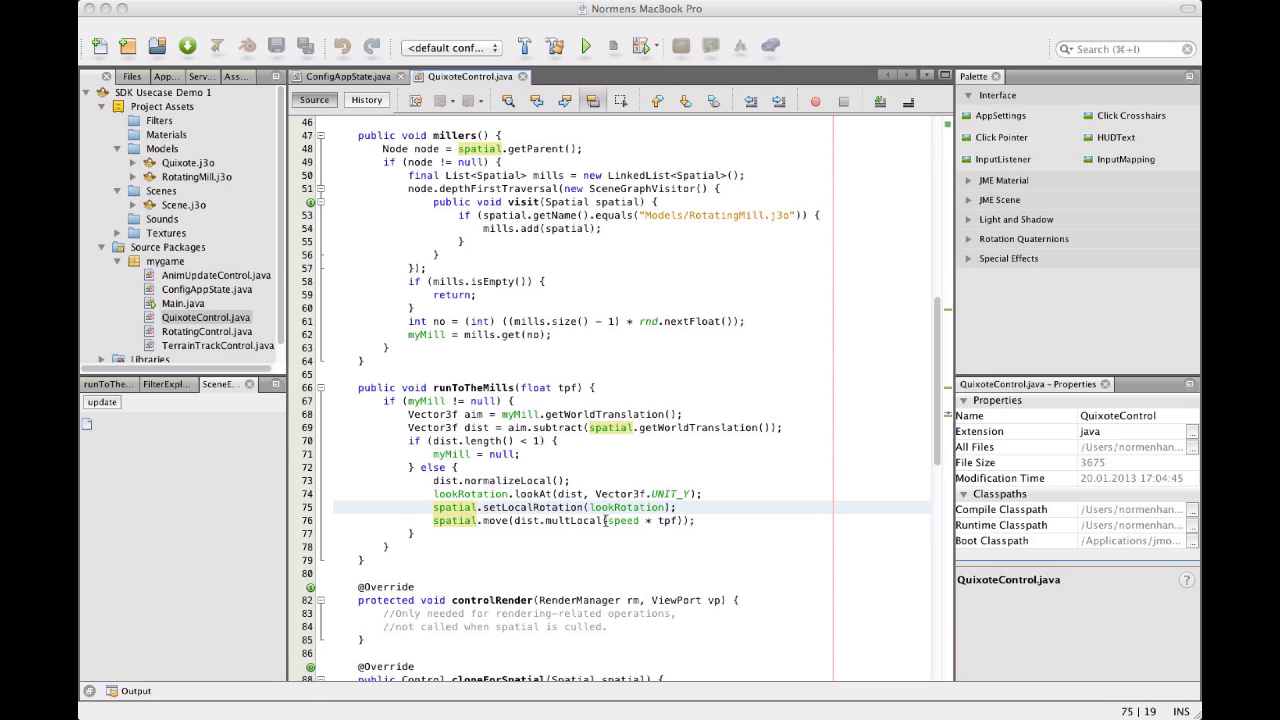
click(606, 520)
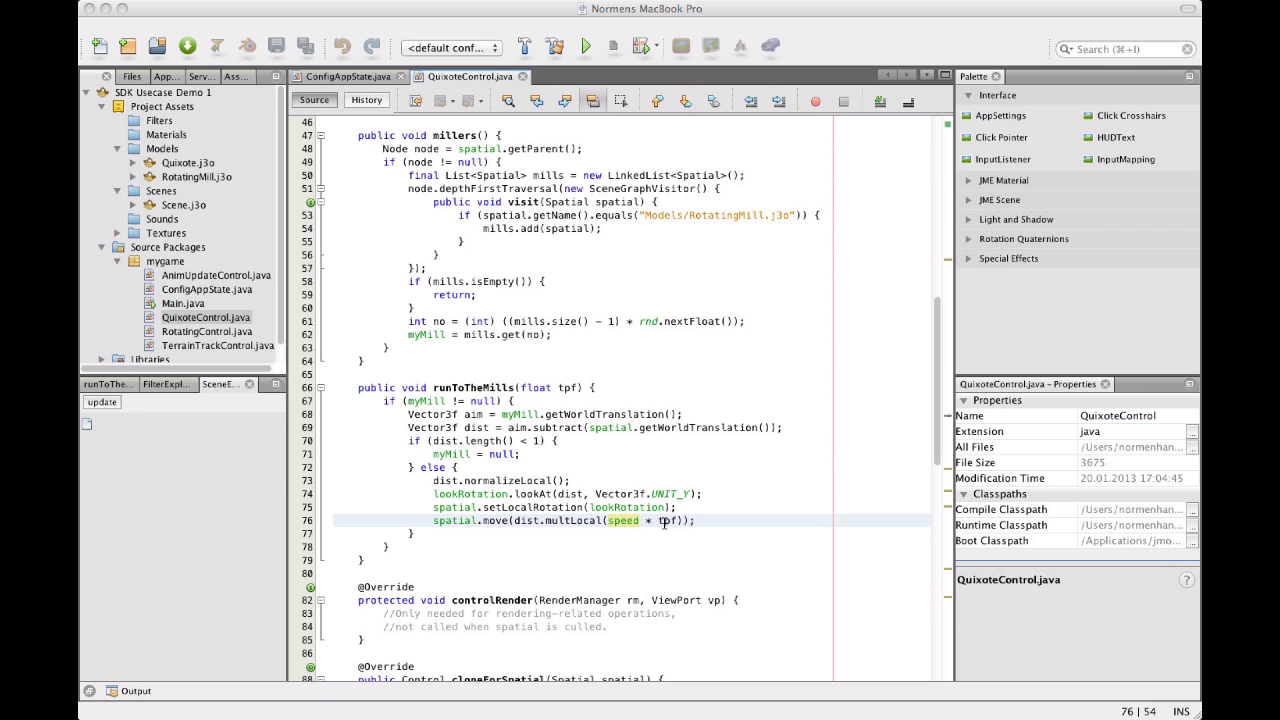
click(663, 520)
scroll(581, 421, up, 6)
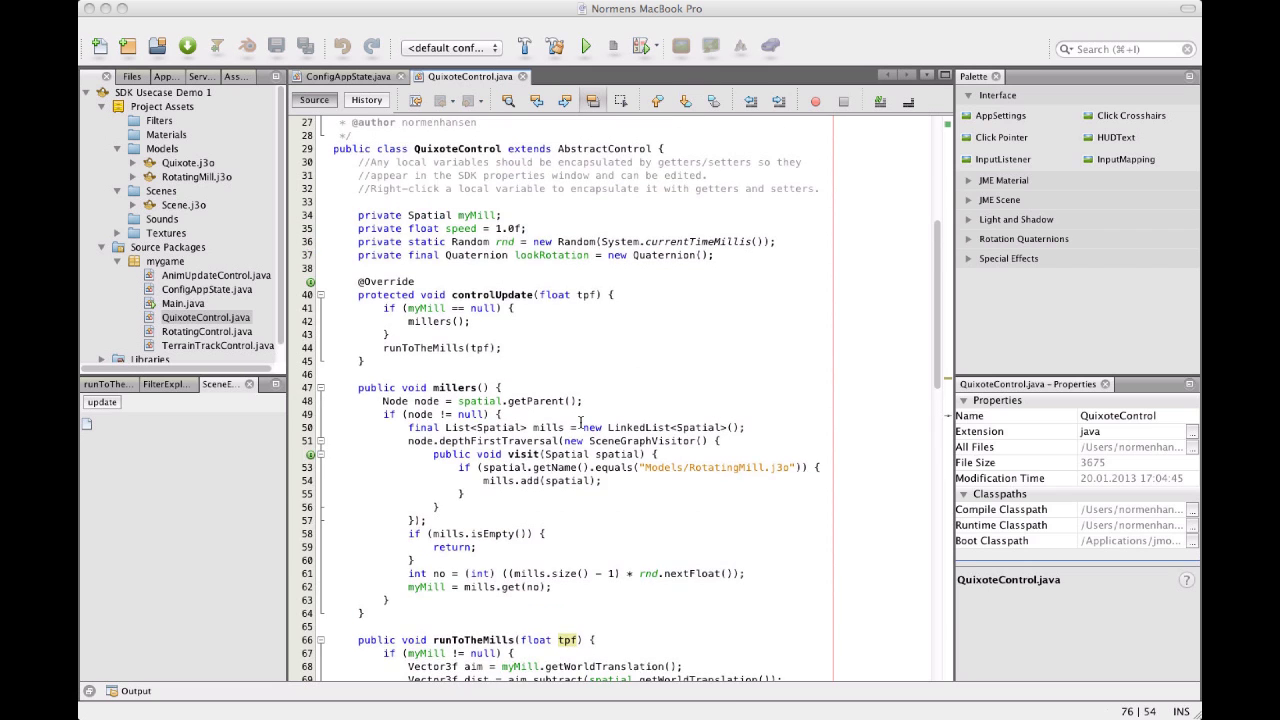
scroll(581, 421, up, 5)
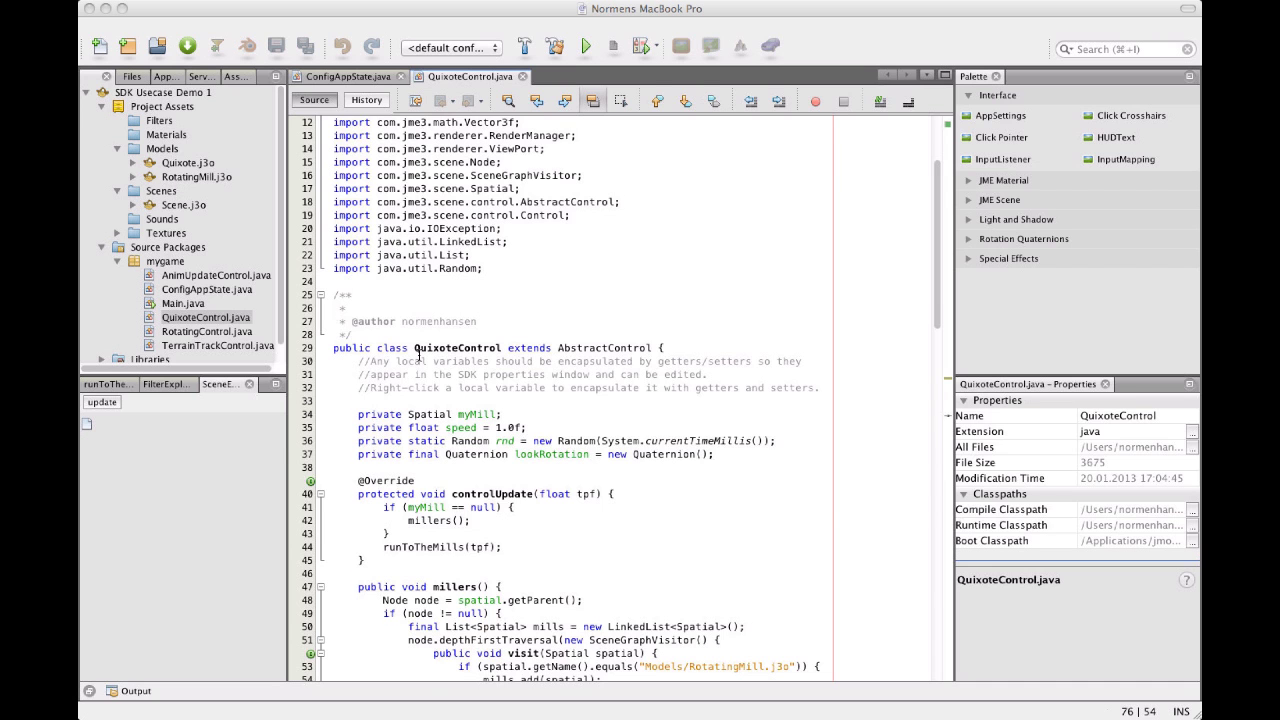
scroll(419, 355, down, 11)
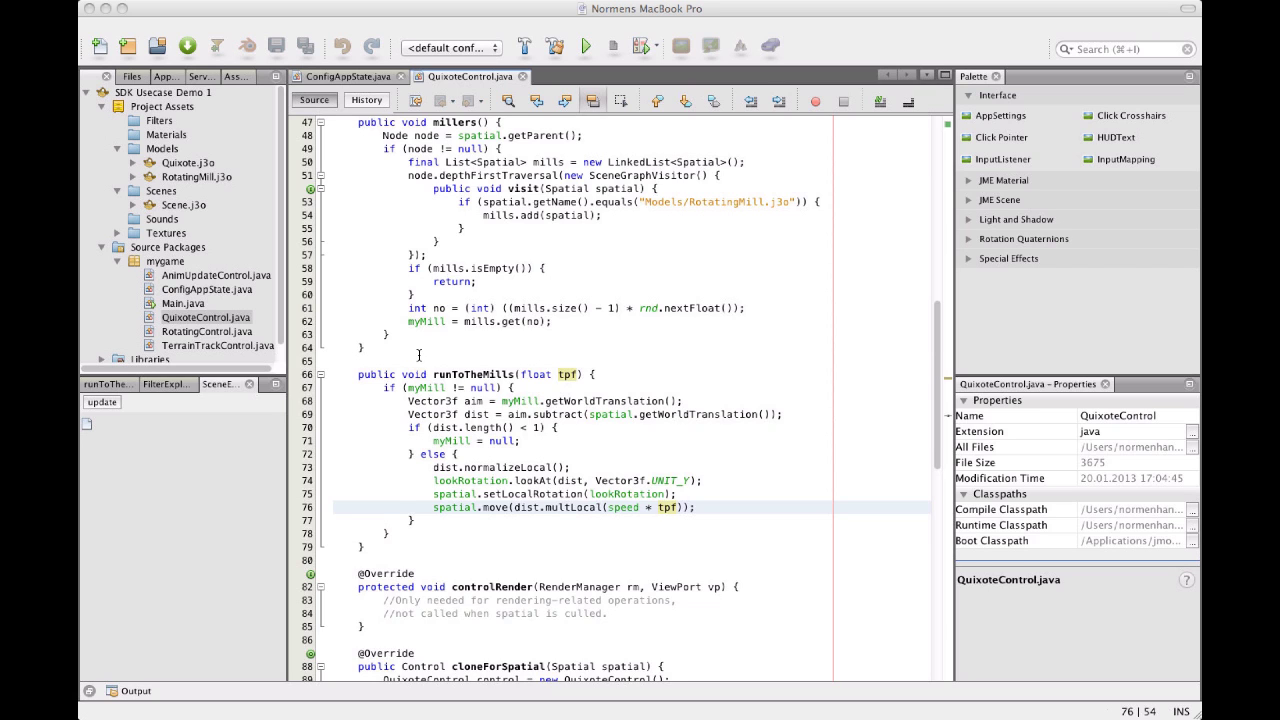
scroll(419, 355, down, 4)
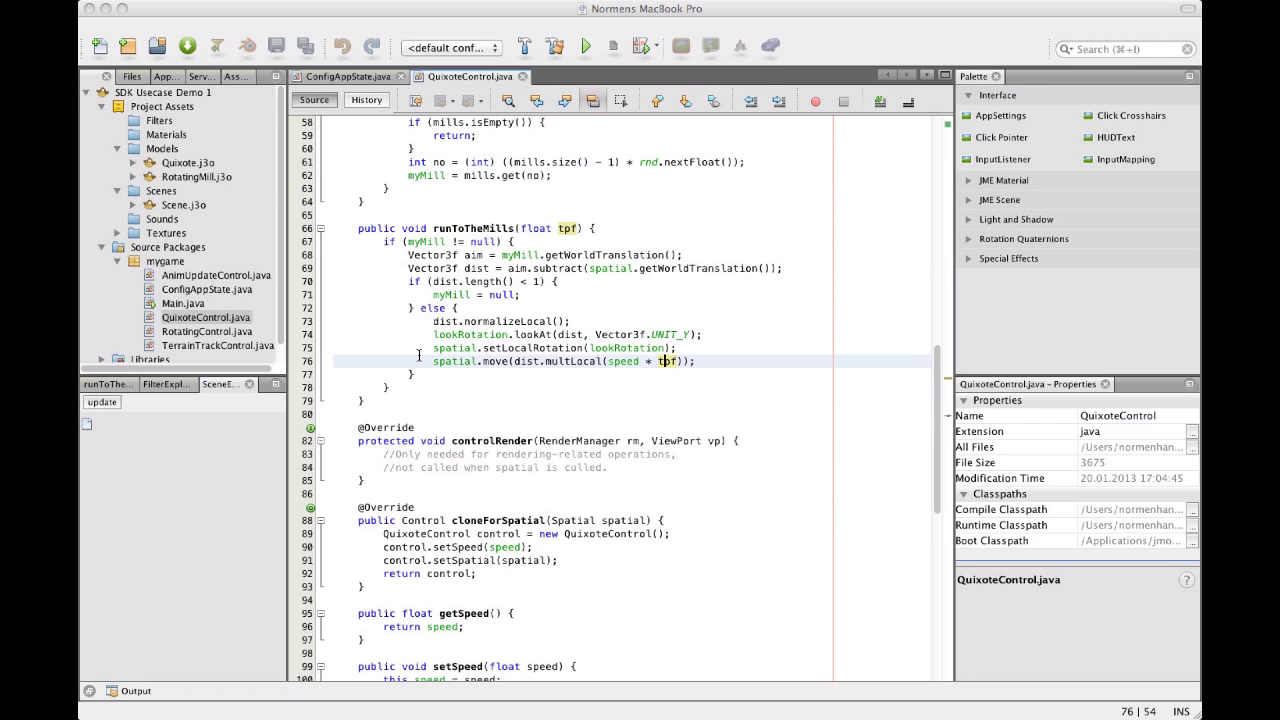
scroll(419, 355, up, 14)
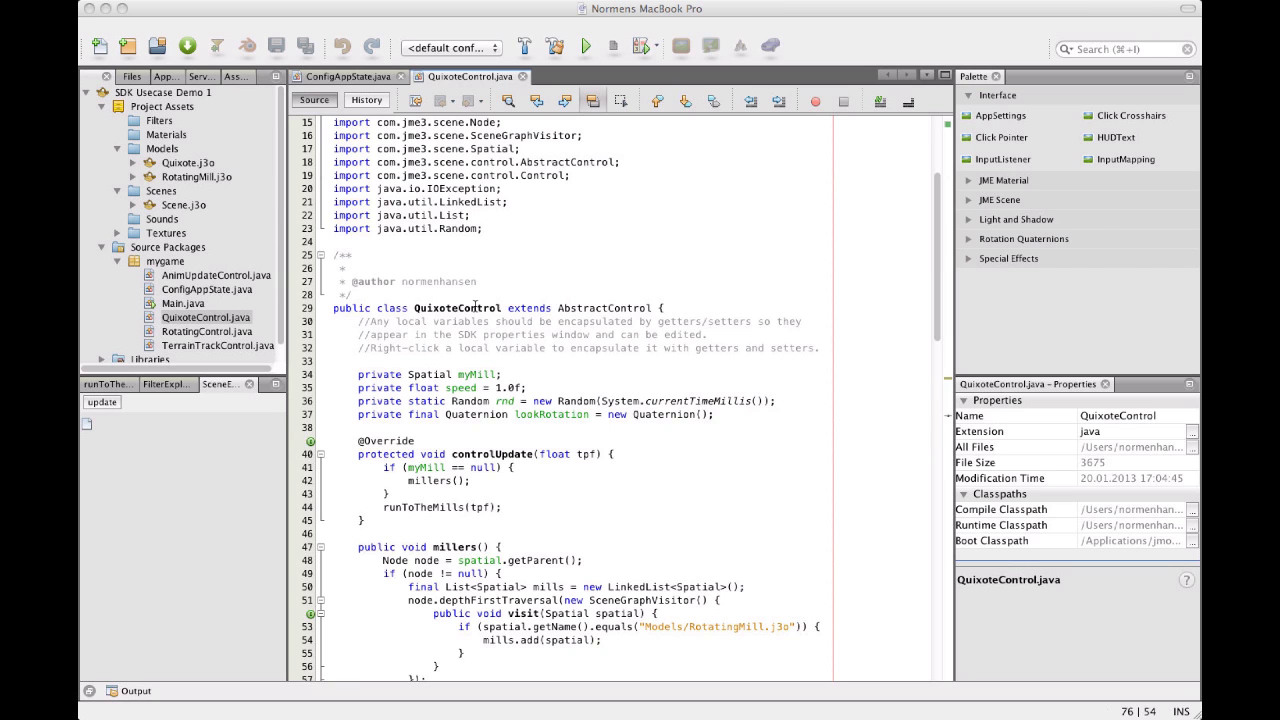
scroll(475, 307, up, 4)
scroll(475, 307, down, 8)
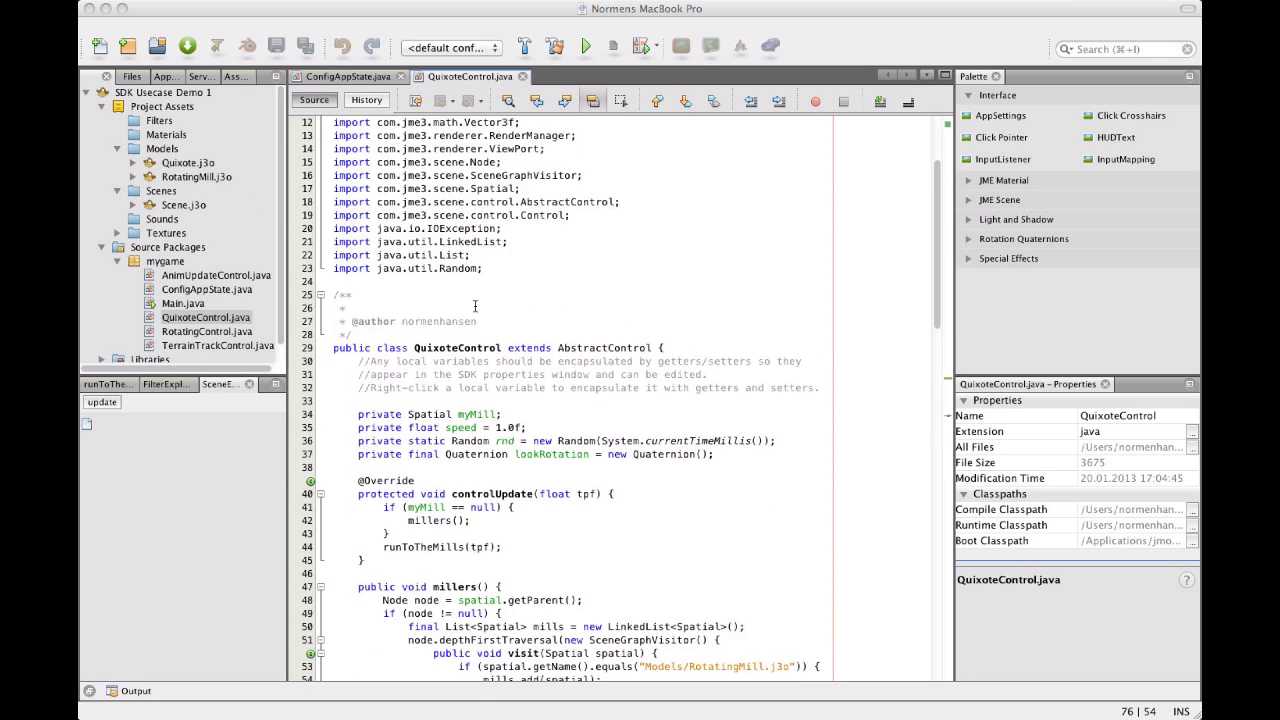
scroll(529, 236, up, 2)
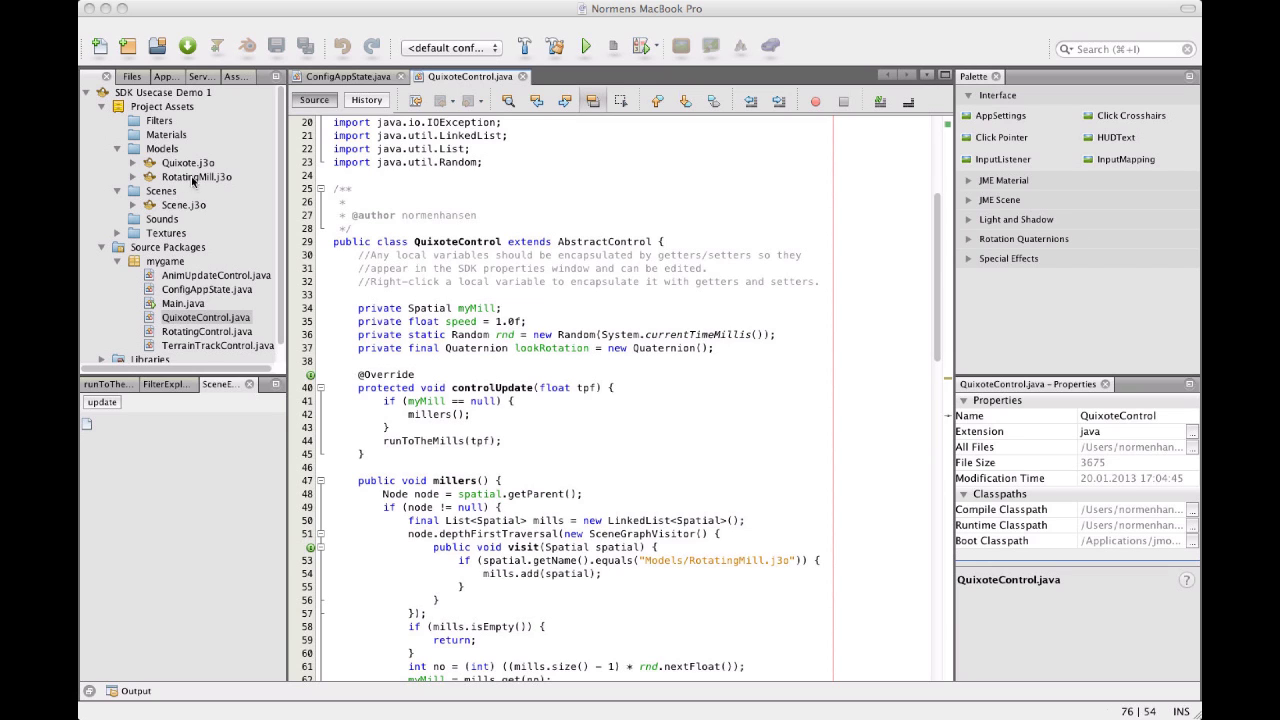
Step: Open Quixote.j3o in the scene composer, build the project and light the preview
double_click(186, 163)
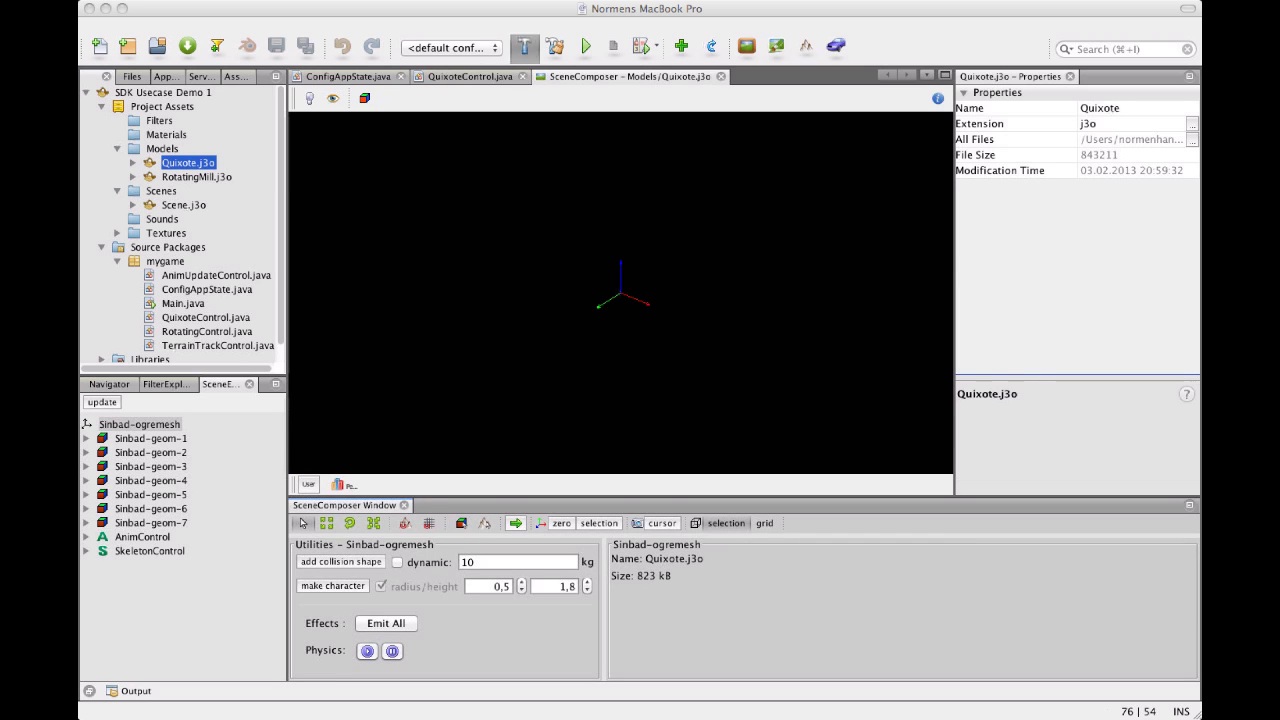
click(524, 46)
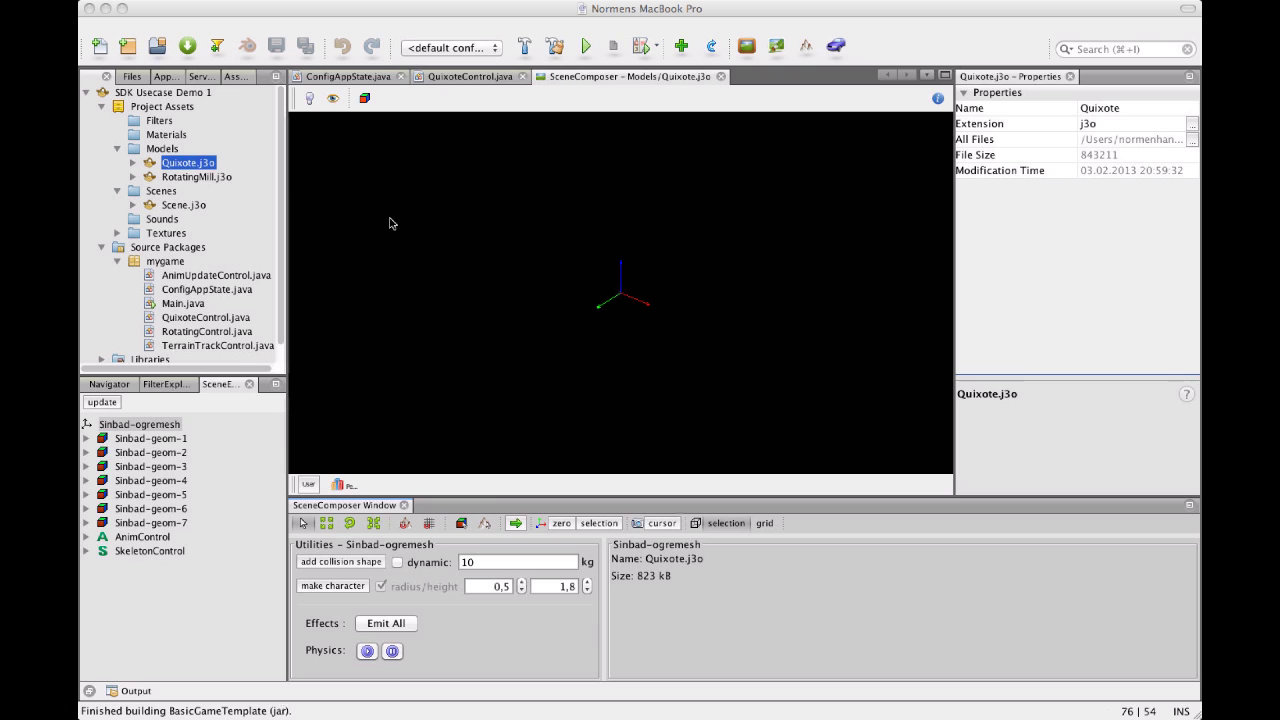
click(310, 99)
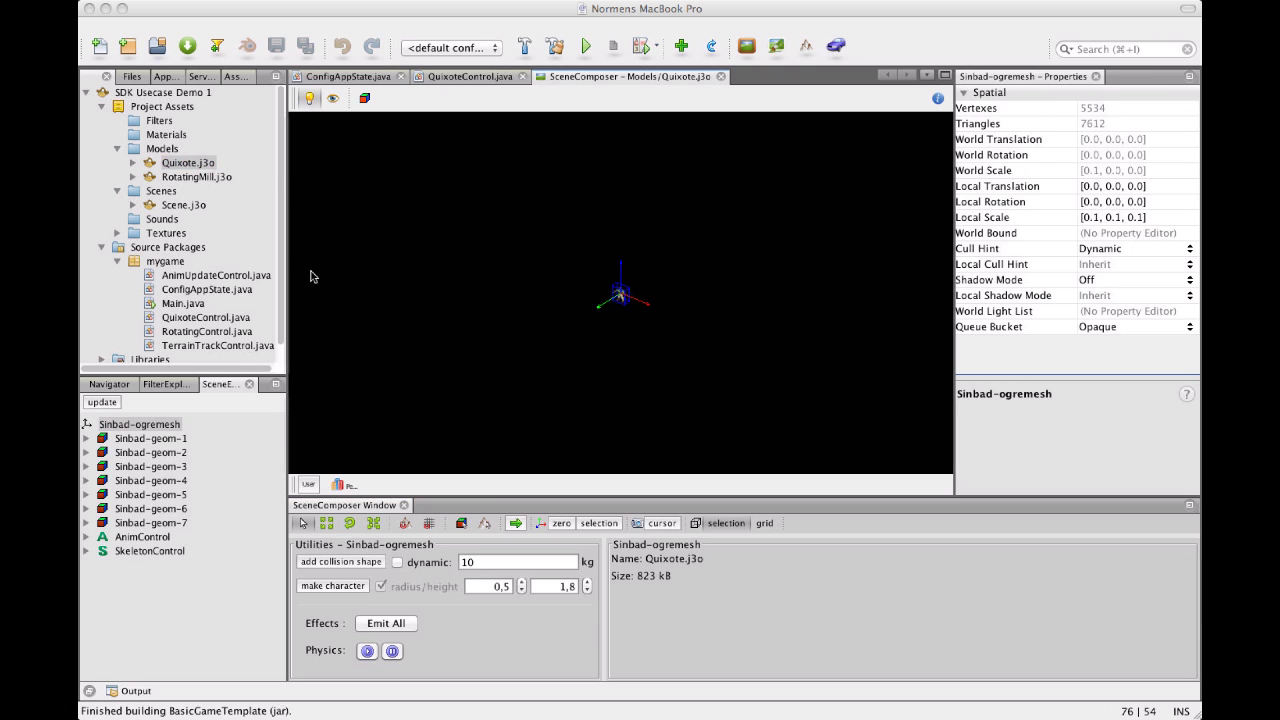
scroll(615, 280, up, 5)
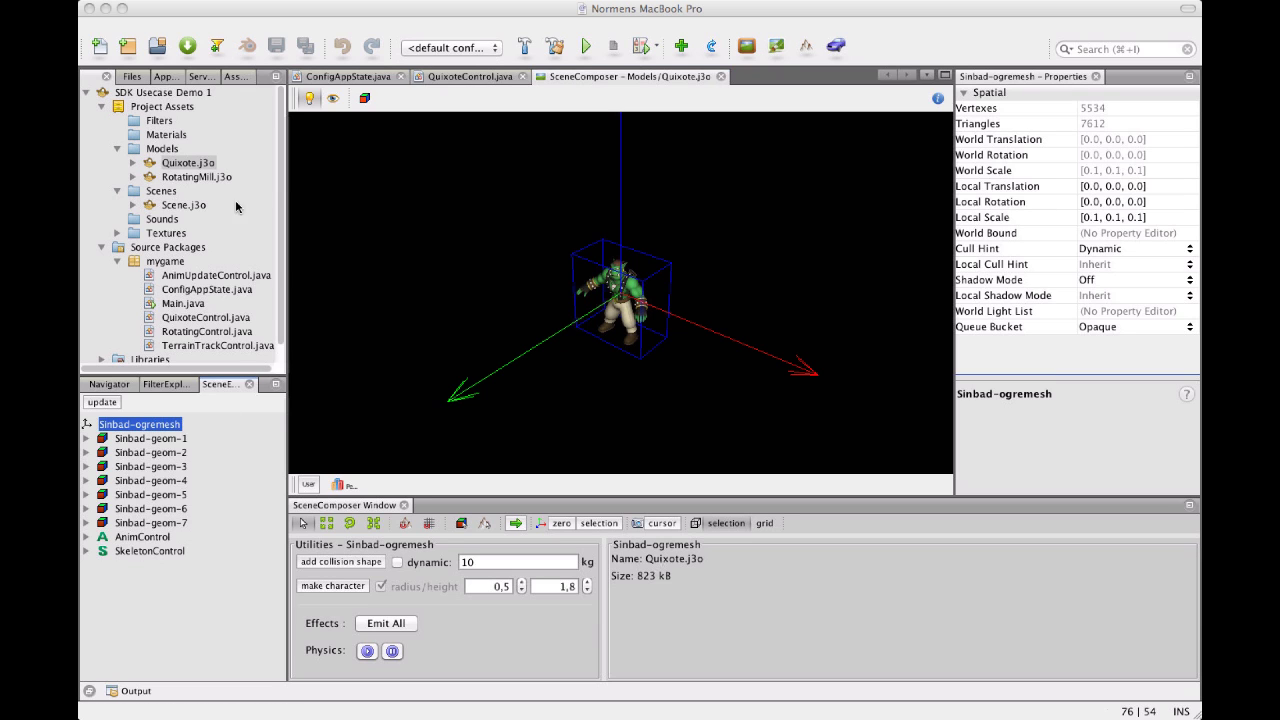
Step: Add QuixoteControl as a custom control on Sinbad-ogremesh and save Quixote.j3o
right_click(153, 424)
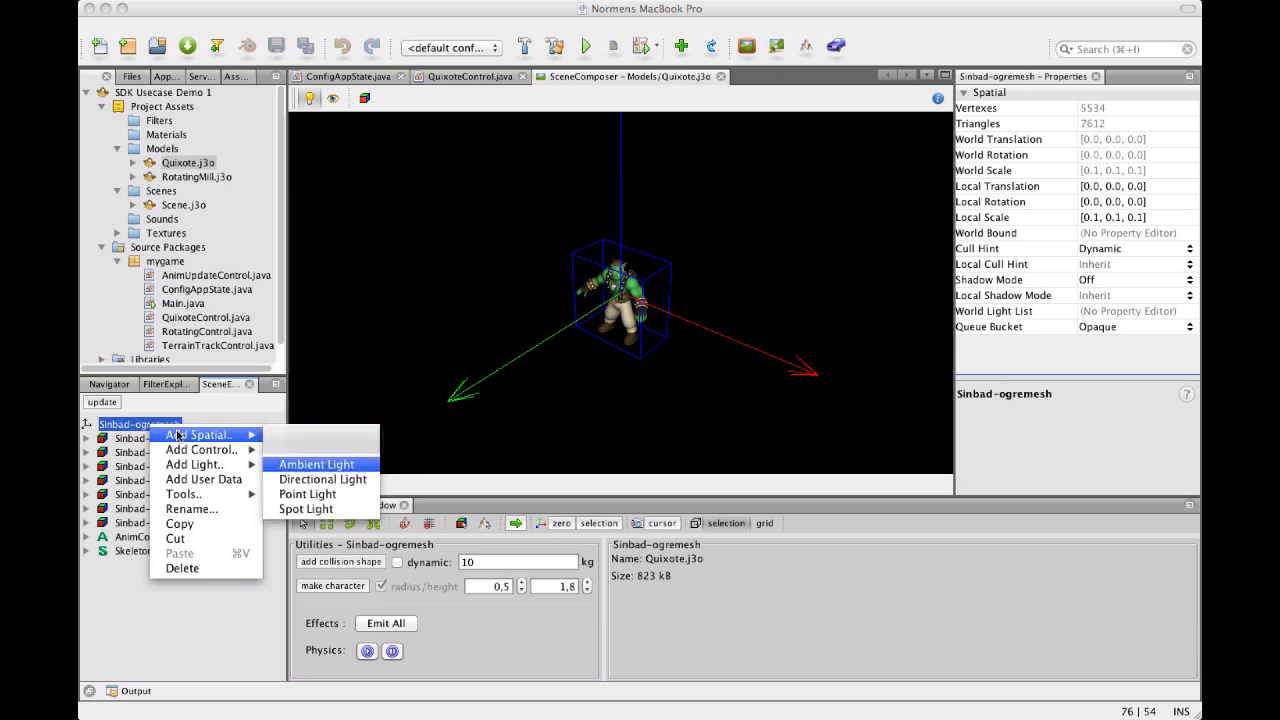
mouse_move(199, 450)
click(309, 466)
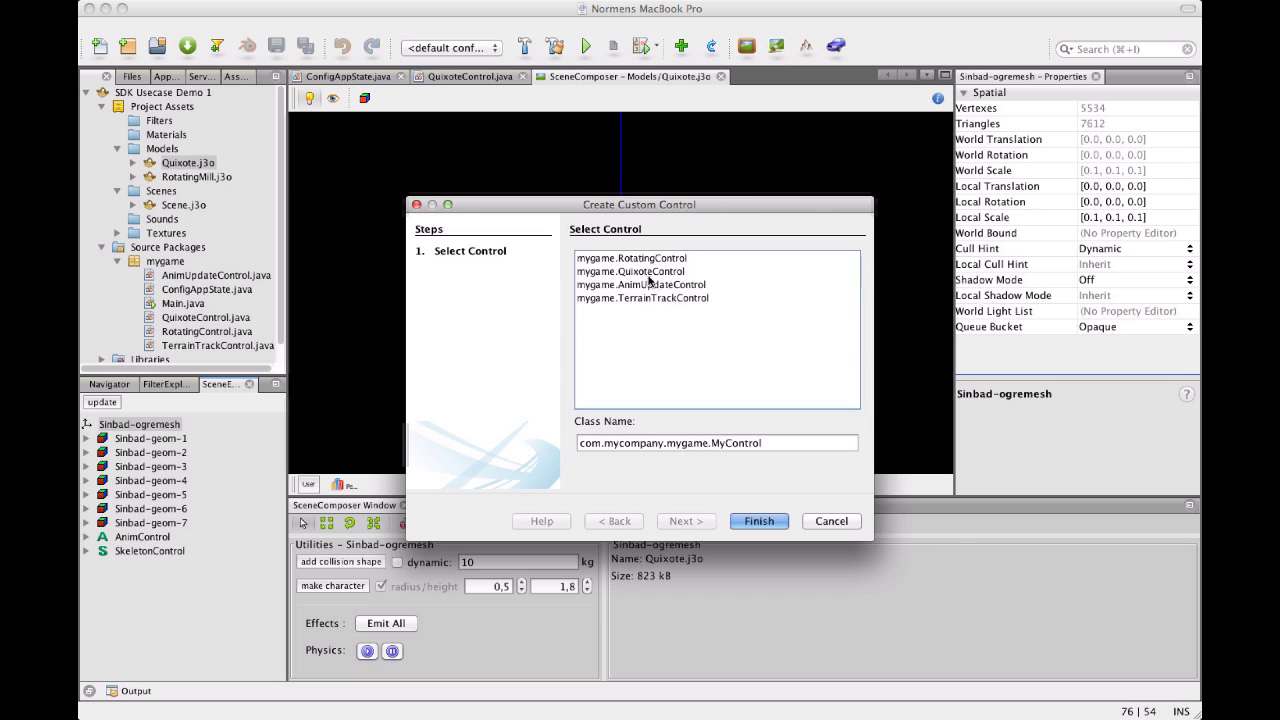
click(631, 272)
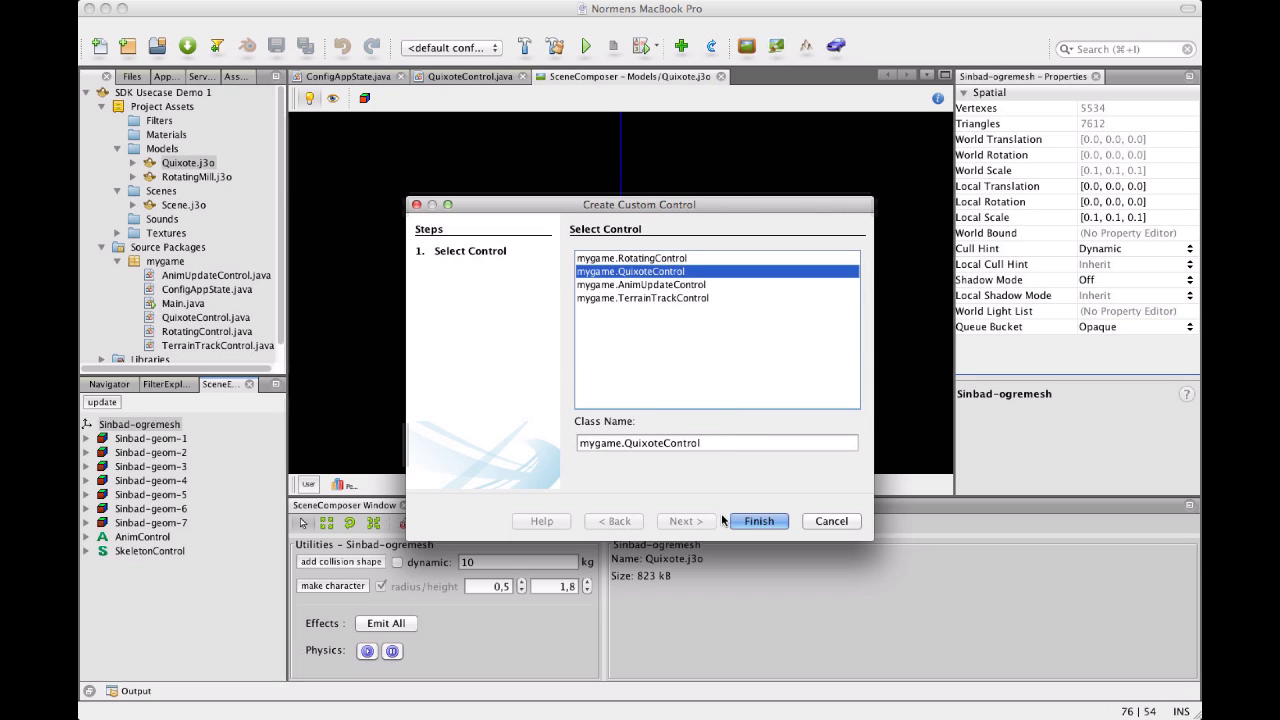
click(756, 521)
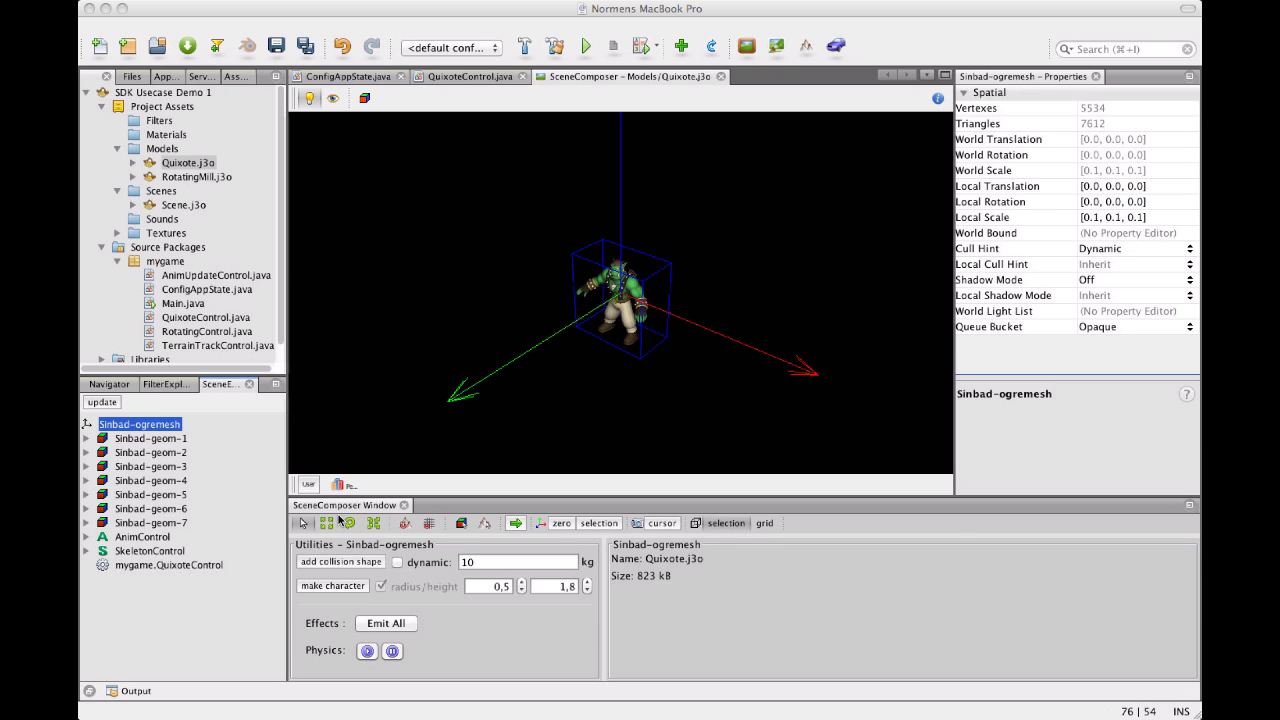
click(185, 566)
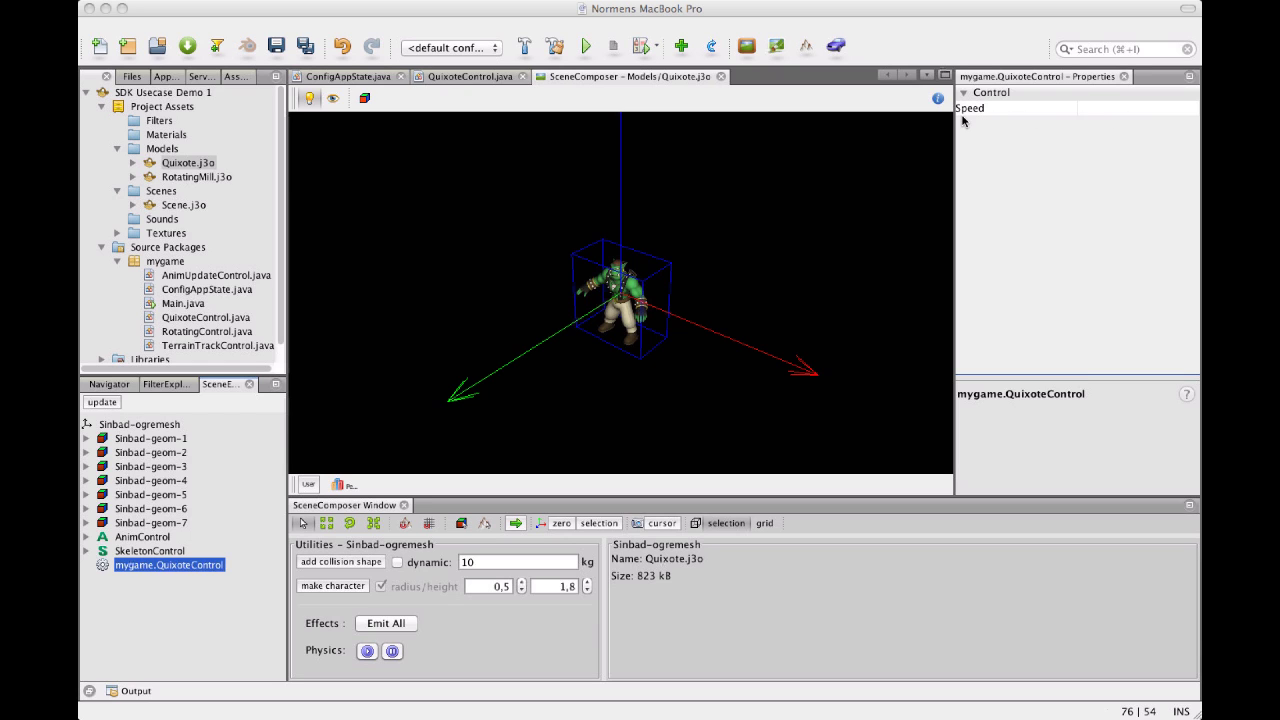
click(276, 45)
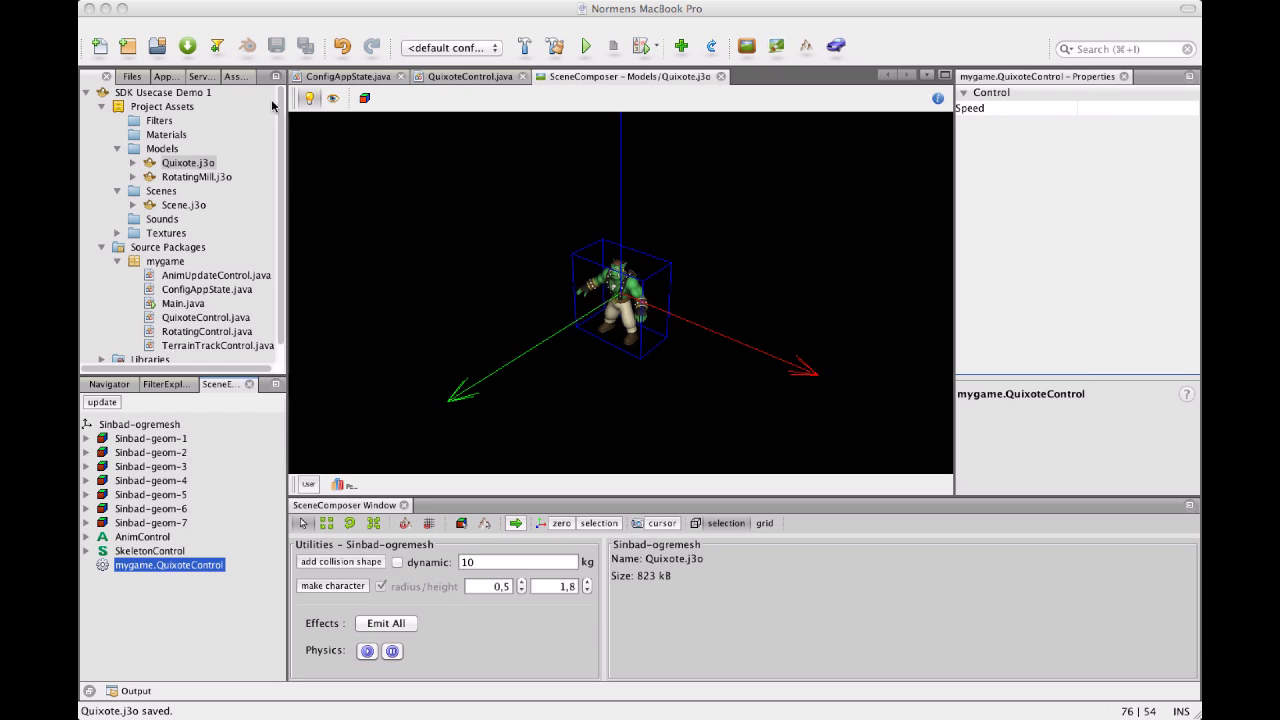
Step: Check the Sinbad-geom-6 and Sinbad-ogremesh nodes, then close the Quixote.j3o composer
click(169, 511)
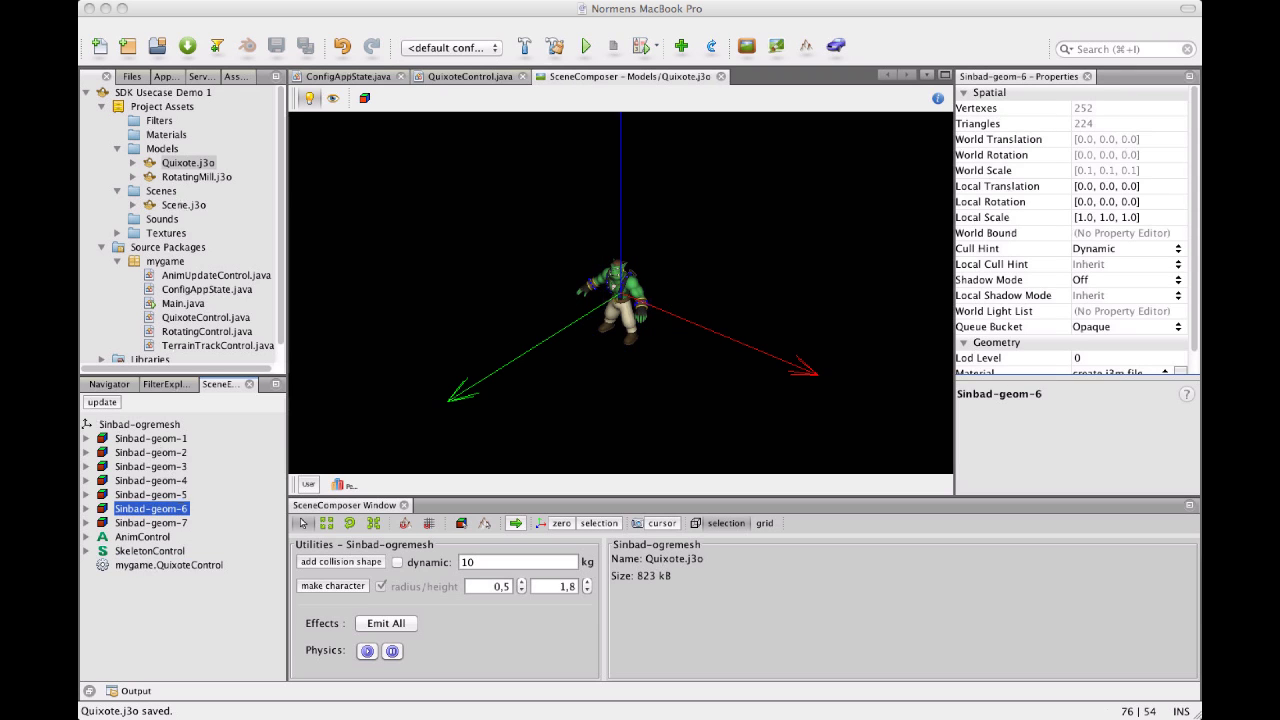
click(140, 425)
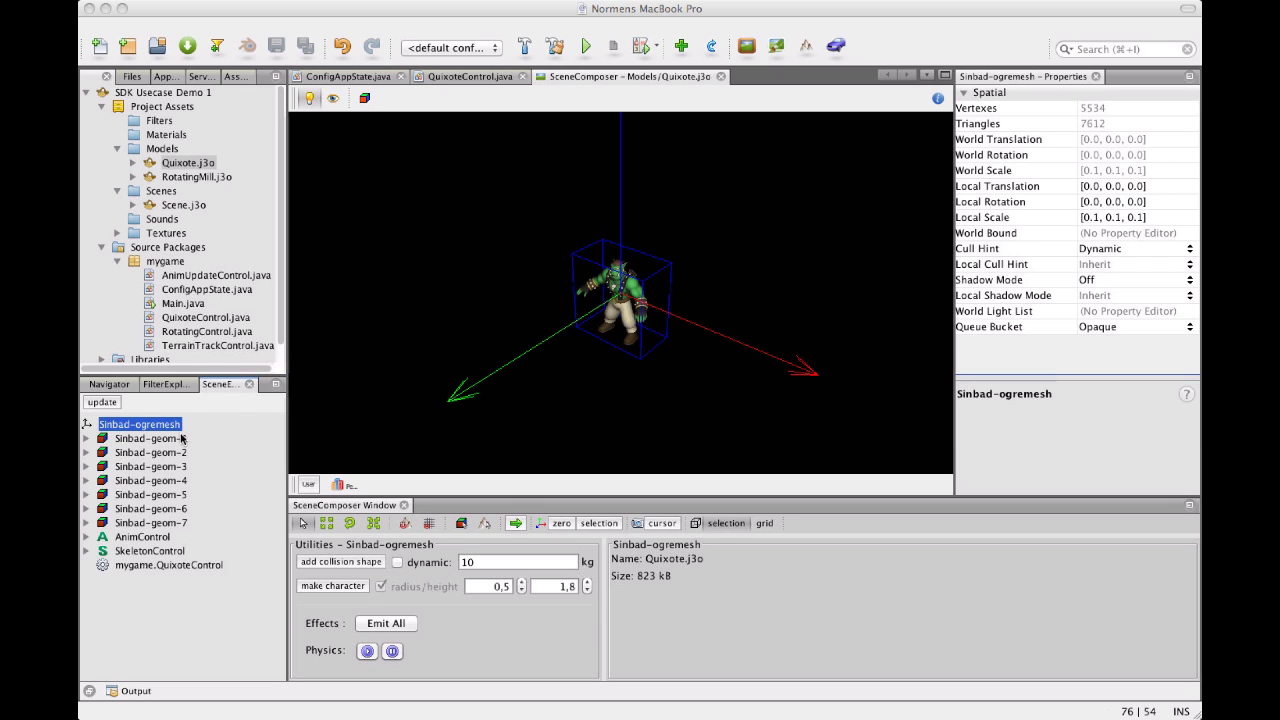
click(721, 77)
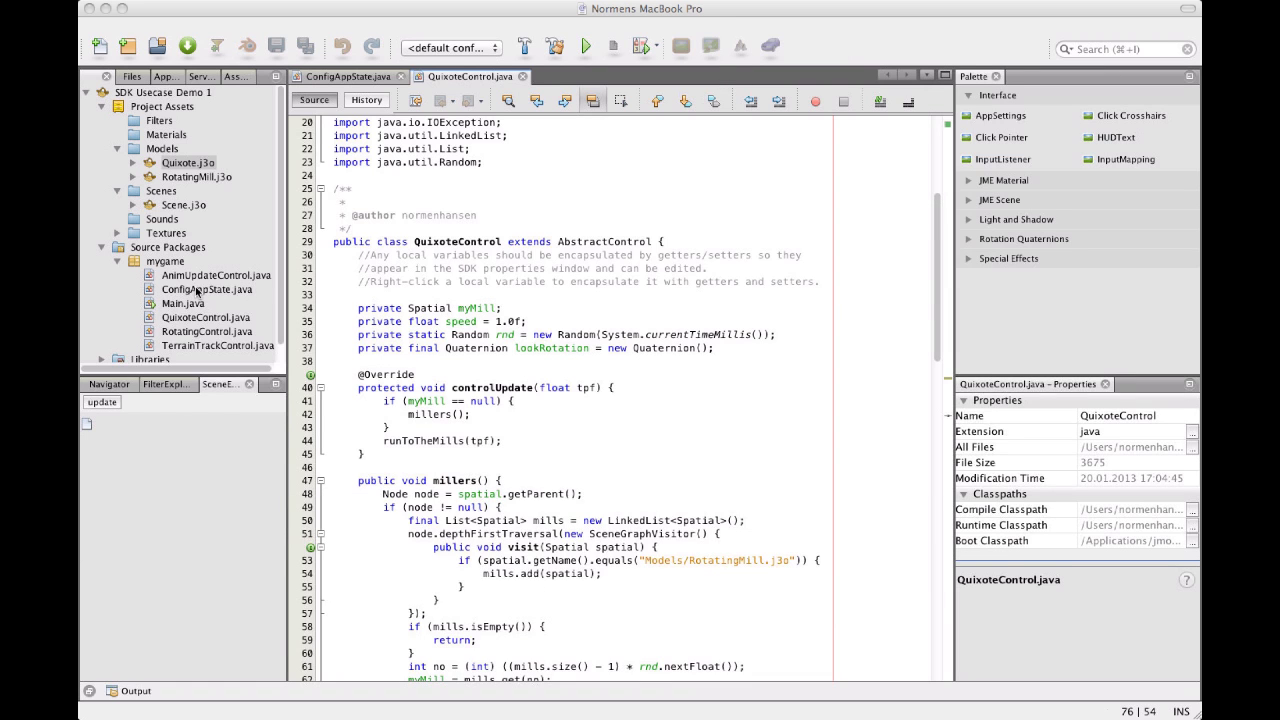
Step: Reopen Scene.j3o in the SceneComposer and select the Scene root node
double_click(180, 205)
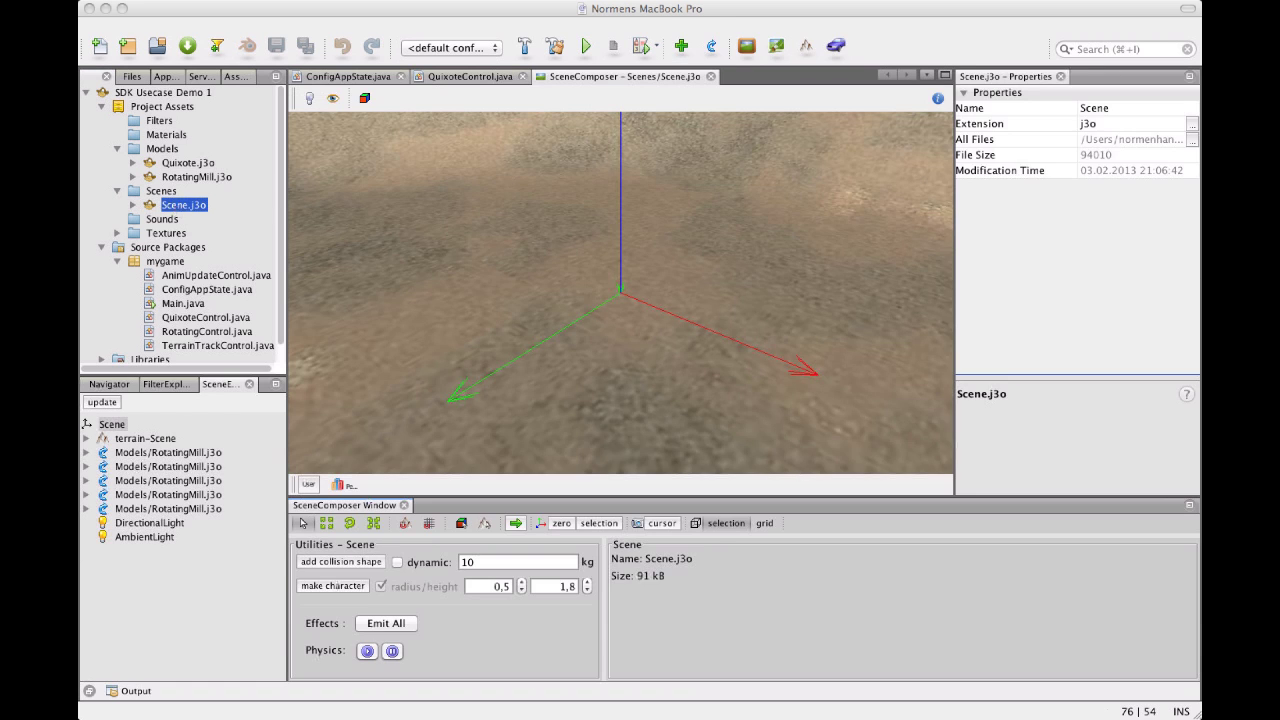
scroll(543, 283, down, 10)
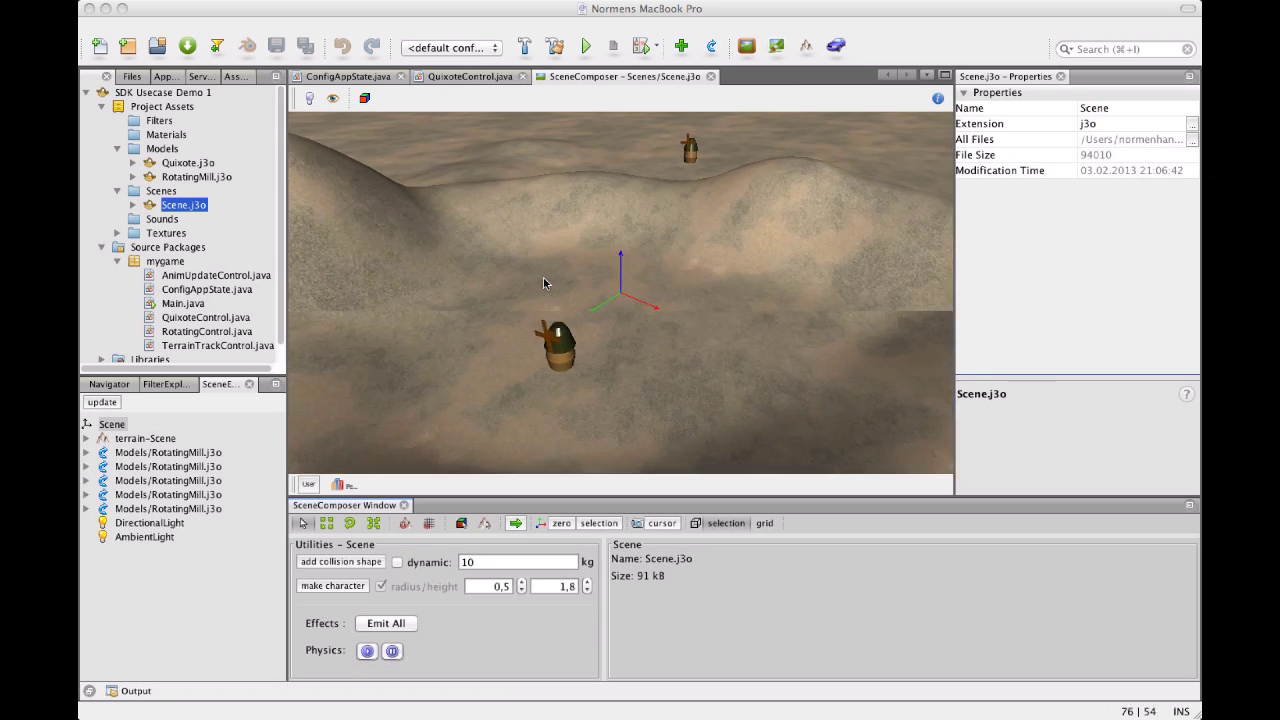
drag(543, 283, 565, 290)
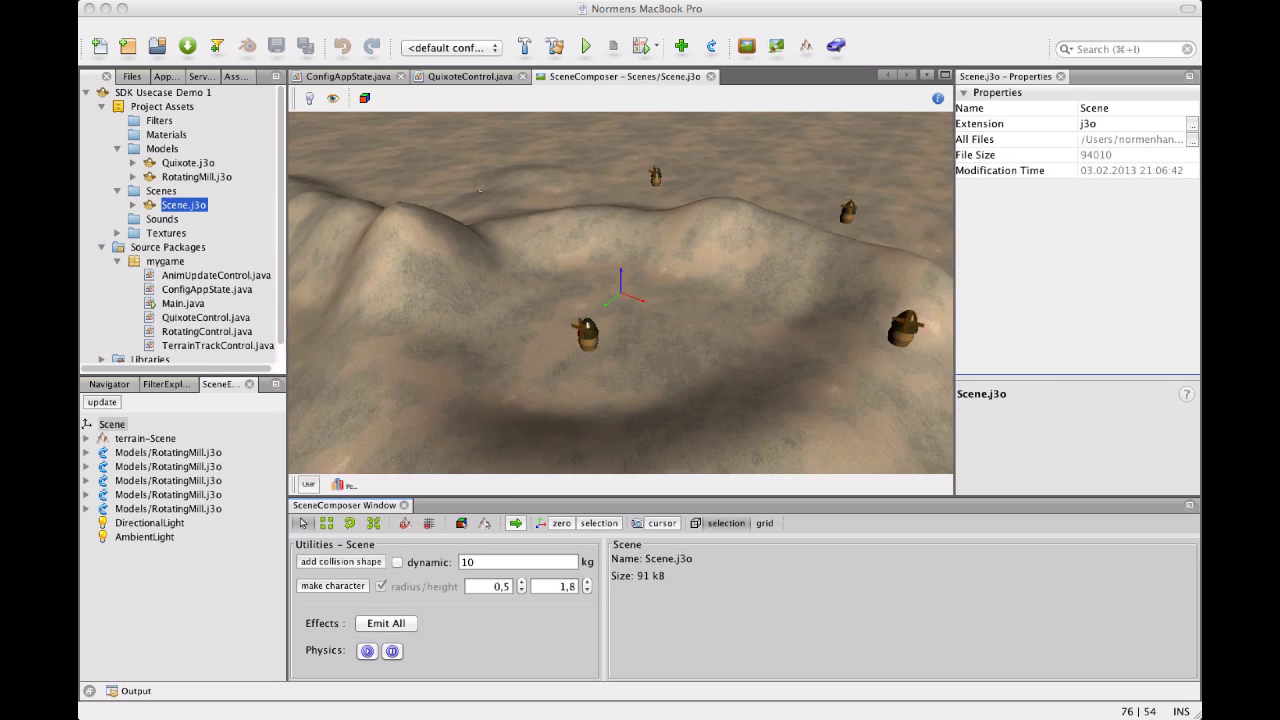
click(114, 425)
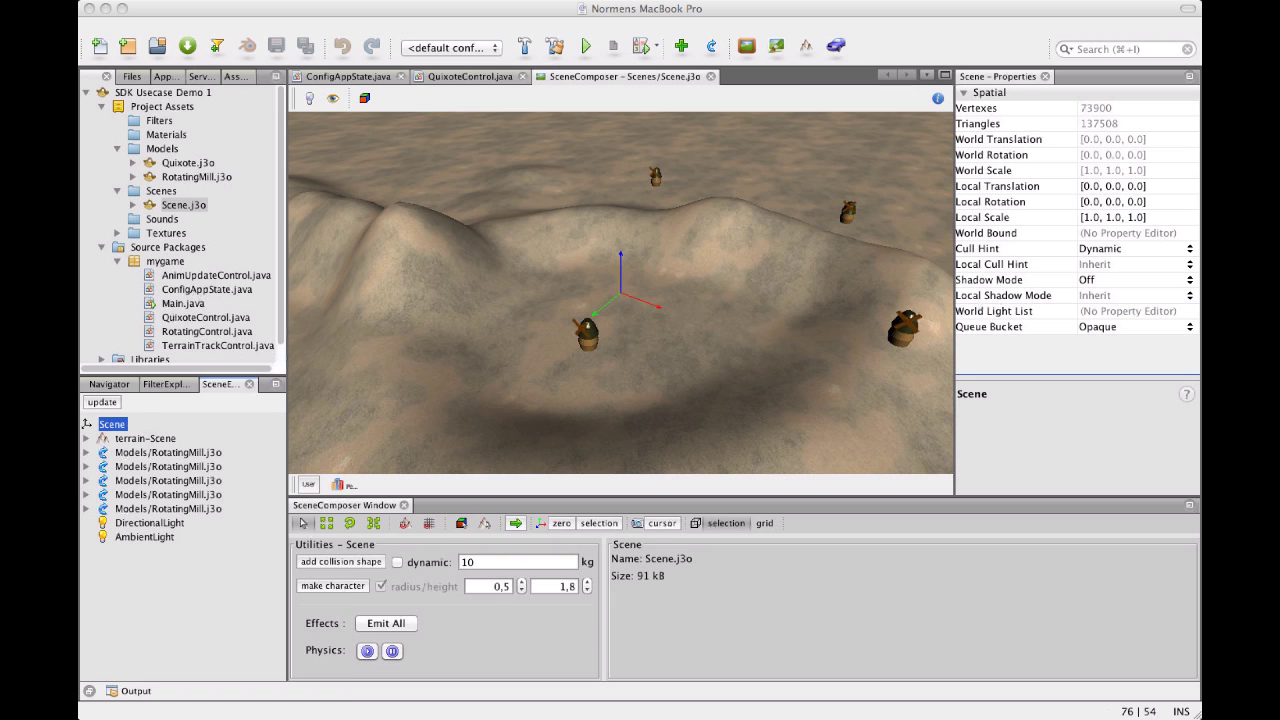
Step: Run ConfigAppState as an app state and orbit the terrain to see Quixote among the windmills
right_click(196, 291)
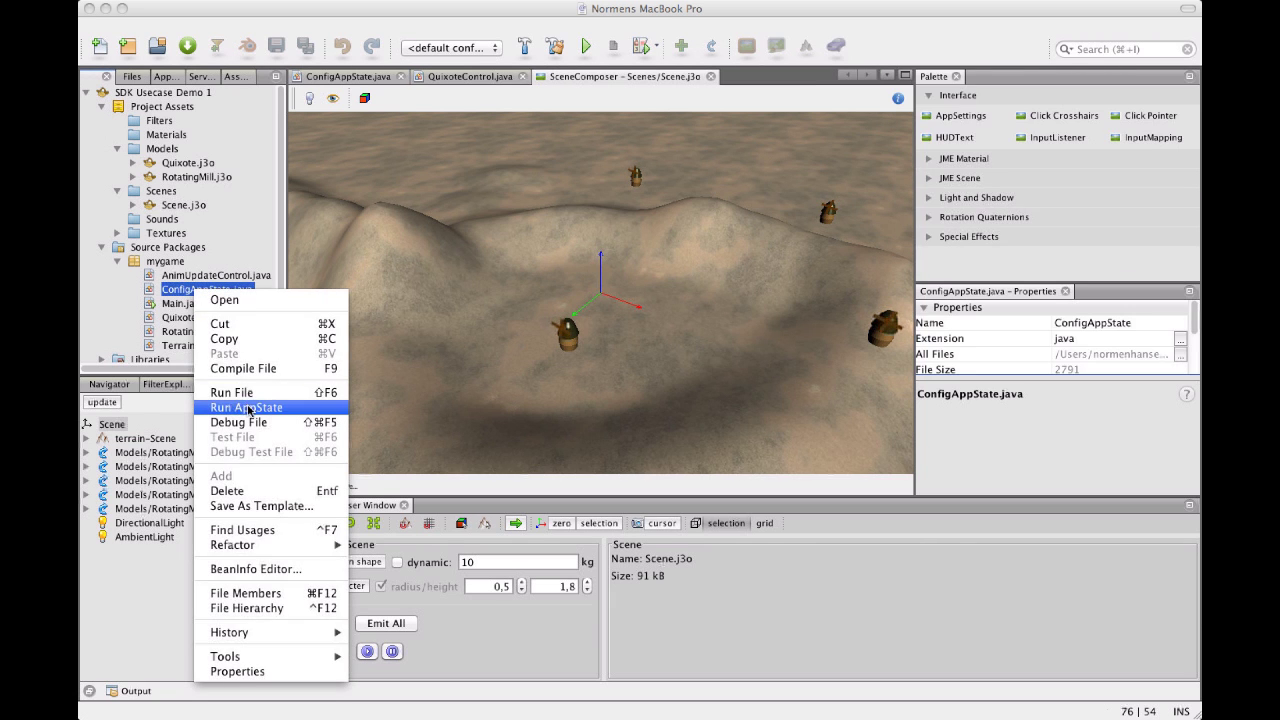
click(246, 407)
click(140, 131)
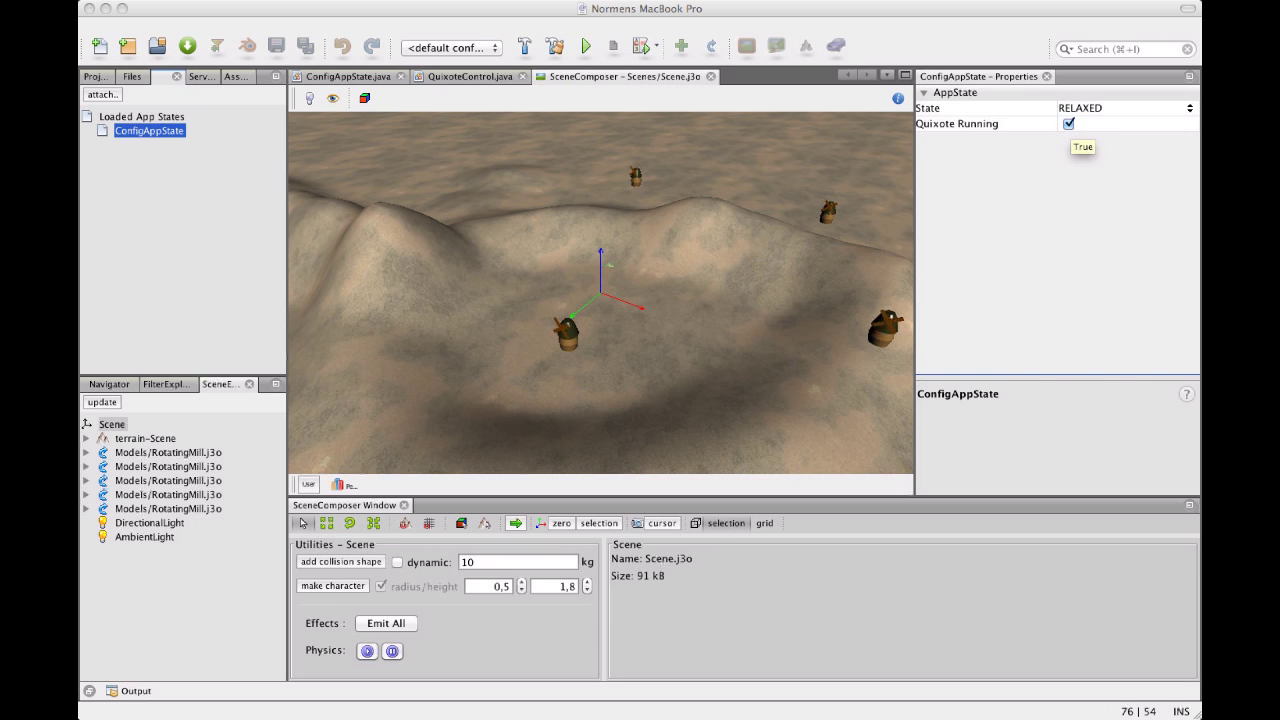
drag(560, 270, 617, 280)
drag(401, 348, 374, 397)
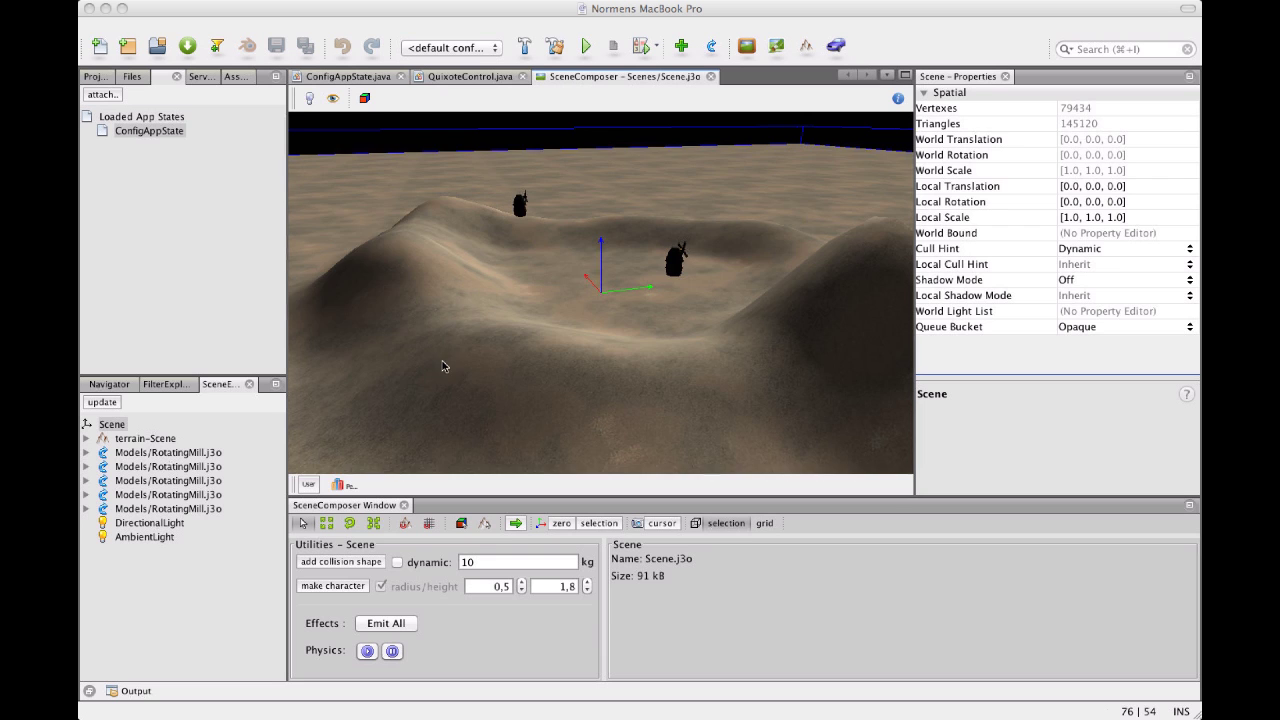
drag(466, 360, 426, 374)
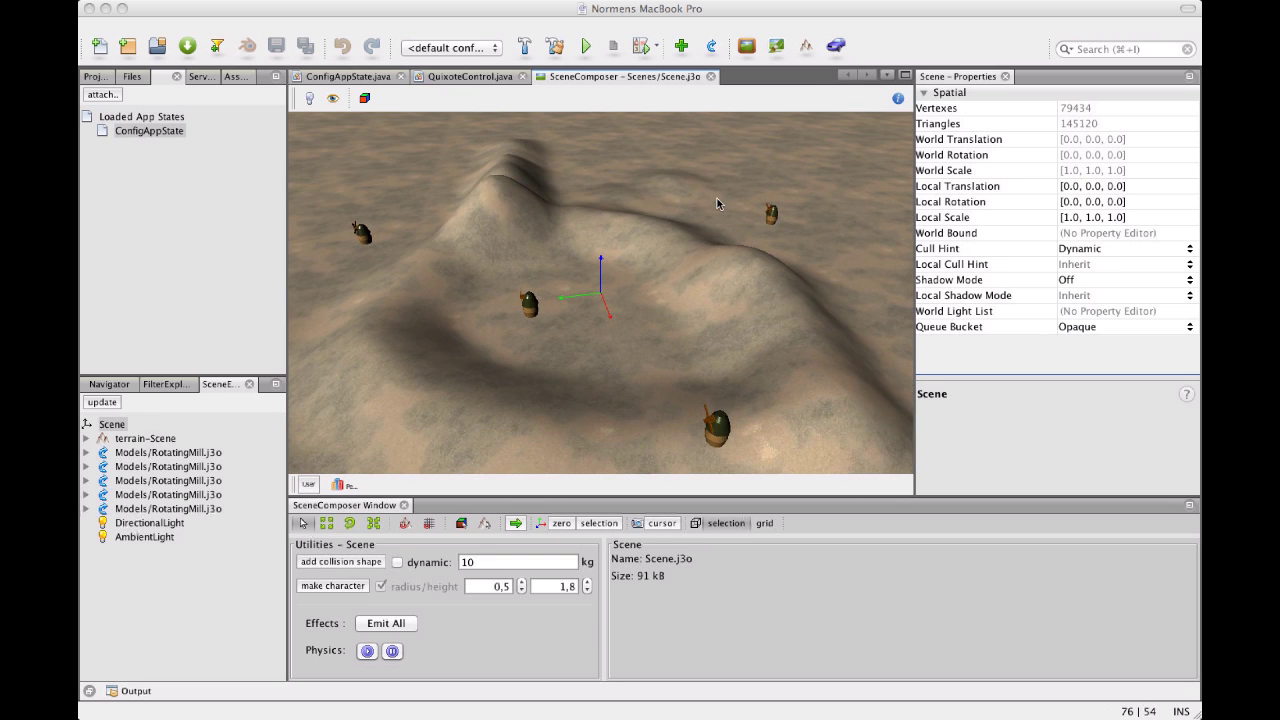
drag(440, 357, 823, 292)
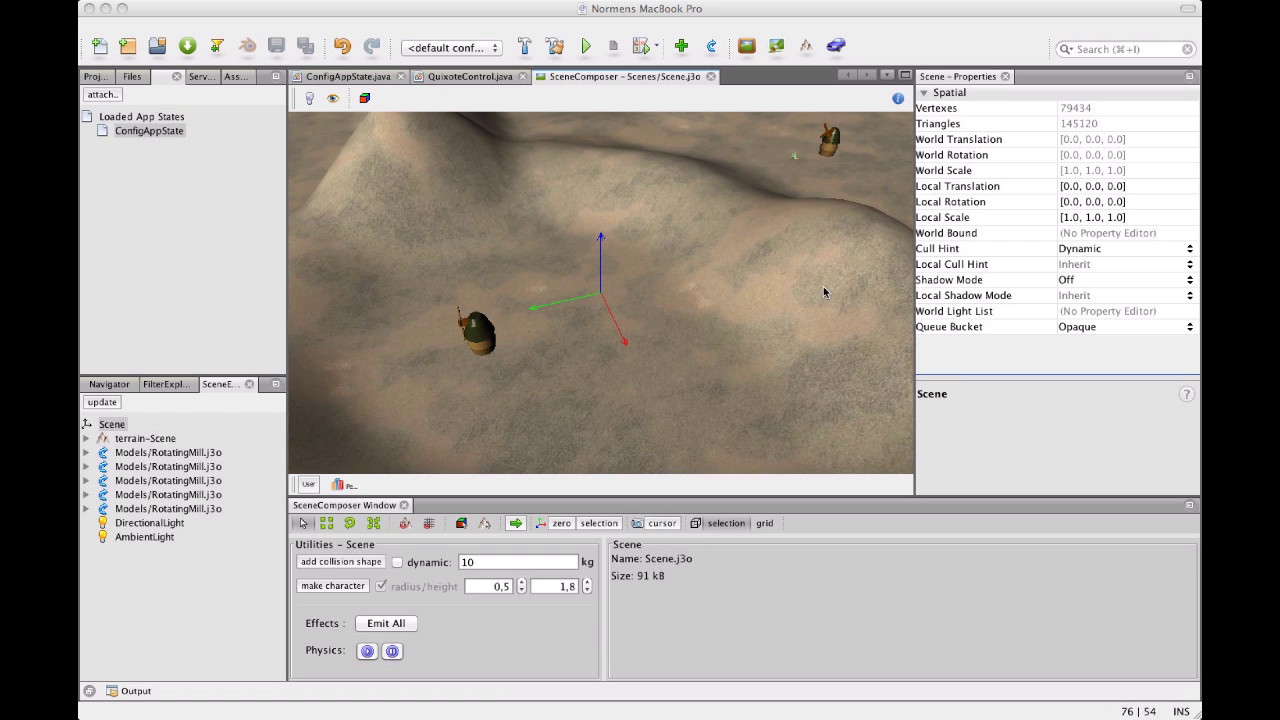
drag(747, 282, 571, 293)
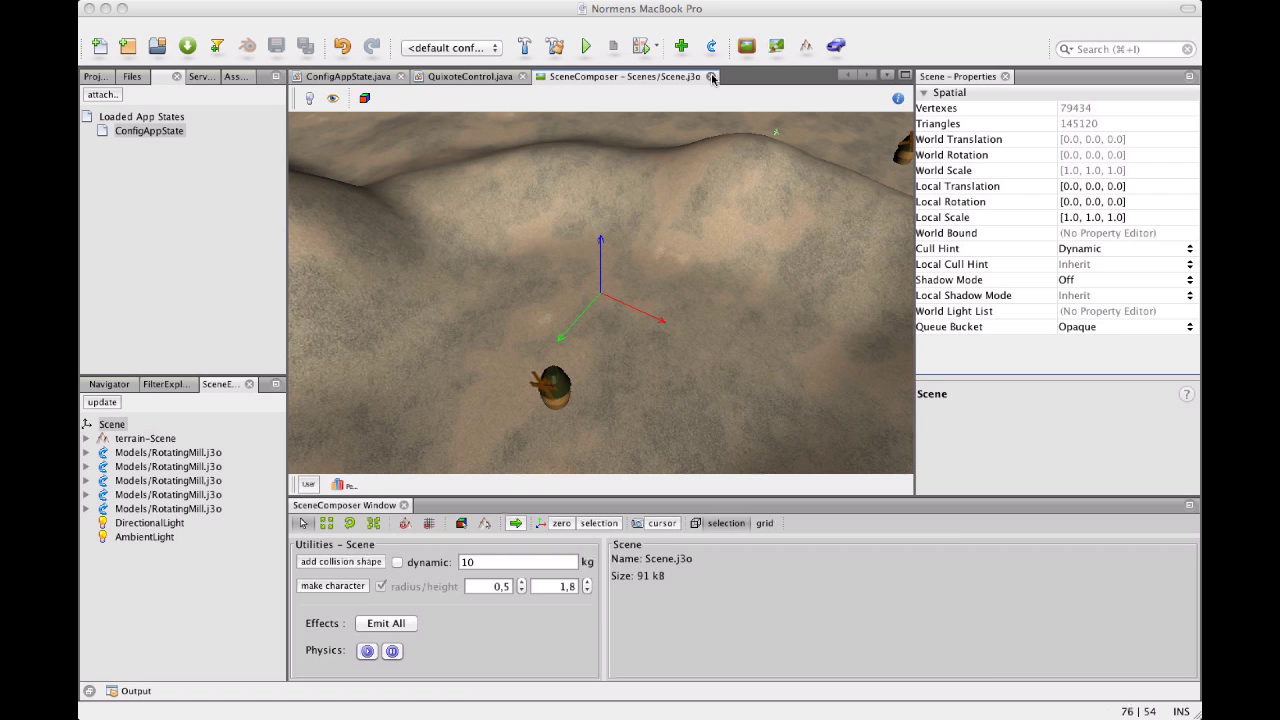
Step: Close the Scene.j3o editor and browse the project files tree
click(711, 77)
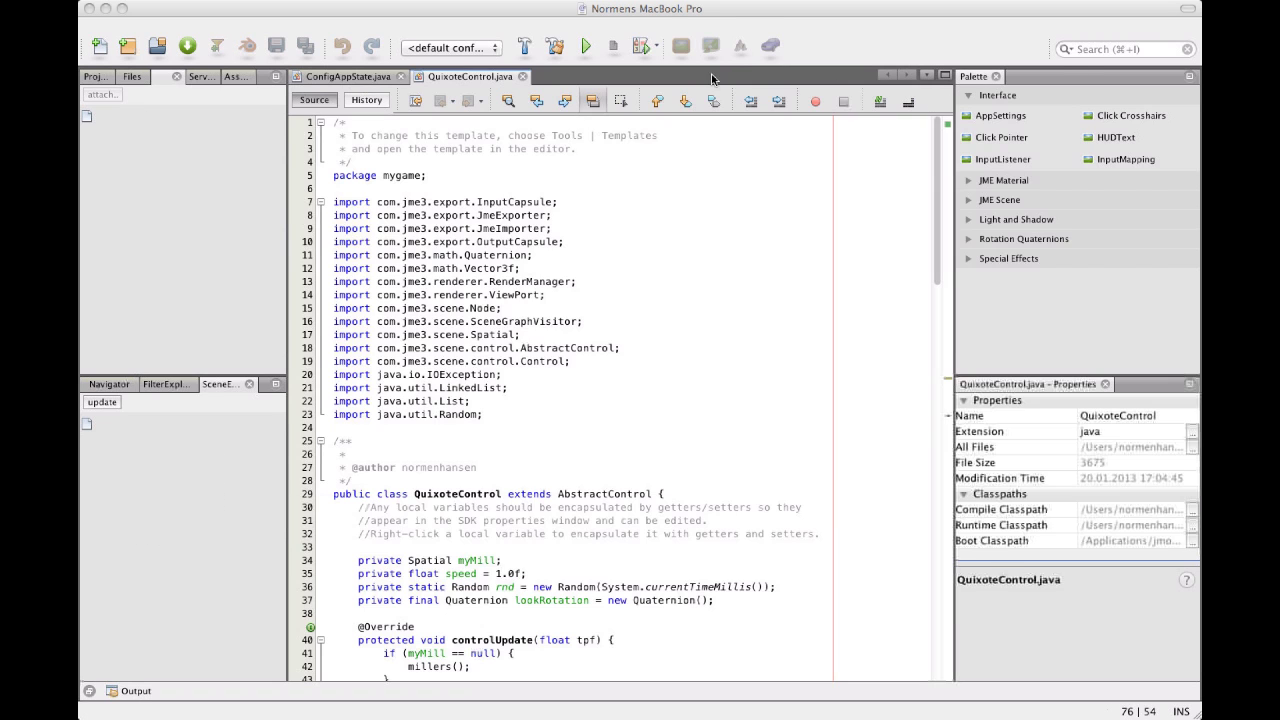
click(100, 76)
scroll(207, 266, down, 1)
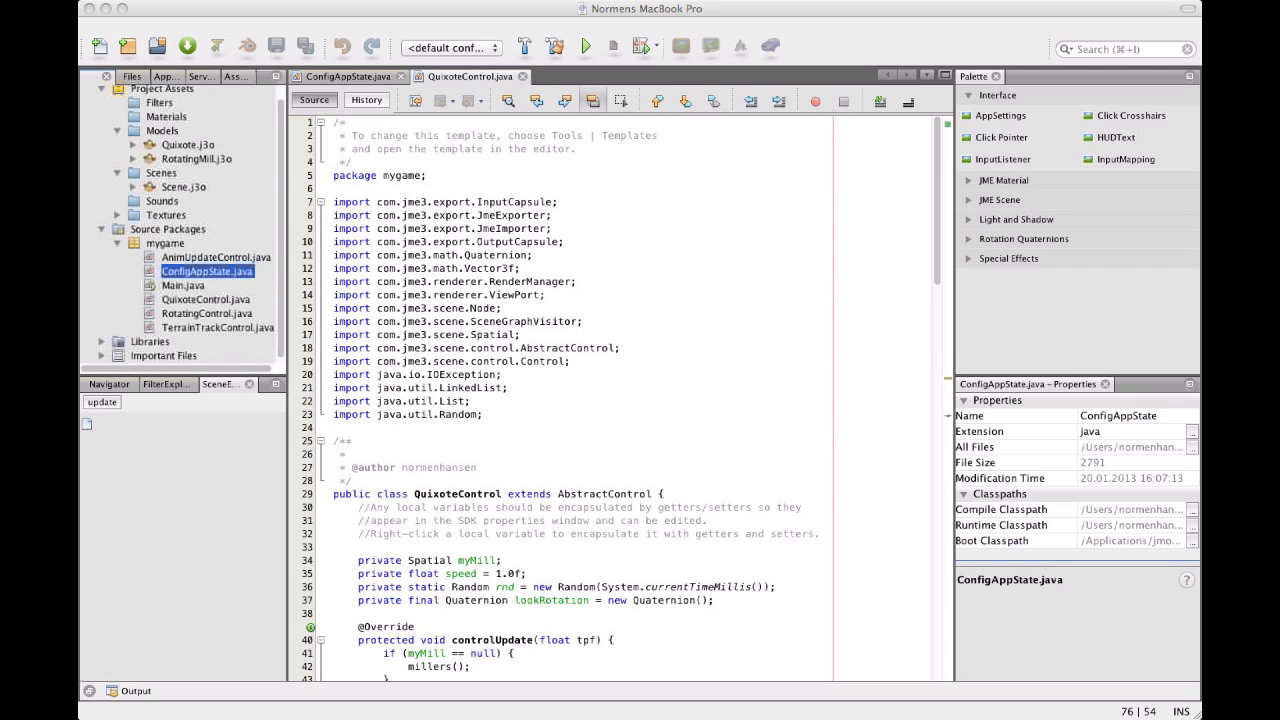
scroll(207, 267, up, 1)
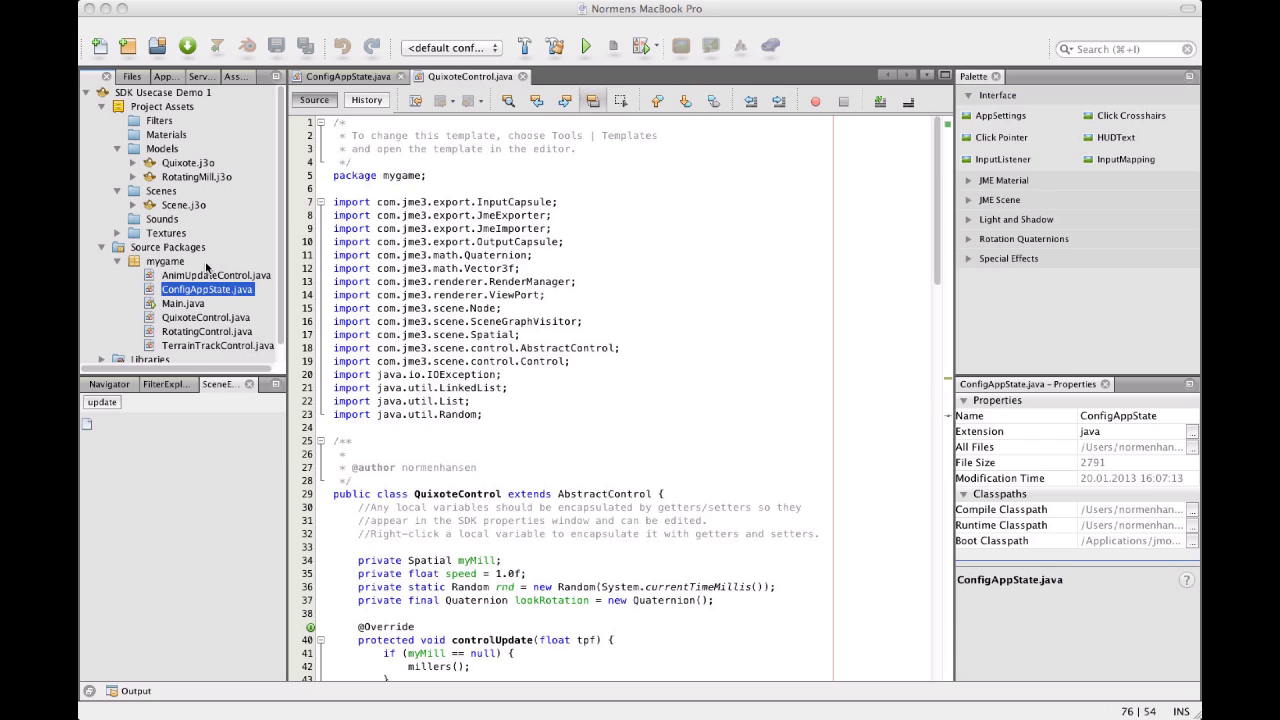
scroll(207, 266, down, 1)
scroll(207, 267, up, 1)
scroll(207, 268, down, 1)
Step: Open TerrainTrackControl.java and look at the ray origin and setLimit lines in controlUpdate
double_click(205, 328)
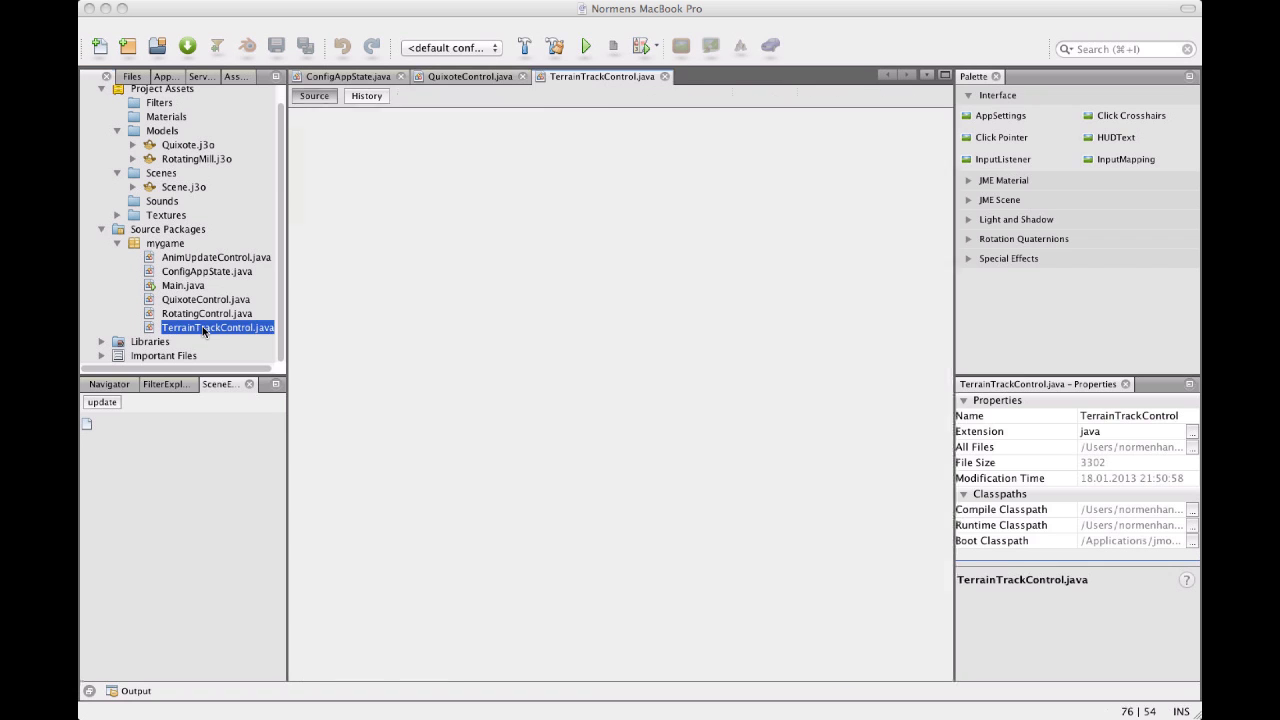
scroll(440, 395, down, 10)
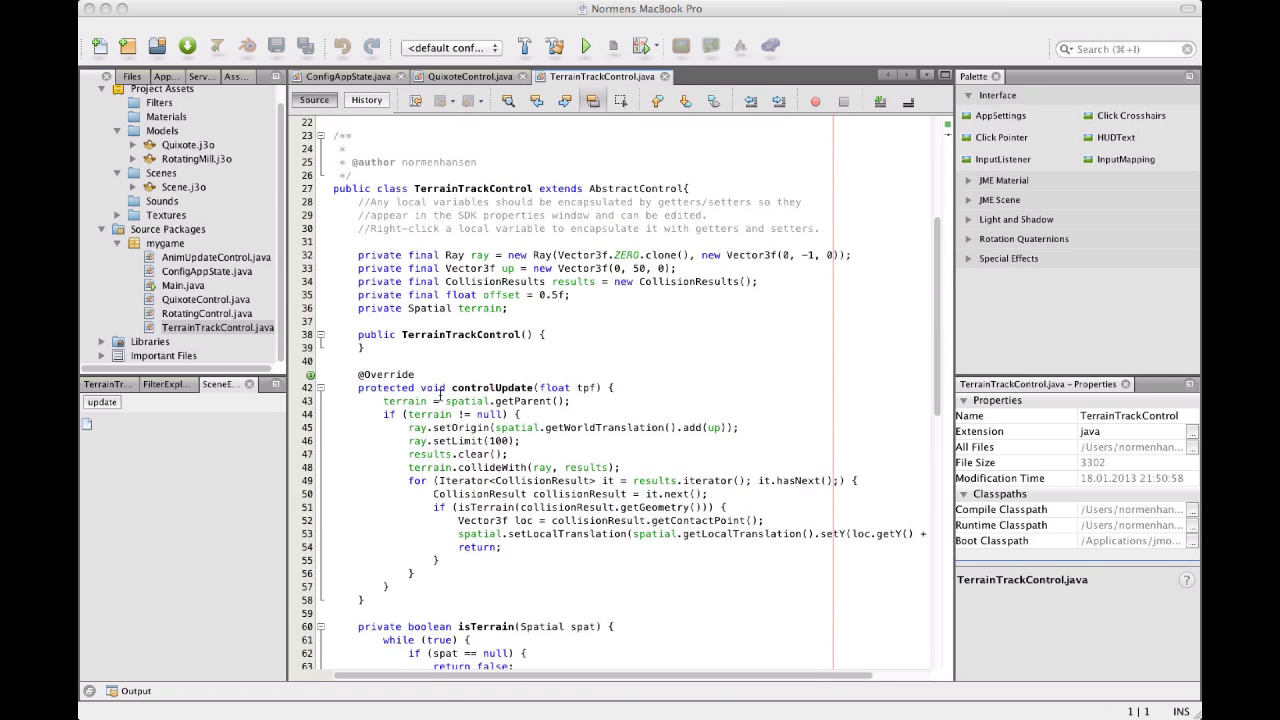
click(414, 321)
scroll(443, 312, up, 2)
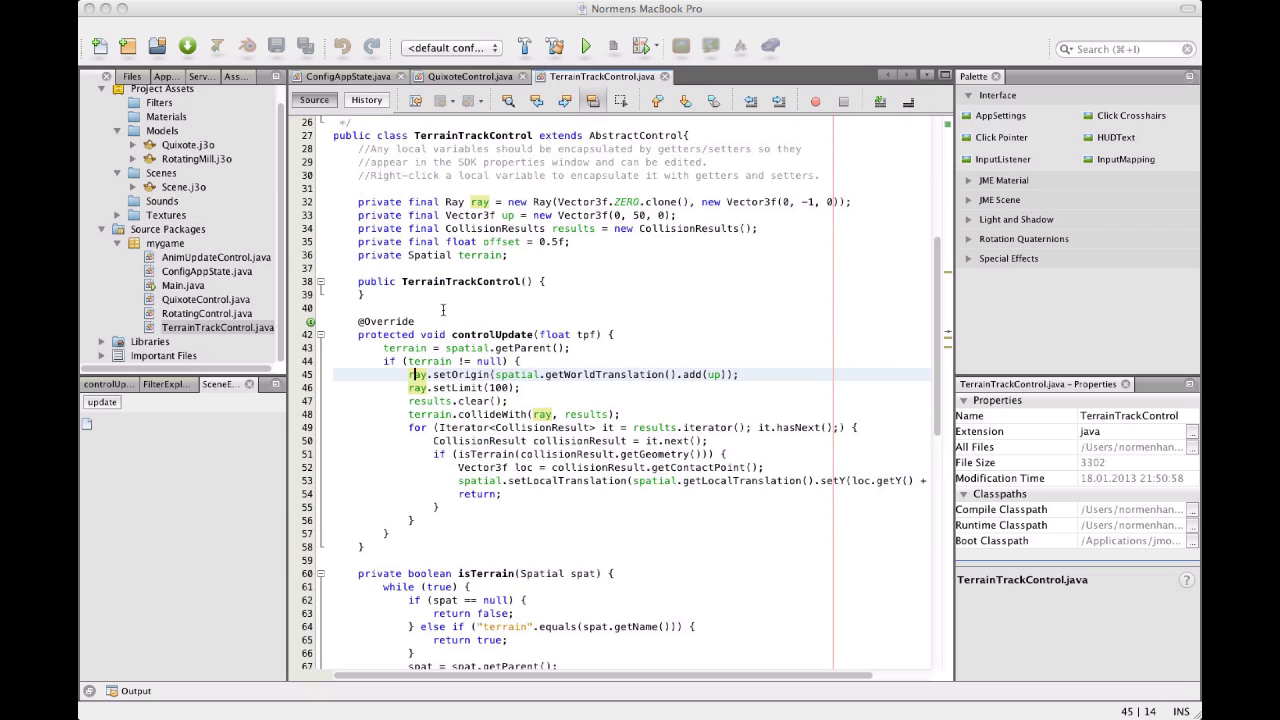
click(431, 387)
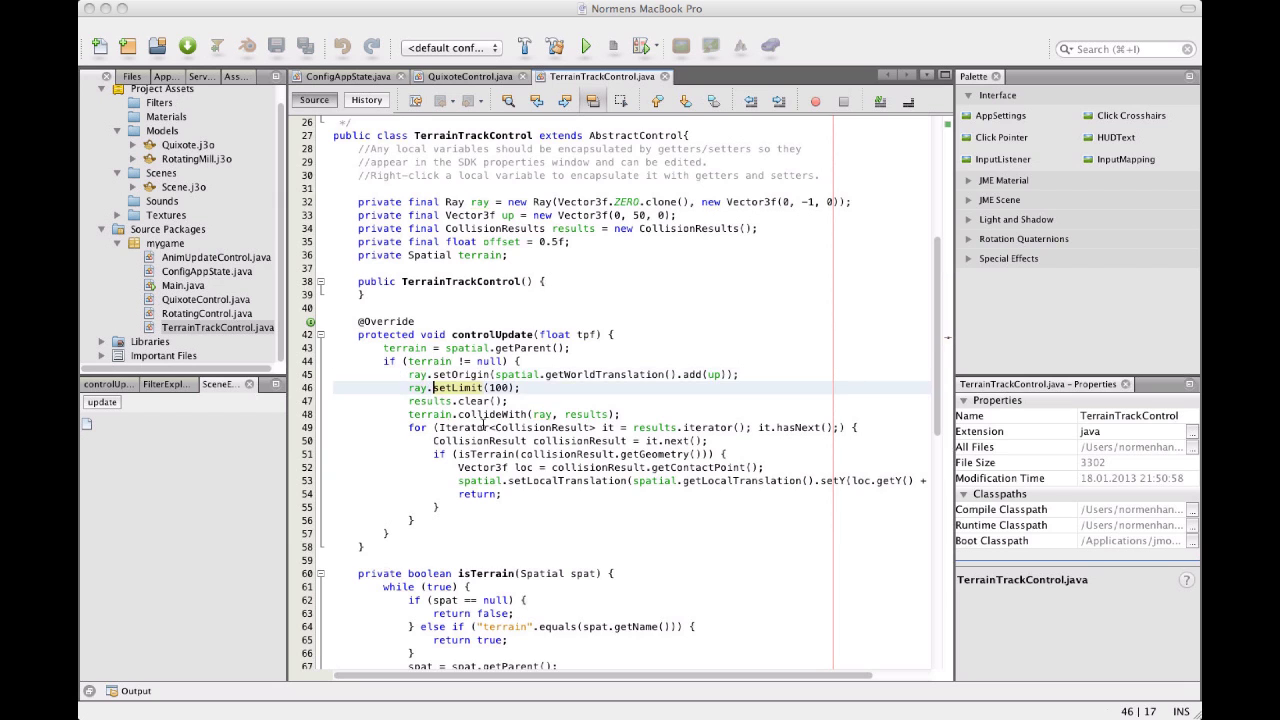
Step: Scroll through the rest of TerrainTrackControl's height-adjusting code
scroll(494, 446, down, 3)
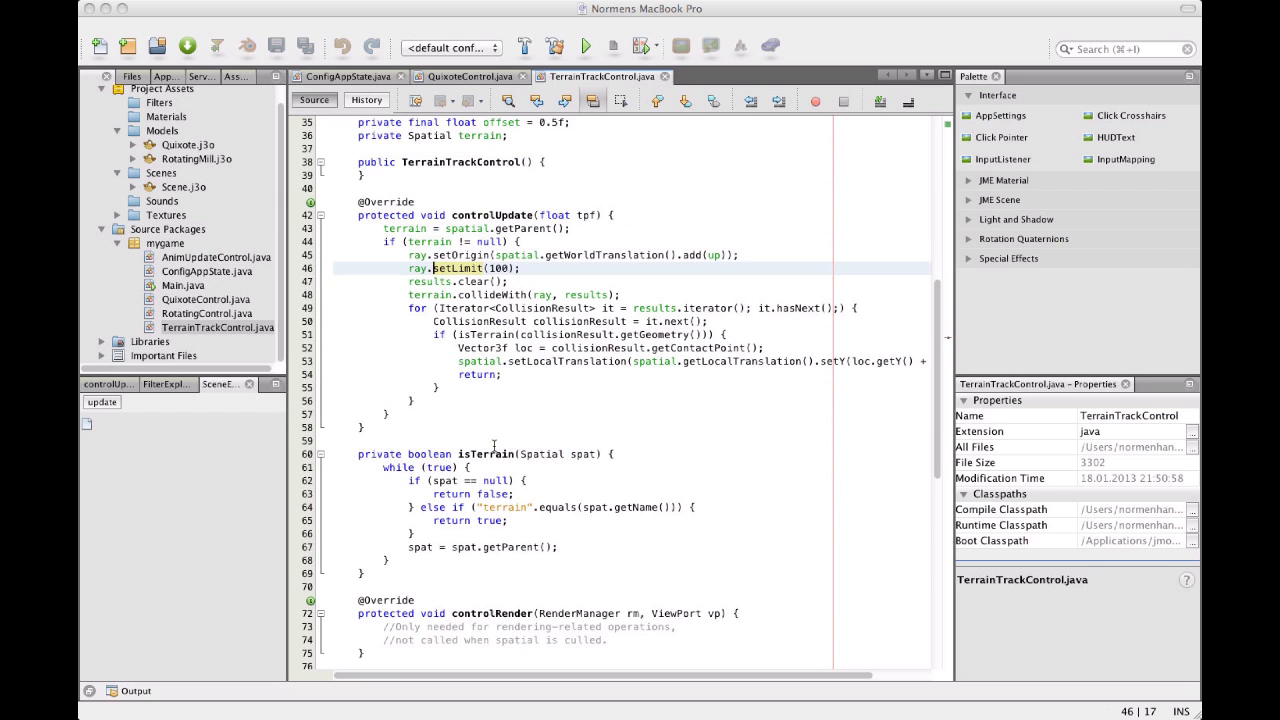
scroll(494, 446, up, 2)
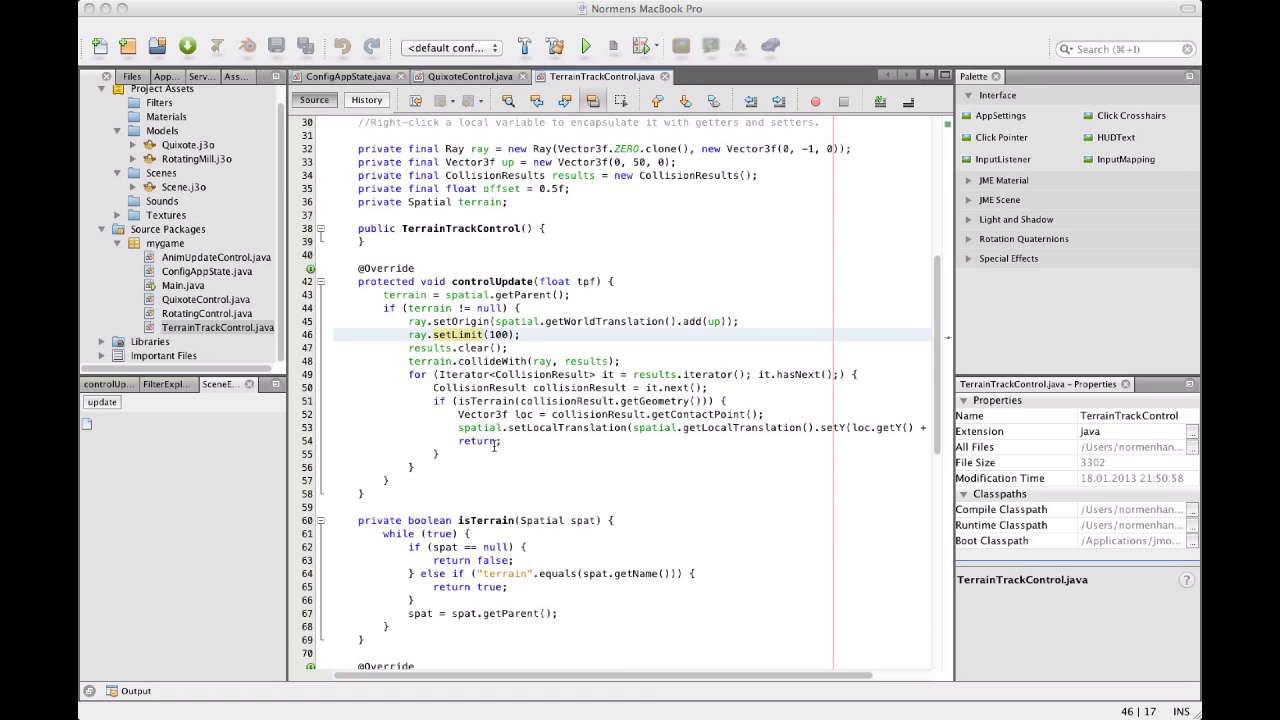
scroll(494, 446, down, 3)
scroll(510, 430, up, 2)
scroll(520, 415, right, 3)
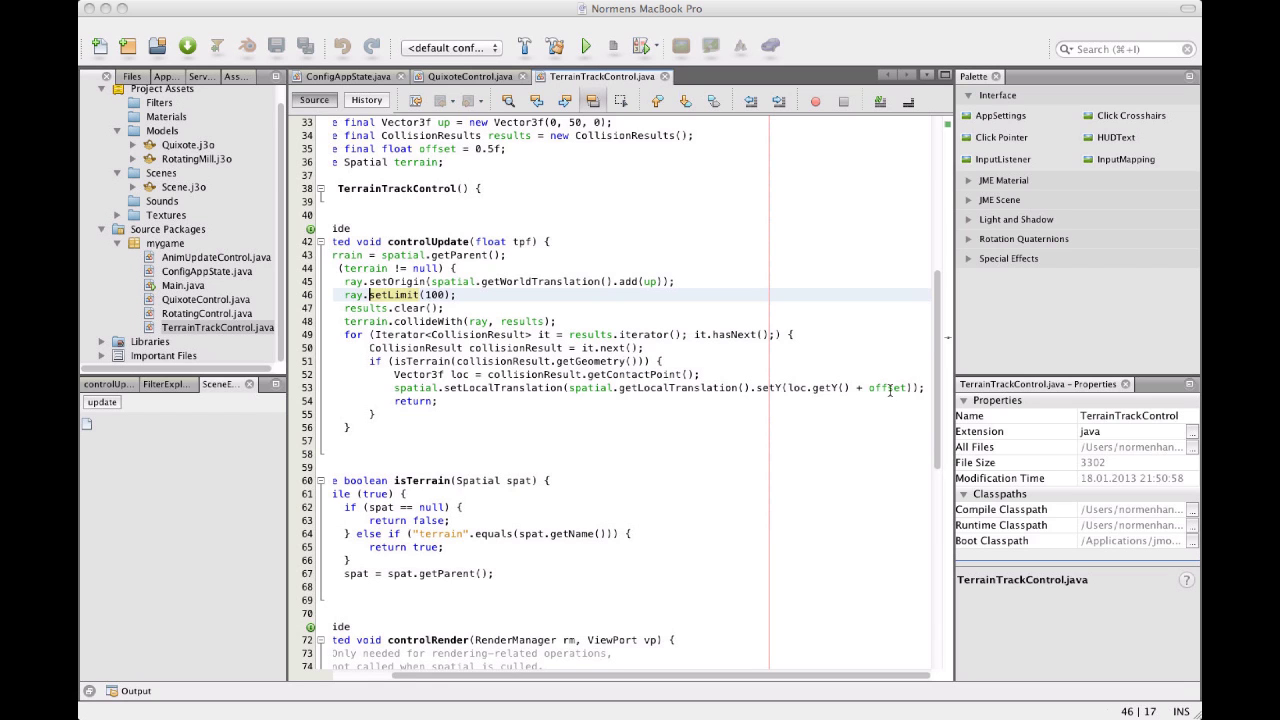
scroll(713, 381, left, 3)
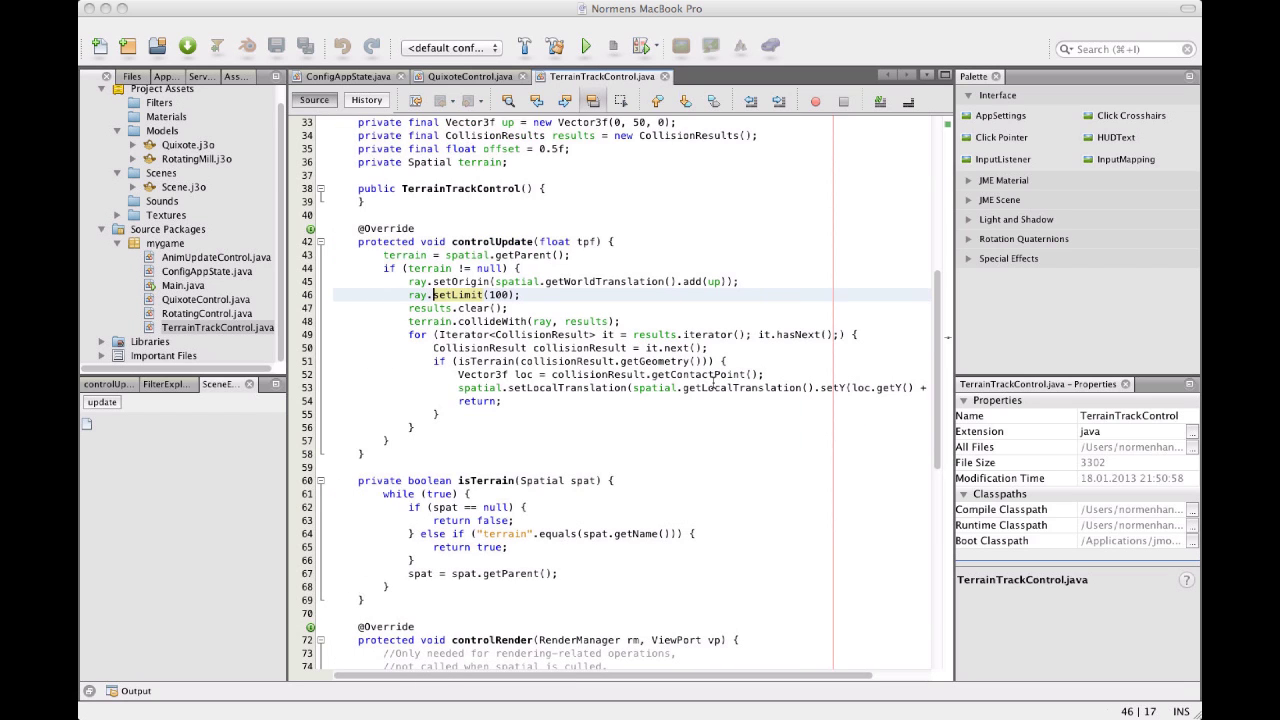
scroll(478, 290, up, 3)
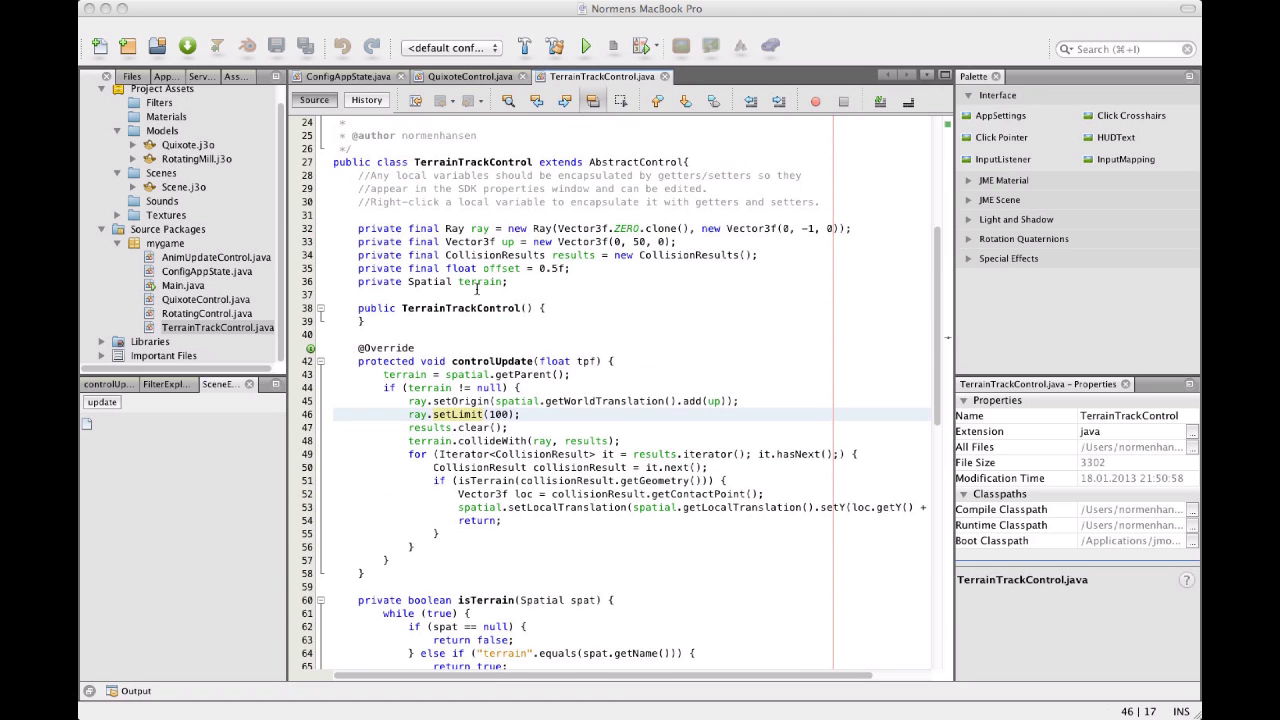
scroll(477, 289, down, 5)
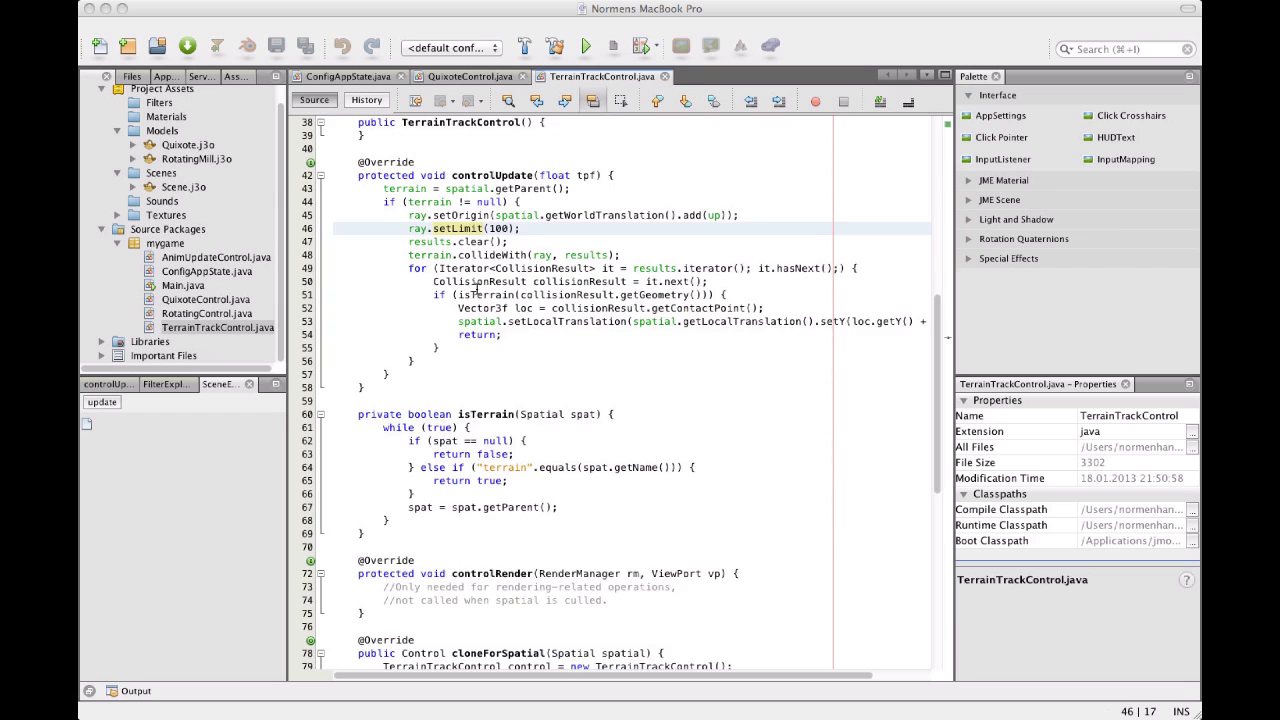
scroll(477, 289, up, 5)
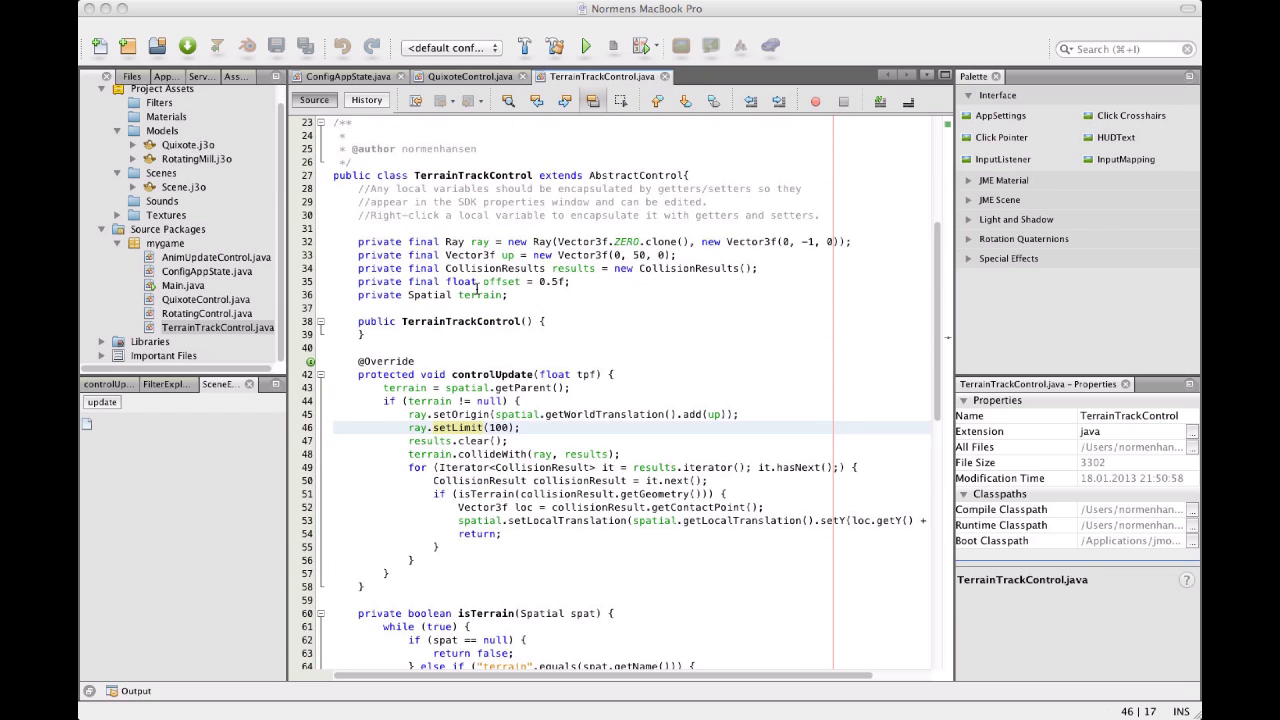
Step: Open Quixote.j3o, check QuixoteControl's Speed property and select Sinbad-ogremesh
double_click(182, 145)
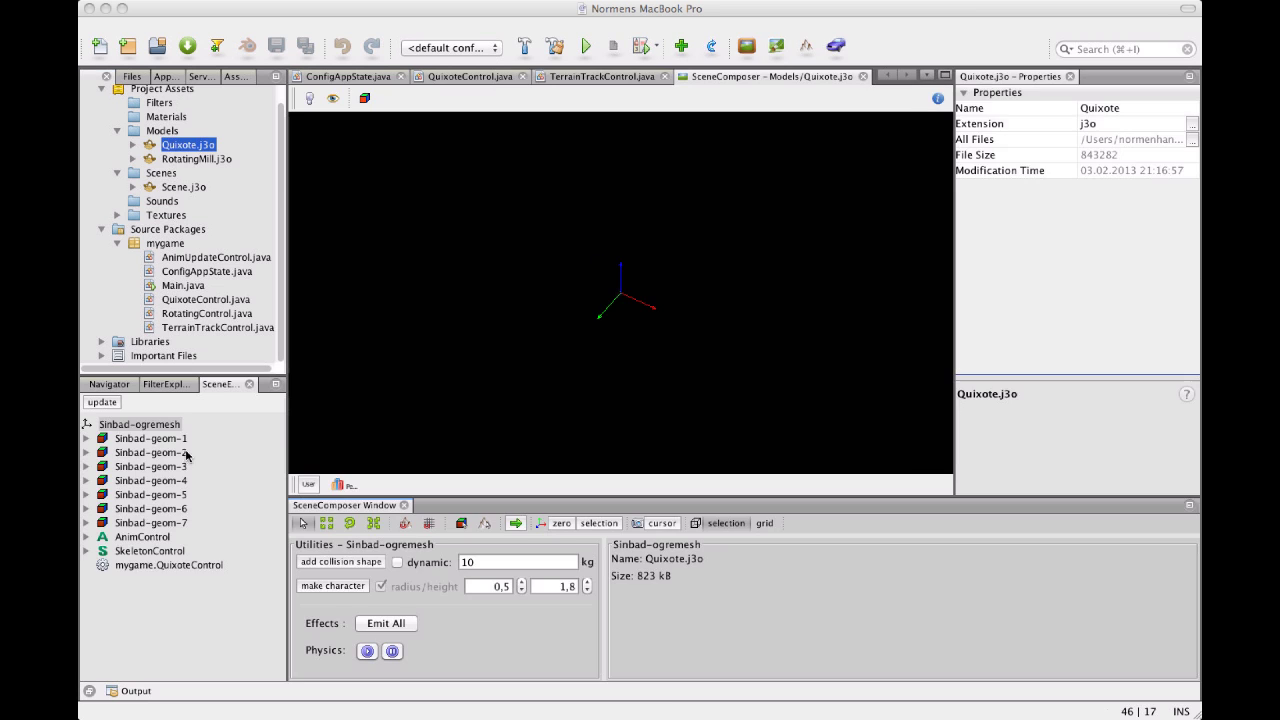
click(160, 565)
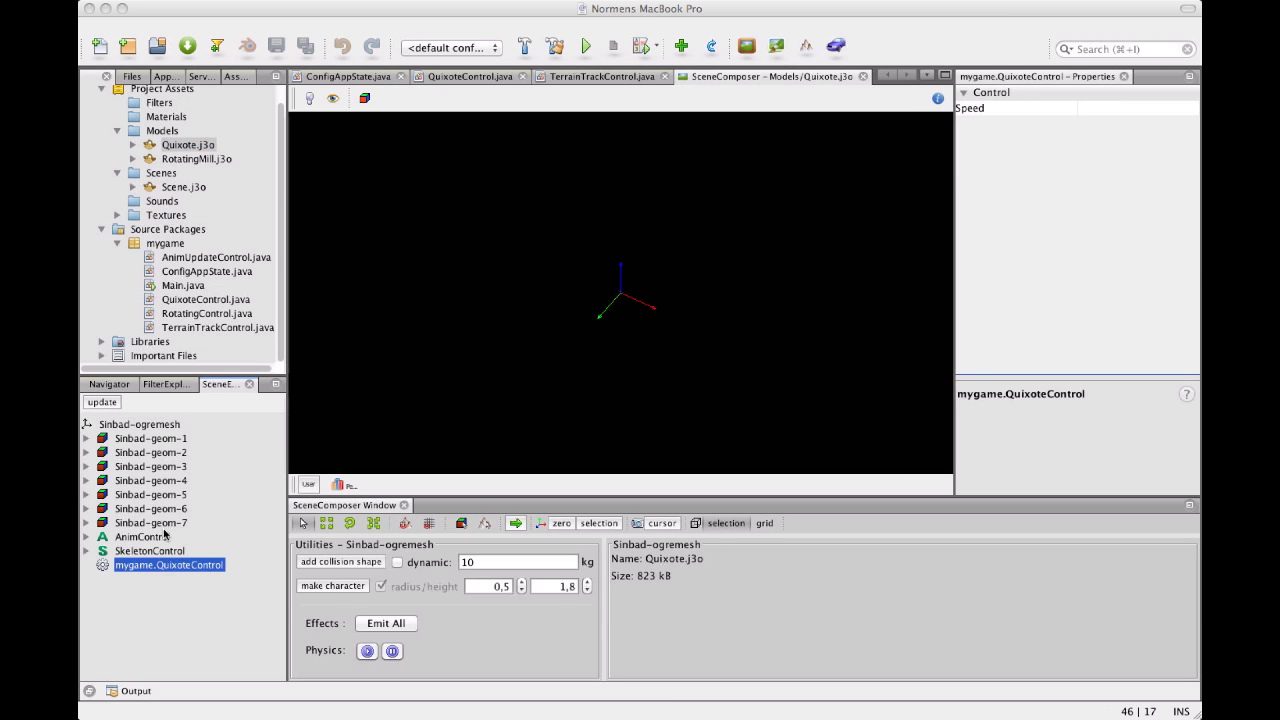
click(136, 427)
Step: Add TerrainTrackControl as a custom control on Sinbad-ogremesh and save the model
right_click(136, 427)
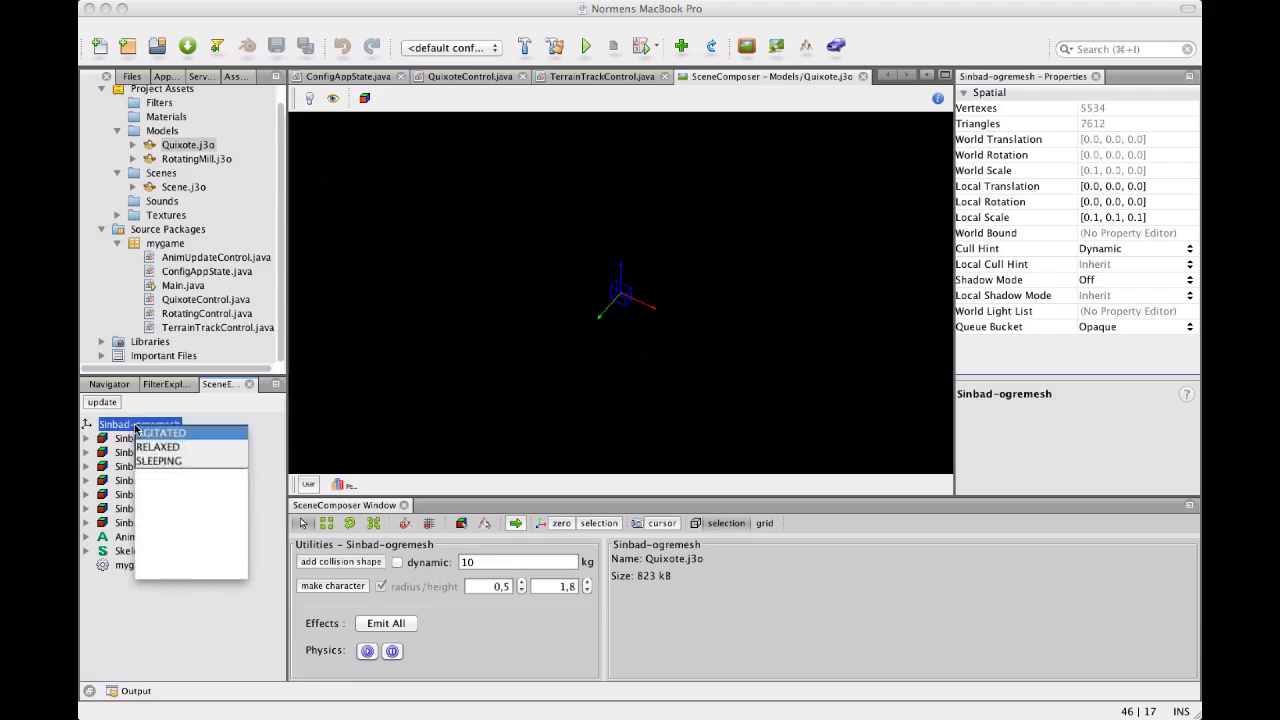
mouse_move(228, 451)
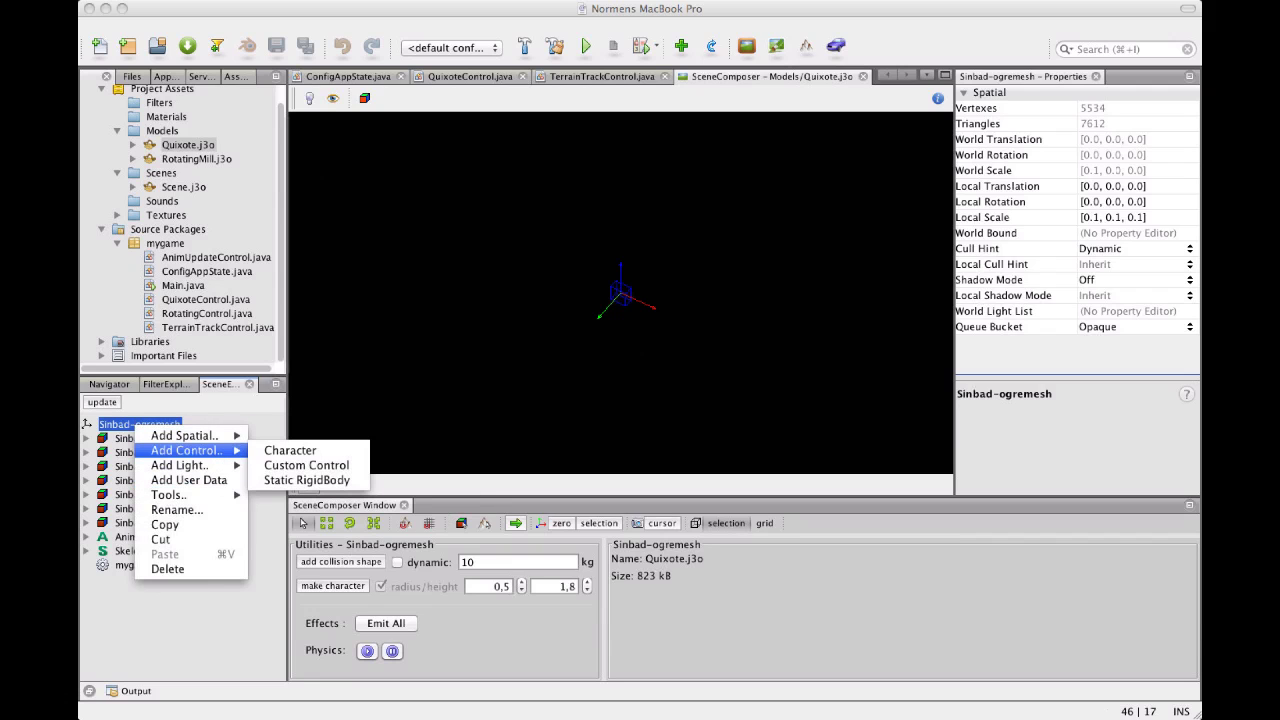
click(286, 466)
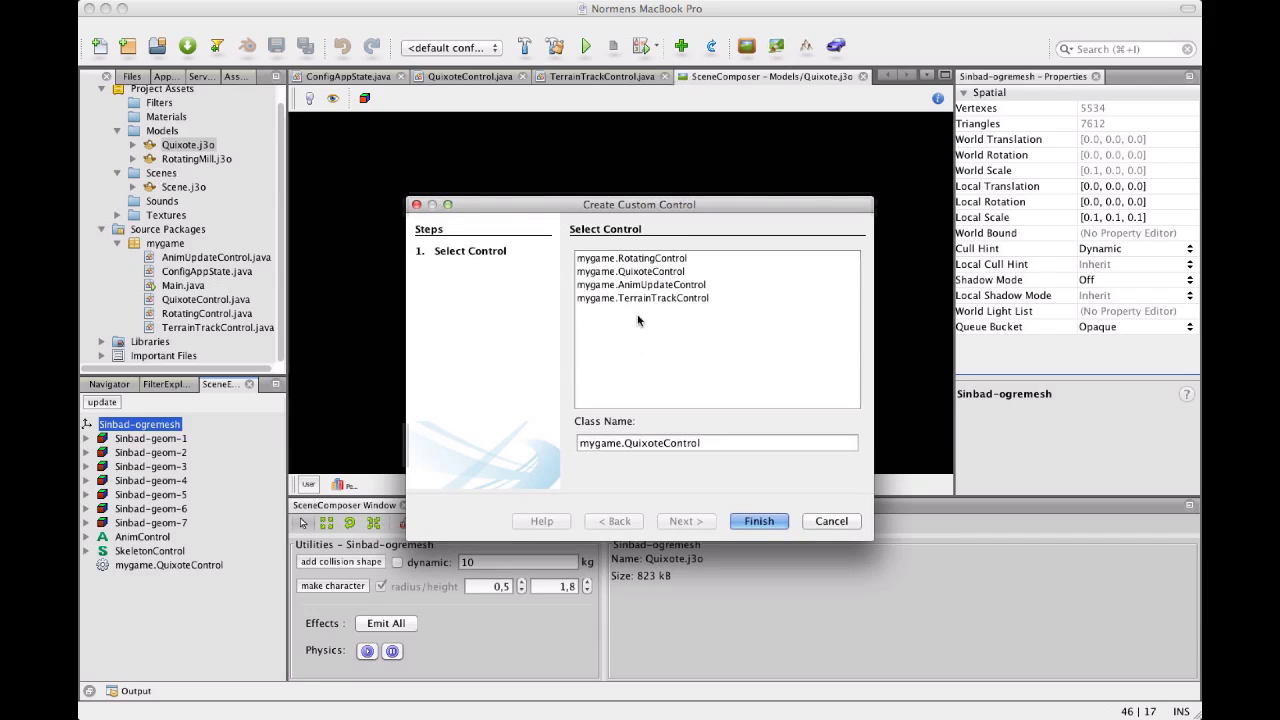
click(631, 299)
click(745, 522)
click(278, 46)
Step: Light the preview, orbit to a front view of the model, and close its editor
click(309, 99)
scroll(697, 346, up, 10)
drag(672, 219, 718, 282)
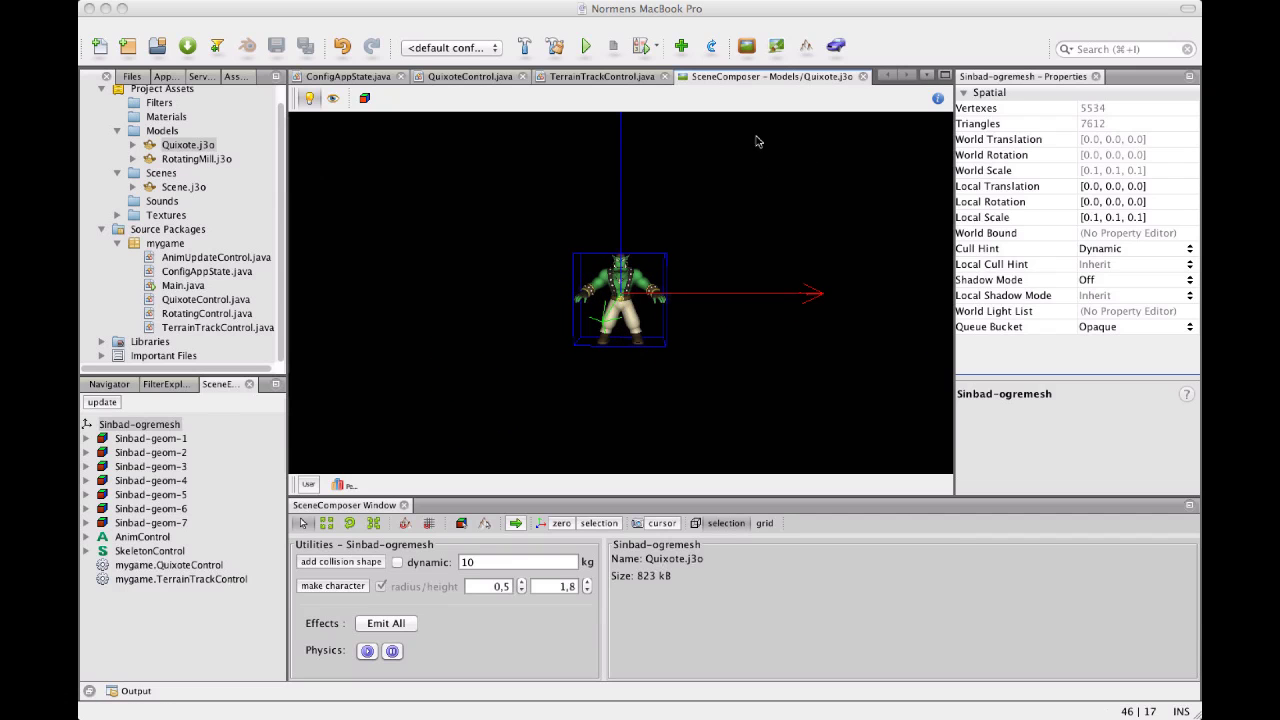
click(863, 77)
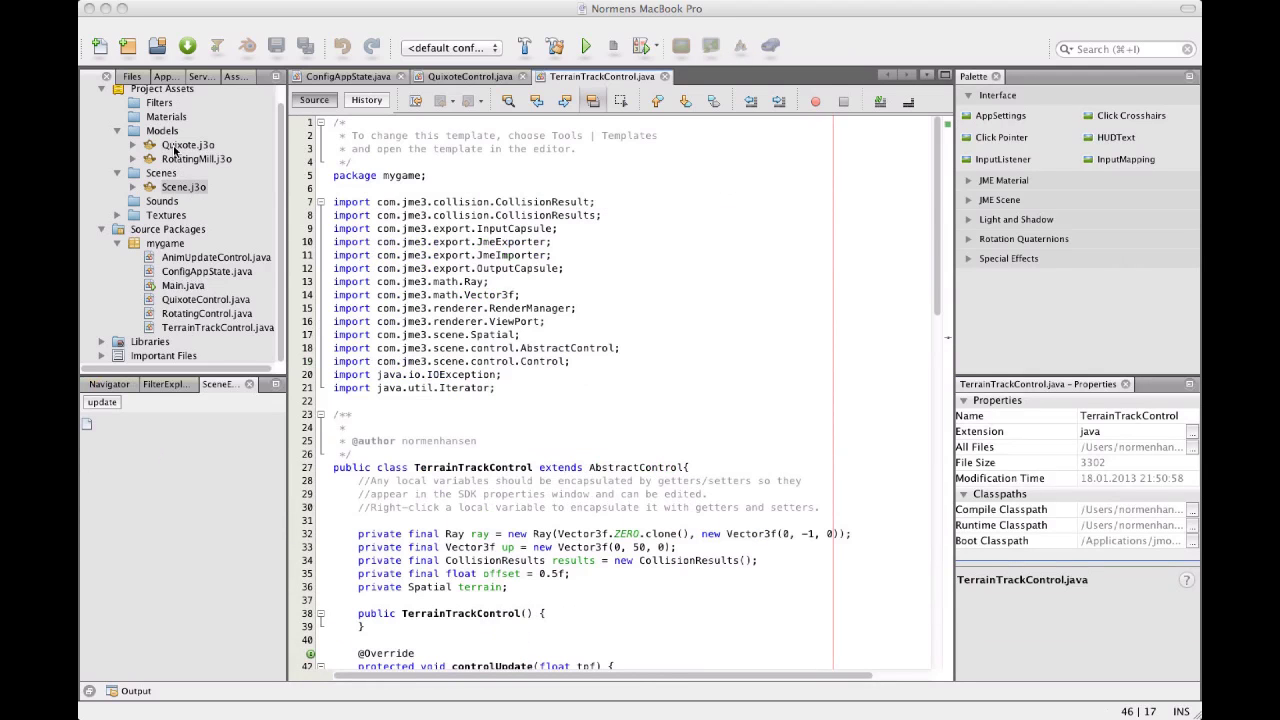
Step: Open Scene.j3o and run ConfigAppState as an app state on it
double_click(186, 188)
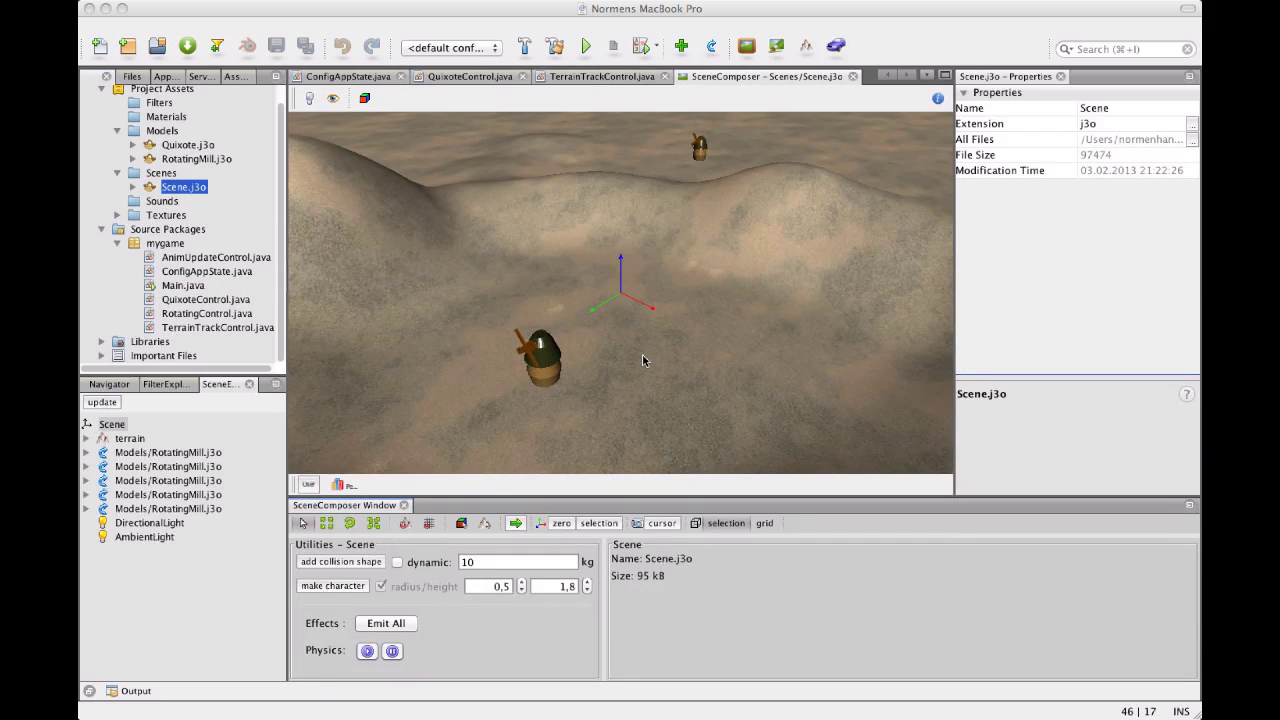
drag(646, 363, 485, 370)
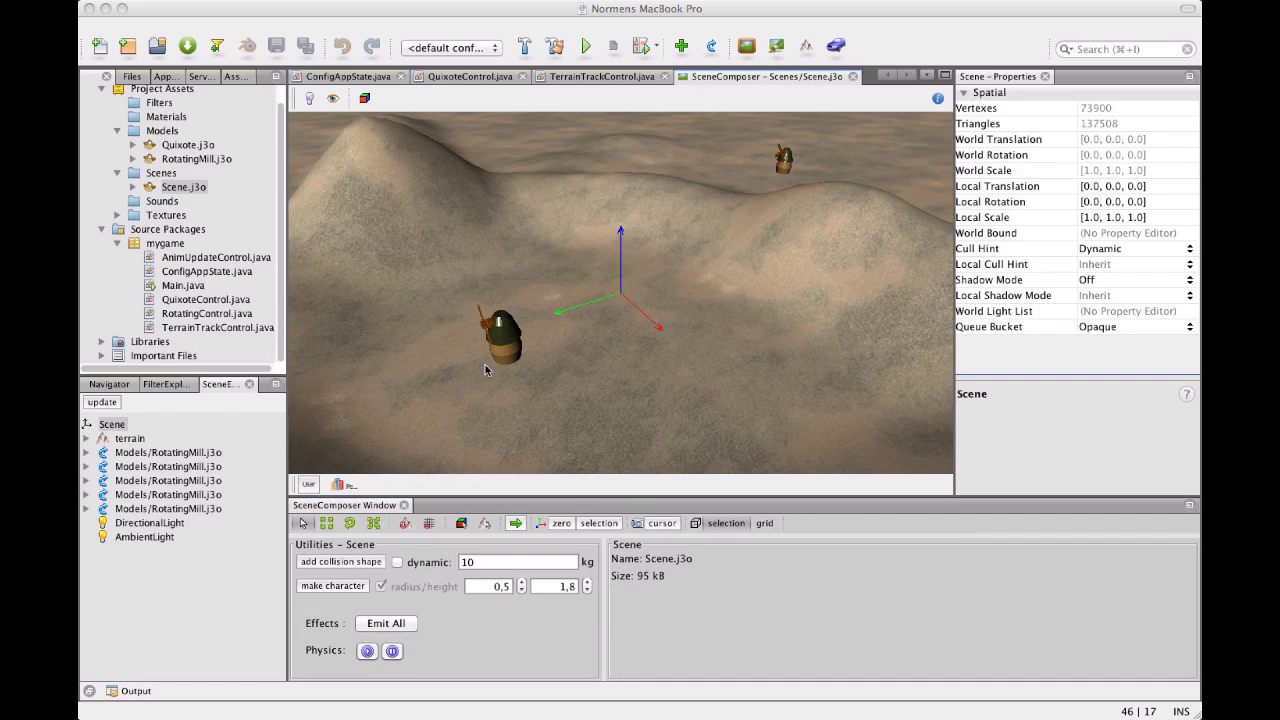
right_click(175, 270)
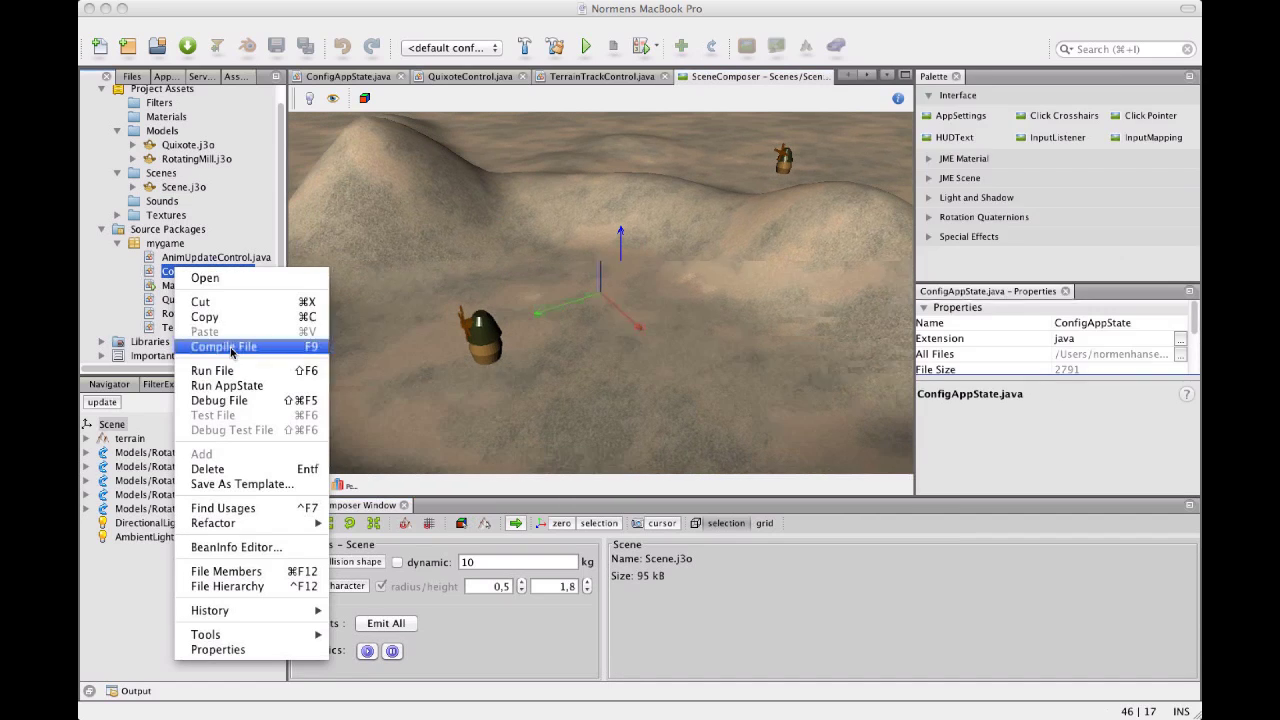
click(236, 386)
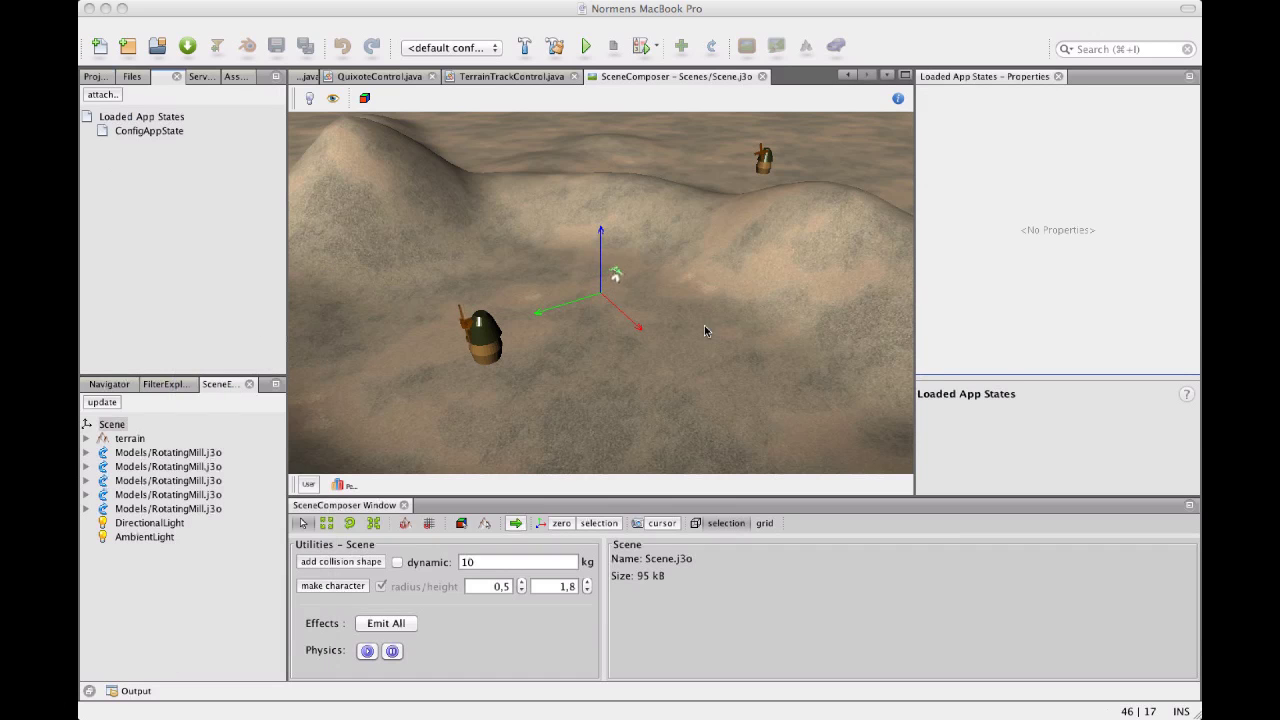
Step: Orbit around the hill and windmills, then close the Scene.j3o composer
drag(721, 322, 805, 272)
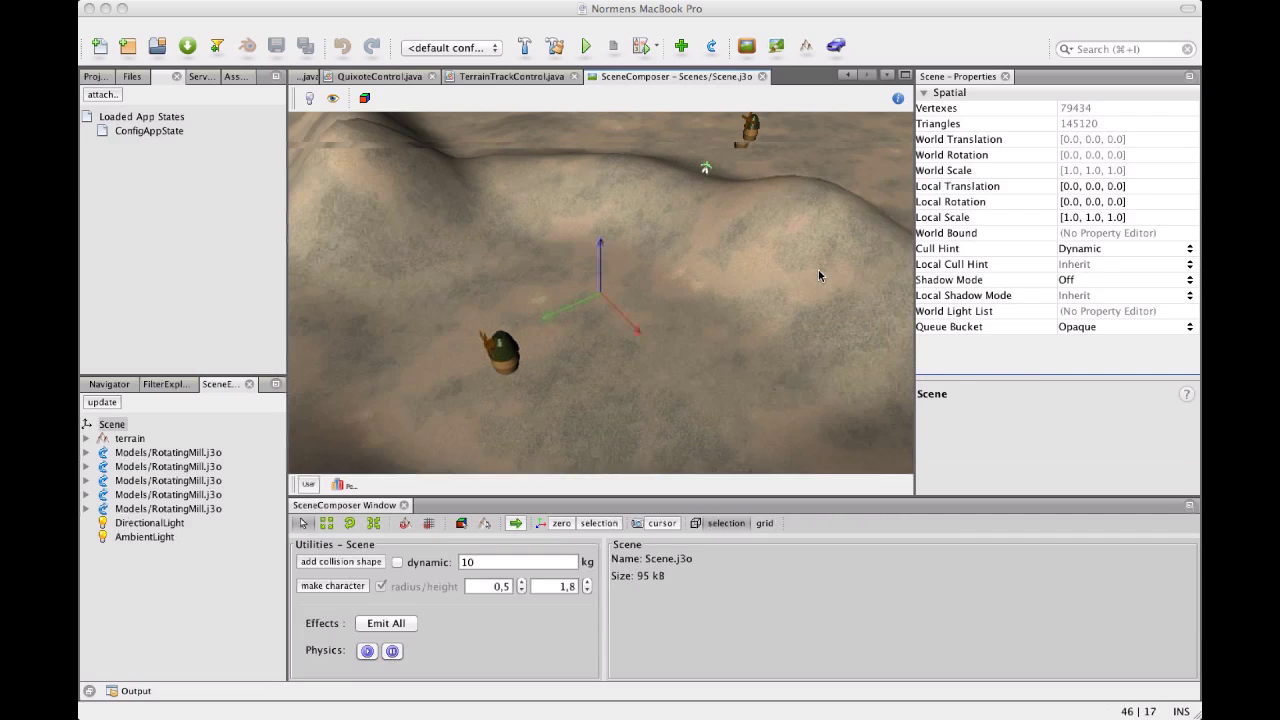
drag(818, 275, 648, 299)
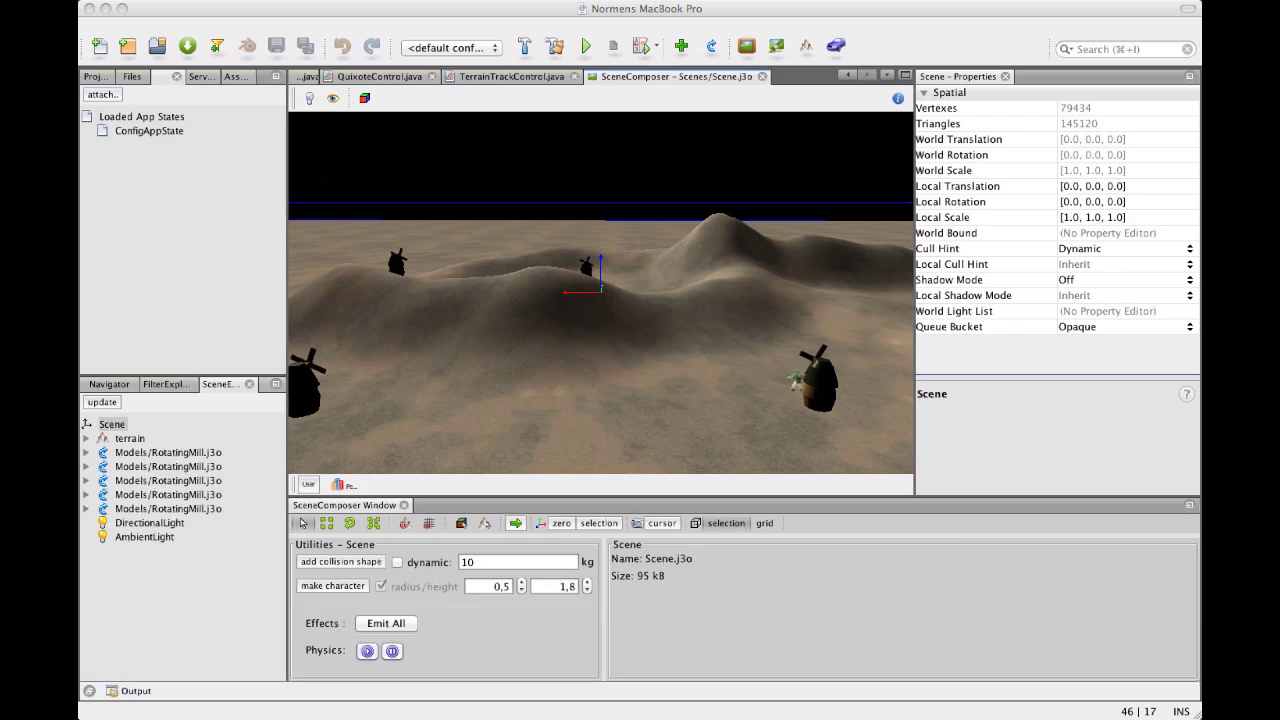
drag(648, 305, 518, 323)
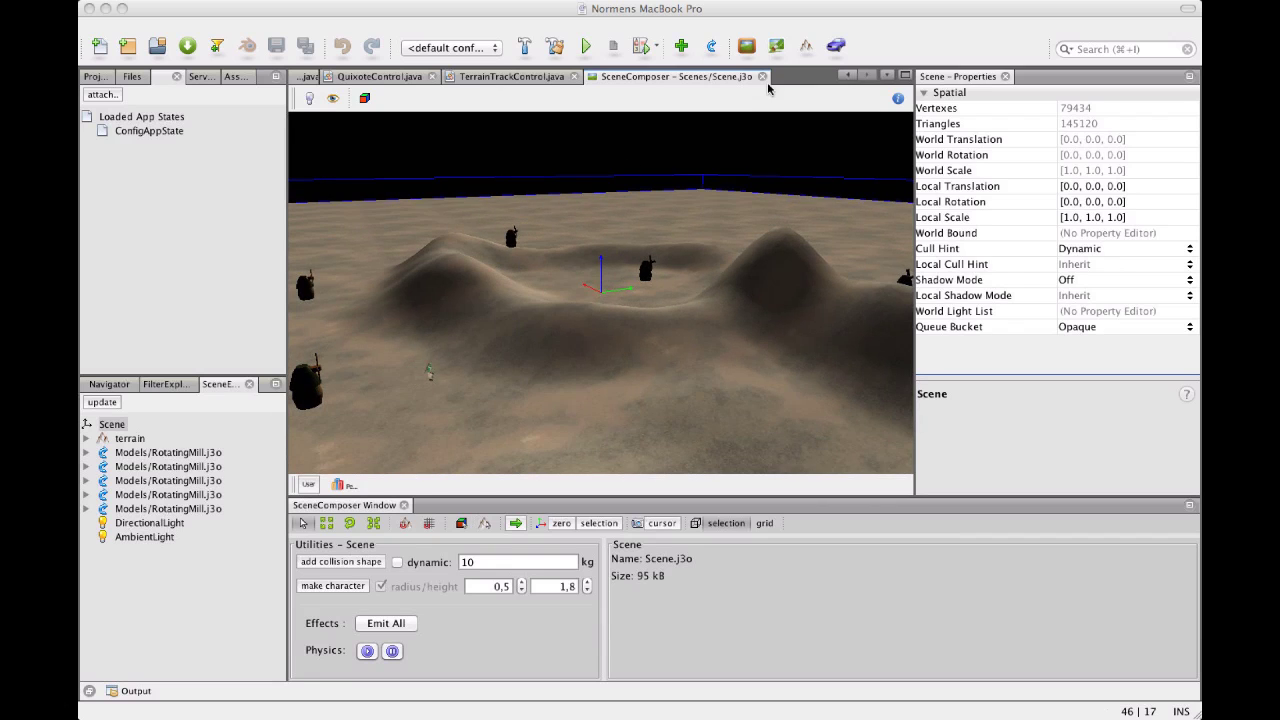
click(762, 76)
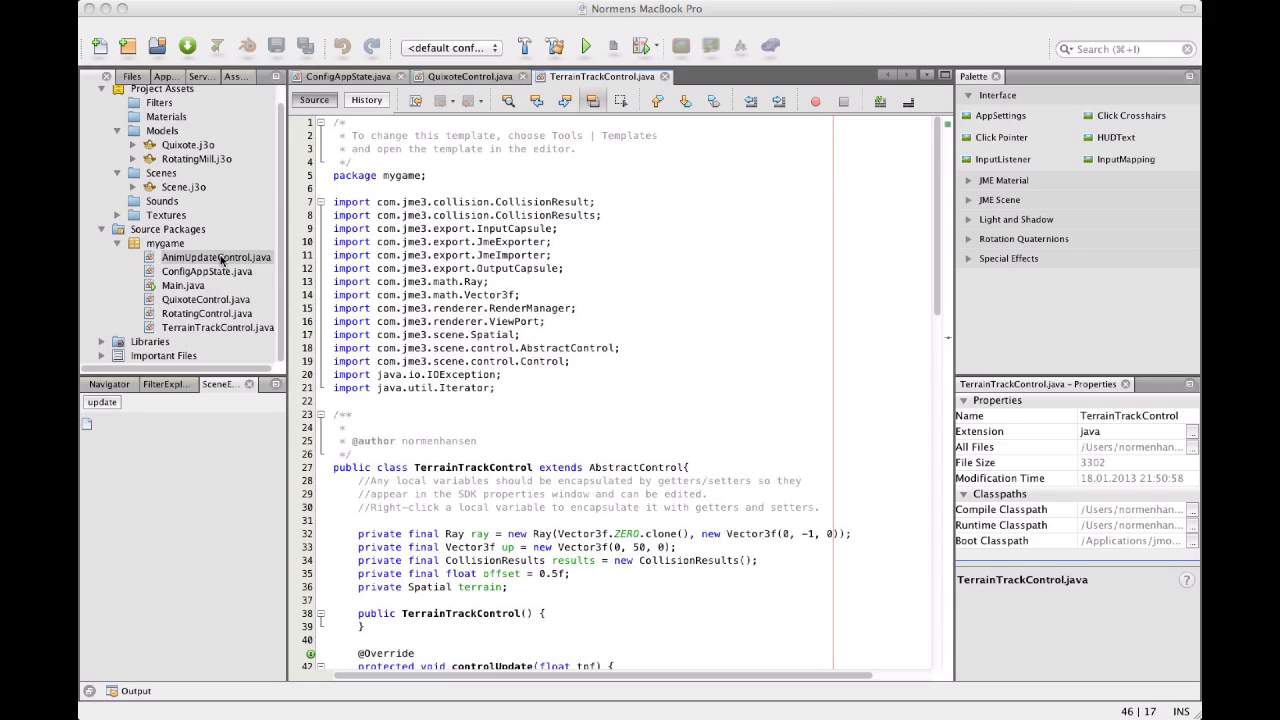
Step: Open AnimUpdateControl.java and read through its RunTop/RunBase and IdleTop/IdleBase animation switching
double_click(217, 258)
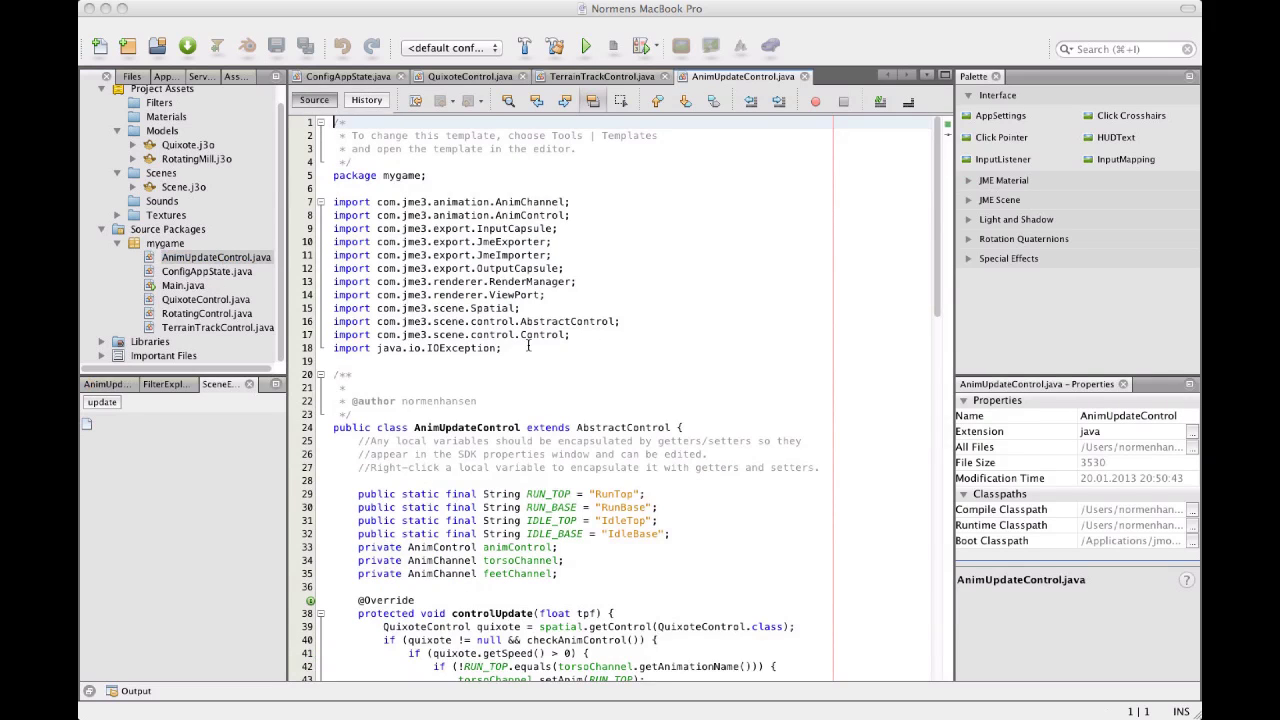
scroll(528, 345, down, 1)
scroll(528, 345, down, 6)
scroll(528, 345, up, 8)
scroll(540, 300, down, 3)
scroll(529, 345, down, 4)
scroll(528, 345, down, 17)
scroll(528, 345, up, 18)
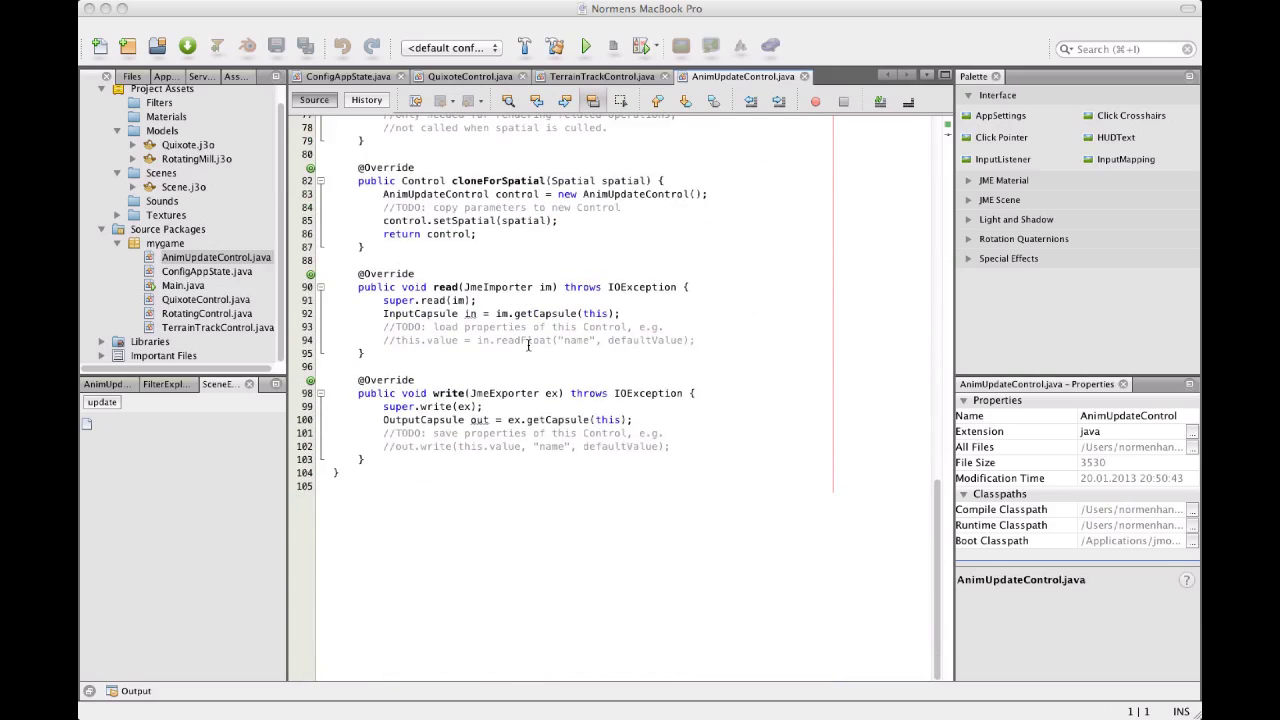
scroll(528, 345, up, 5)
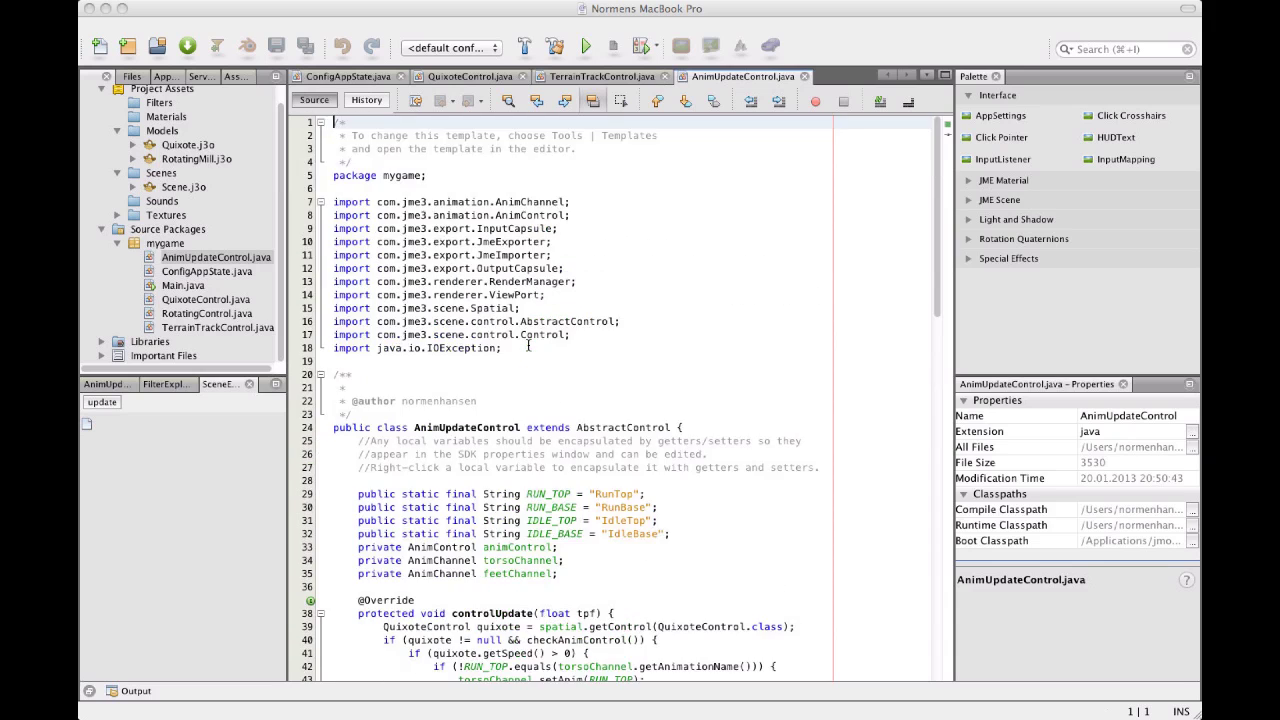
scroll(528, 345, down, 12)
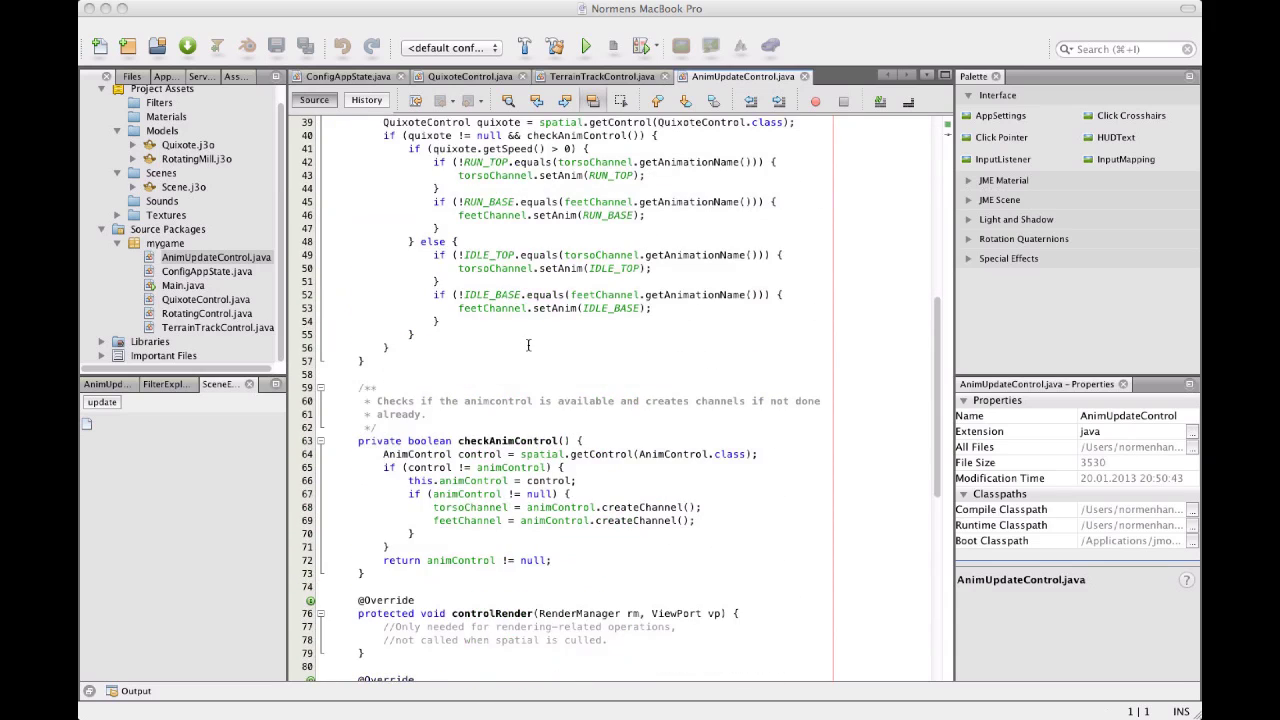
scroll(528, 345, up, 3)
scroll(528, 345, up, 6)
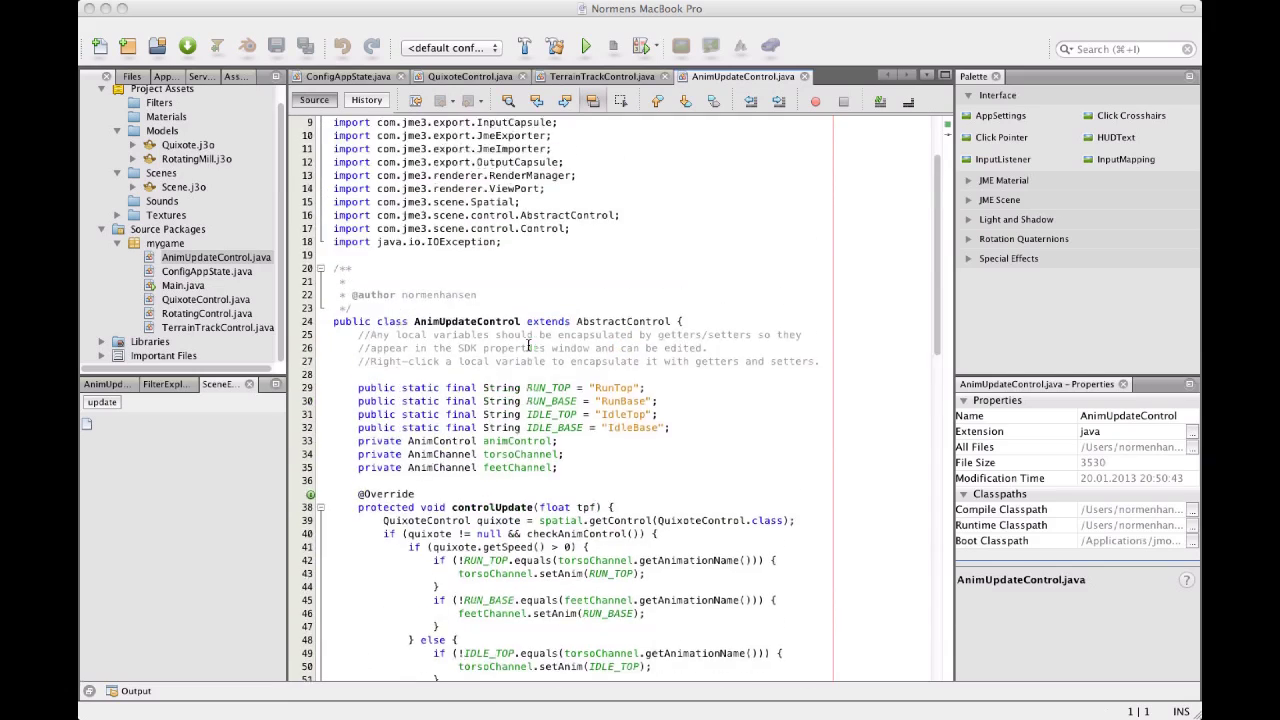
scroll(528, 345, up, 3)
scroll(528, 345, down, 15)
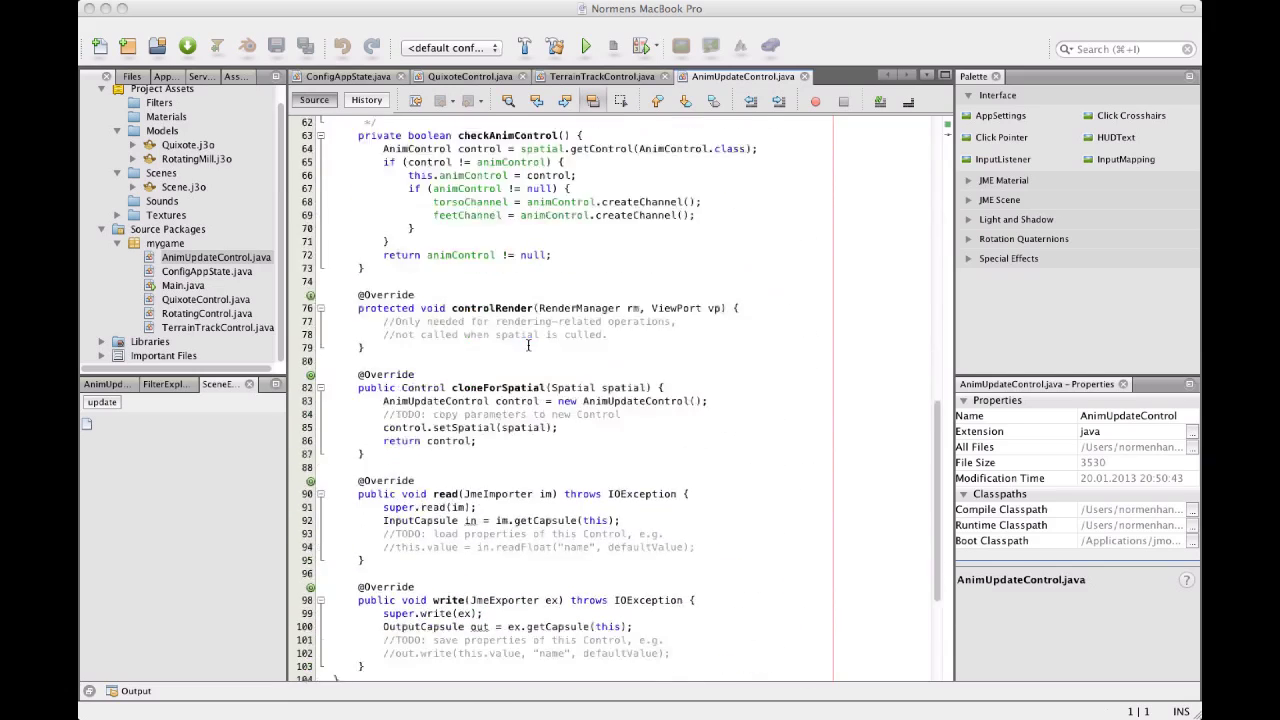
scroll(528, 345, up, 9)
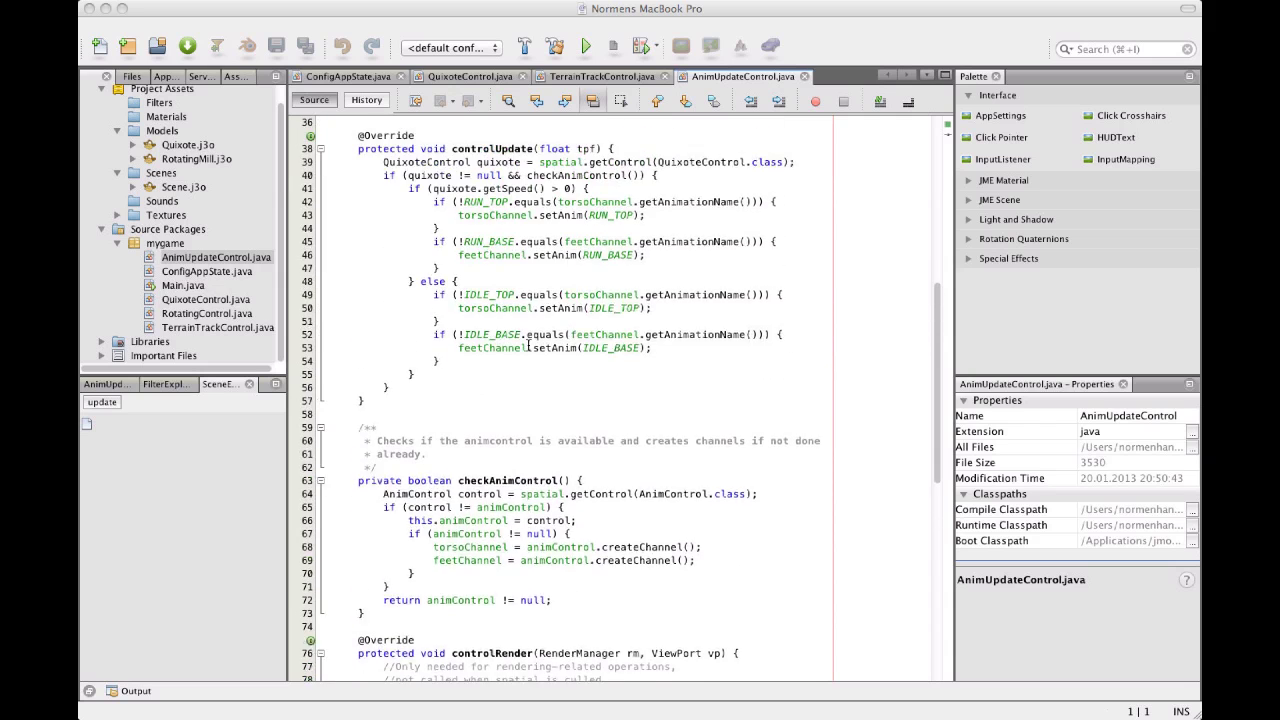
scroll(528, 345, up, 6)
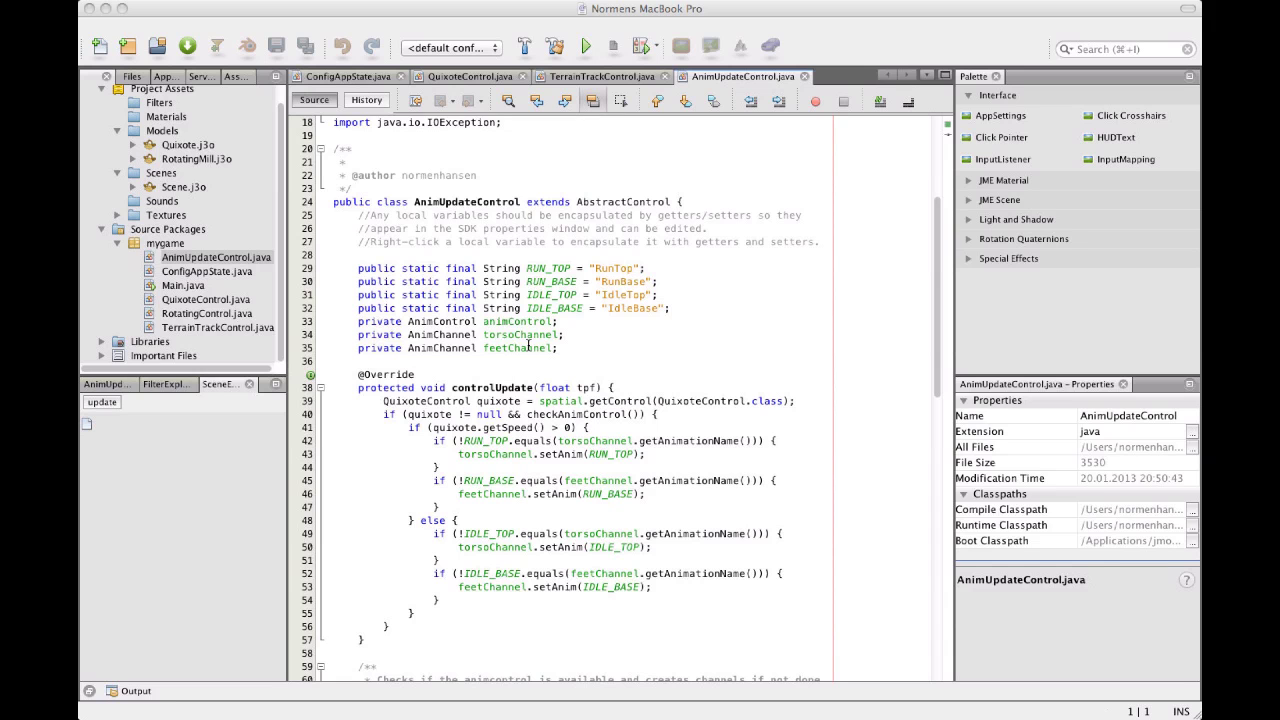
Step: Open Scene.j3o and orbit out to see the whole terrain
double_click(184, 178)
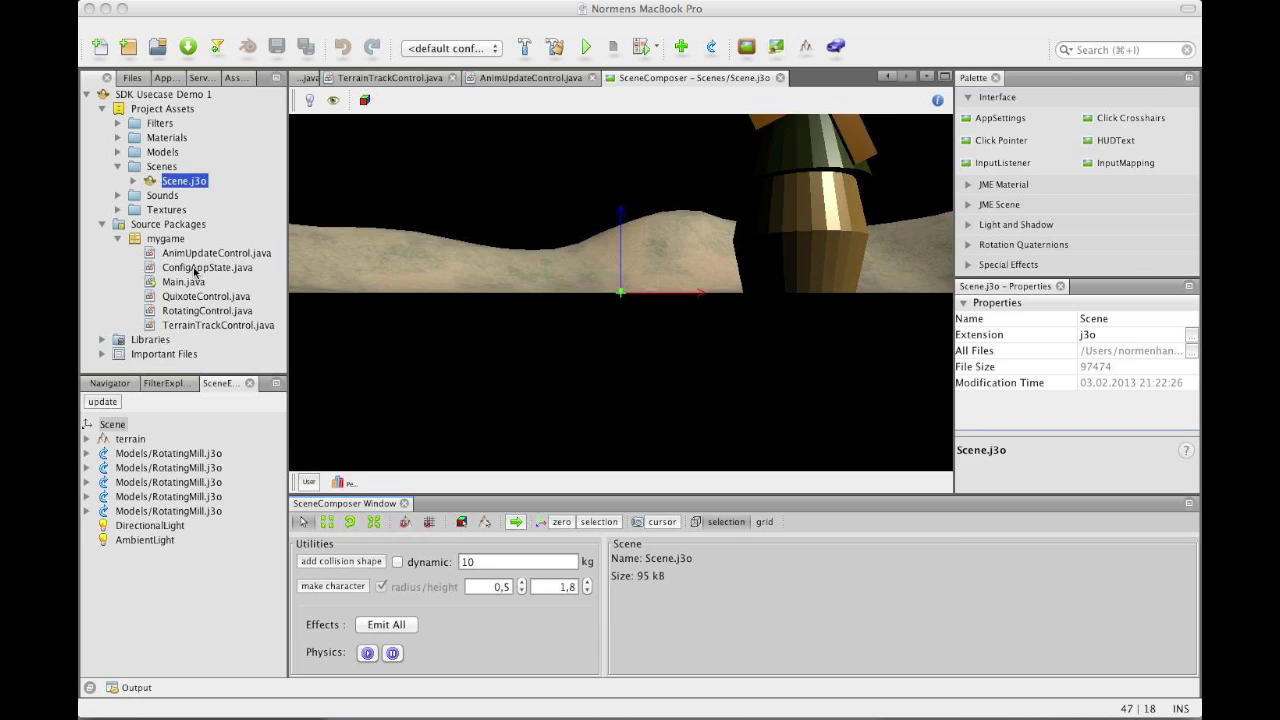
drag(666, 293, 571, 337)
scroll(568, 340, down, 5)
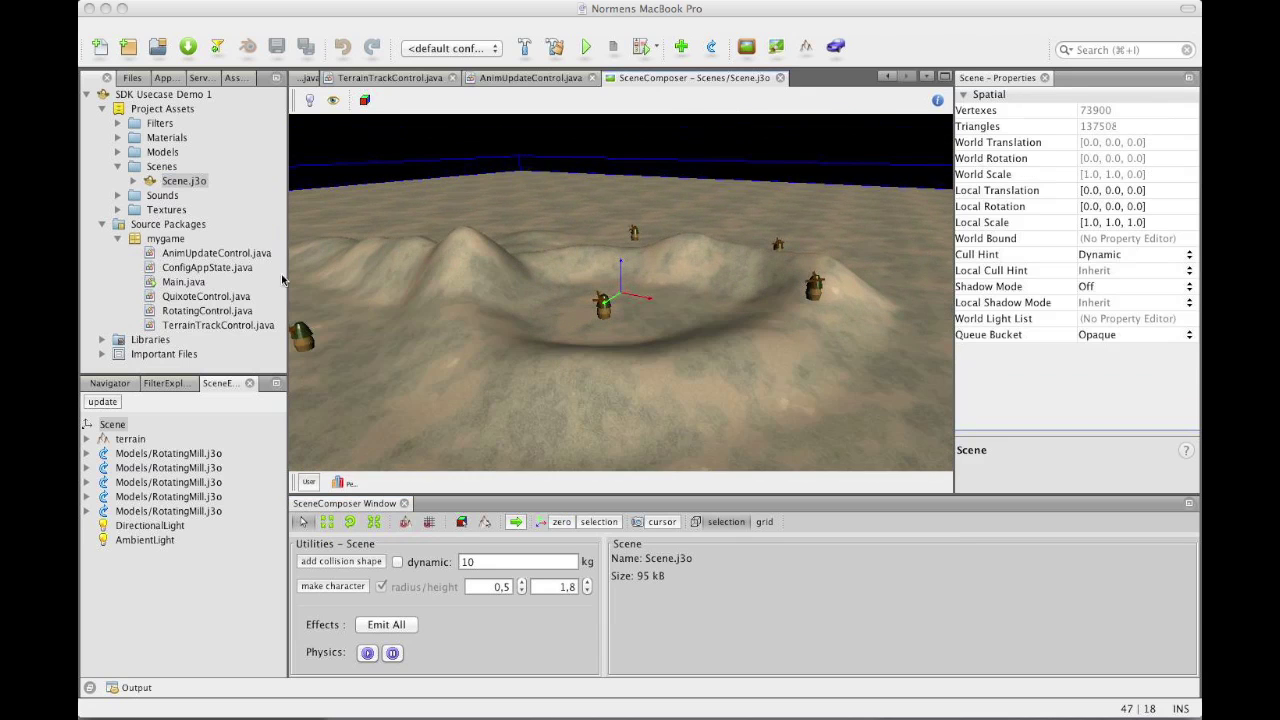
Step: Run ConfigAppState as an app state and view its settings
right_click(212, 270)
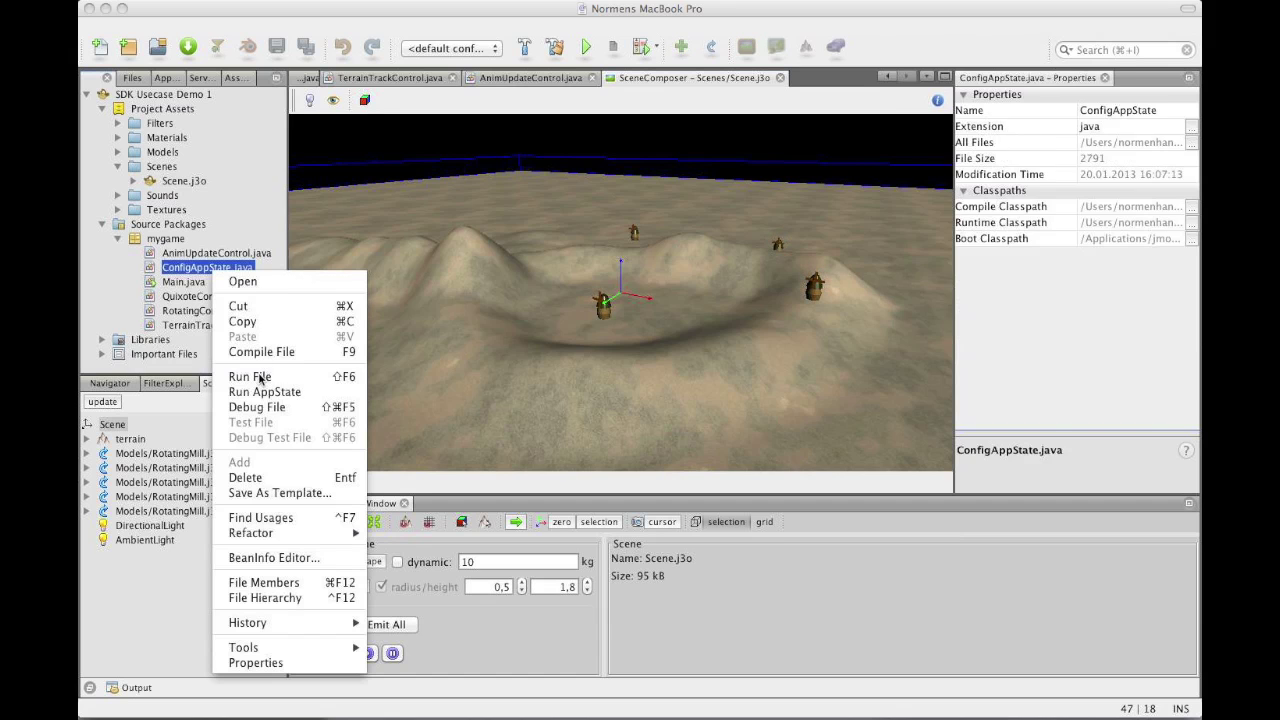
click(255, 392)
click(149, 134)
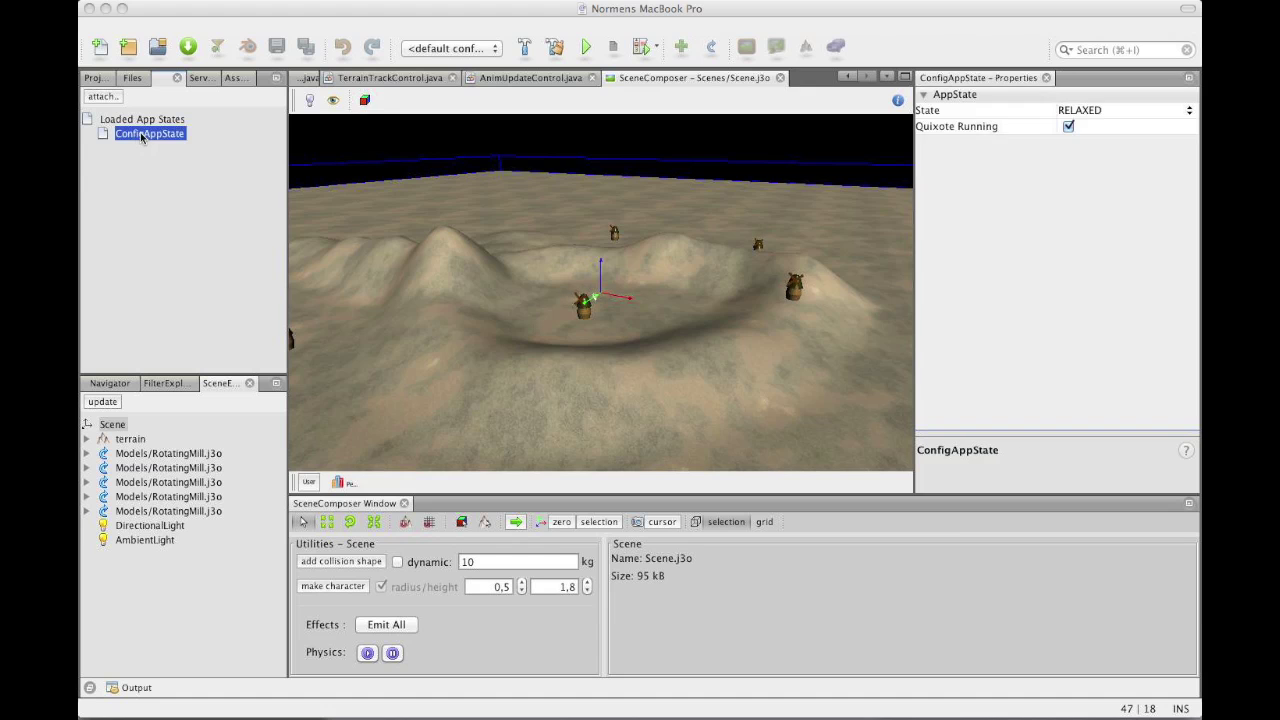
scroll(779, 315, up, 5)
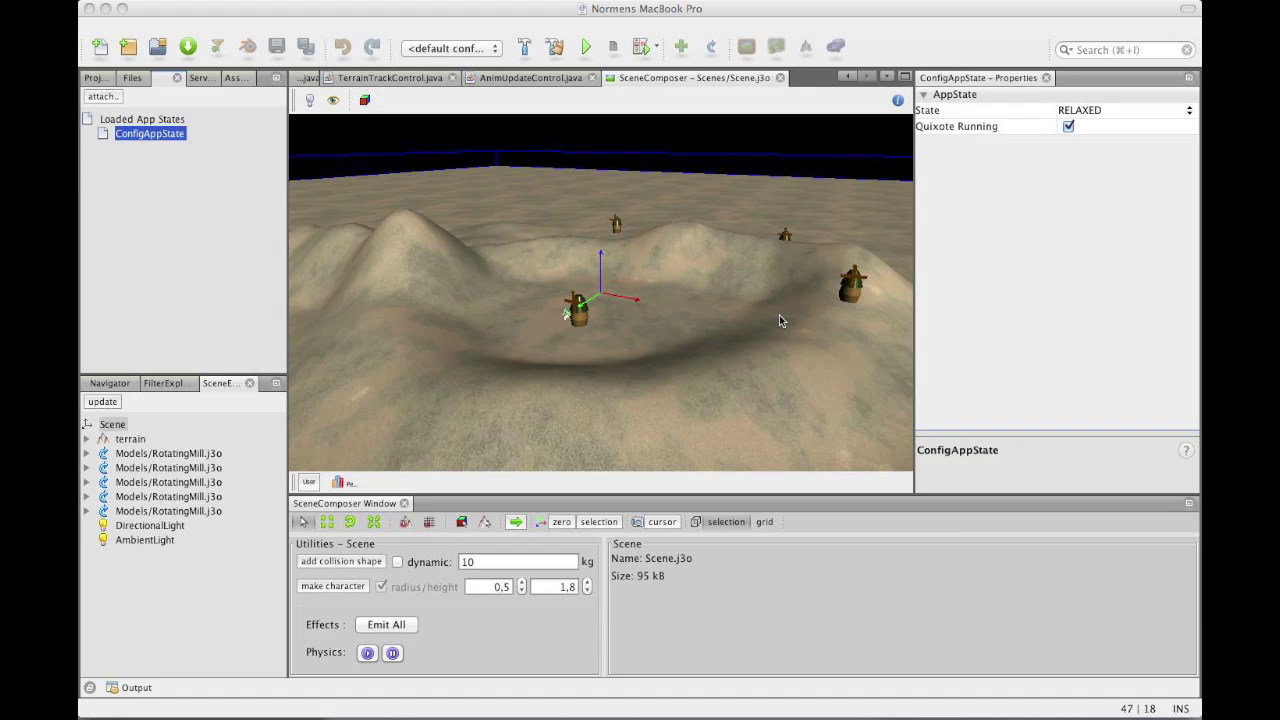
drag(617, 358, 715, 349)
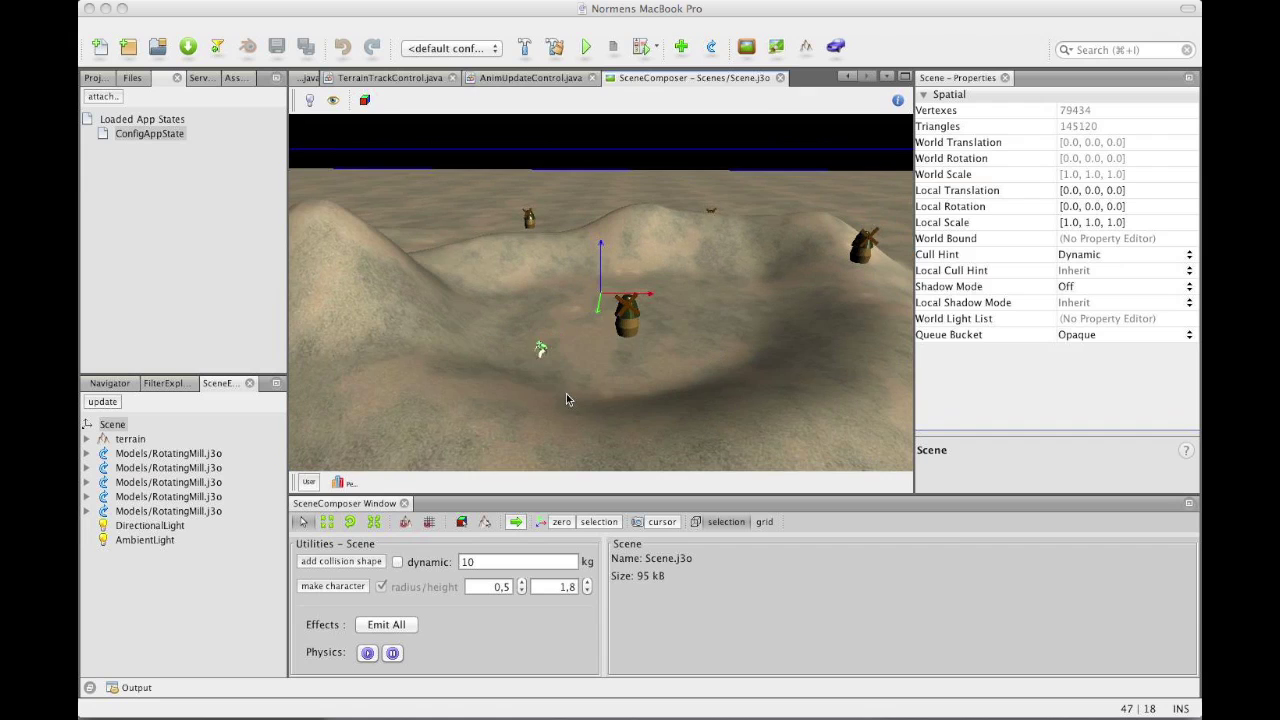
Step: Set ConfigAppState's State to SLEEPING and orbit toward Quixote by the windmill
click(128, 137)
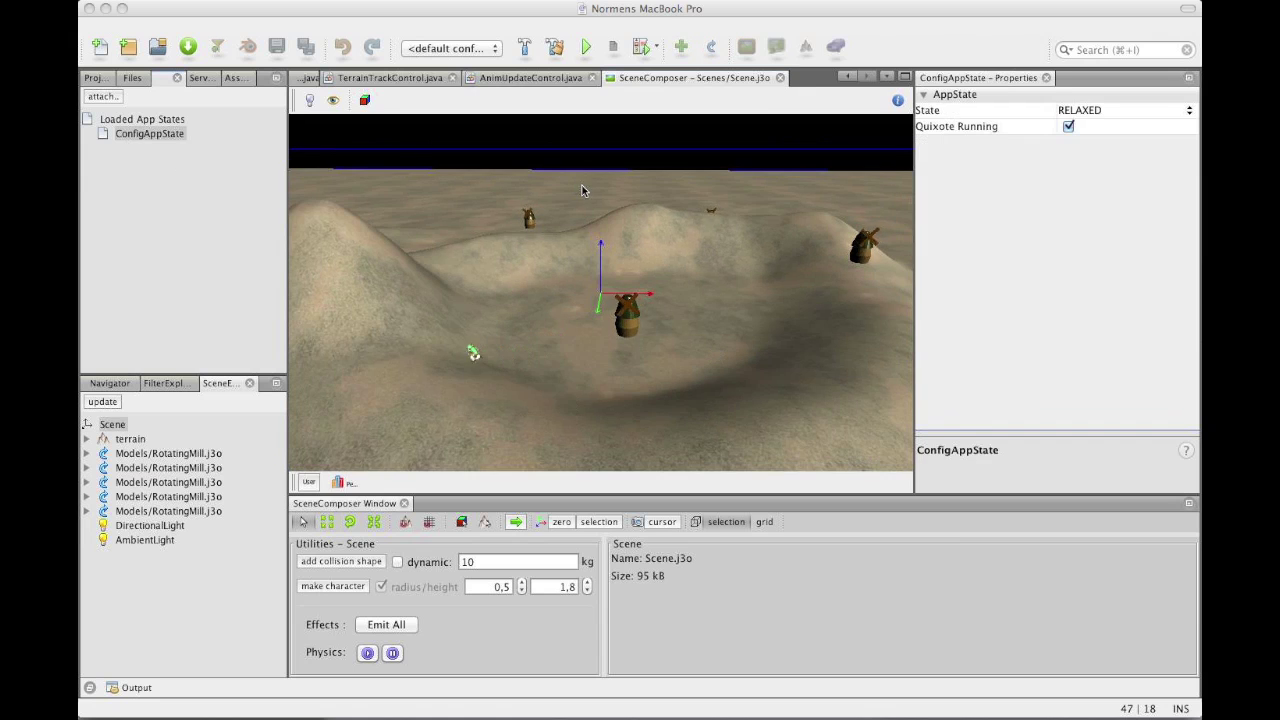
right_click(1079, 125)
click(1100, 110)
click(1080, 149)
drag(430, 372, 604, 340)
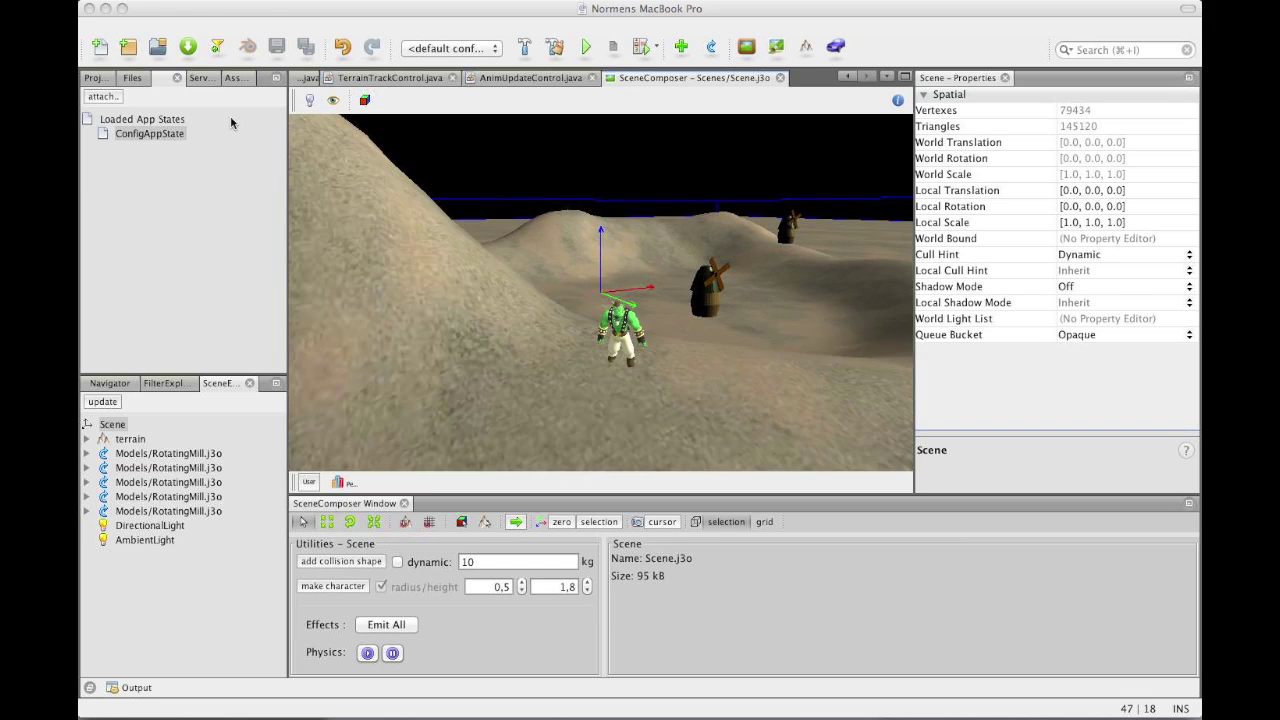
Step: Switch ConfigAppState's State from SLEEPING to RELAXED so Quixote starts walking
click(150, 134)
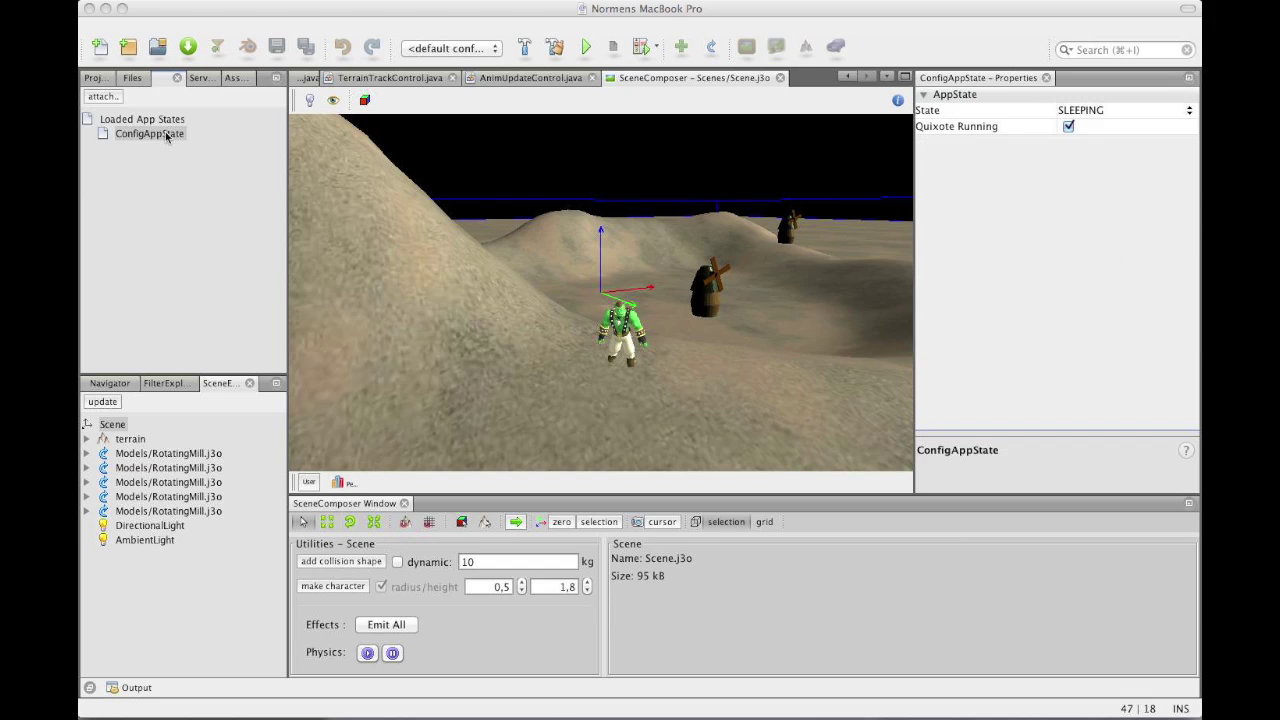
click(166, 136)
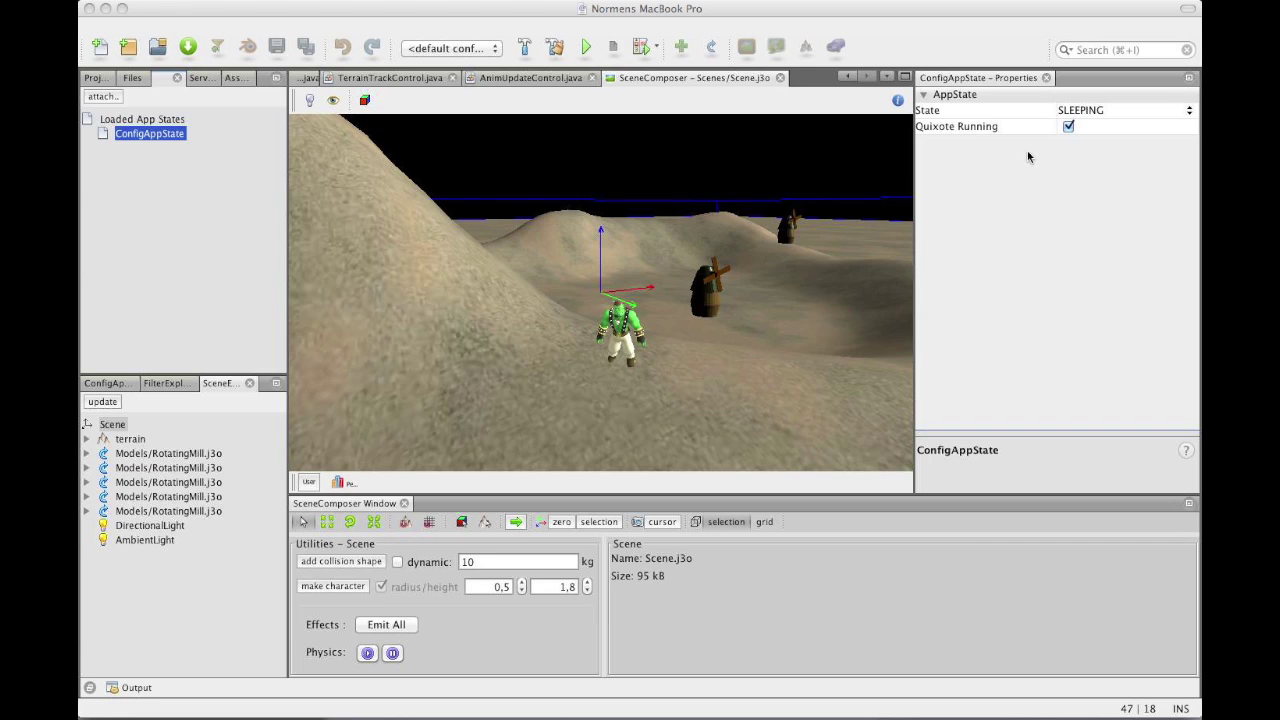
click(1084, 112)
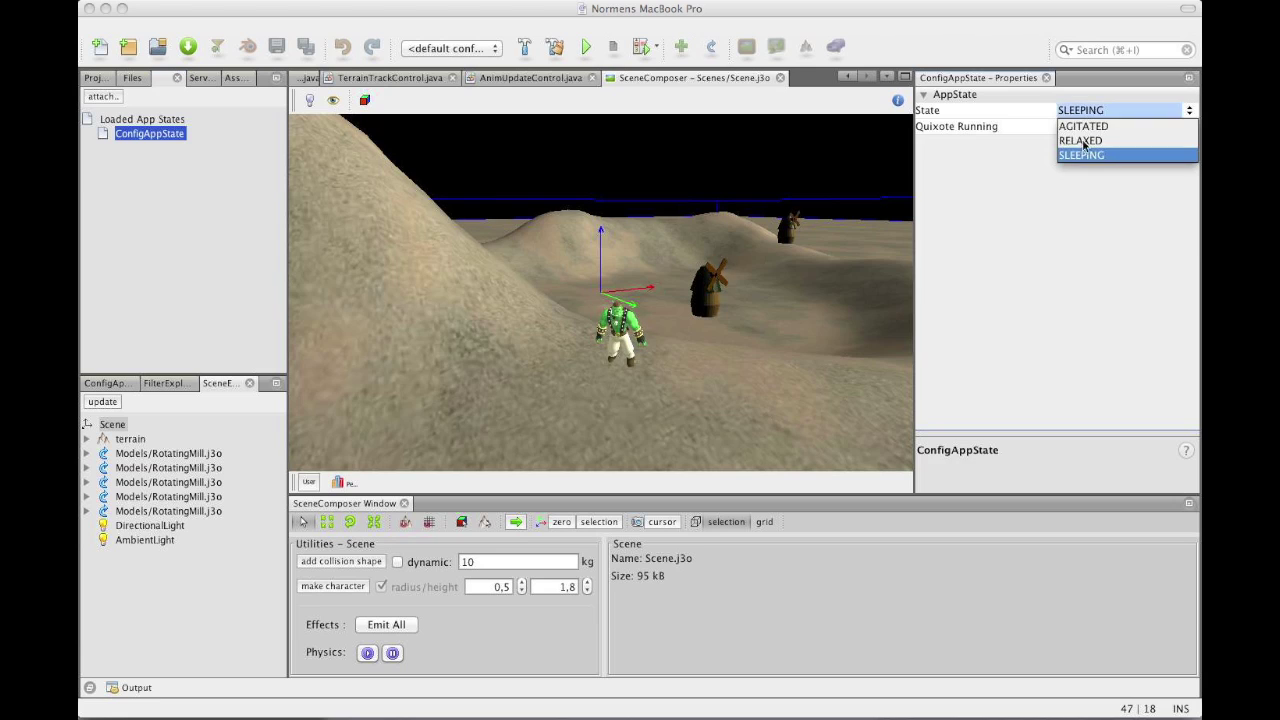
click(1080, 140)
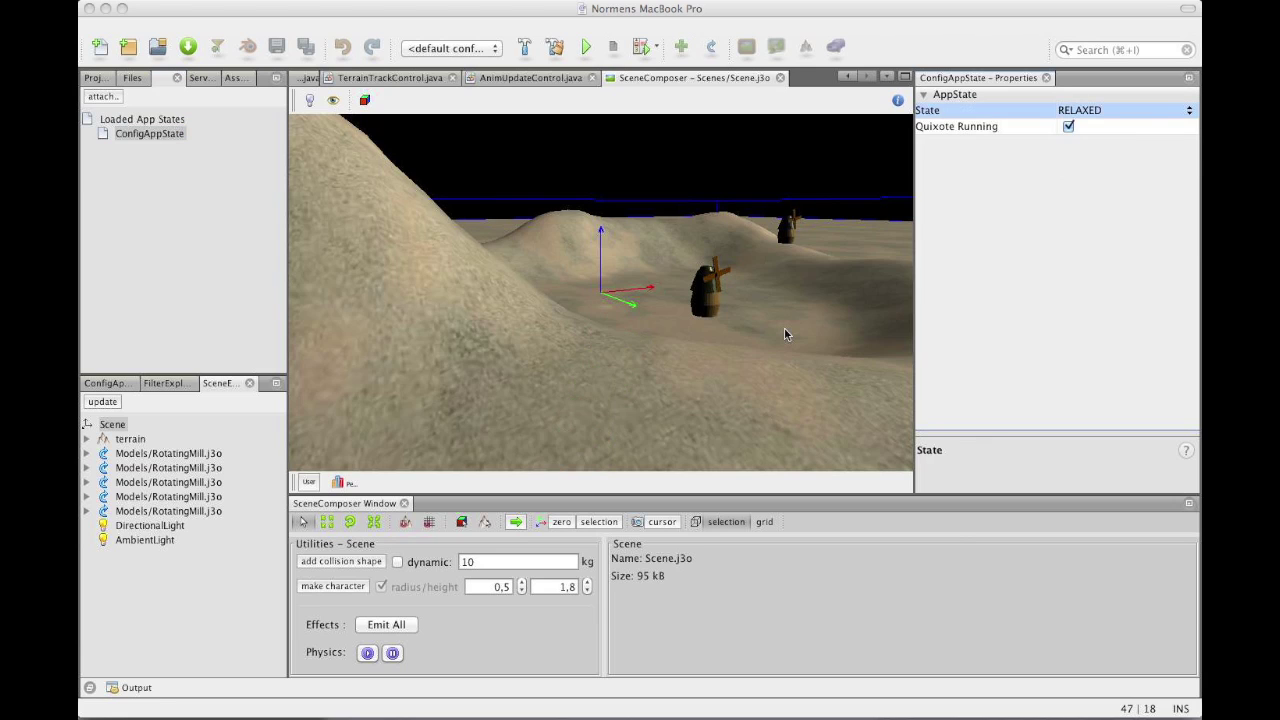